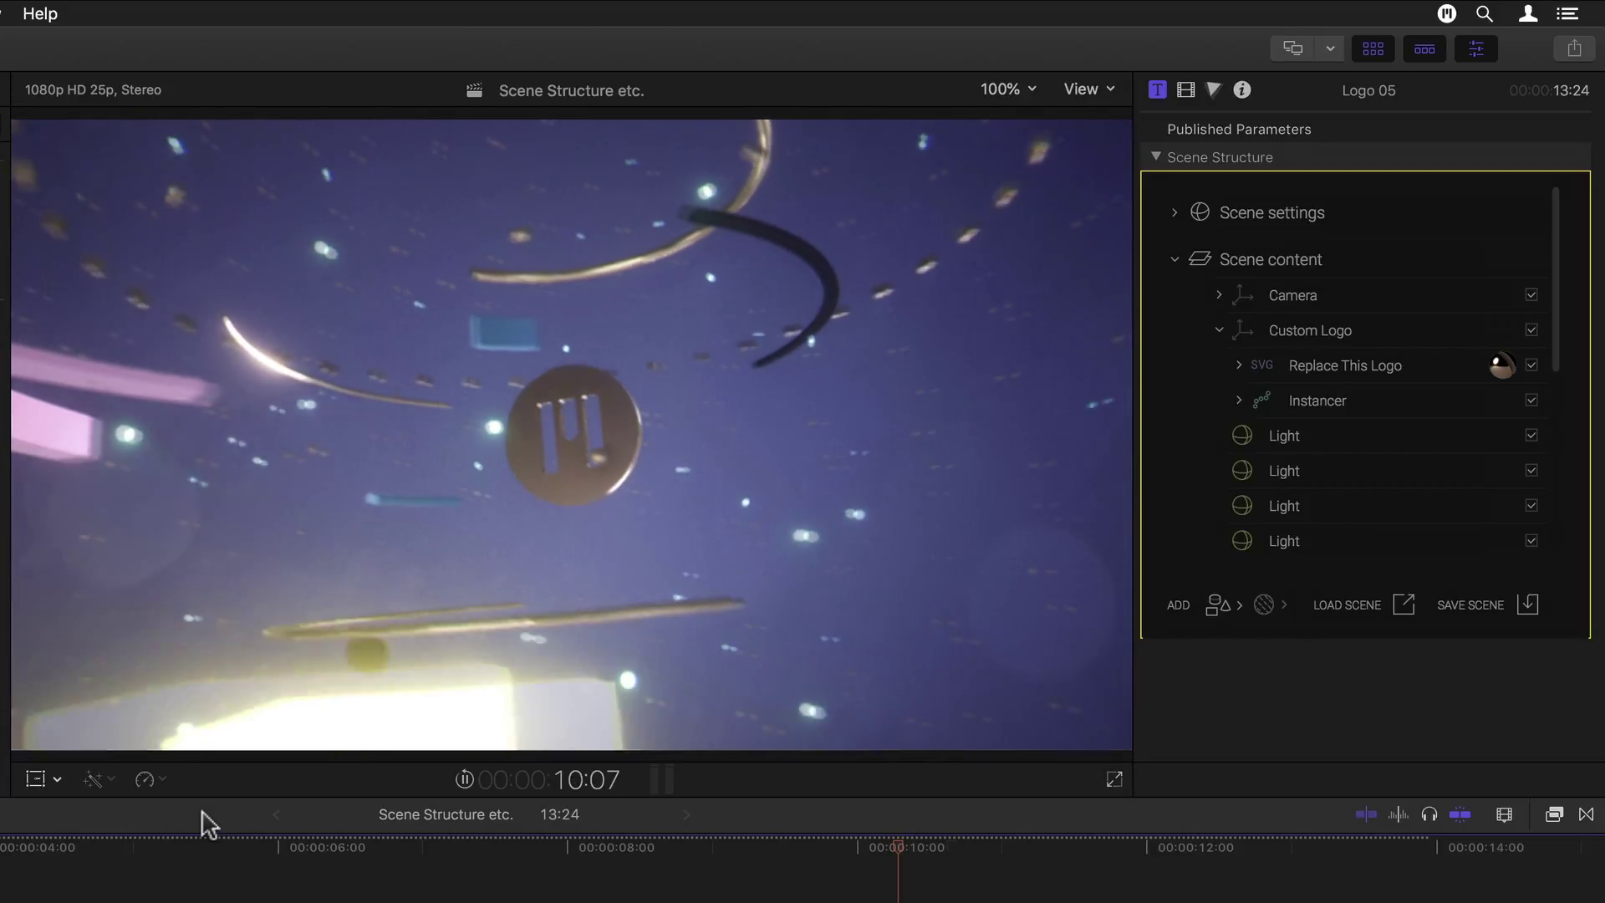
- Pause the preview at 11:15 and inspect the Custom Logo and Light rows in Scene Structure
key("space")
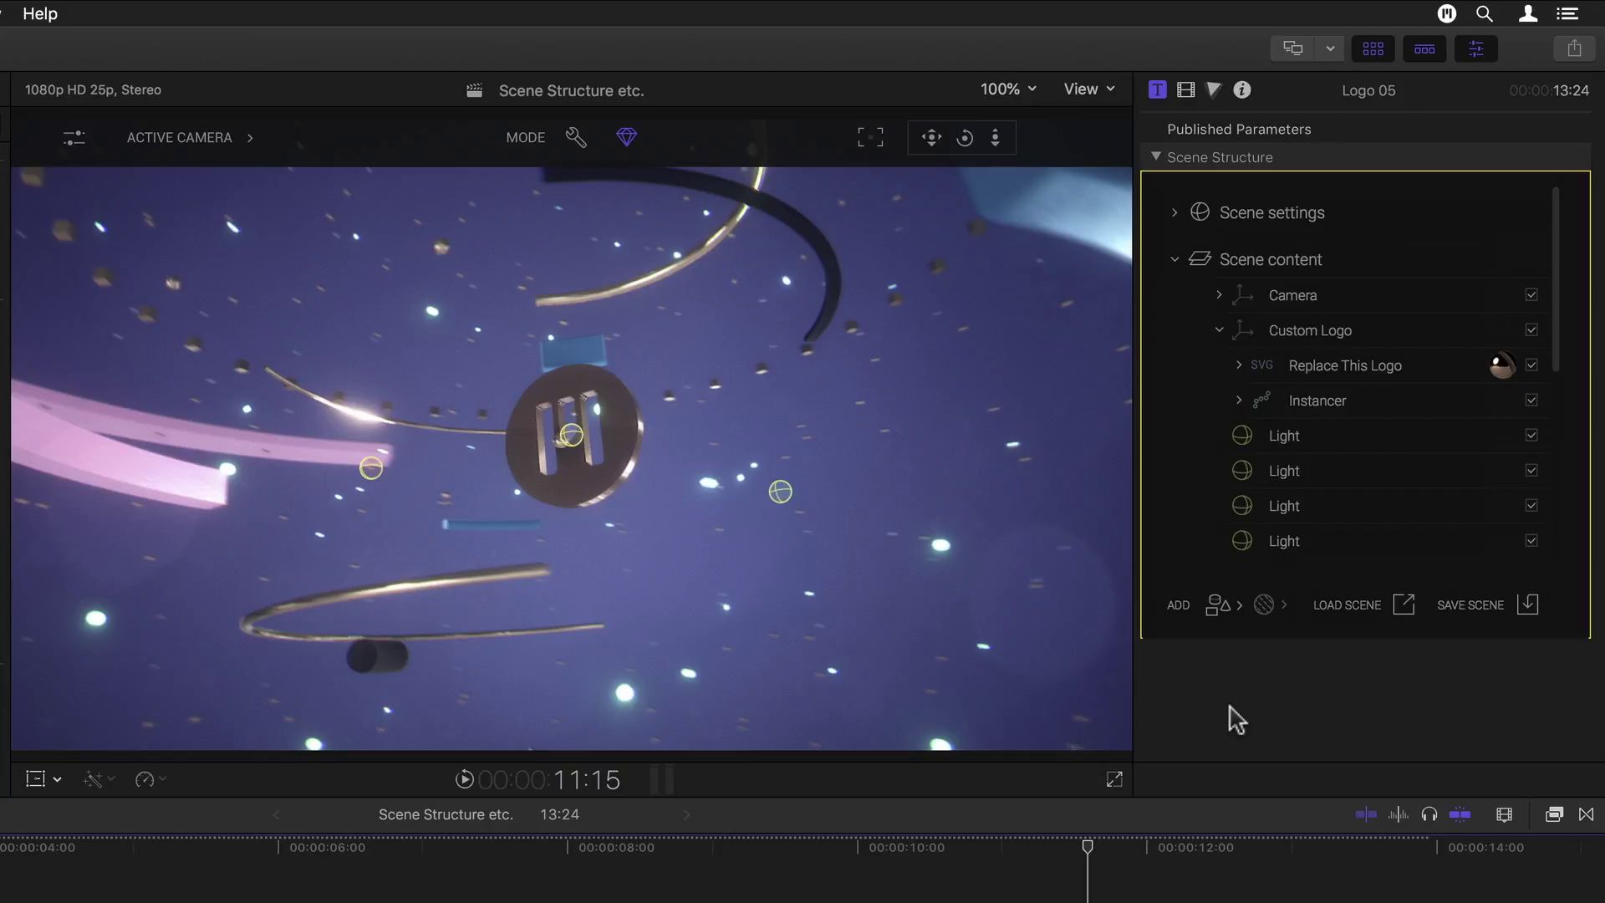
scroll(1192, 517, "down", 5)
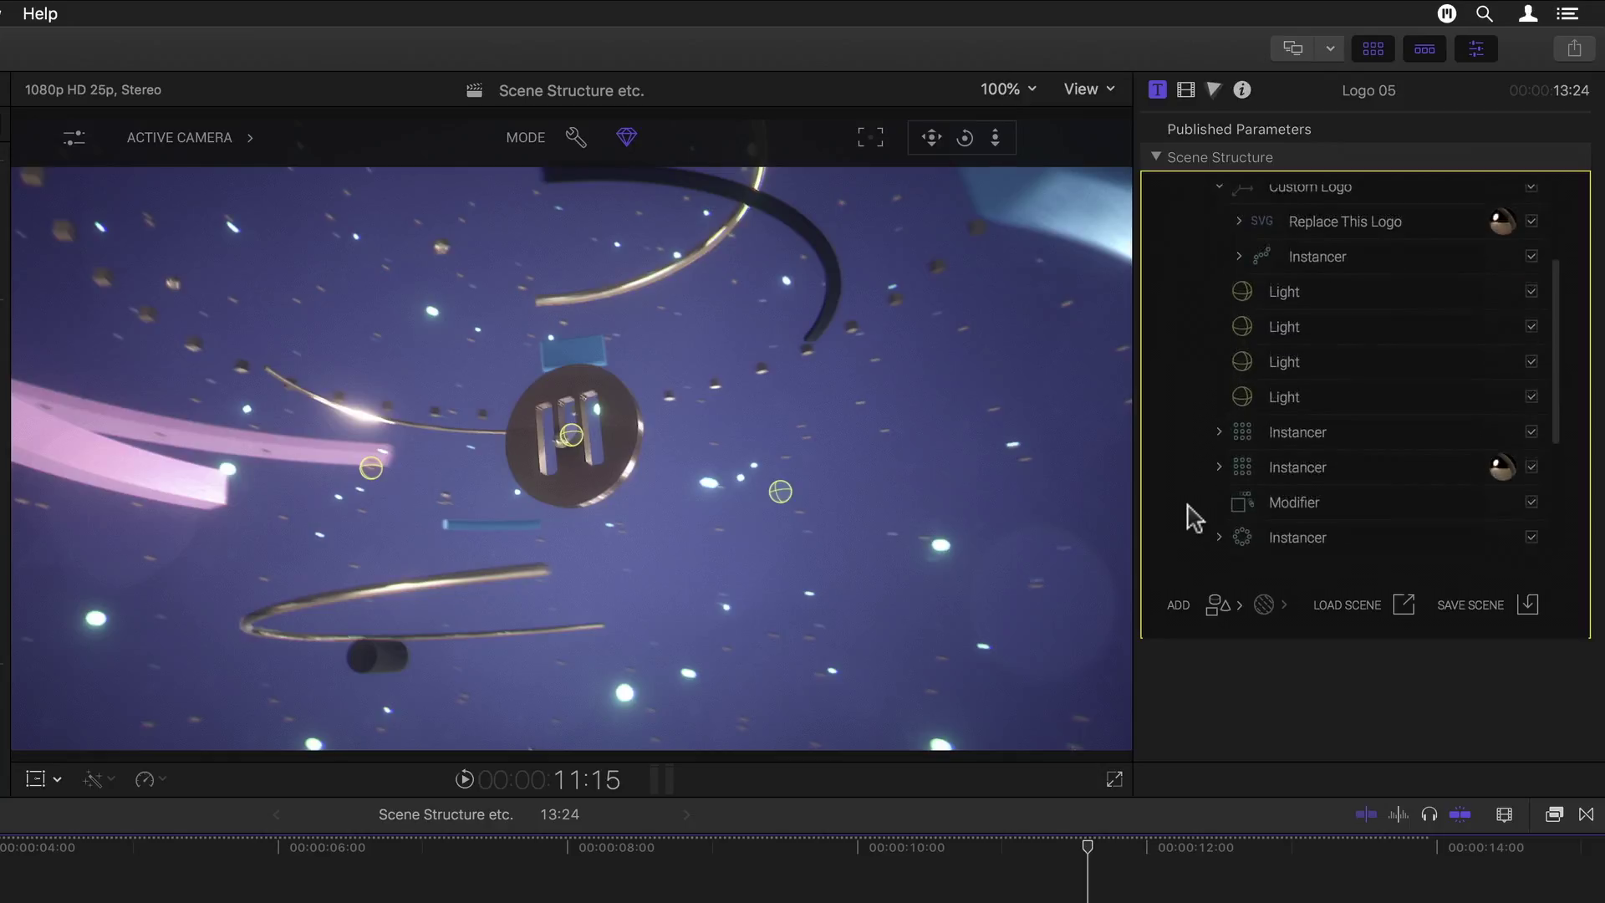
scroll(1194, 518, "up", 10)
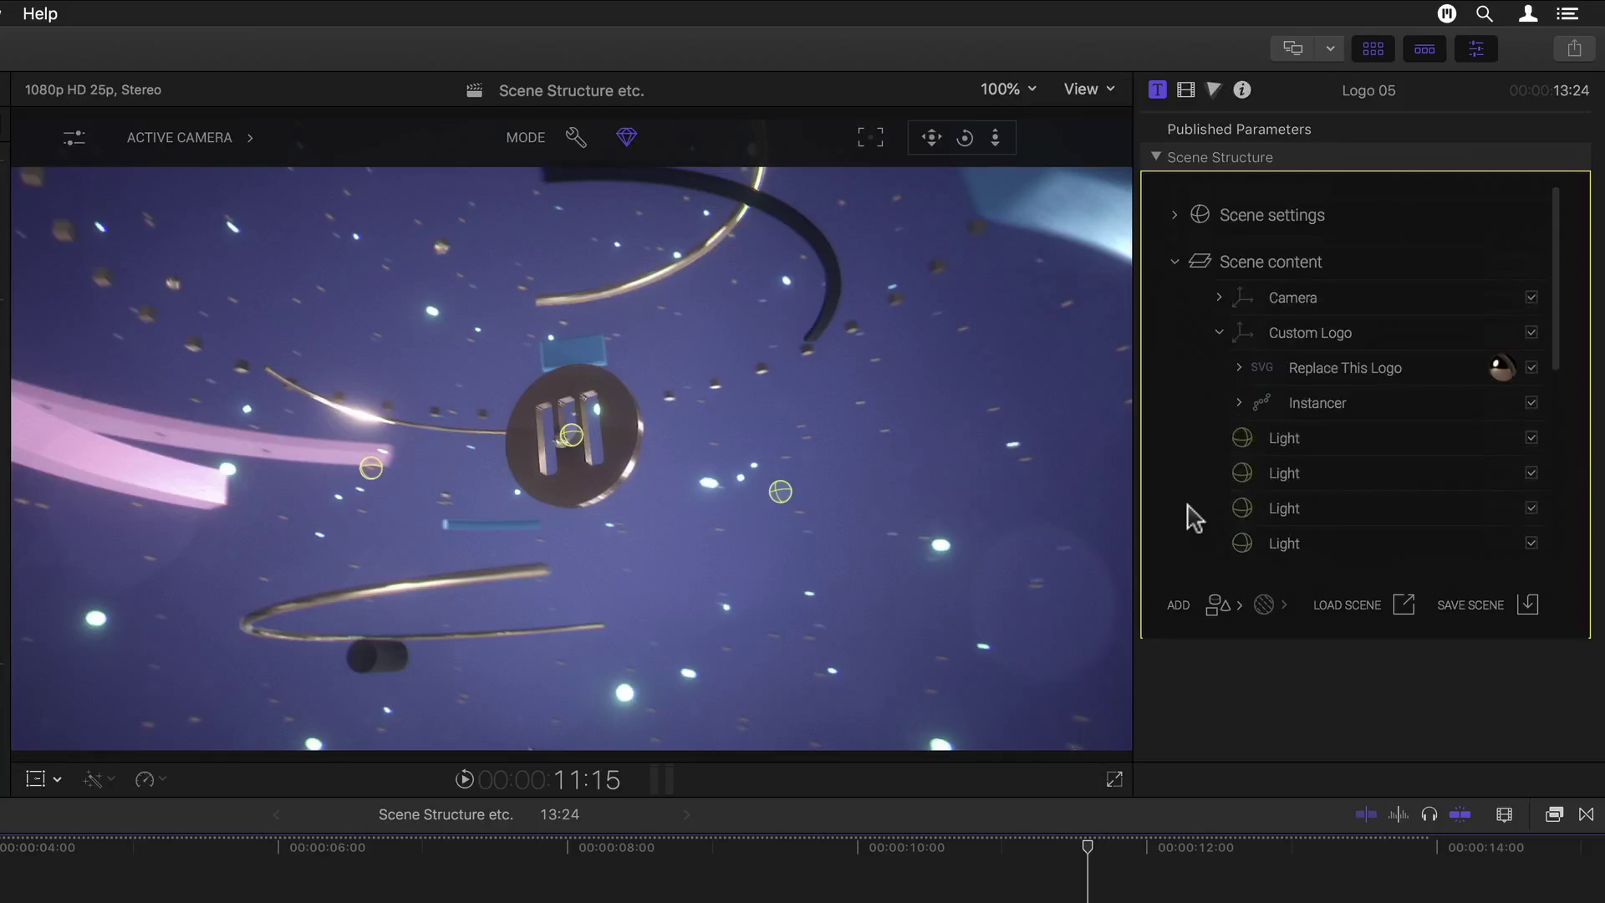
left_click(1219, 331)
left_click_drag(1275, 438, 1239, 459)
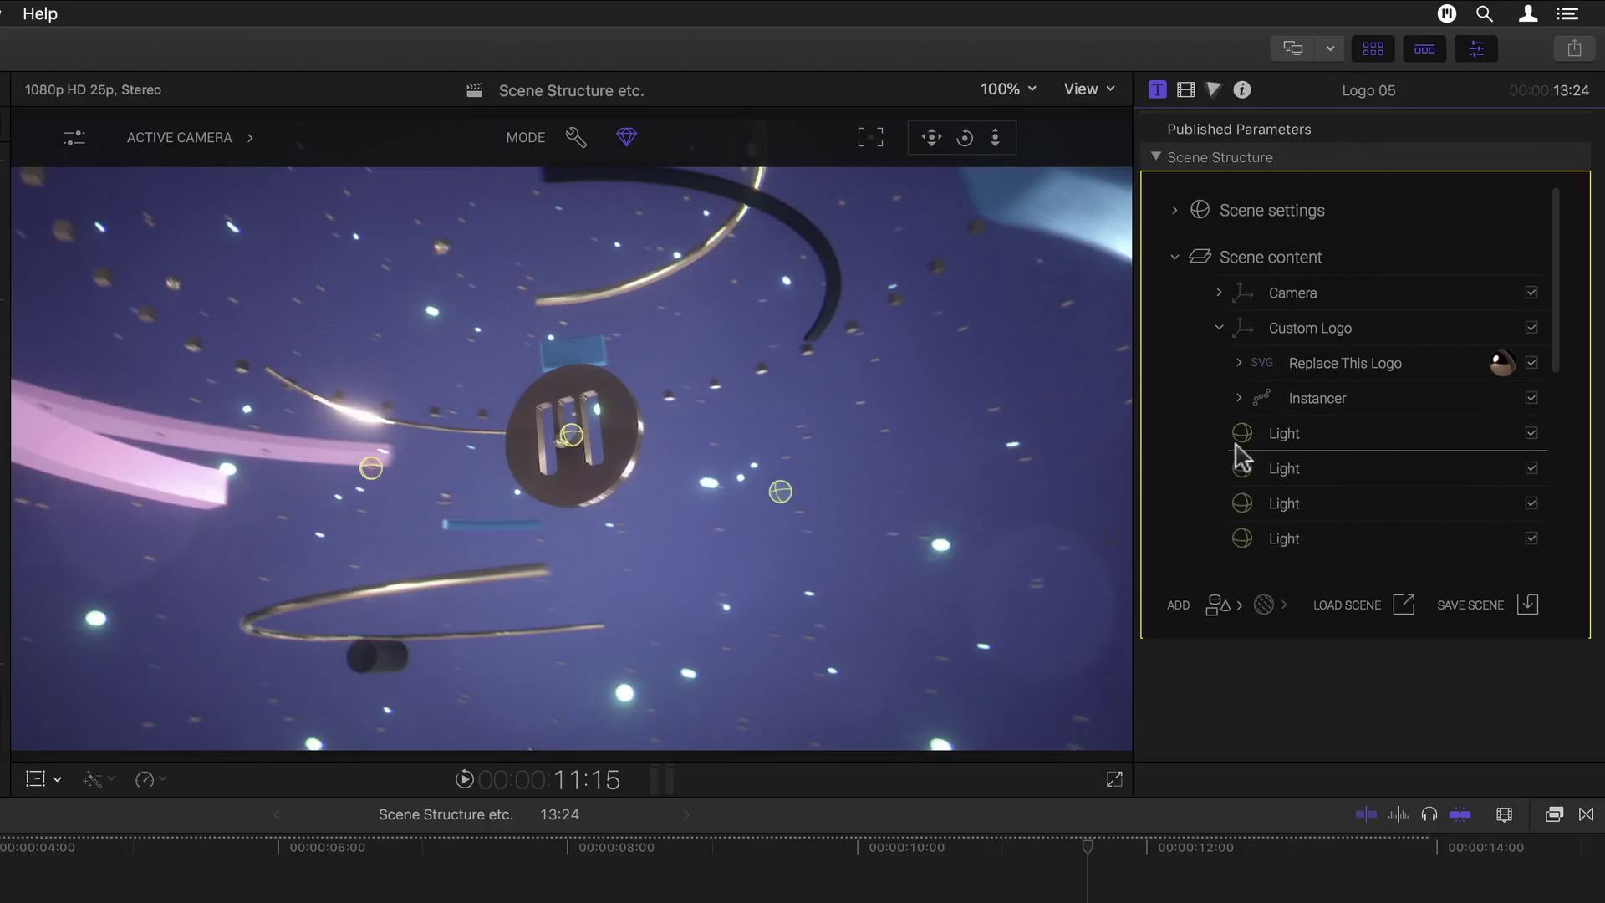
left_click(1219, 330)
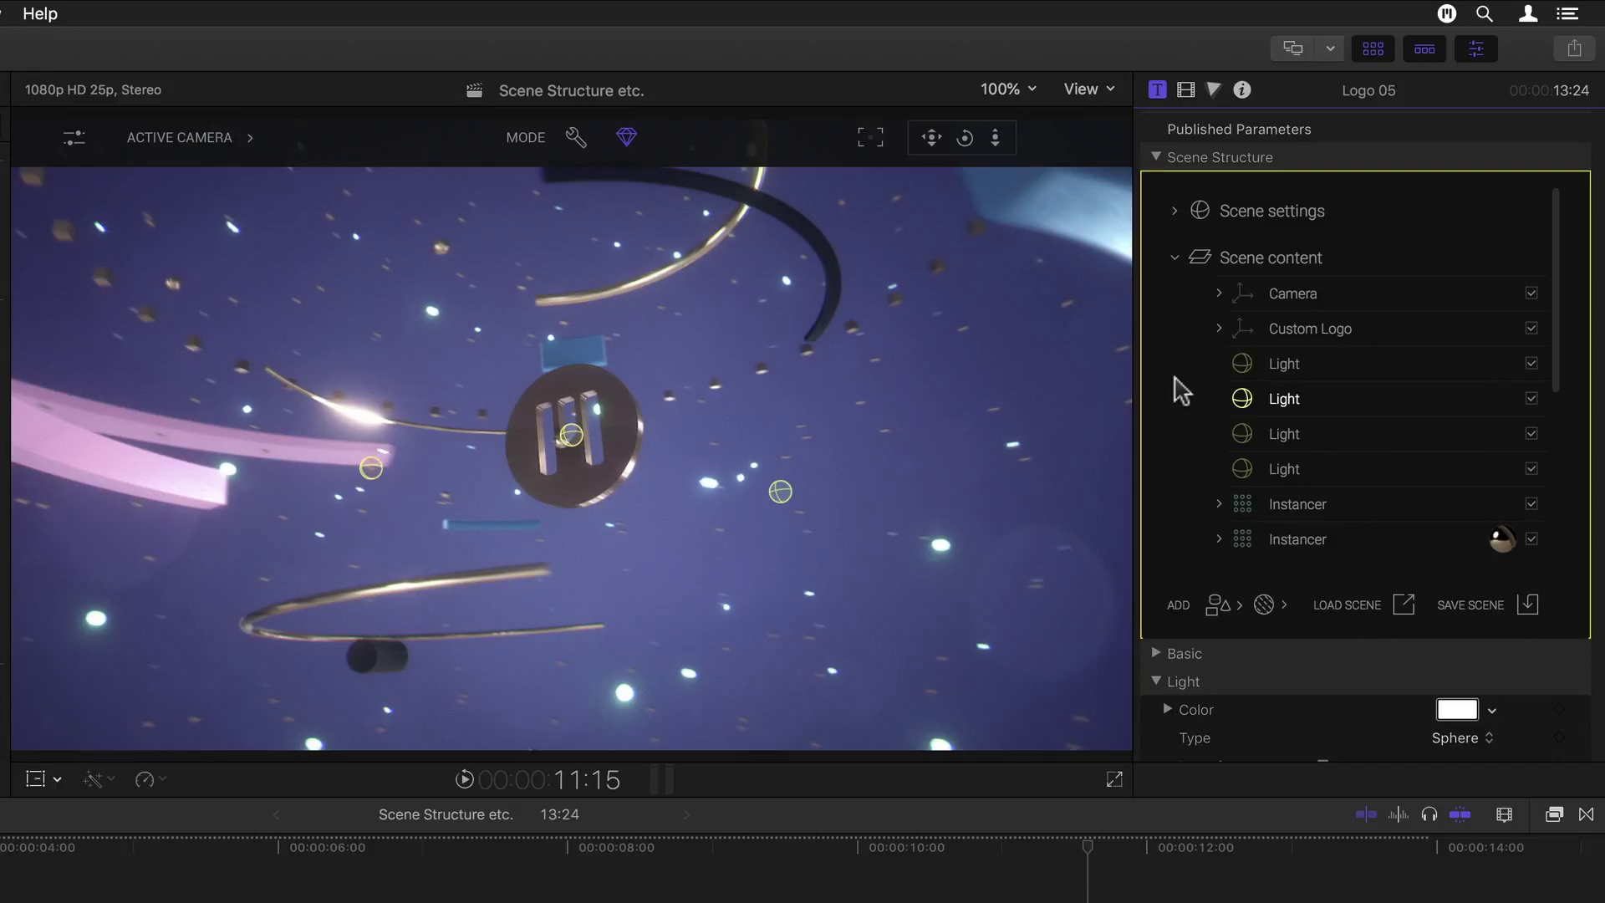
left_click(1196, 570)
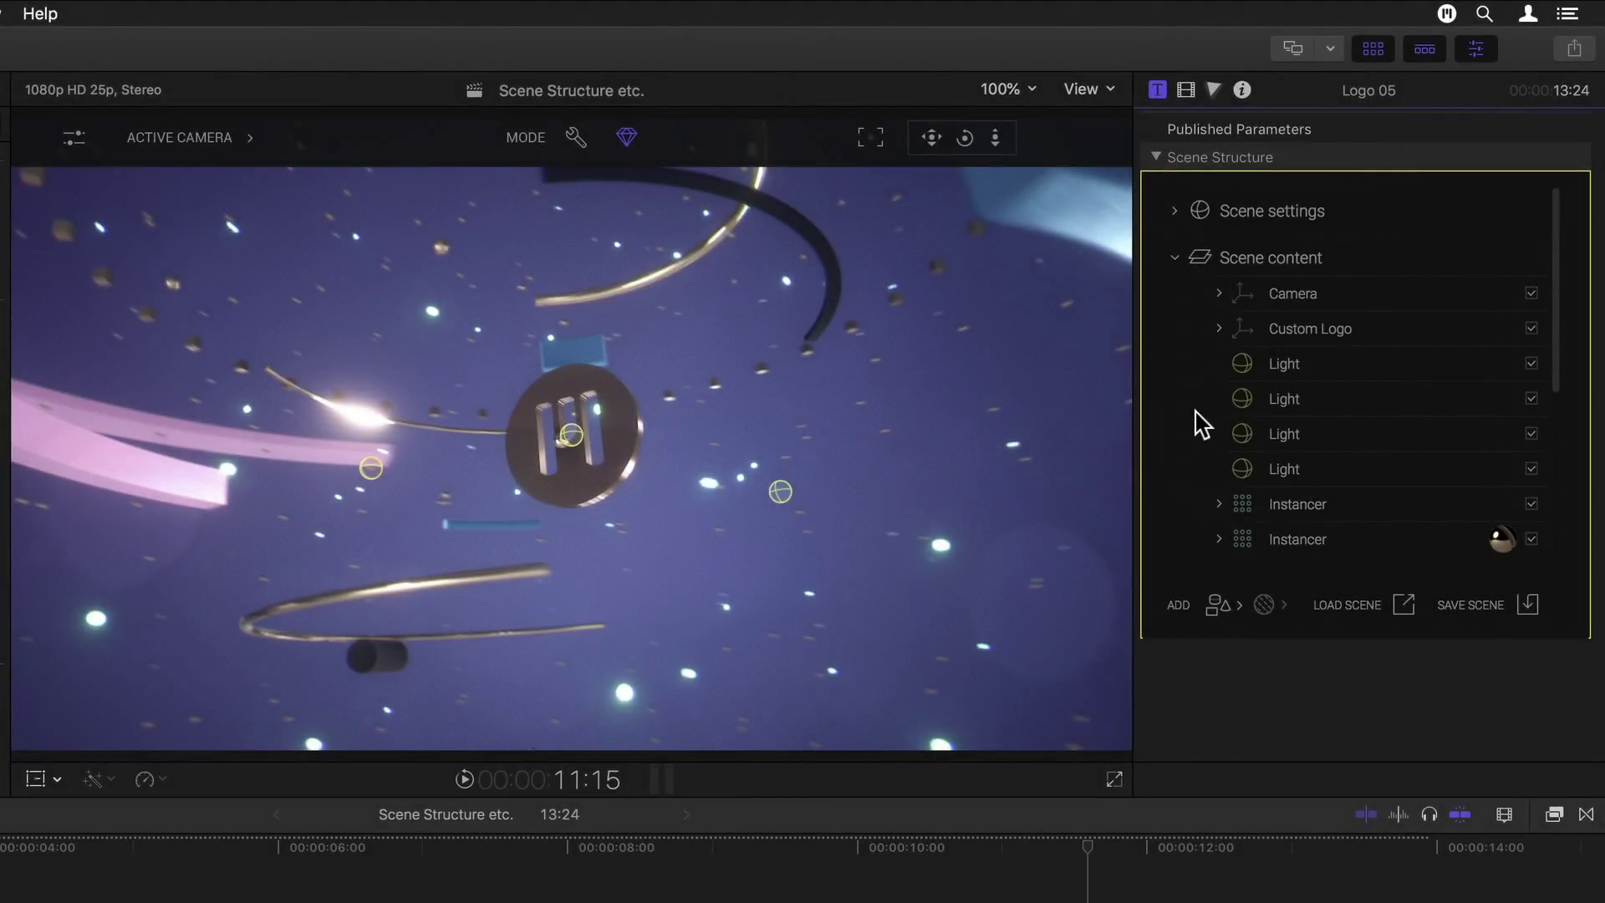
left_click(1218, 328)
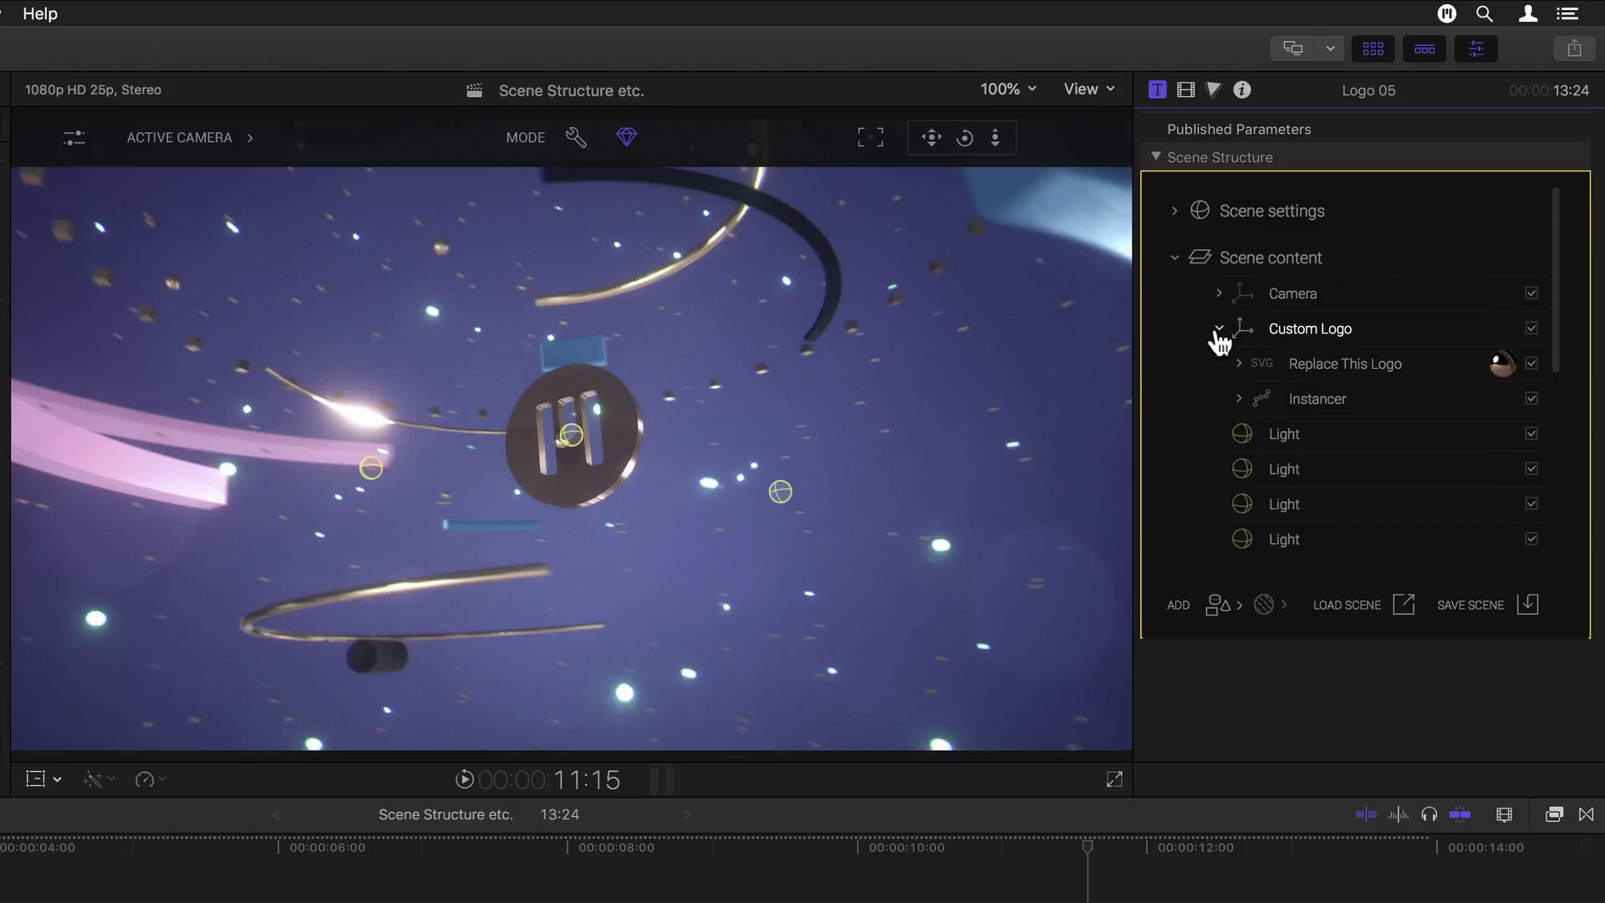
left_click(1217, 330)
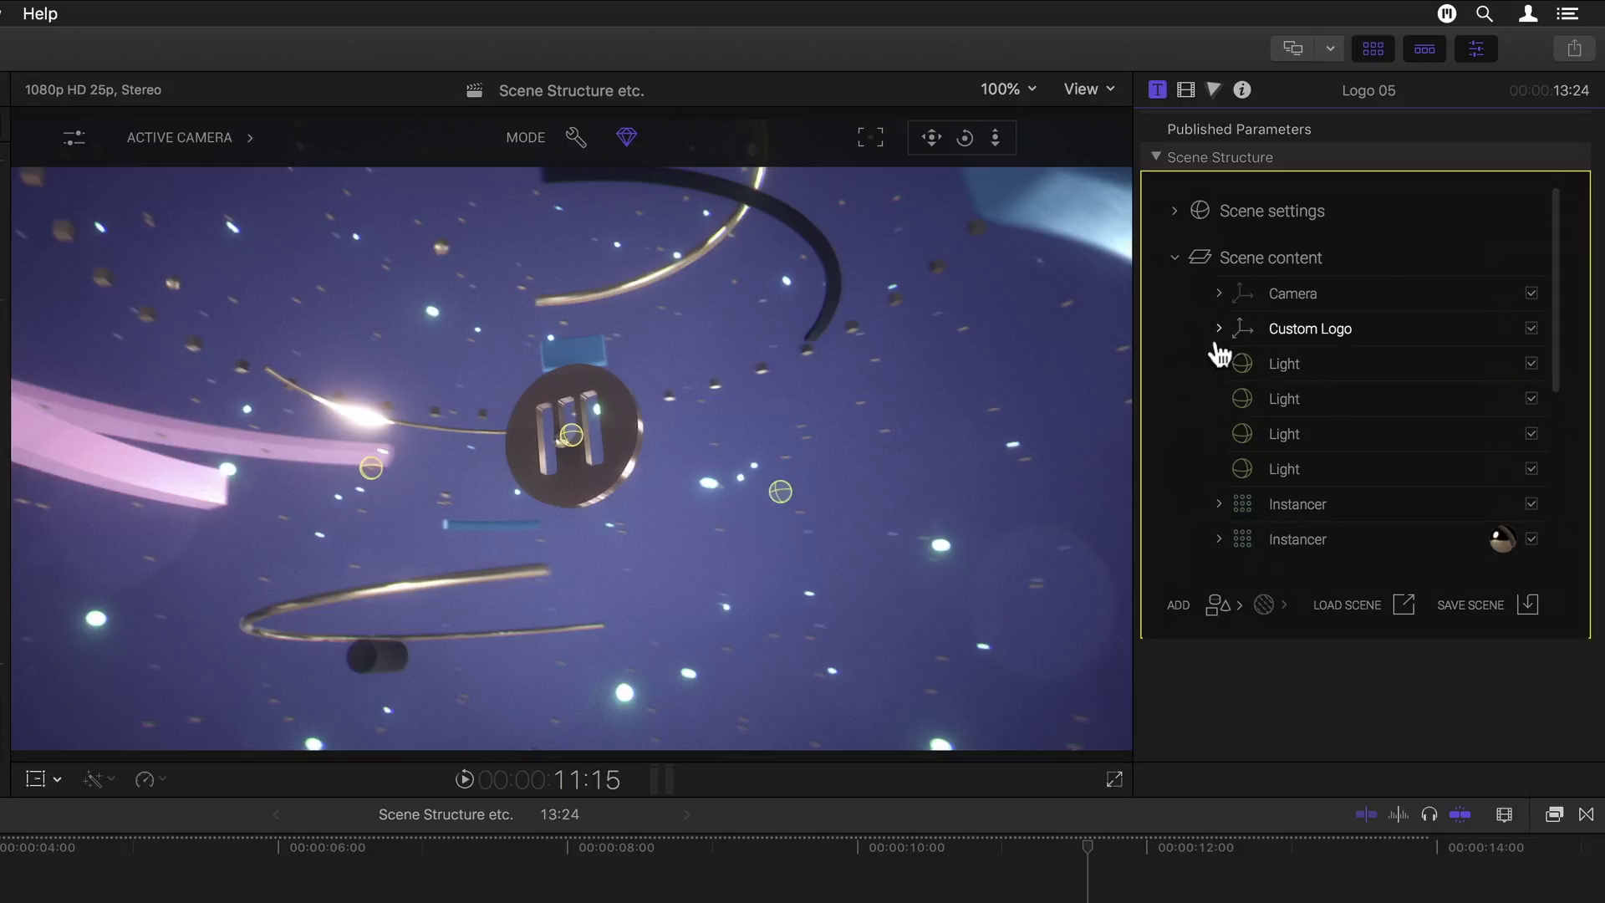
left_click(1218, 331)
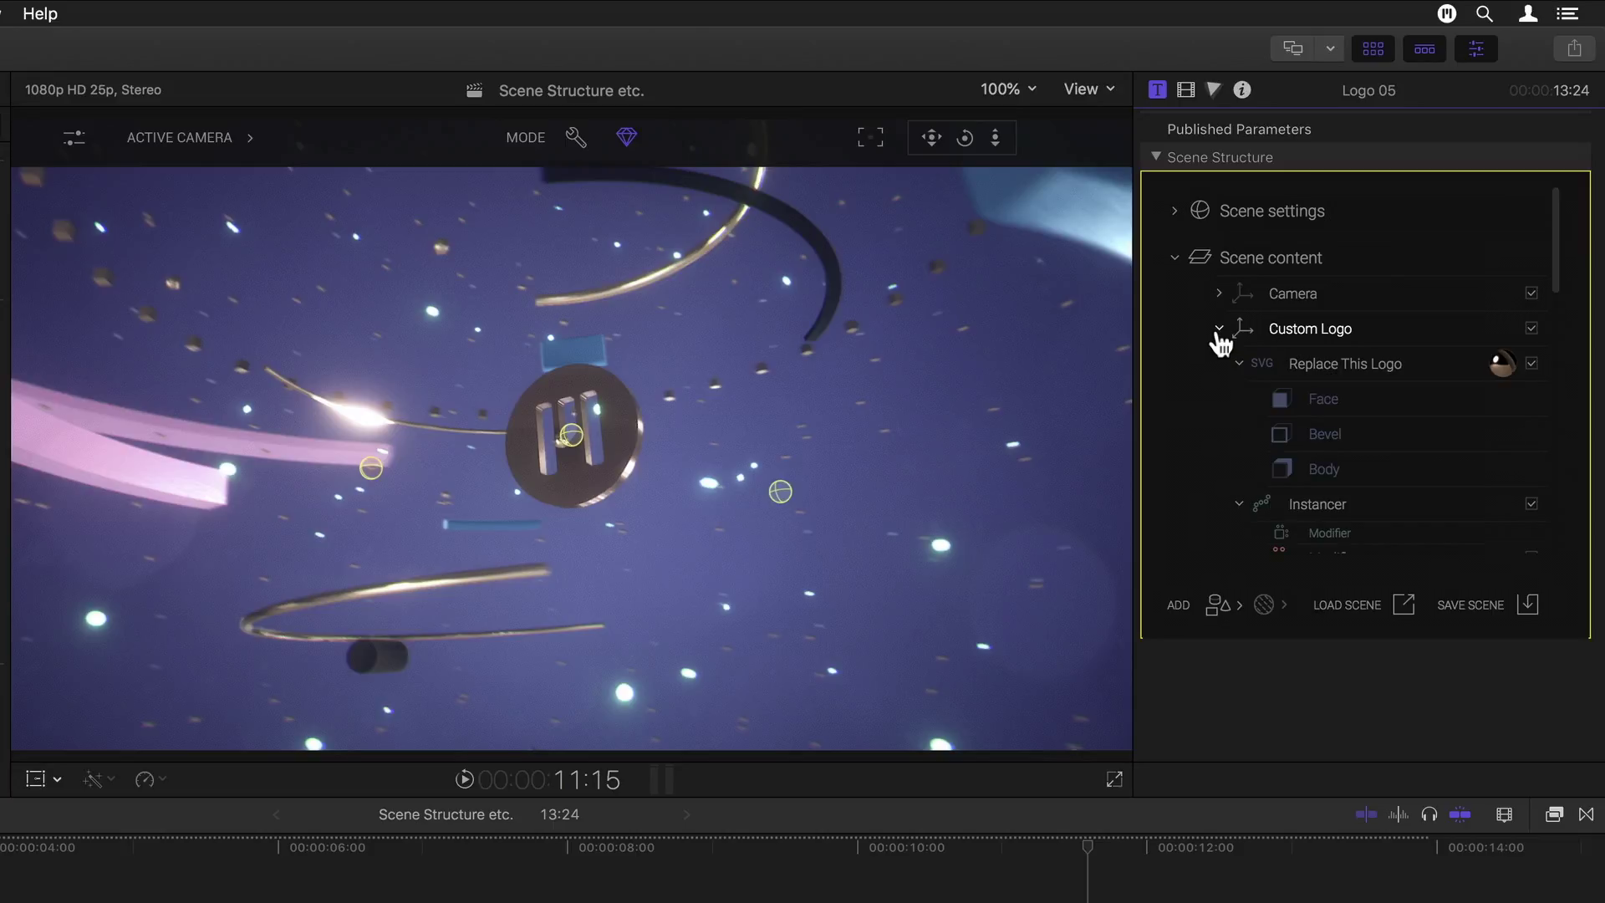
left_click(1218, 329)
left_click(1219, 329)
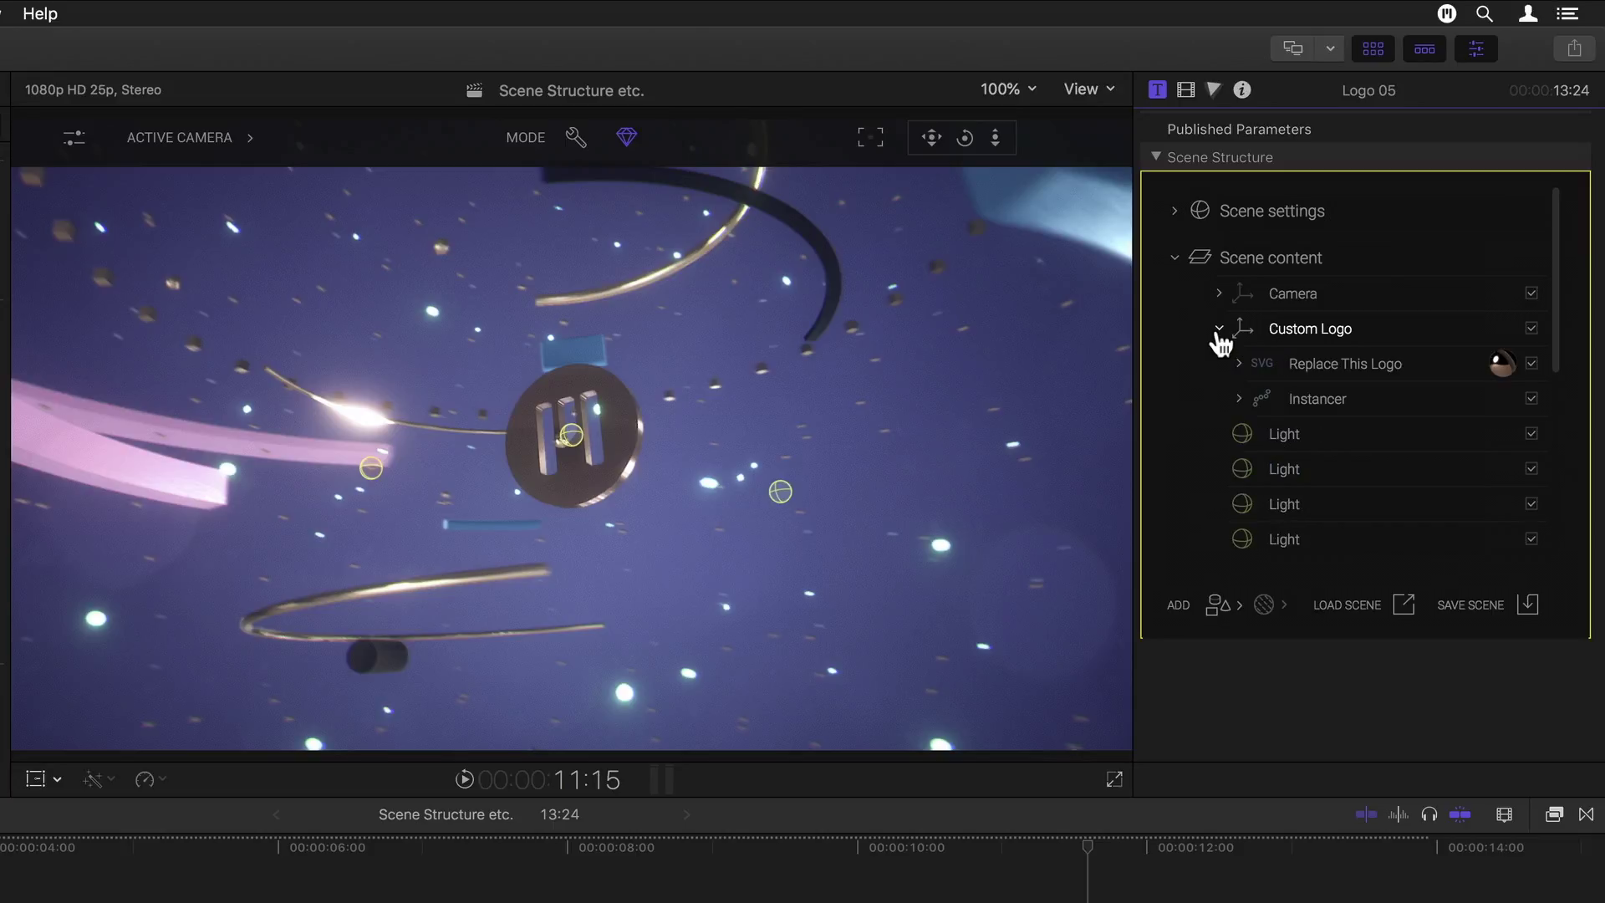
left_click(1218, 330)
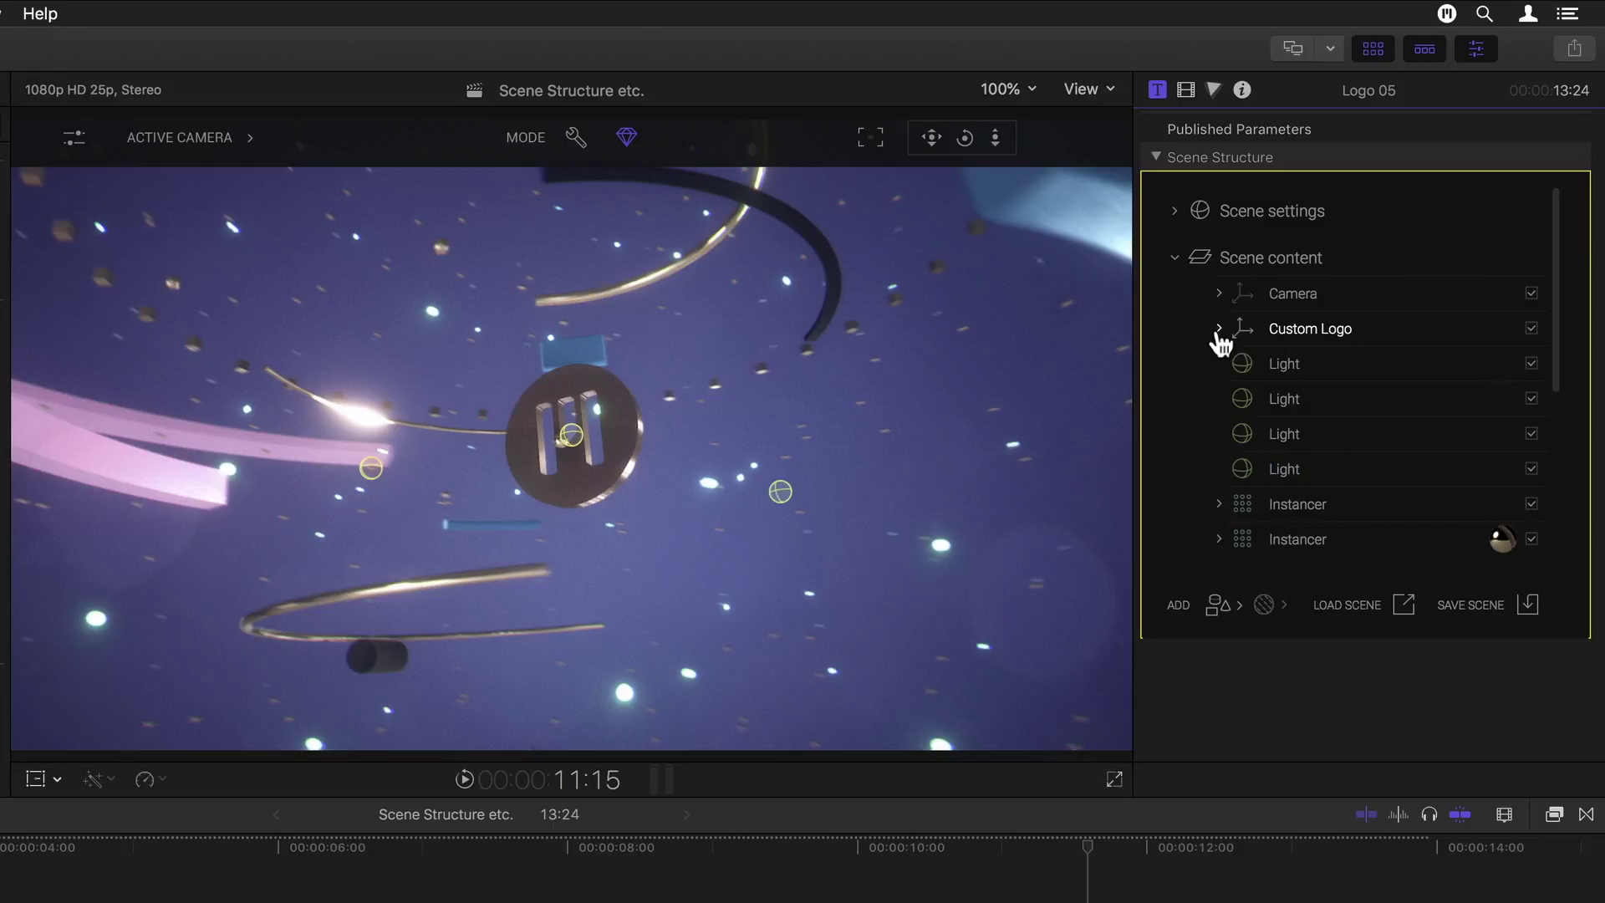
left_click(1219, 292)
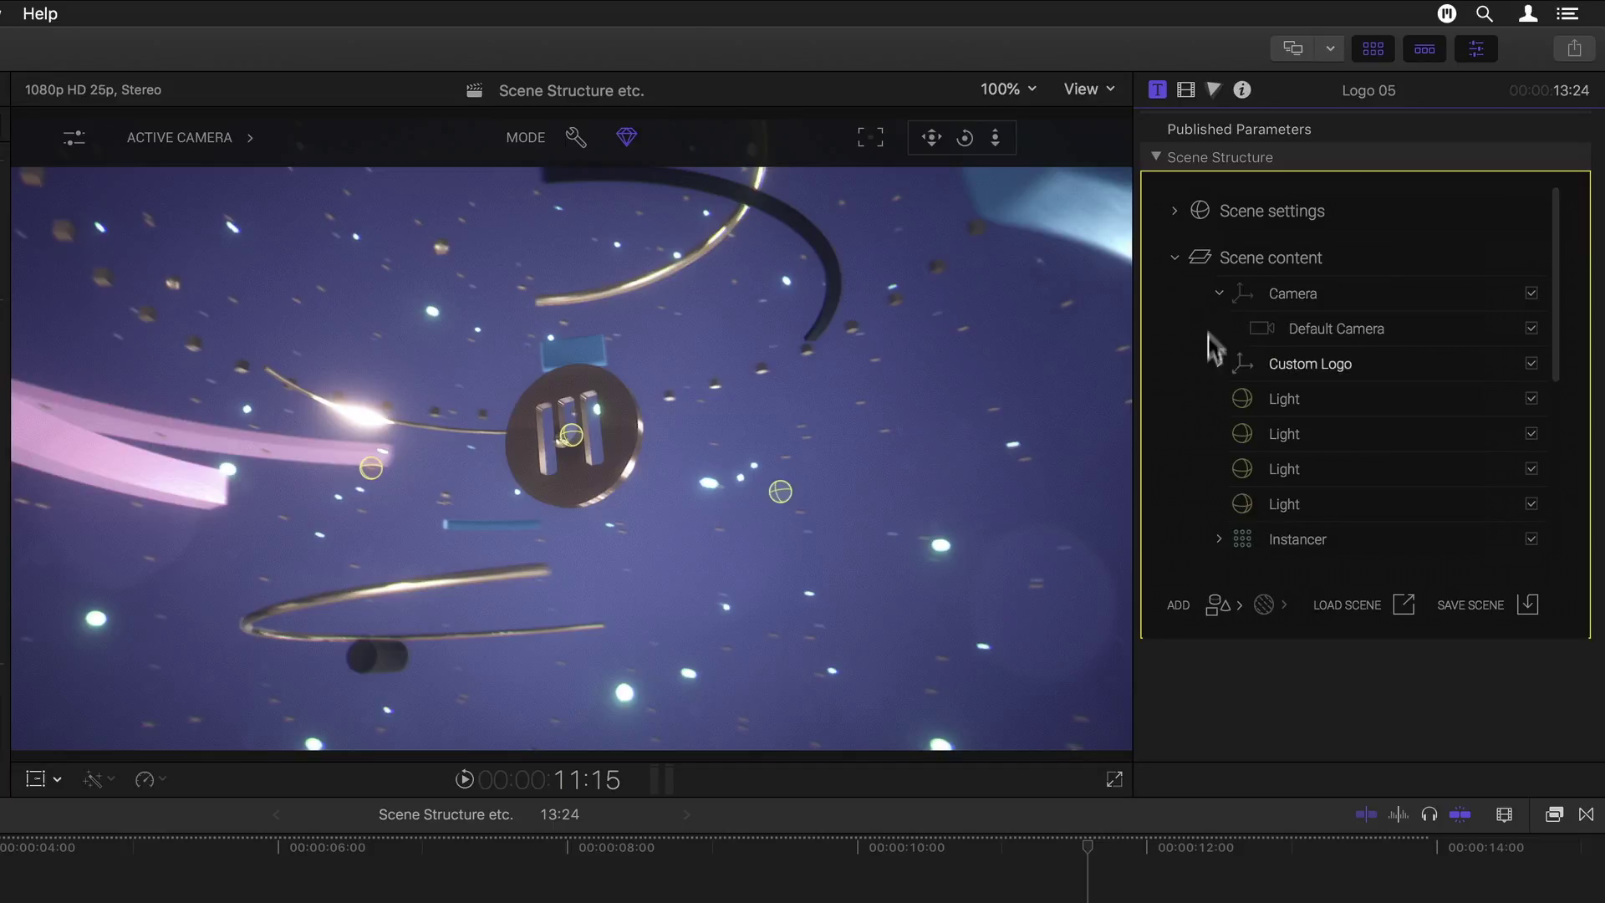
left_click(1218, 292)
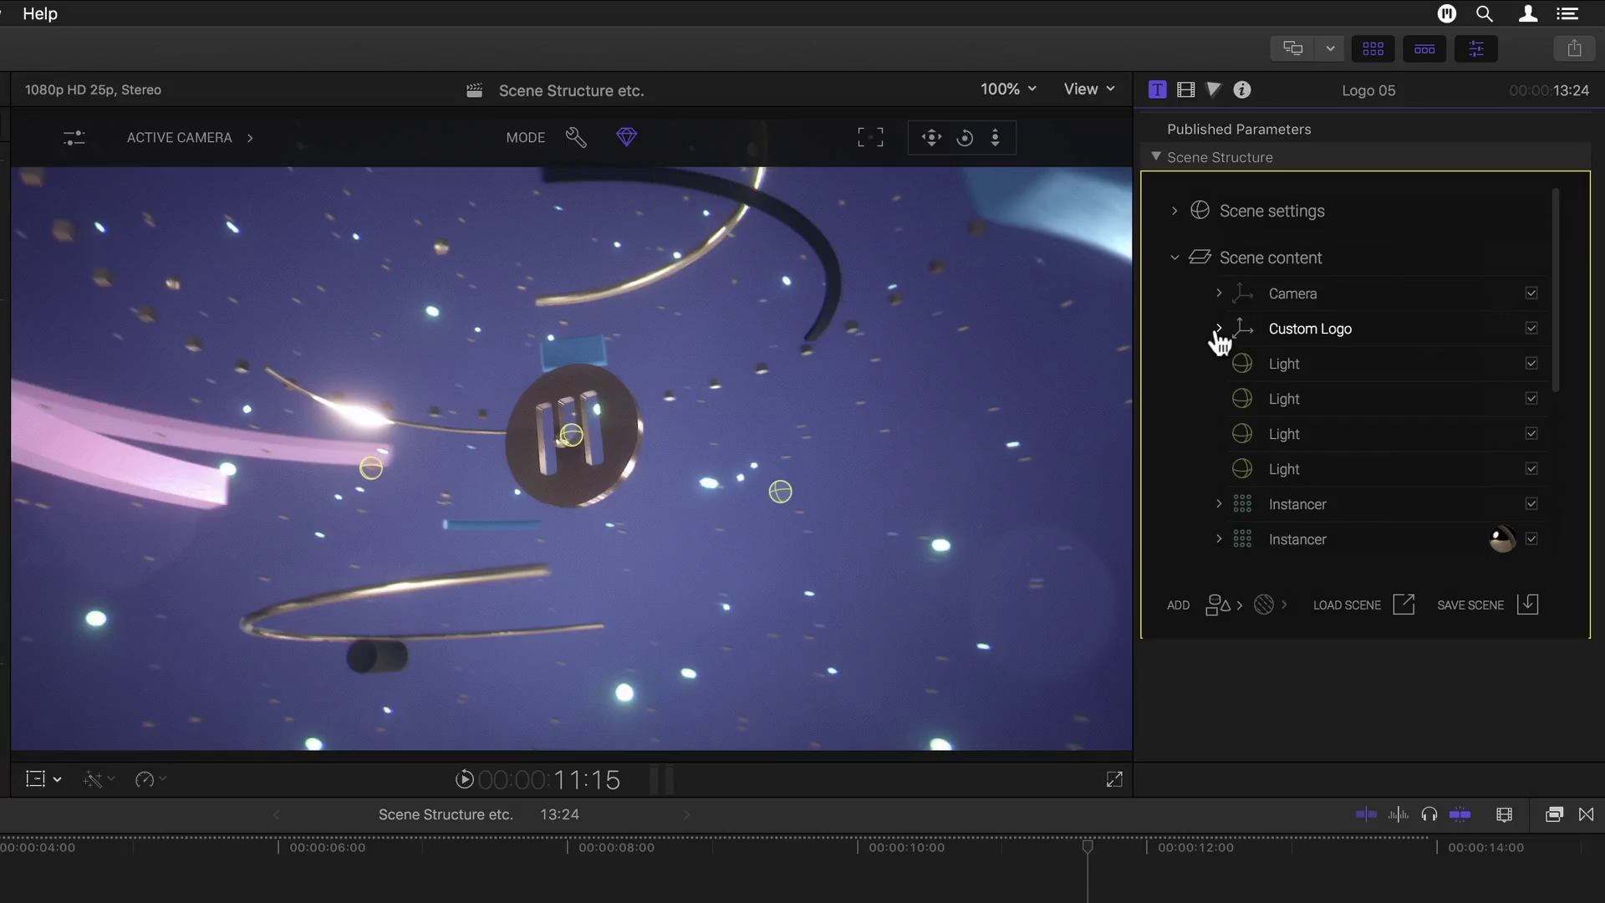
left_click(1218, 329)
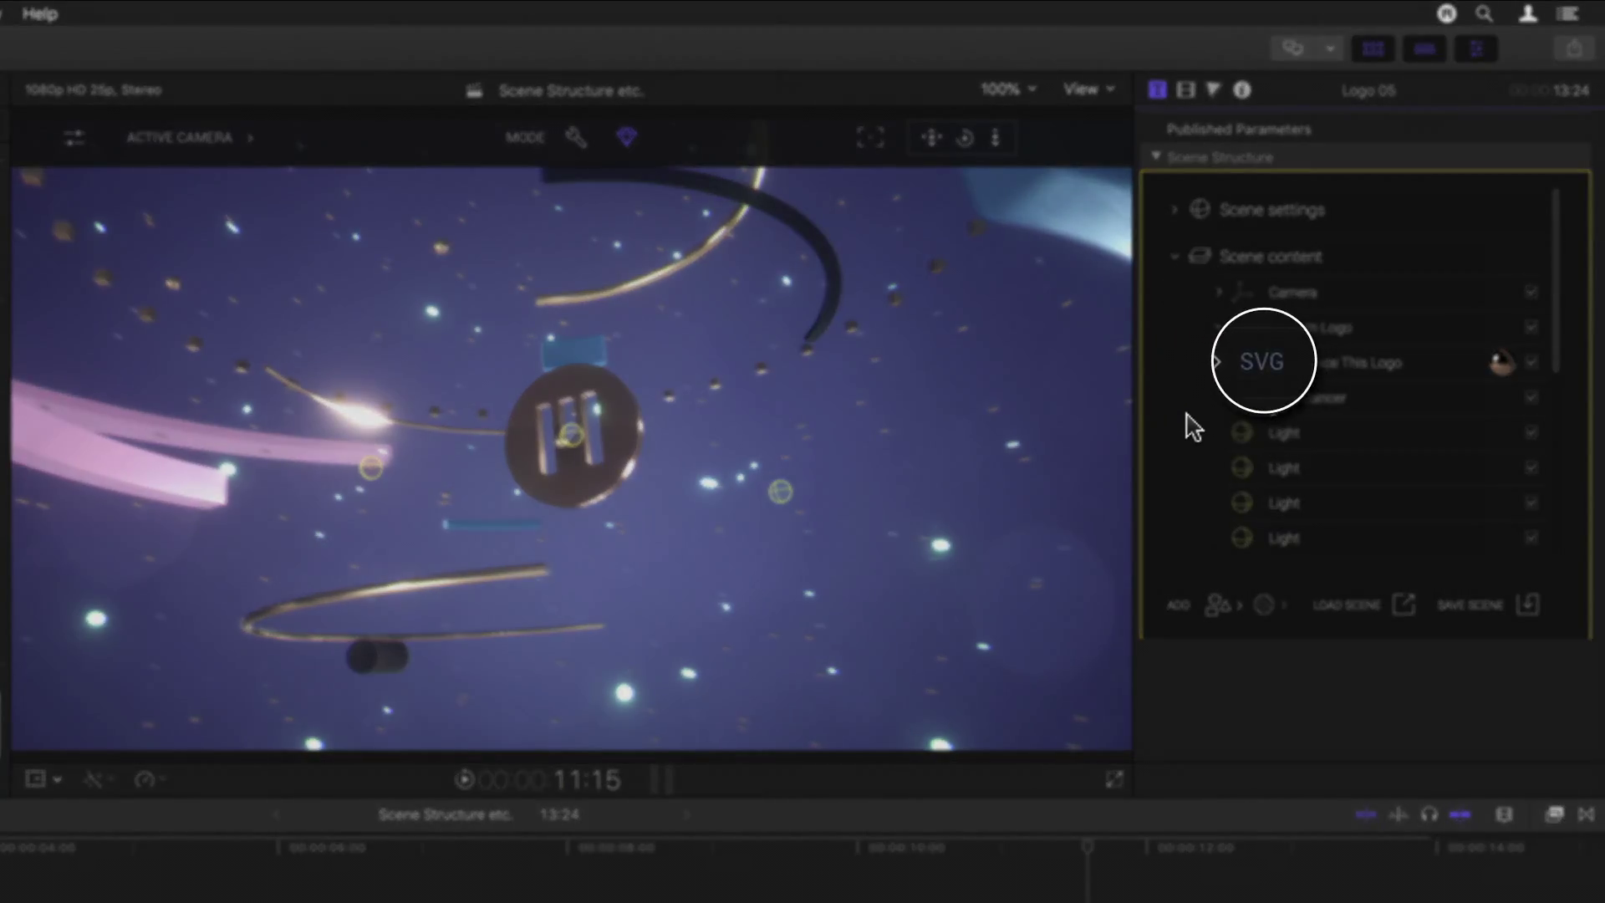
- Expand Replace This Logo to list its Face, Bevel and Body layers
left_click(1222, 365)
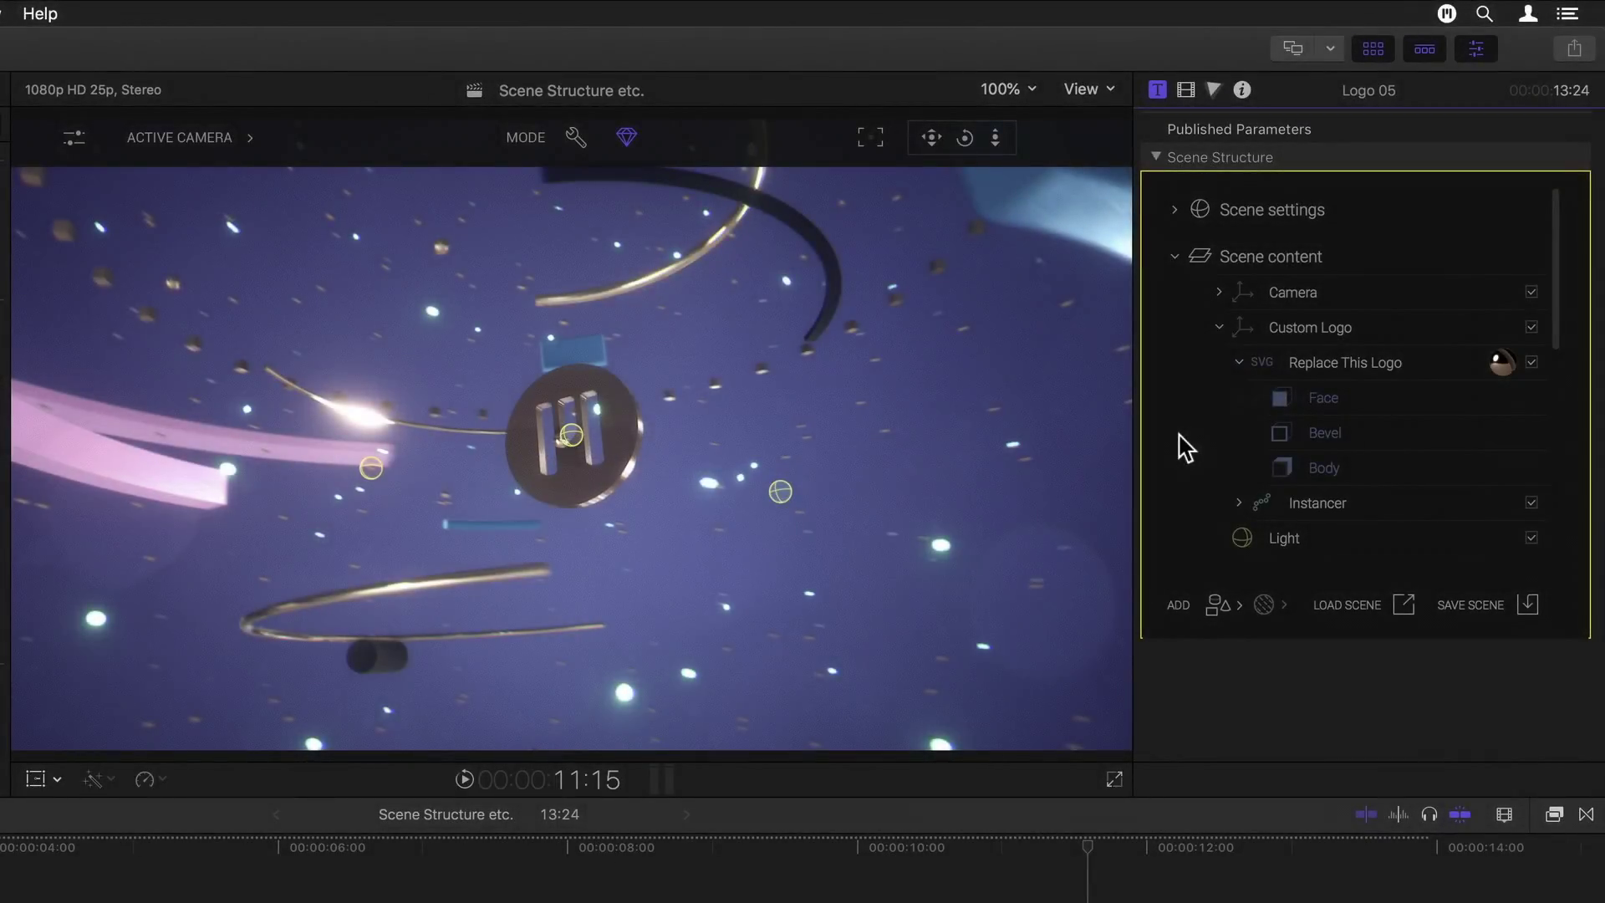
- Collapse Replace This Logo, then expand and select the Instancer to show its settings
left_click(1238, 364)
left_click(1237, 399)
scroll(1199, 456, "down", 3)
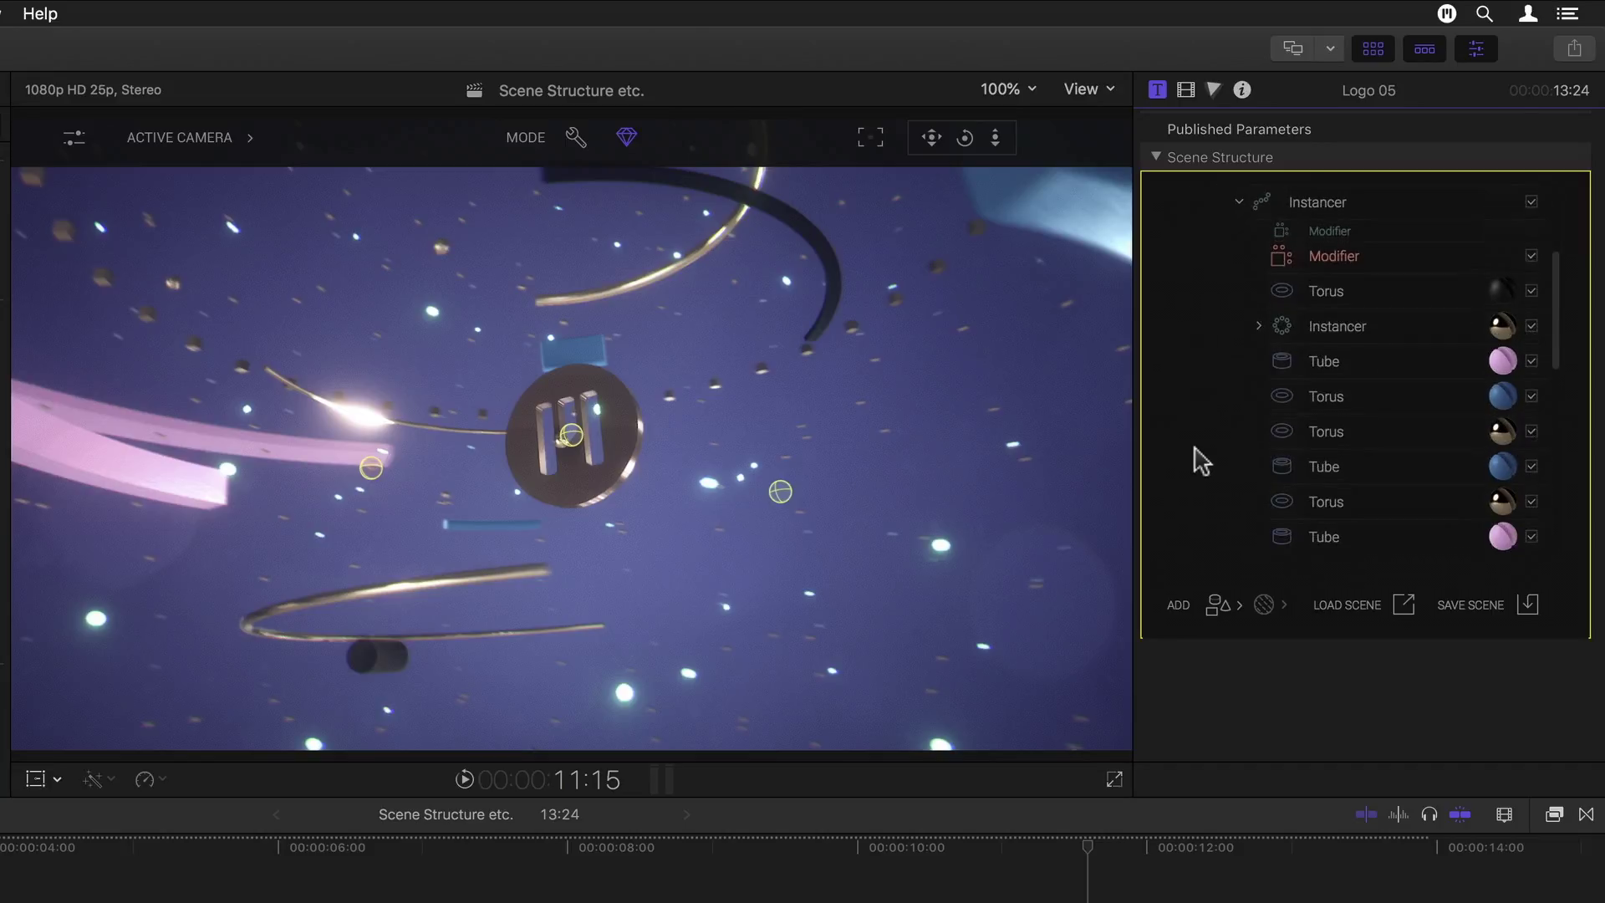
scroll(1201, 460, "up", 3)
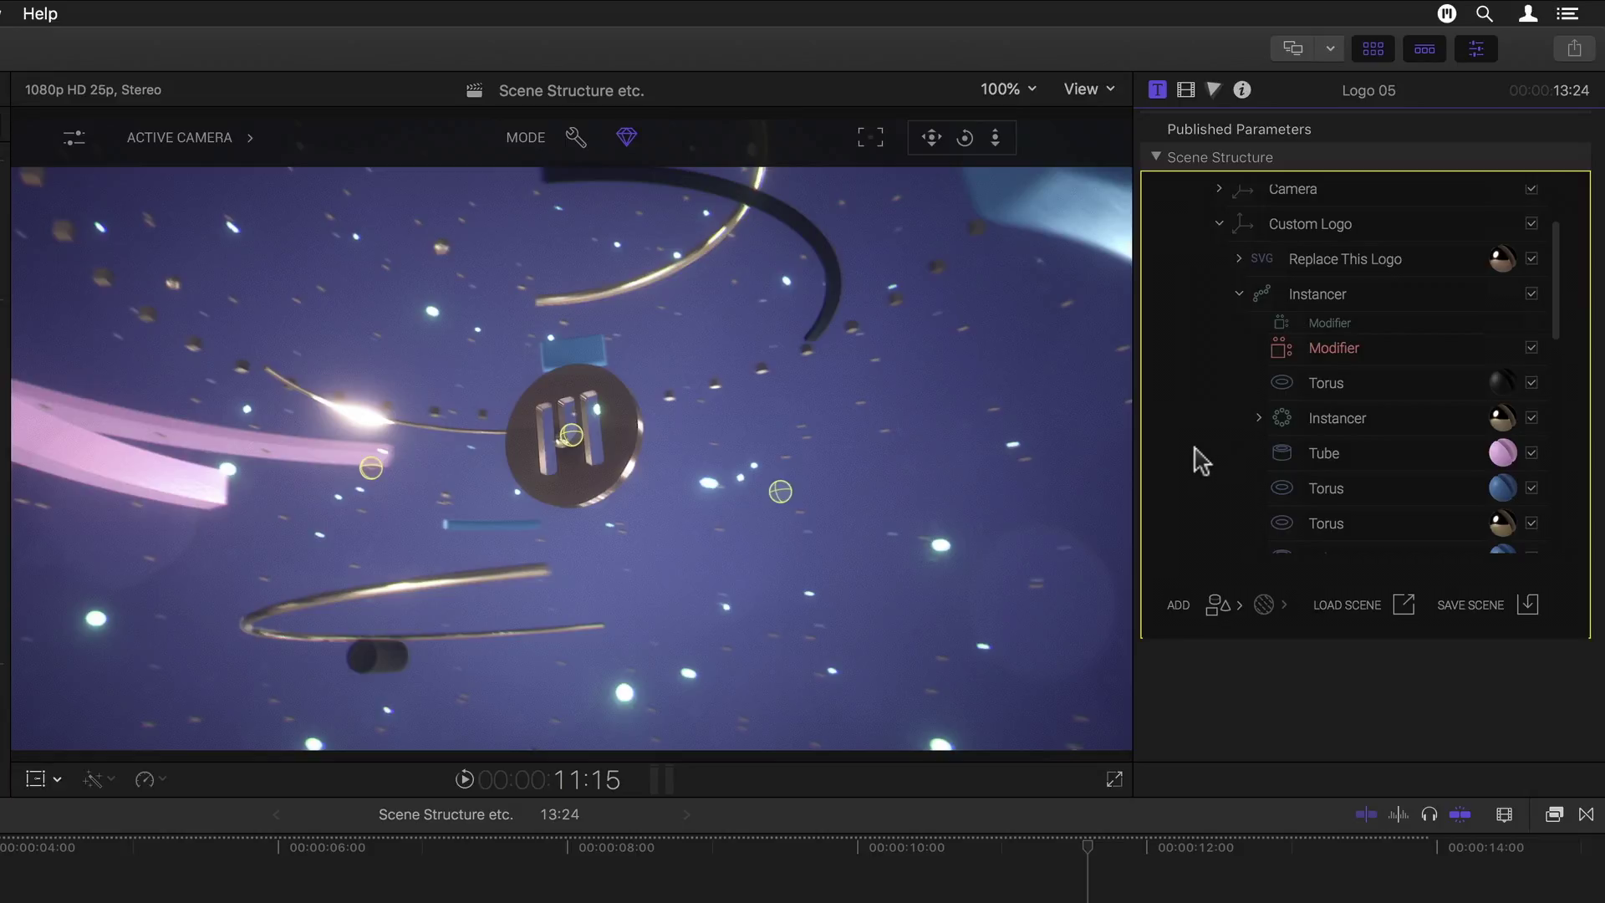
left_click(1327, 299)
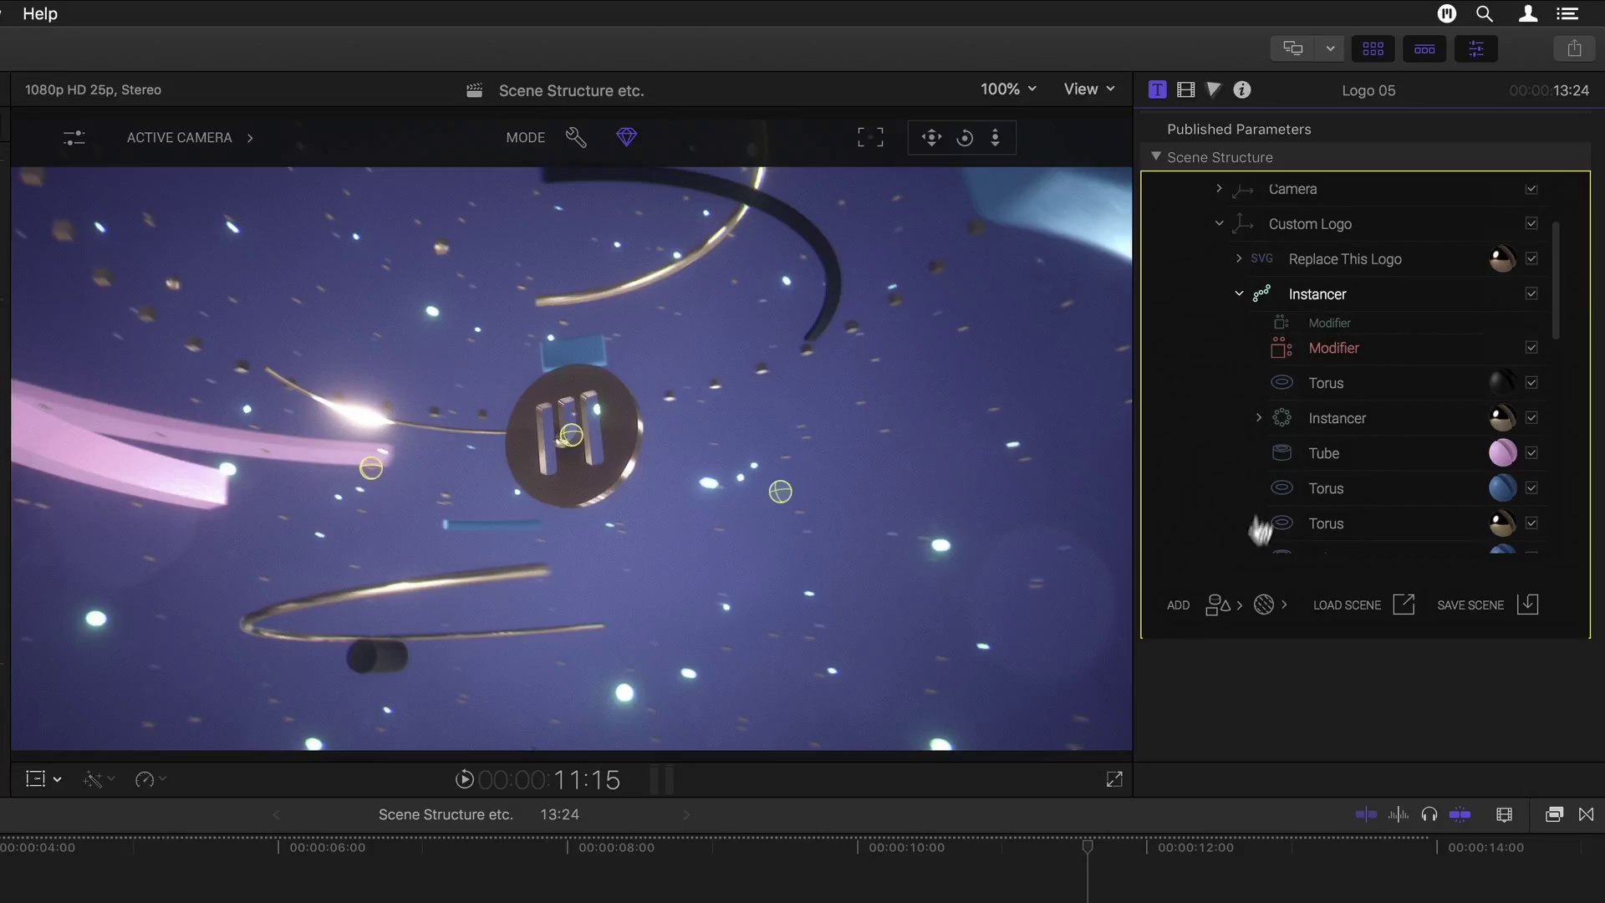
scroll(1204, 656, "down", 3)
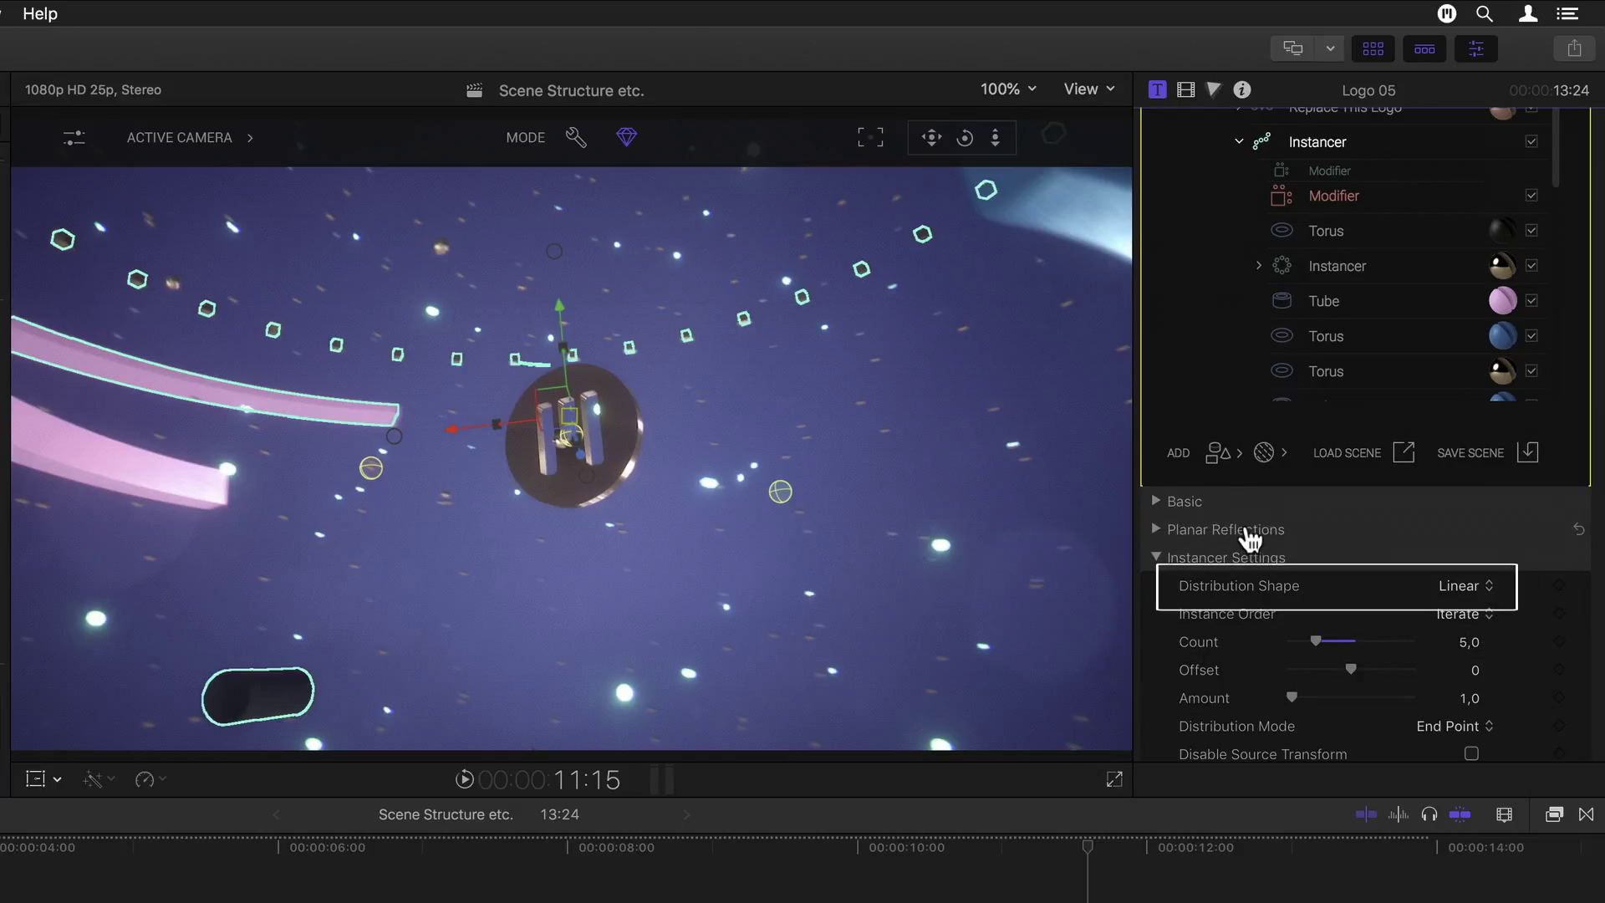
scroll(1249, 542, "up", 2)
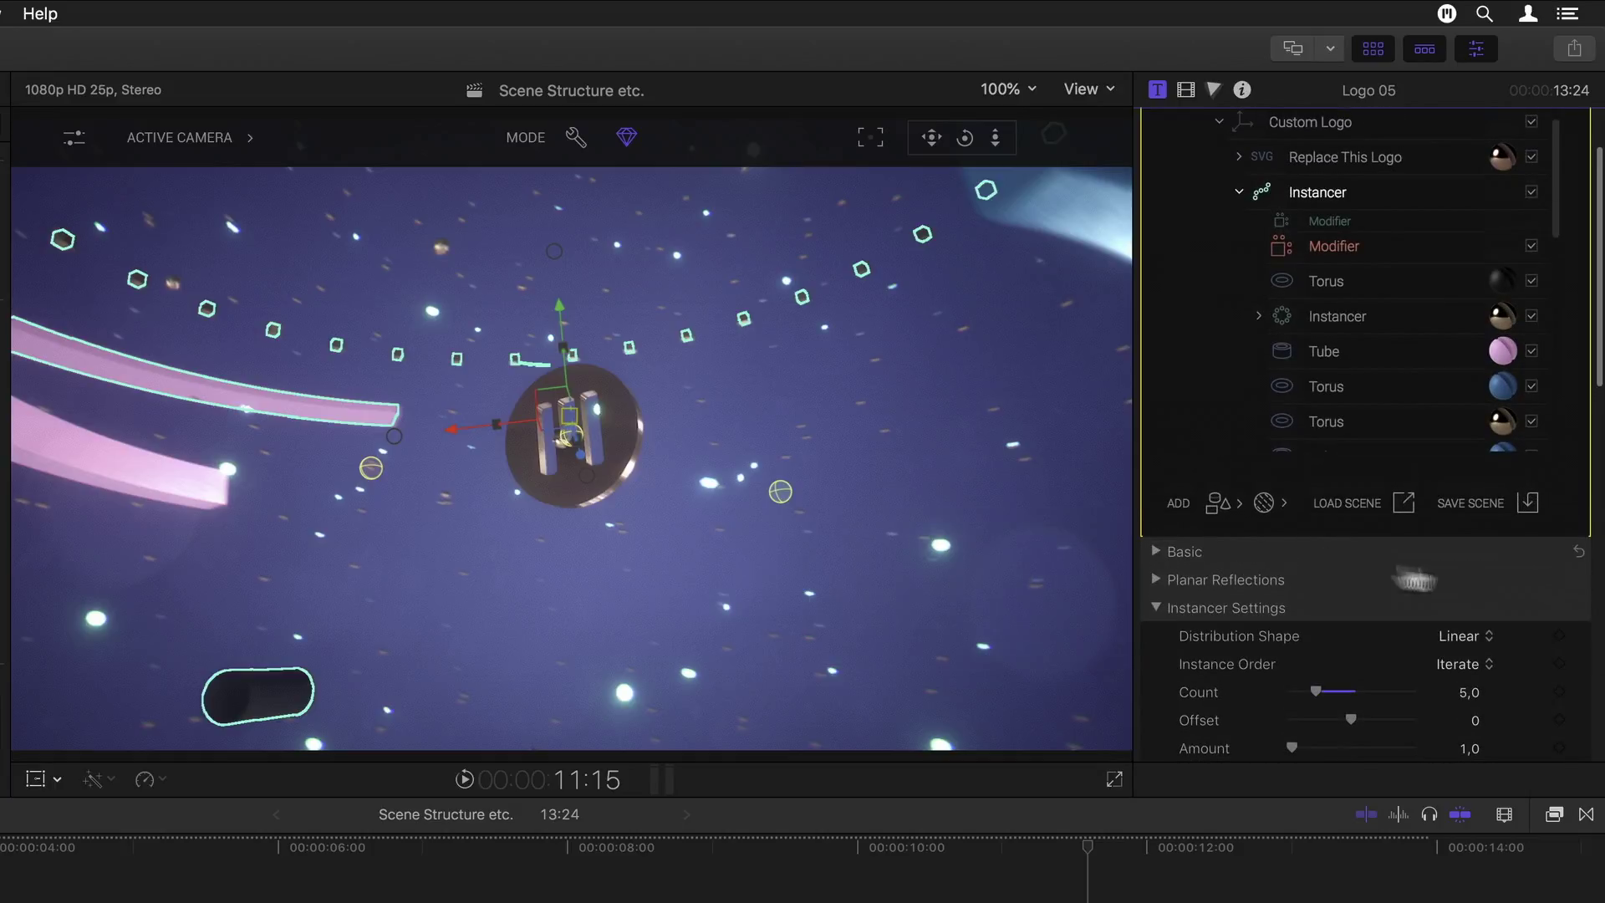
- Try Grid and Radial Distribution Shape on the Instancer, then settle on Linear
left_click(1487, 639)
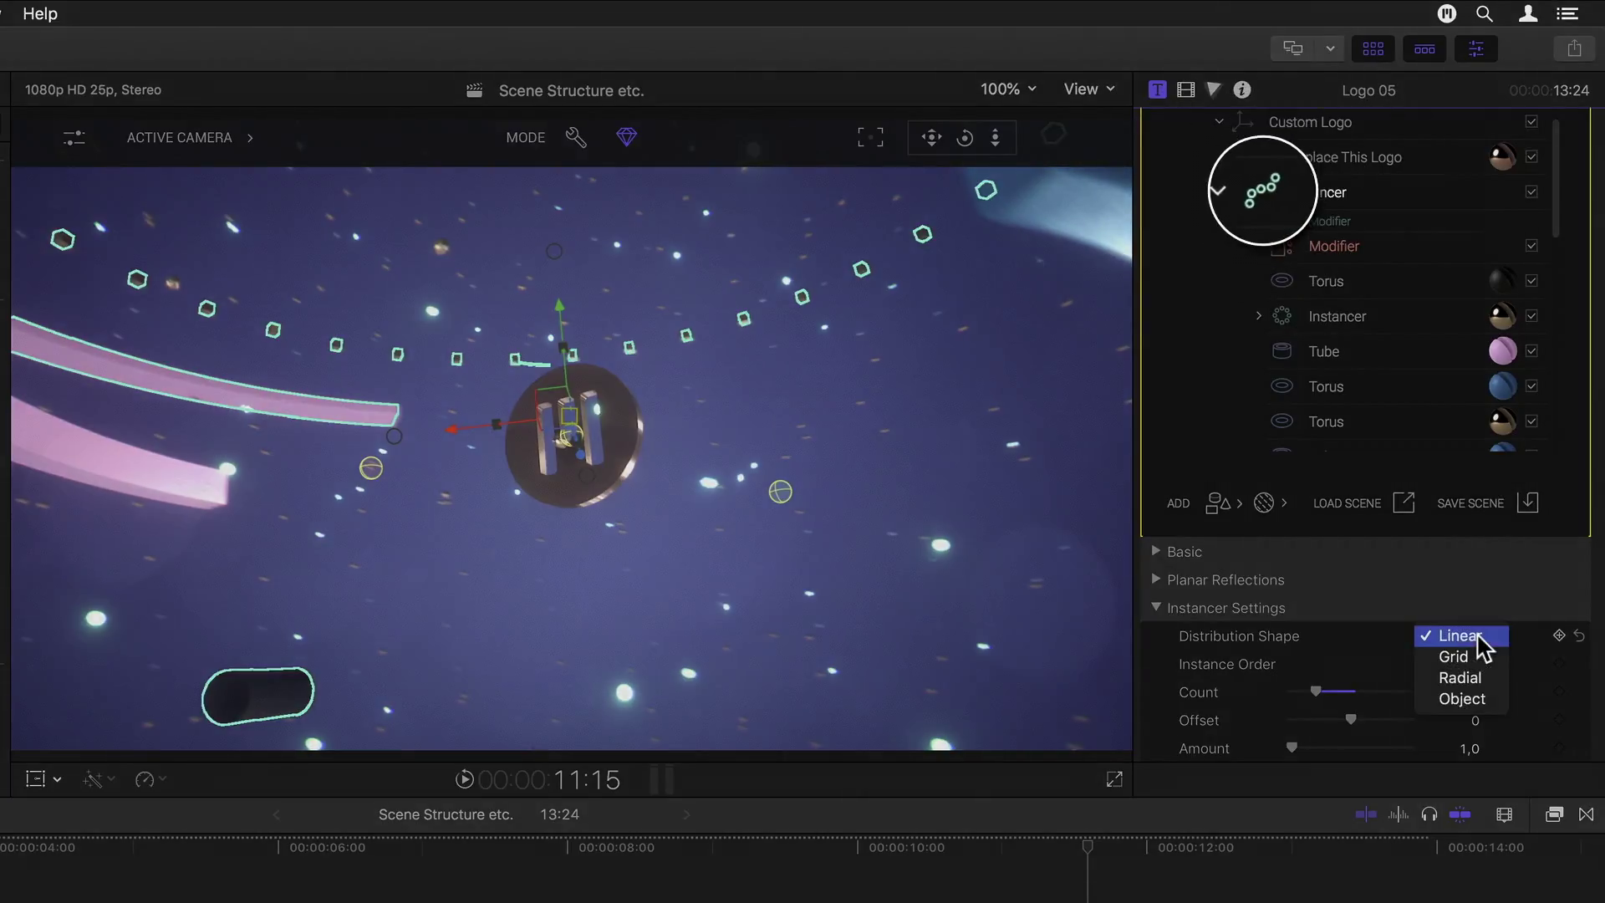
left_click(1479, 657)
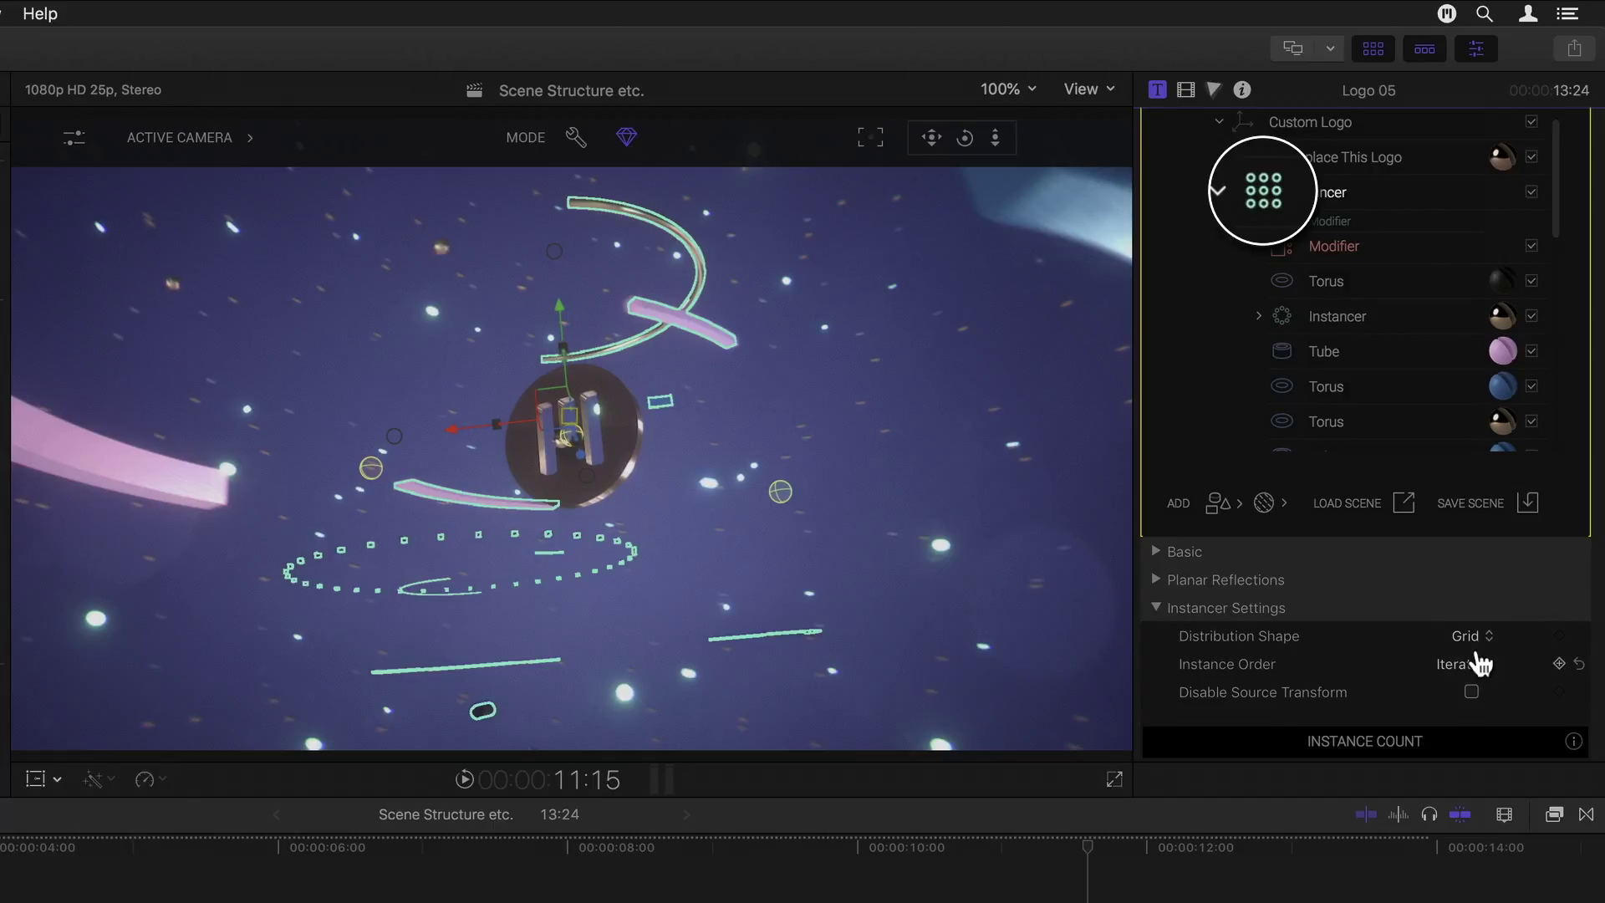
left_click(1472, 641)
left_click(1476, 659)
left_click(1479, 640)
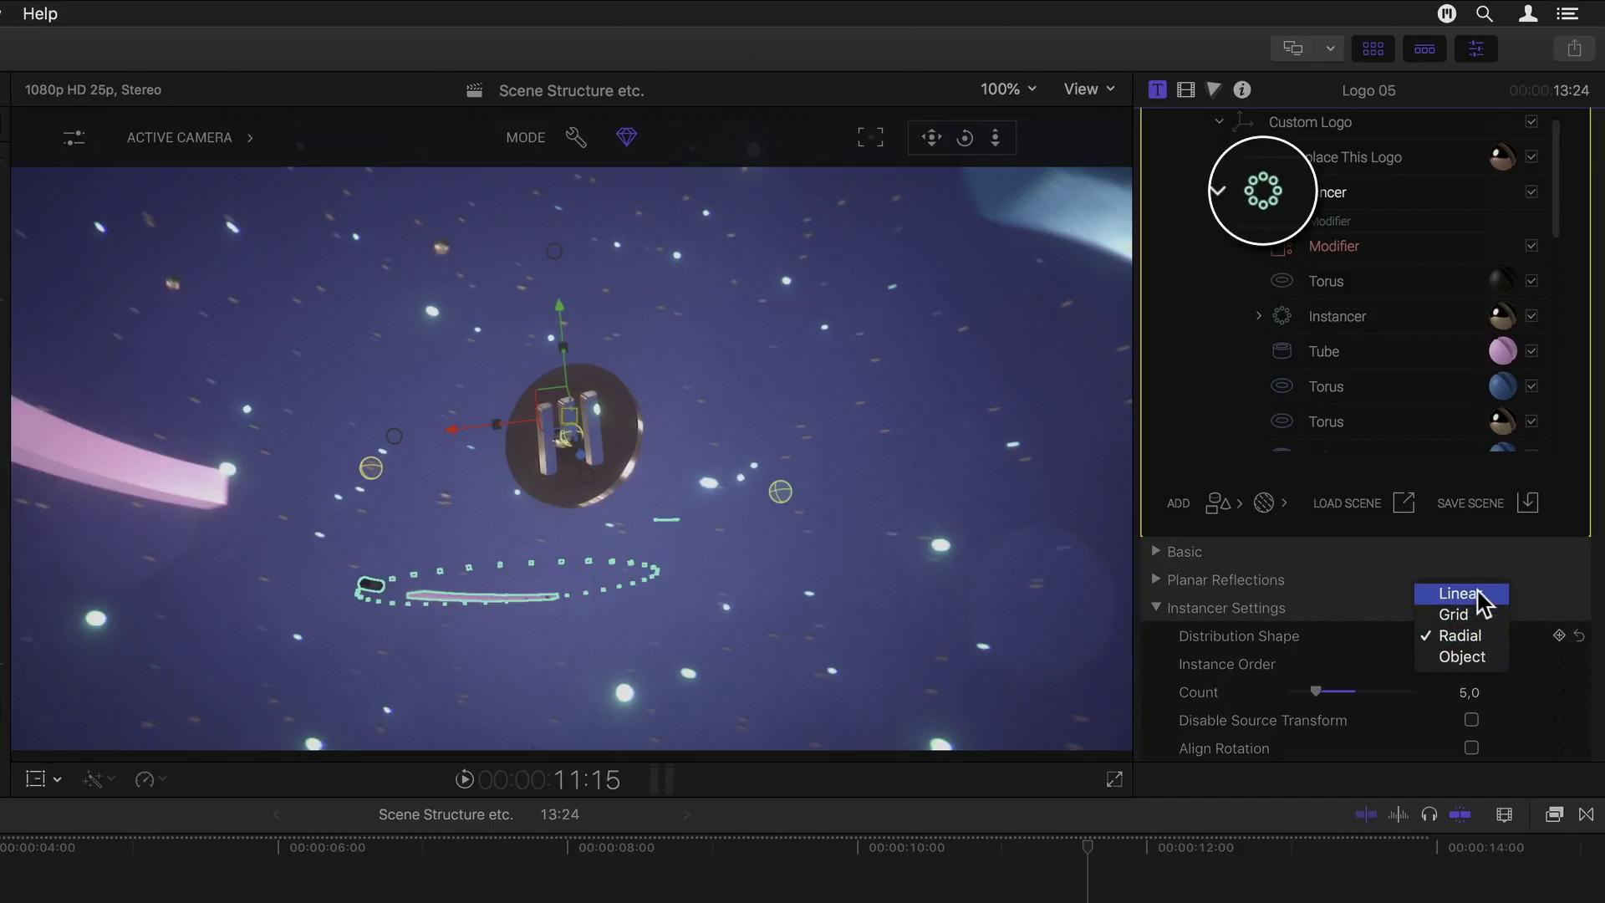
left_click(1476, 594)
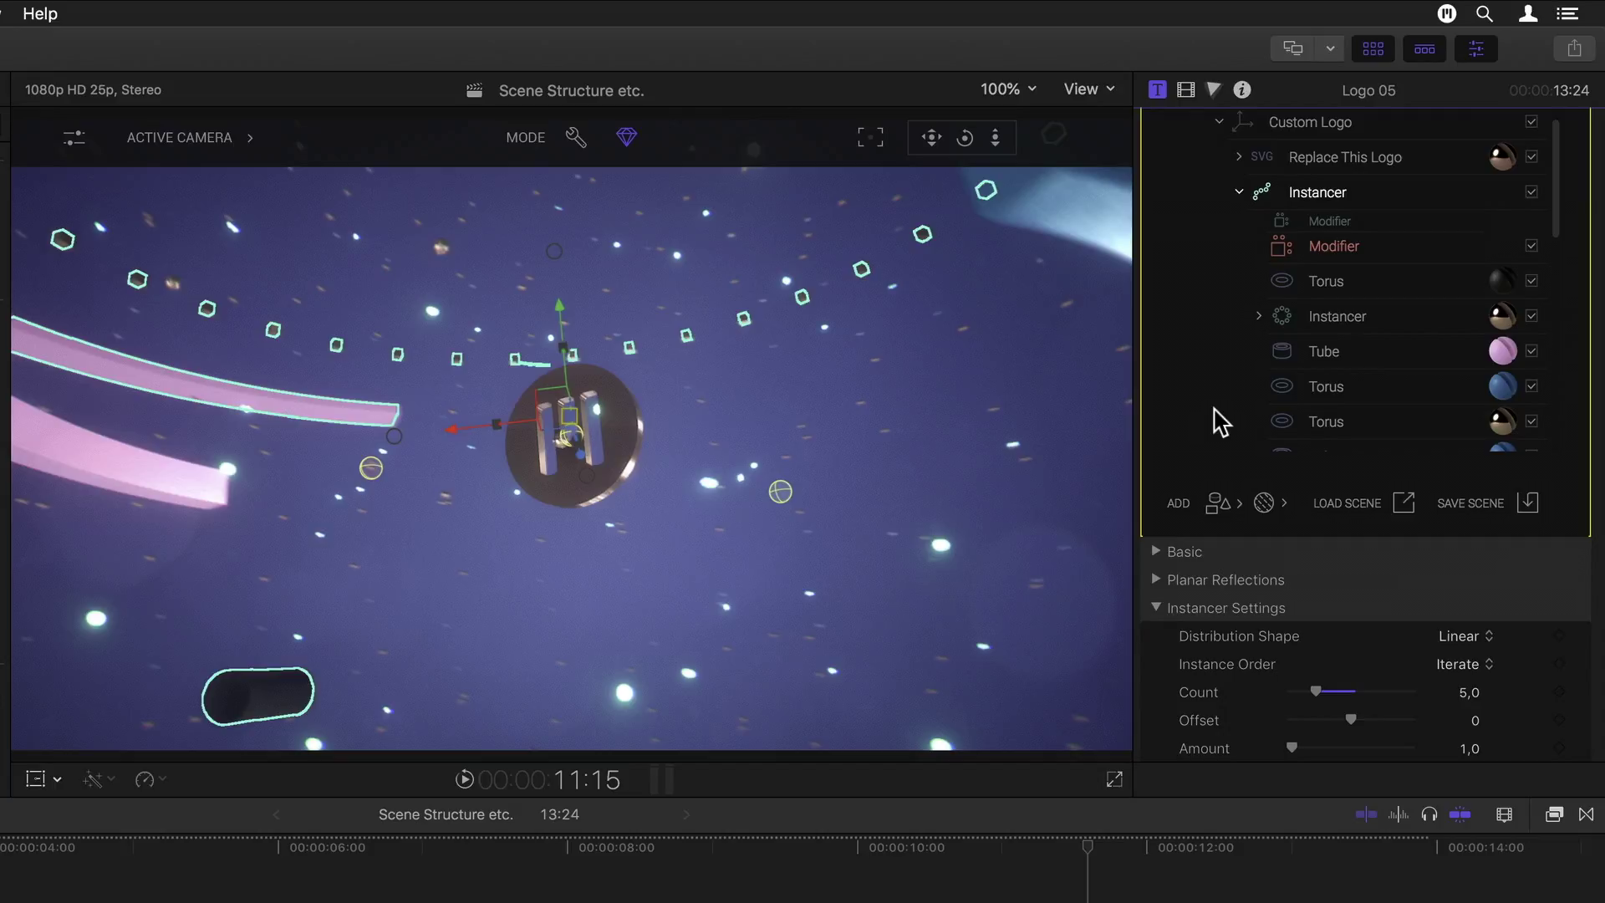
scroll(1221, 422, "up", 3)
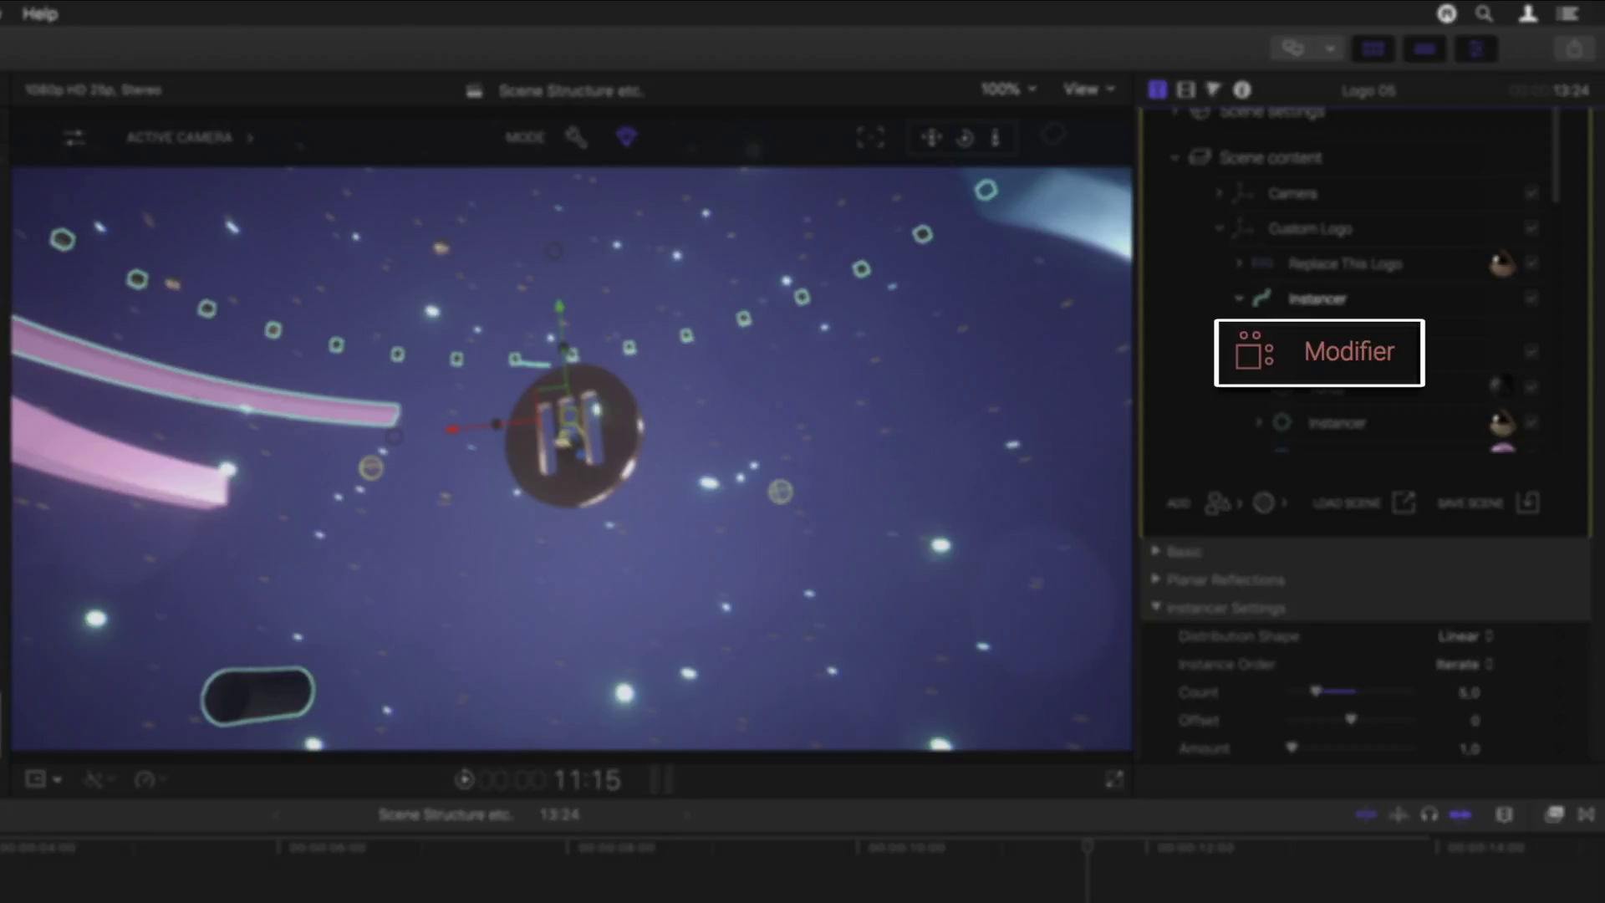
left_click(1322, 359)
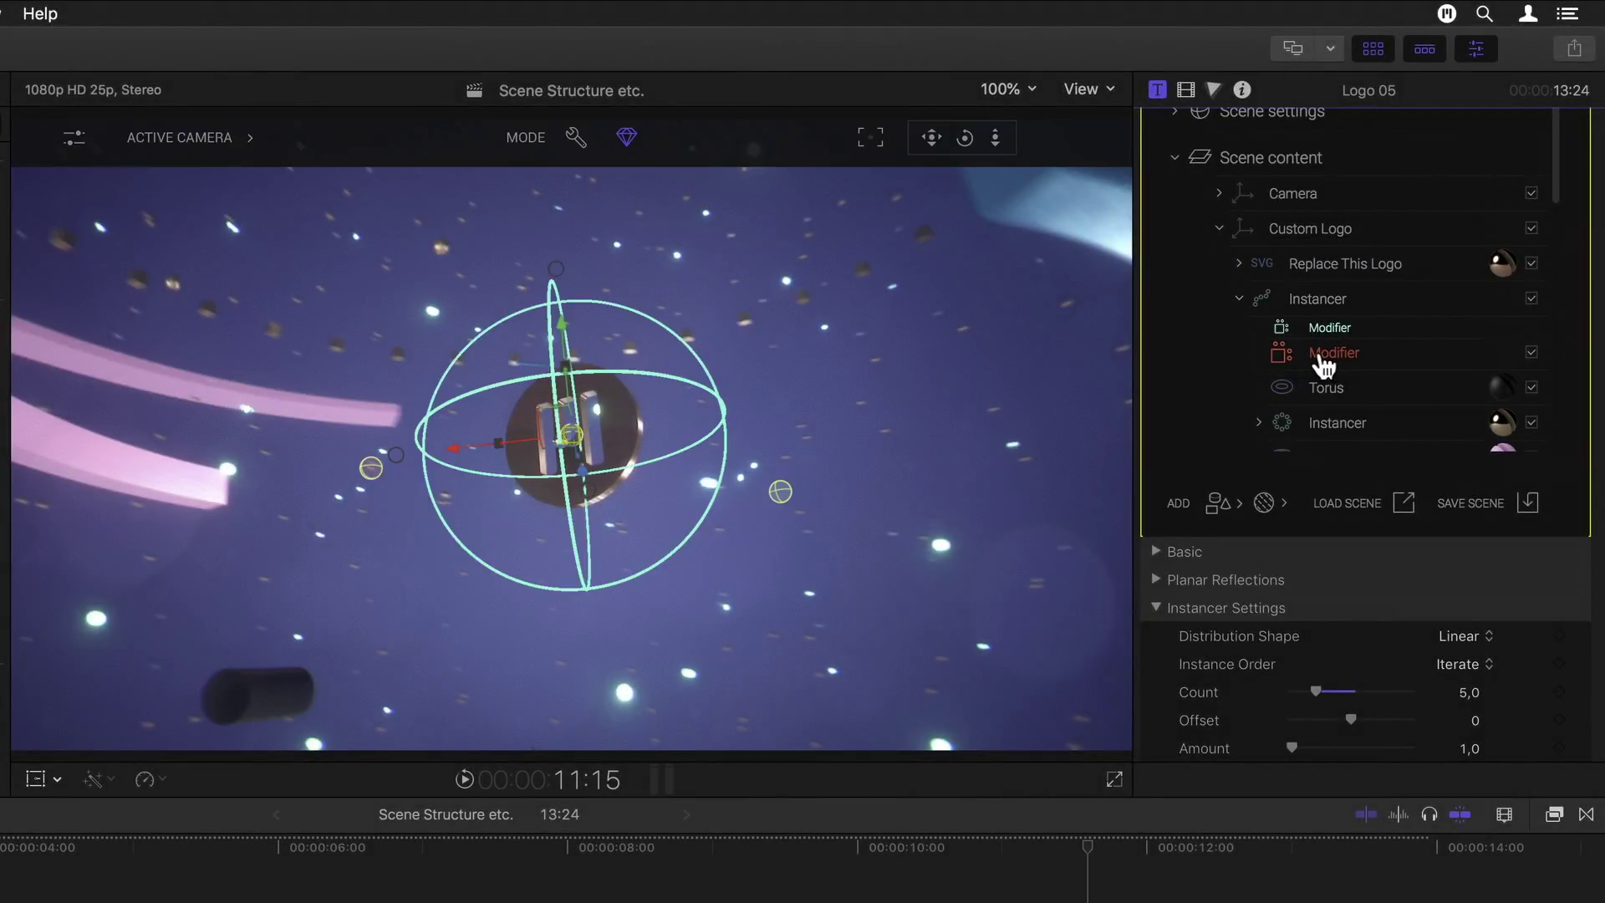
left_click(1532, 352)
left_click(1531, 353)
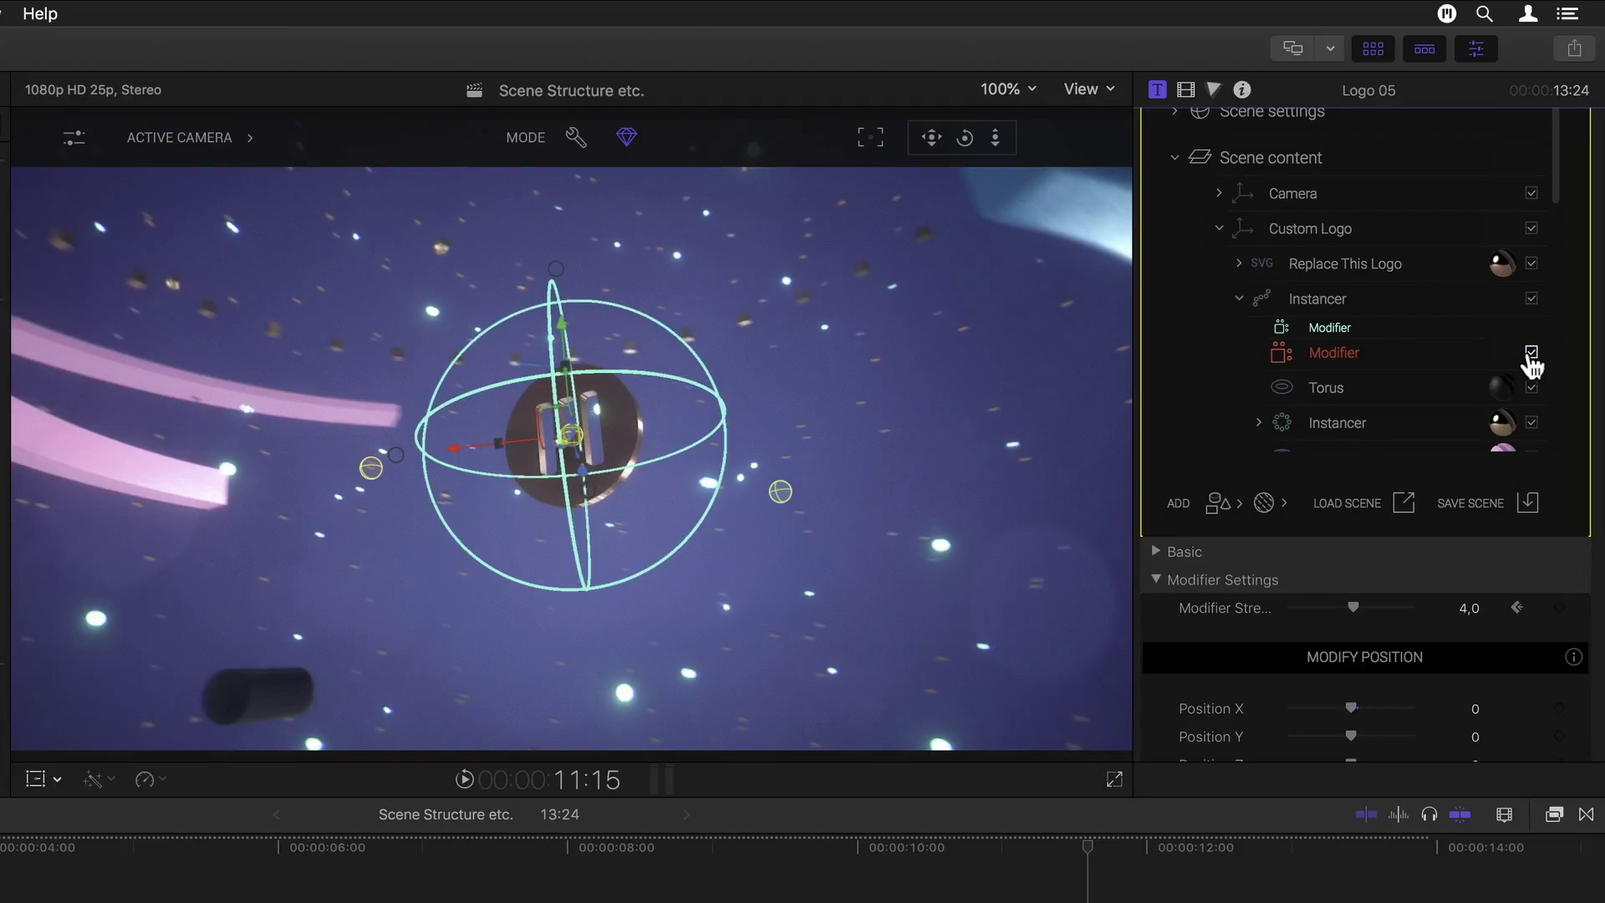
left_click(1531, 298)
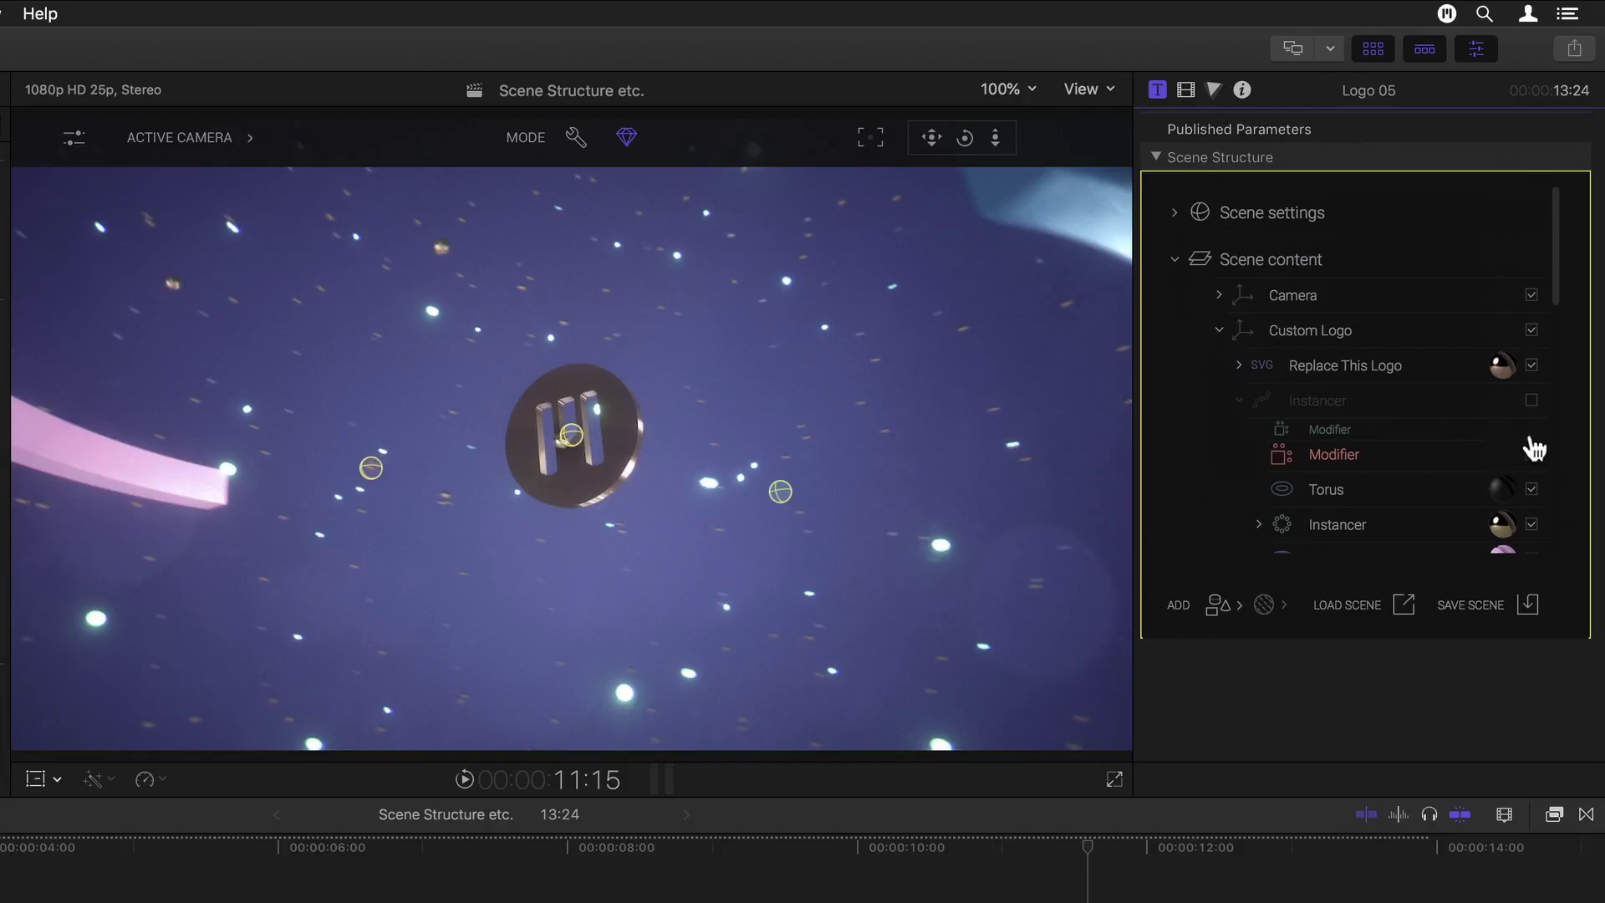
left_click(1531, 401)
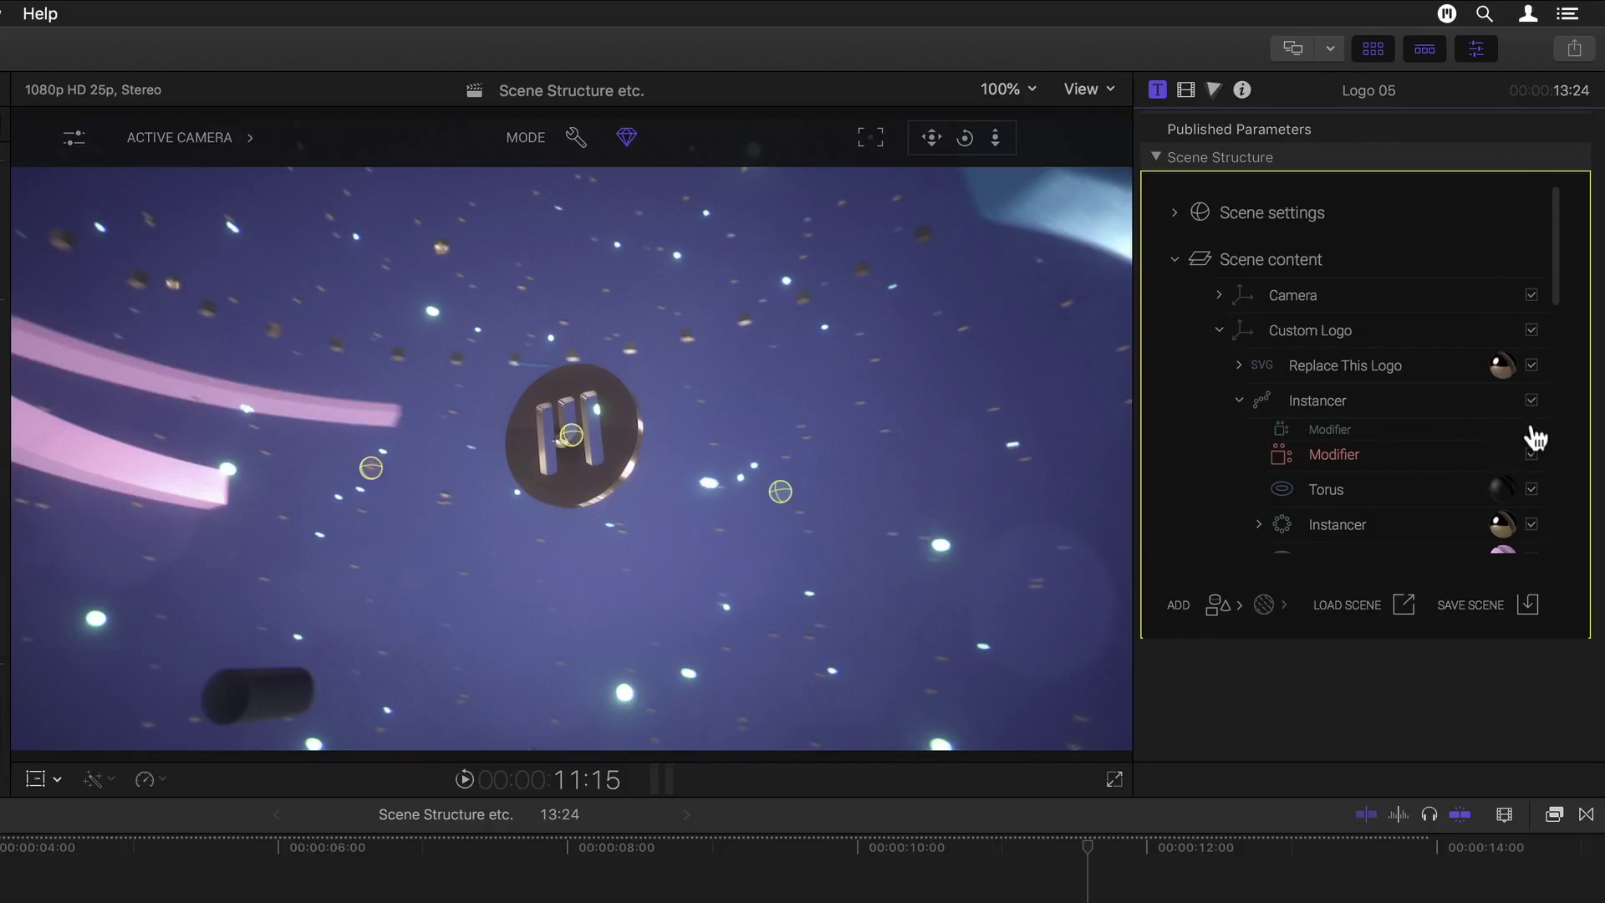
- Scroll through the Scene Structure list to reach the first Light and its Sphere settings
scroll(1216, 451, "down", 3)
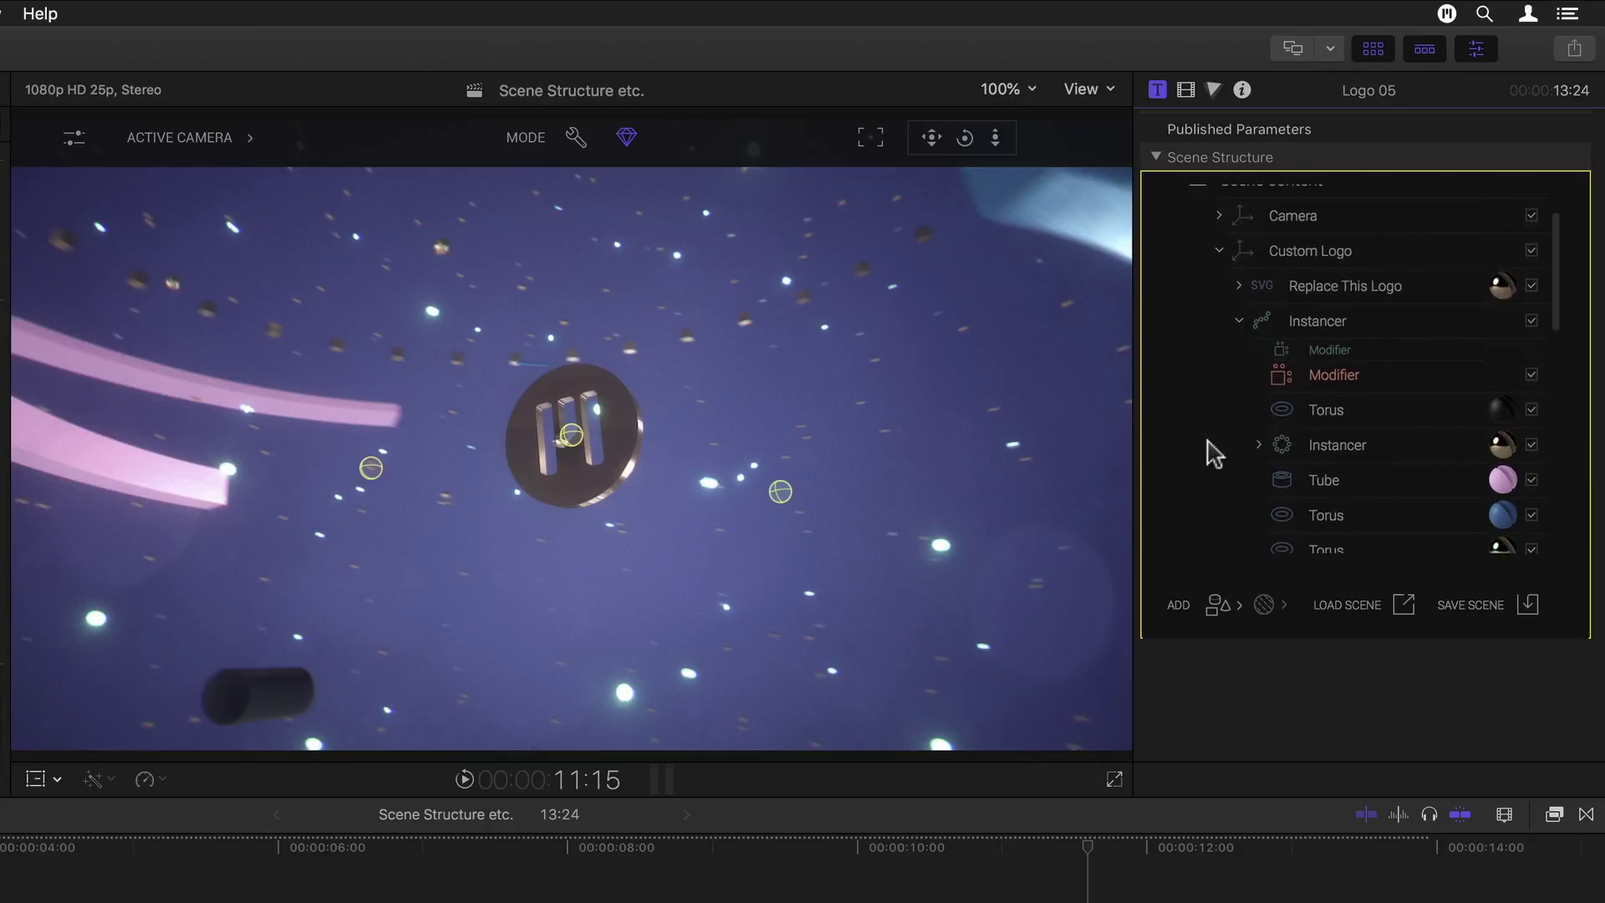
scroll(1215, 453, "down", 9)
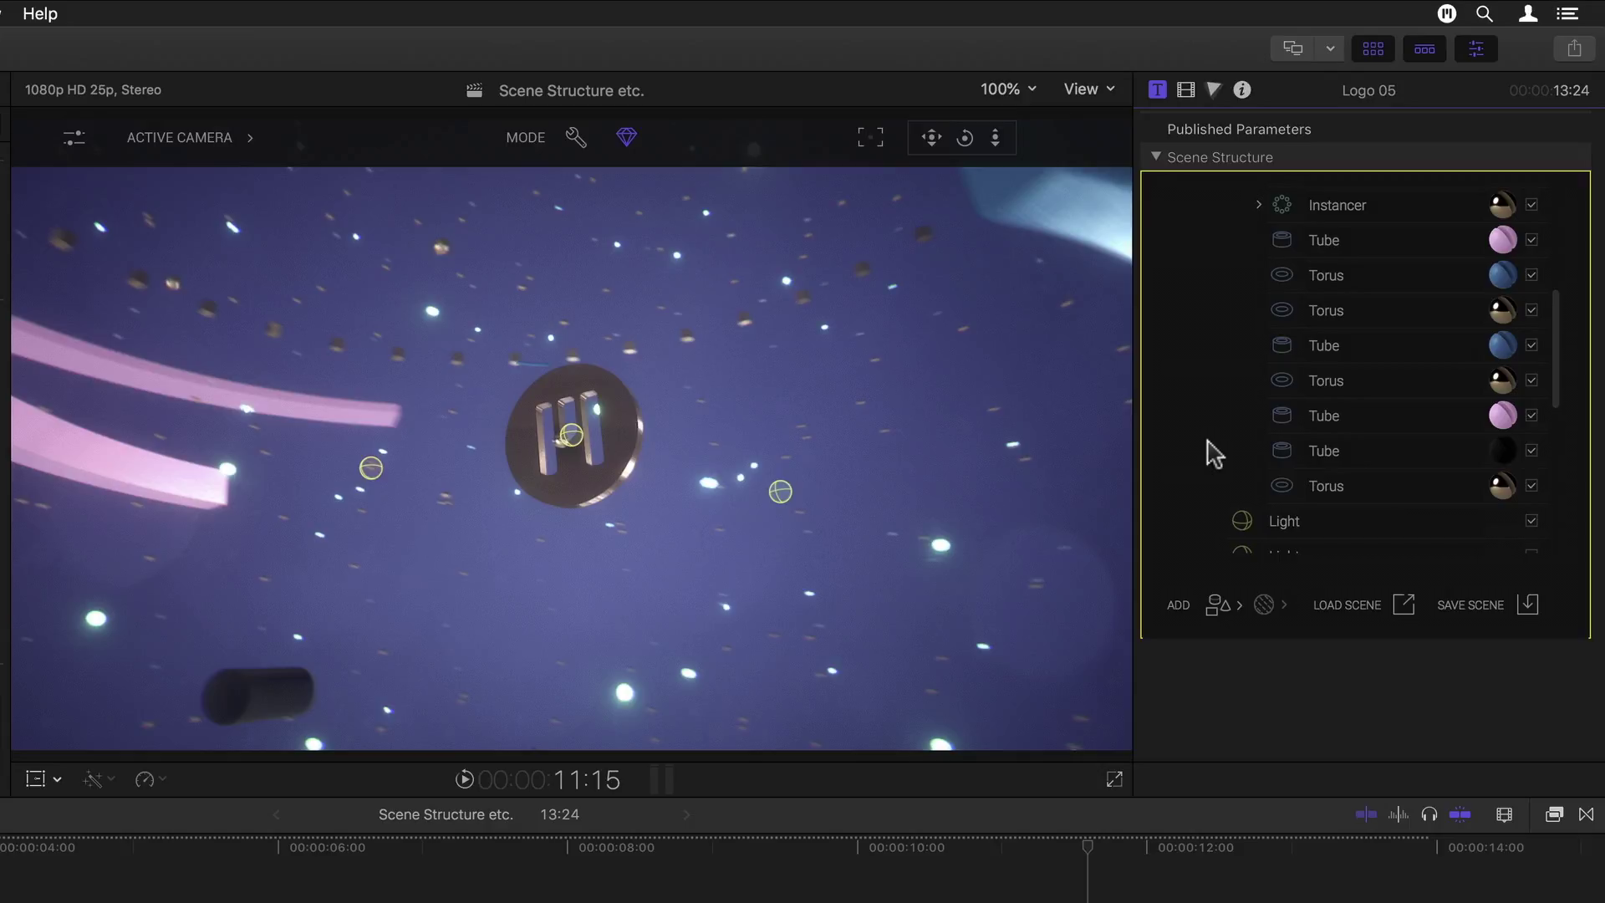
scroll(1214, 453, "up", 1)
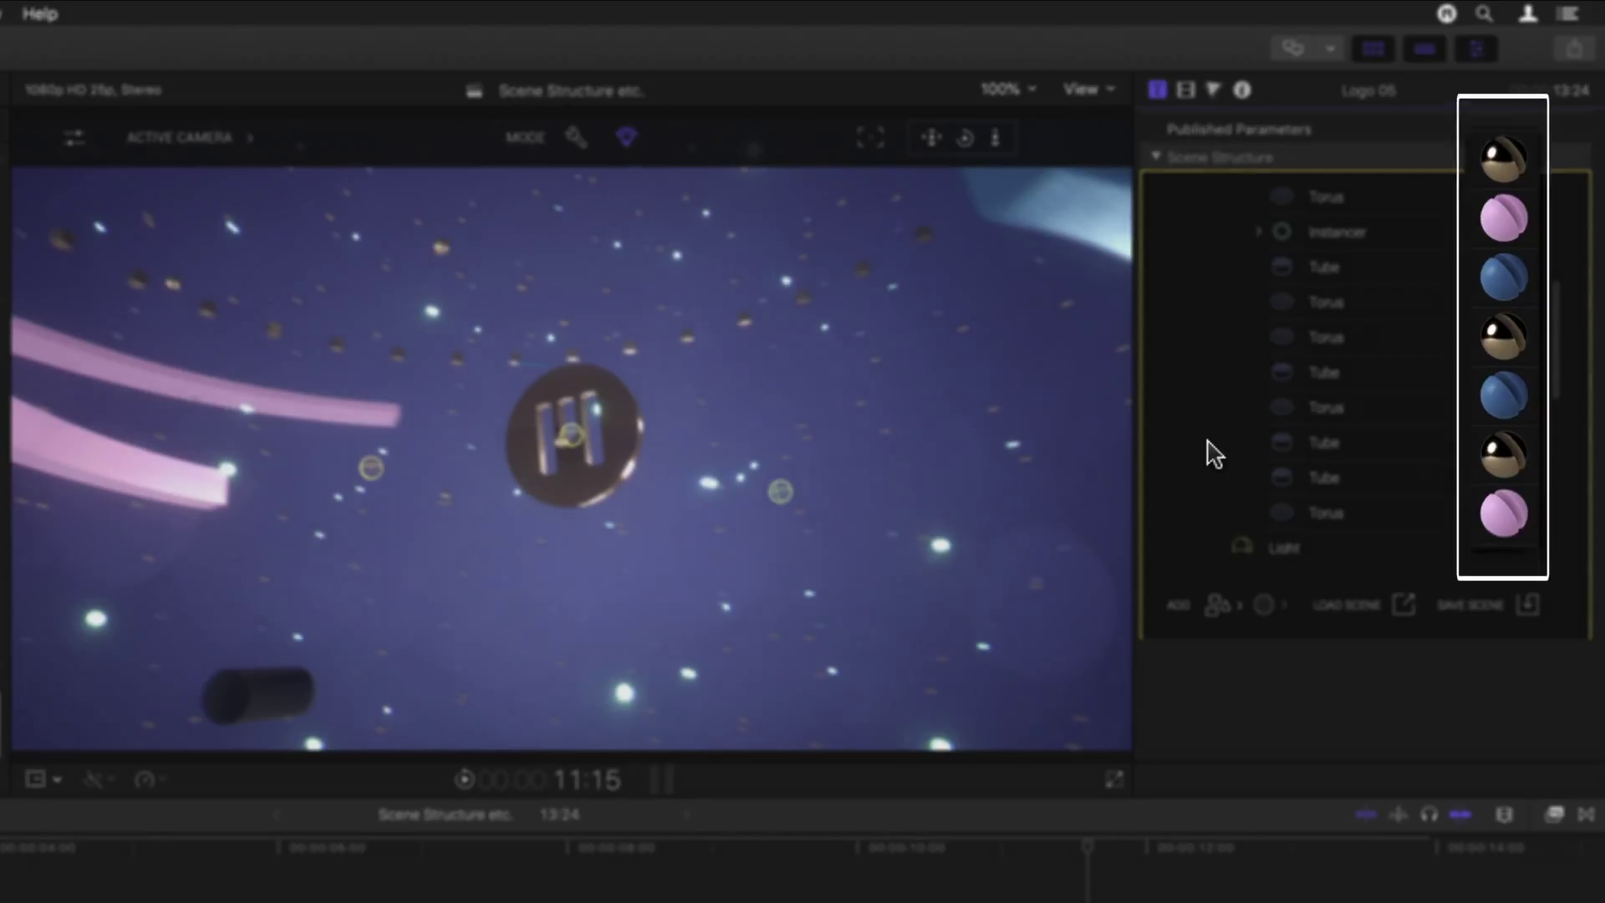
scroll(1215, 452, "down", 7)
scroll(1210, 452, "down", 7)
scroll(1193, 456, "down", 2)
scroll(1193, 456, "up", 7)
left_click(1245, 334)
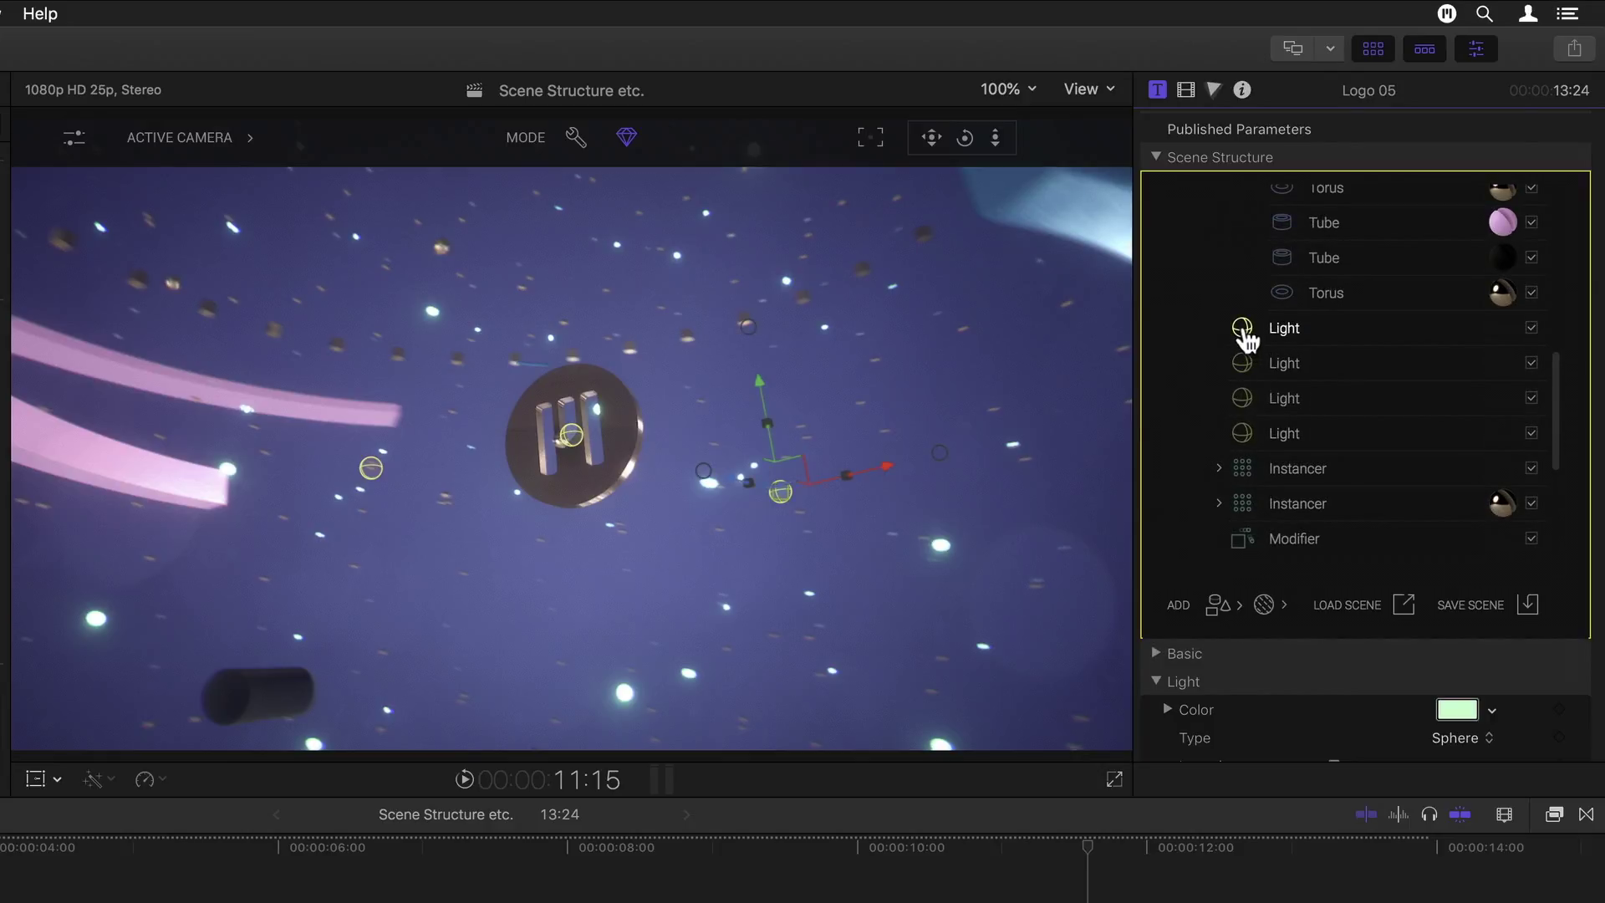
scroll(1379, 690, "down", 3)
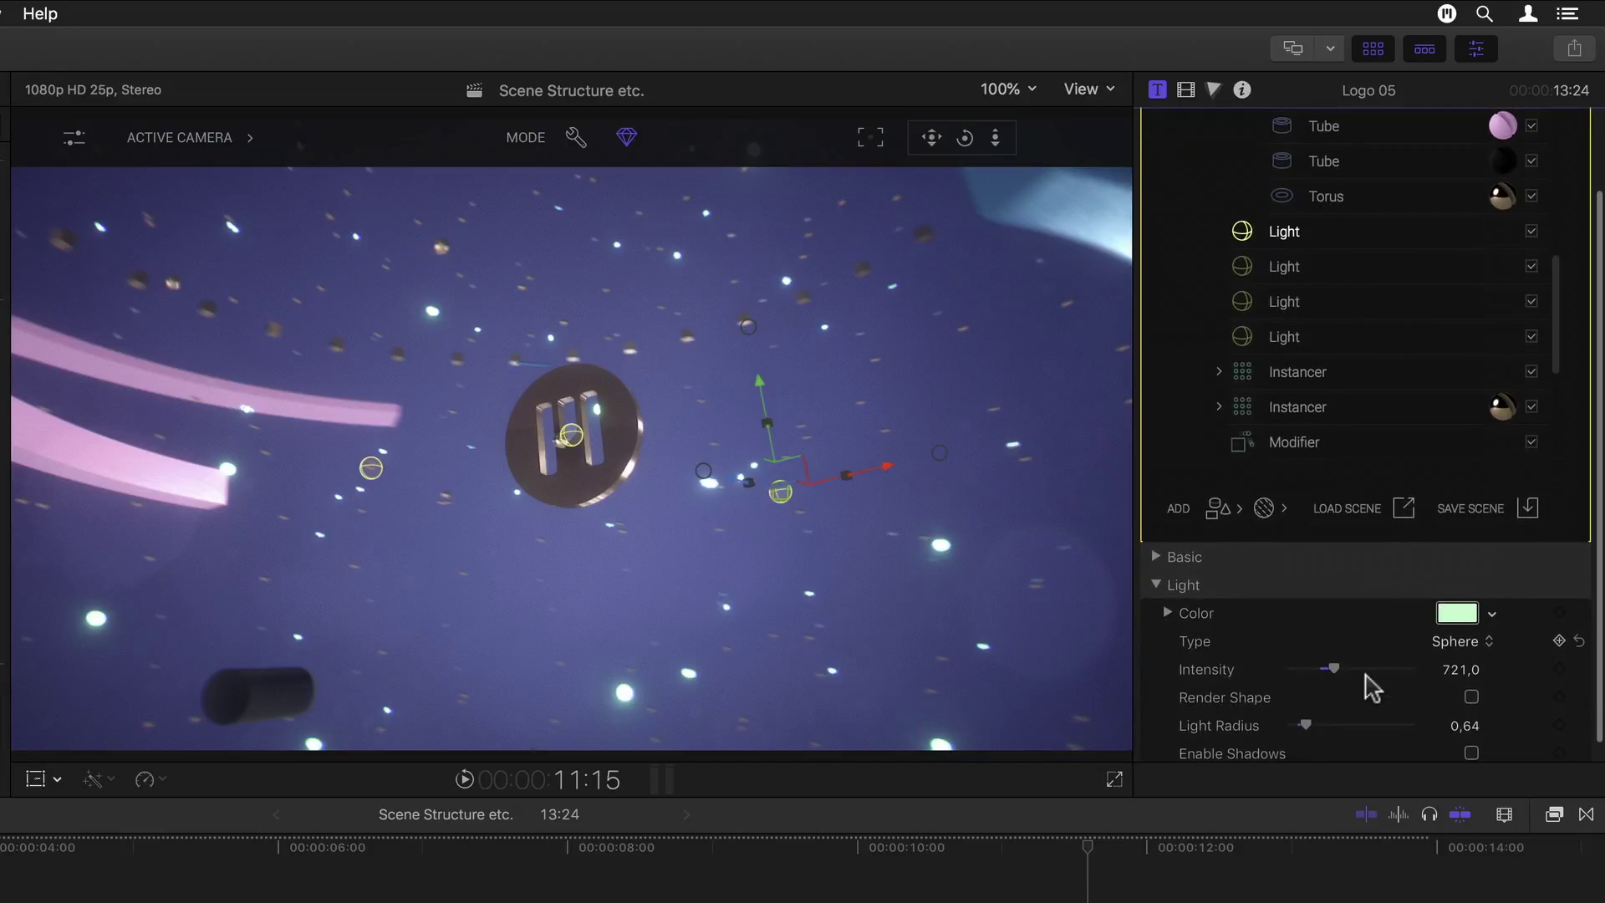
left_click(1487, 645)
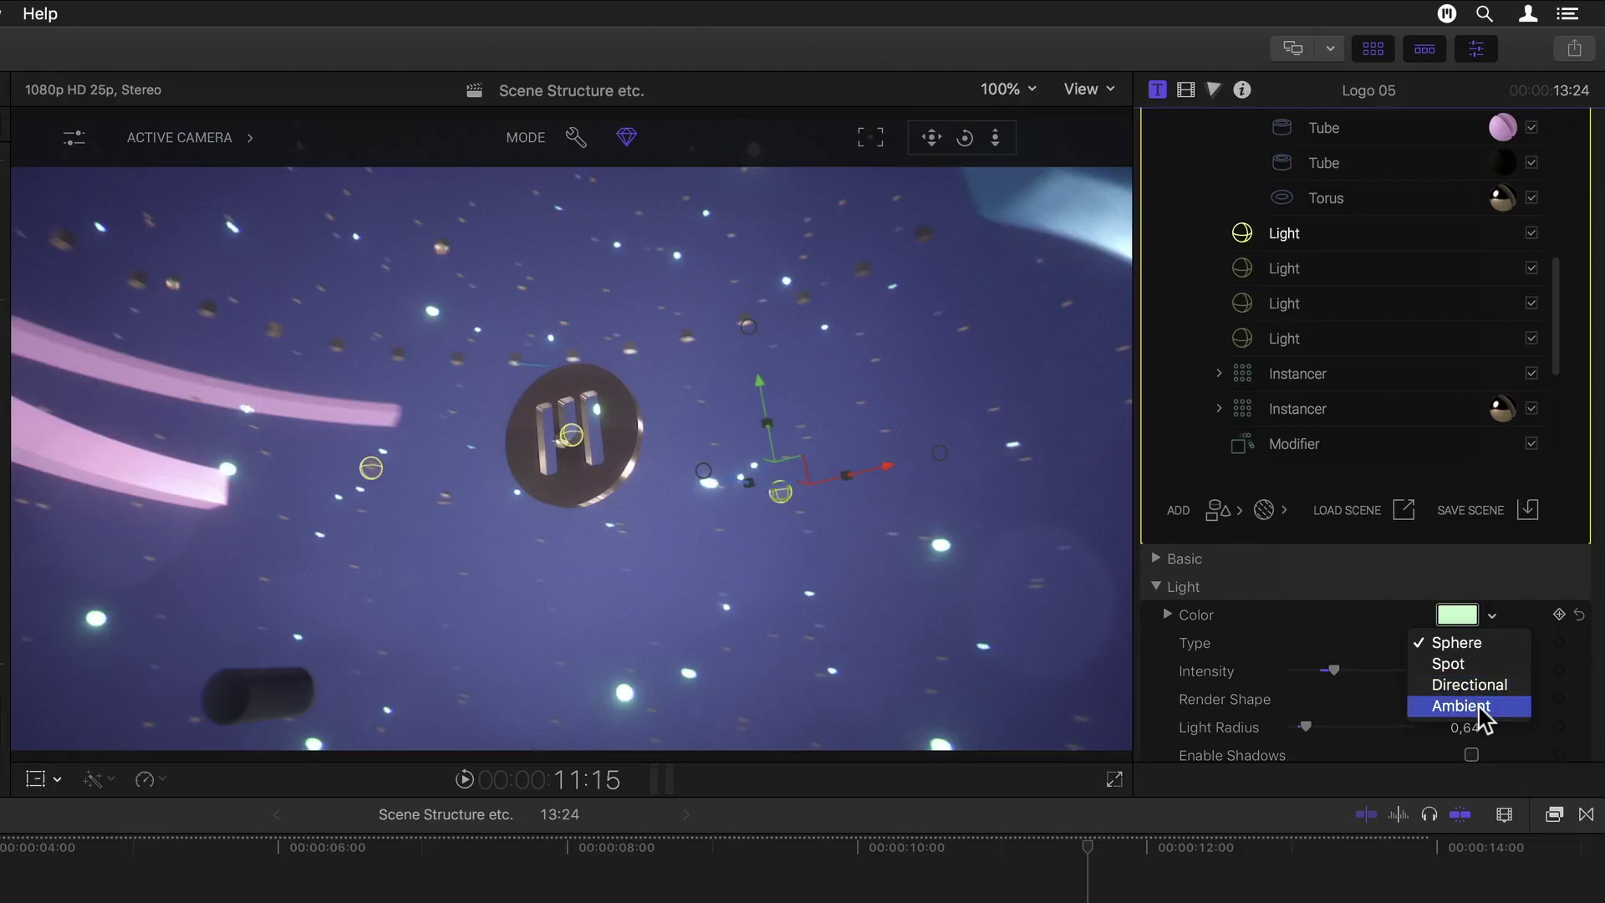
left_click(1496, 599)
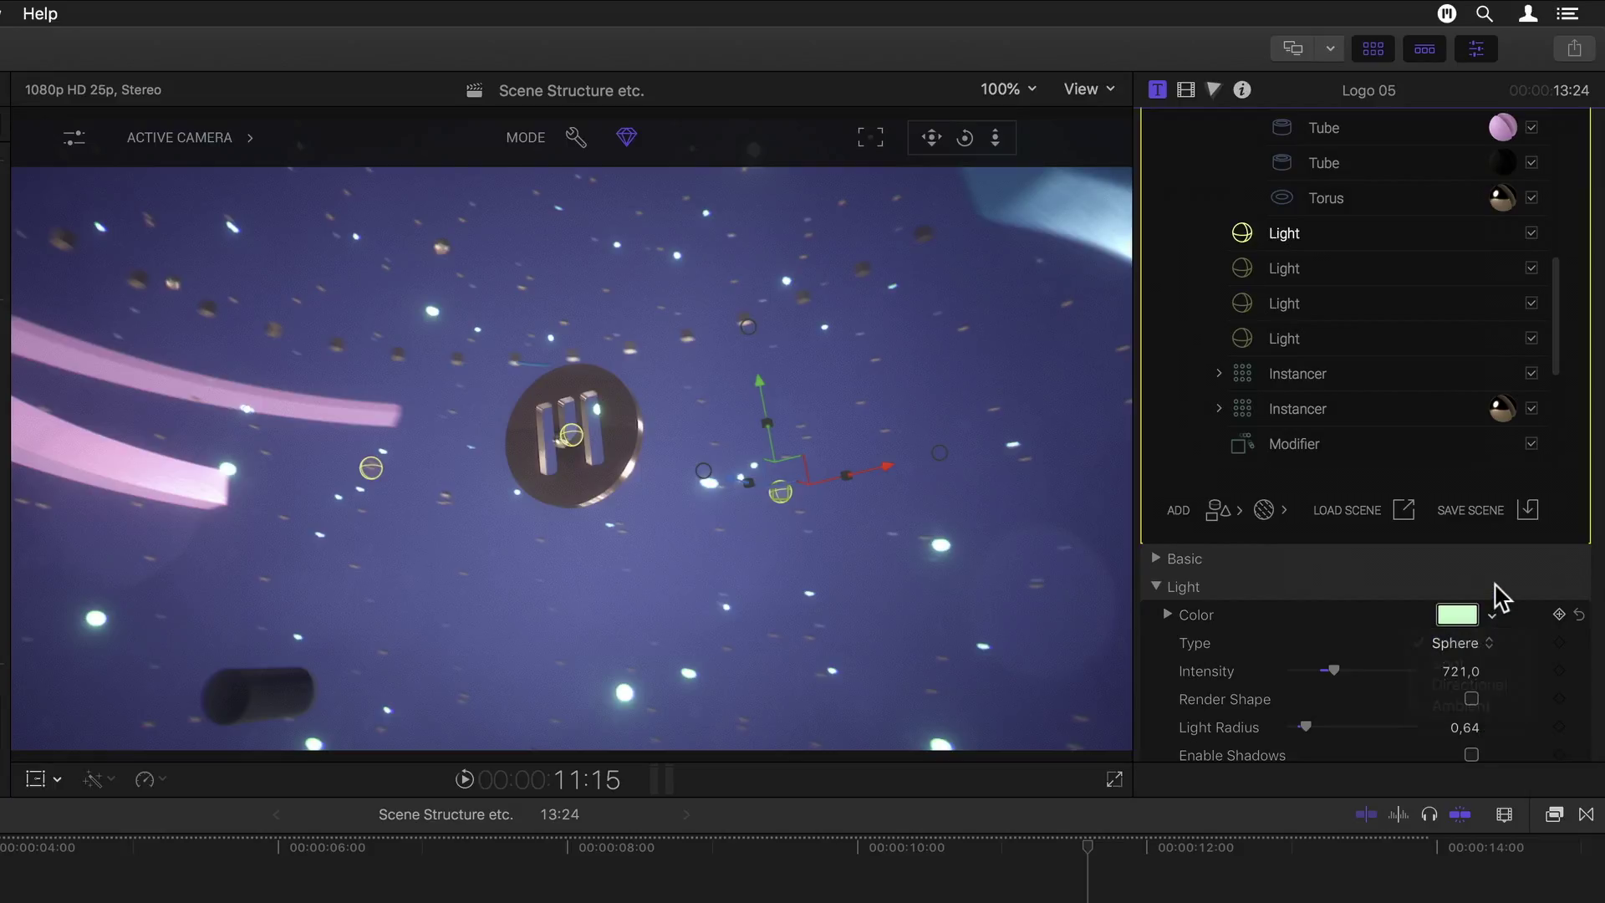
scroll(1162, 386, "up", 1)
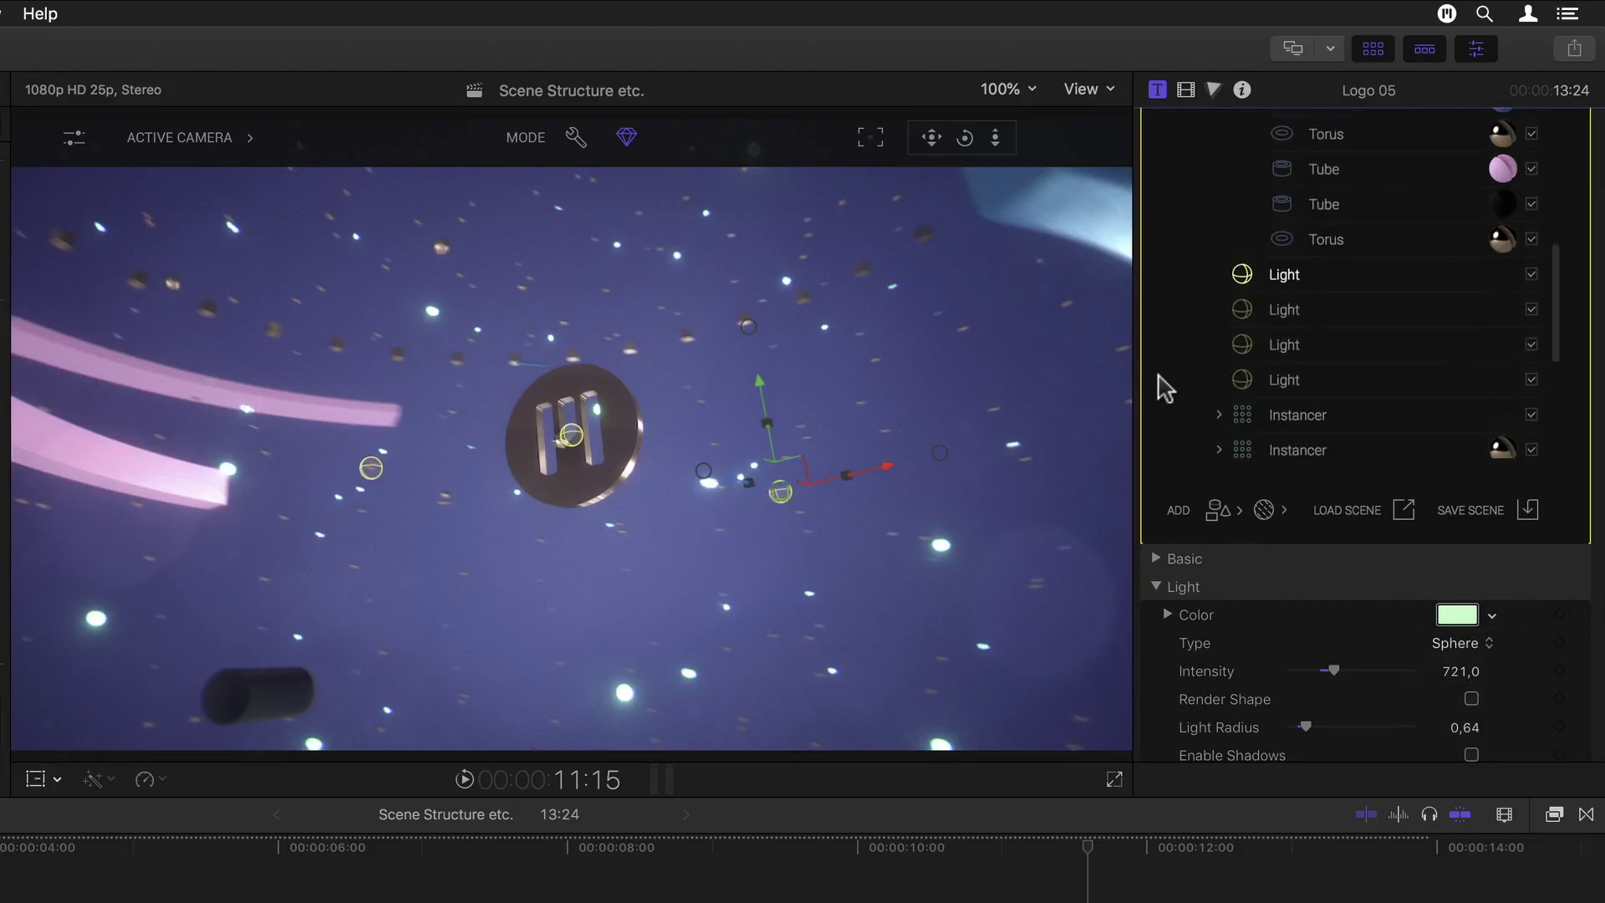
scroll(1207, 394, "down", 5)
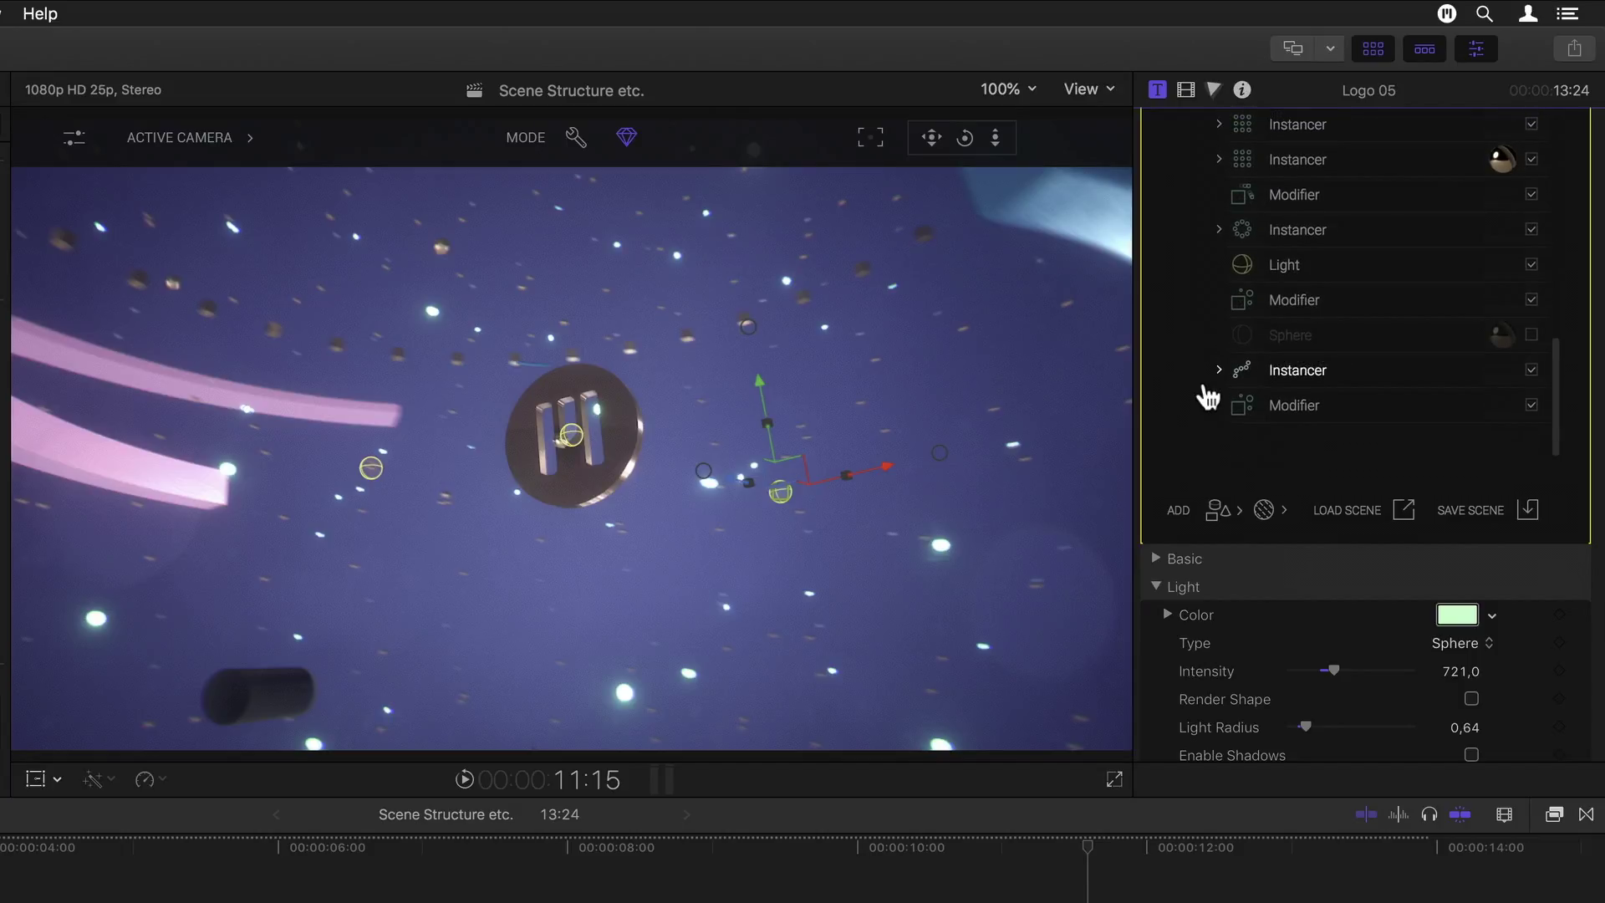
- Group the selected scene objects using the right-click Group command
left_click(1300, 411)
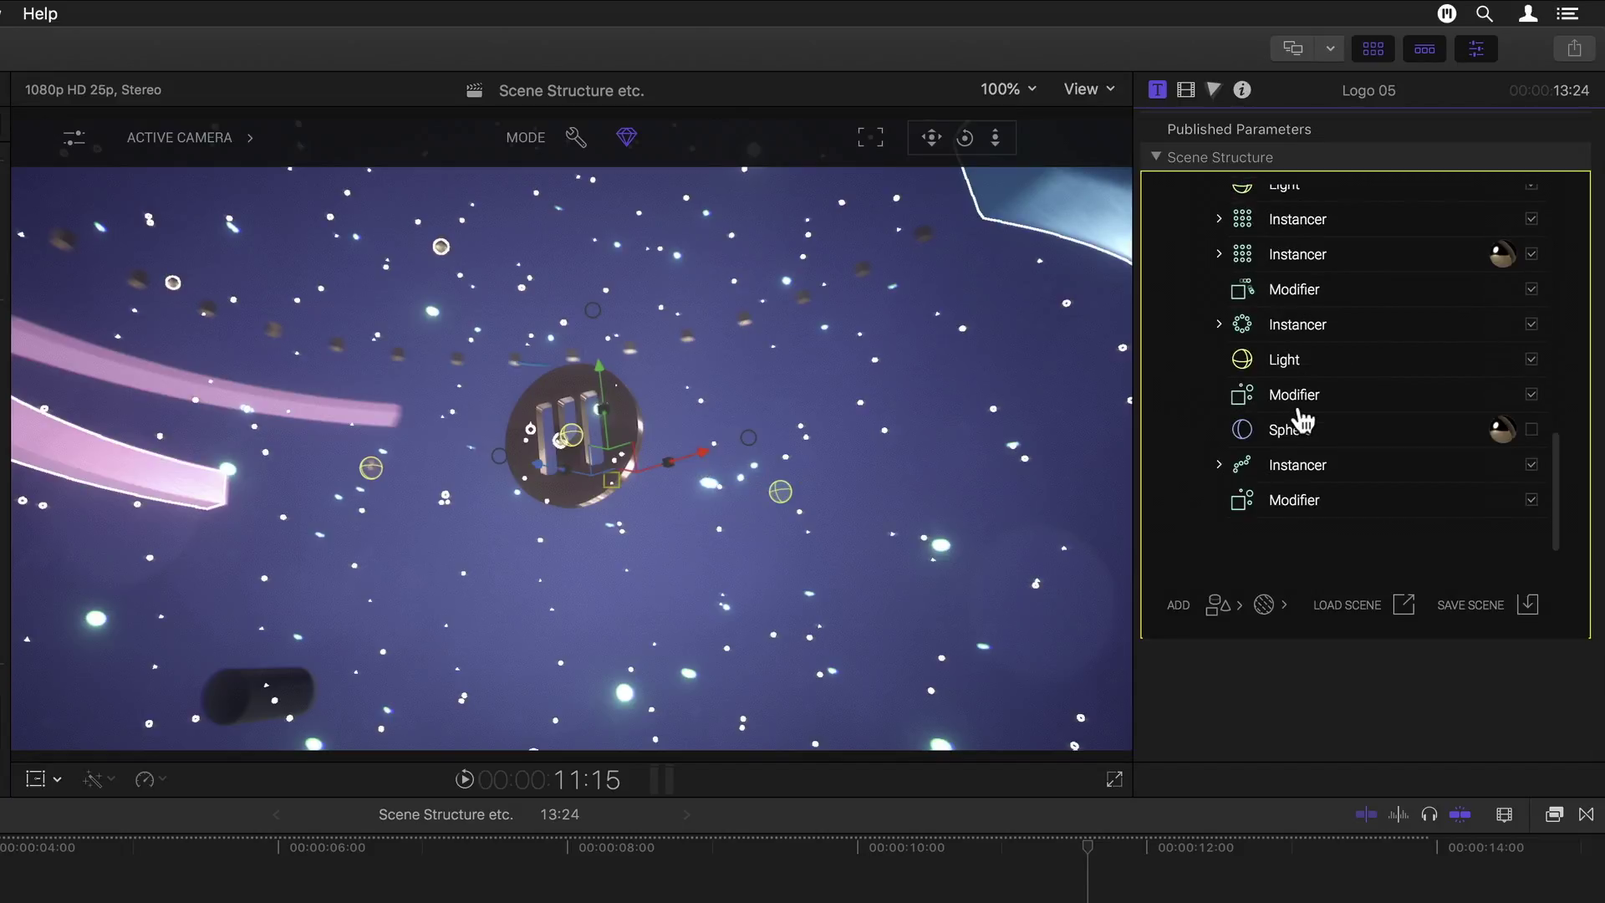
right_click(1297, 398)
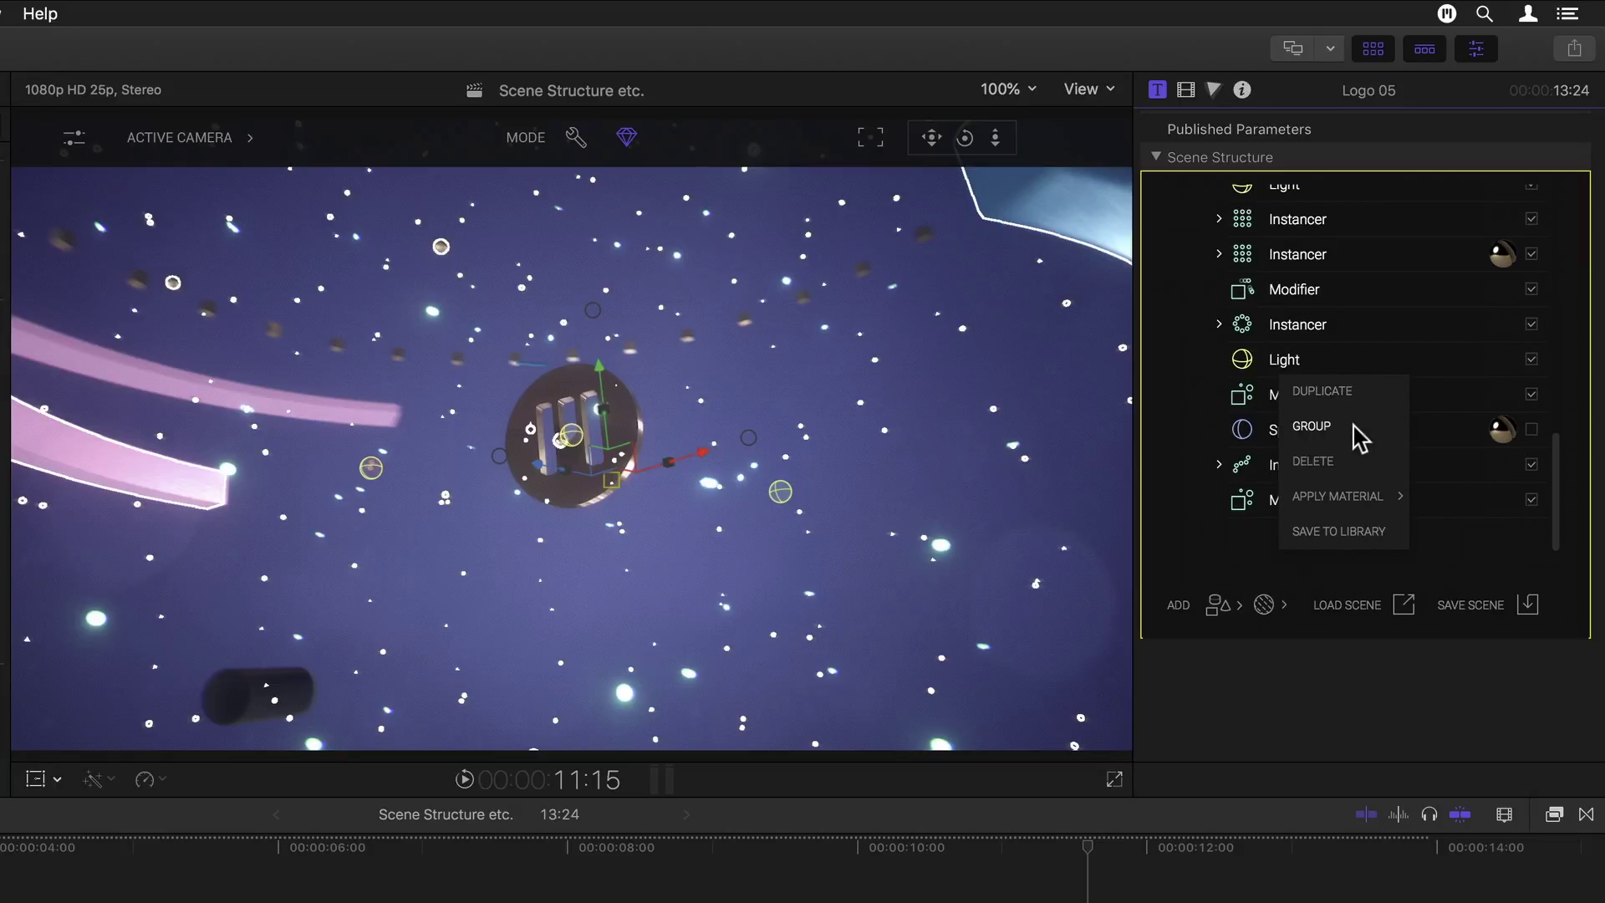
left_click(1312, 427)
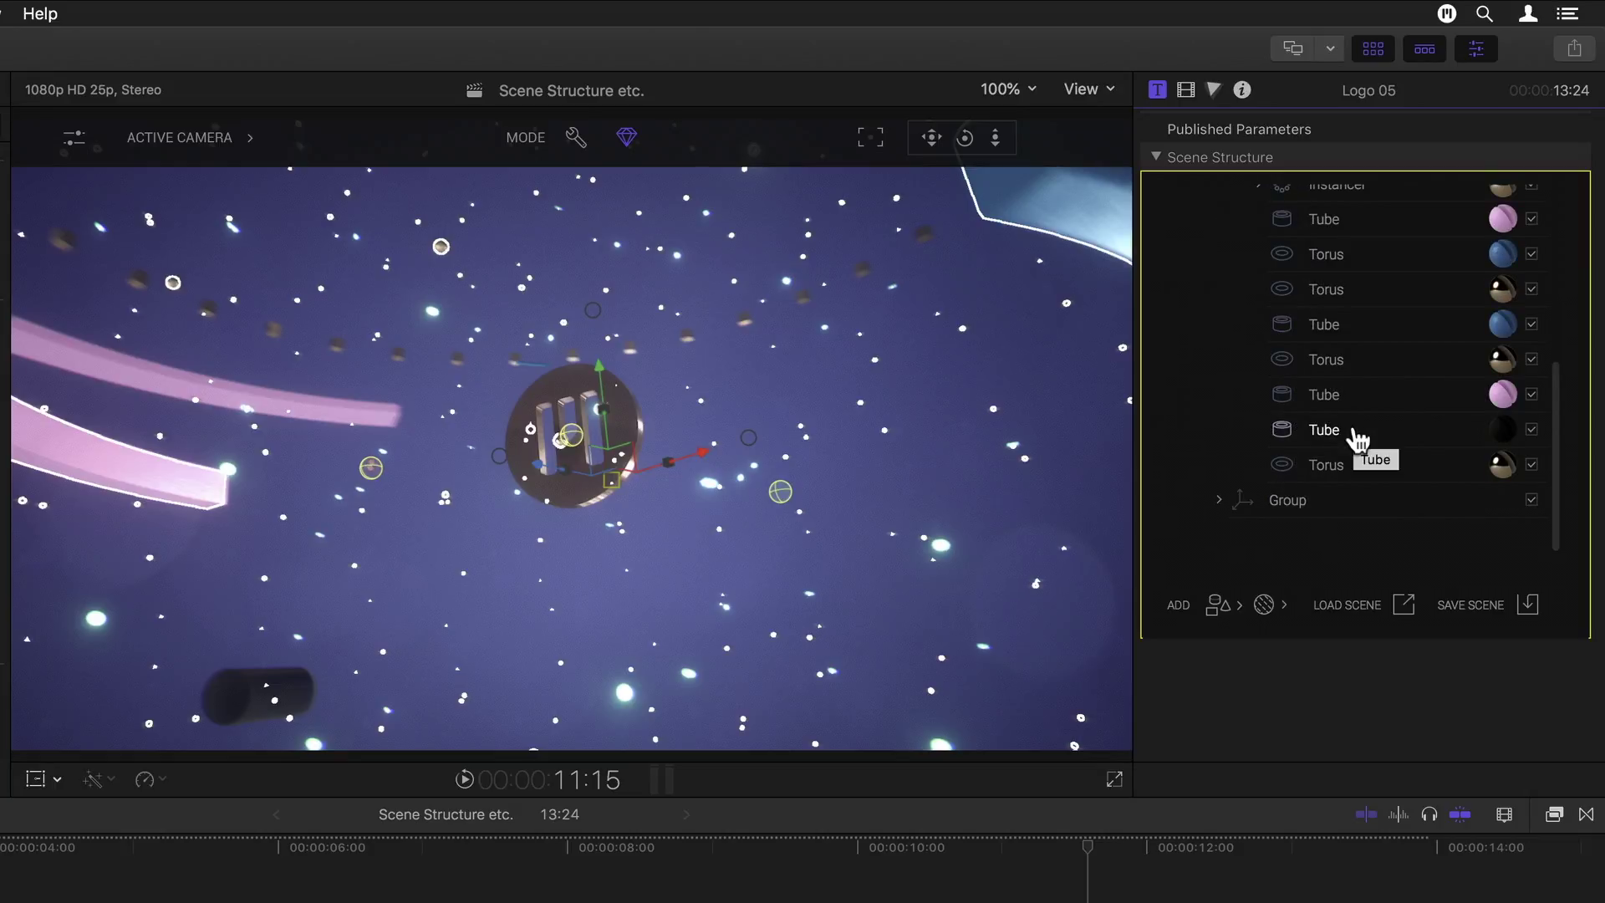
- Collapse Instancer and Custom Logo, then rename the new group to Misc
scroll(1349, 431, "up", 5)
left_click(1237, 401)
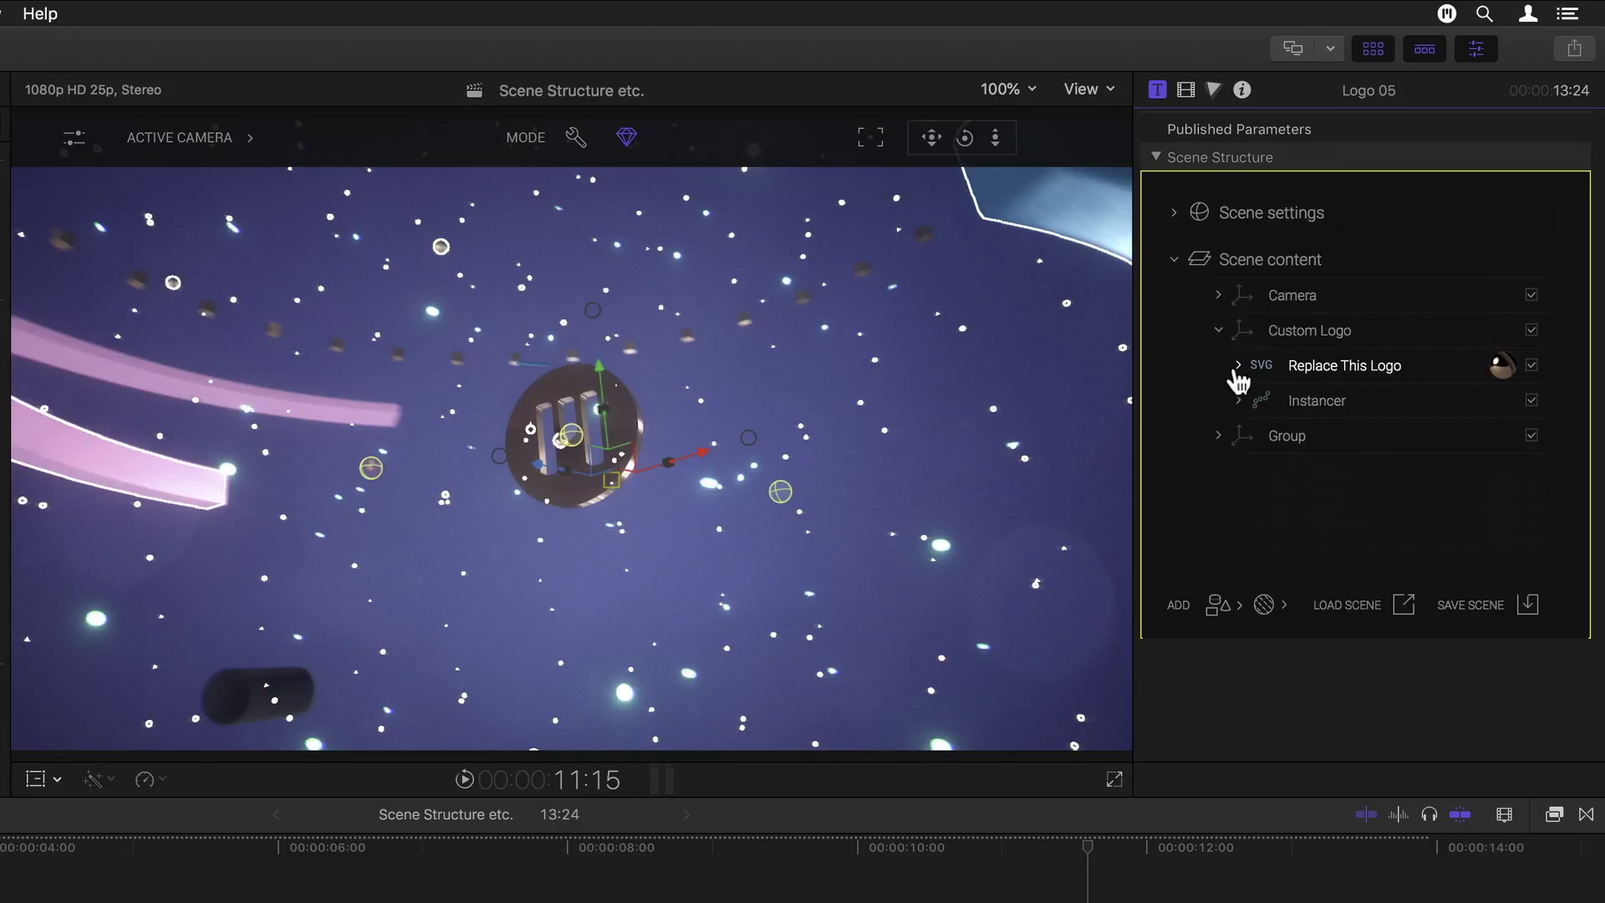
left_click(1218, 331)
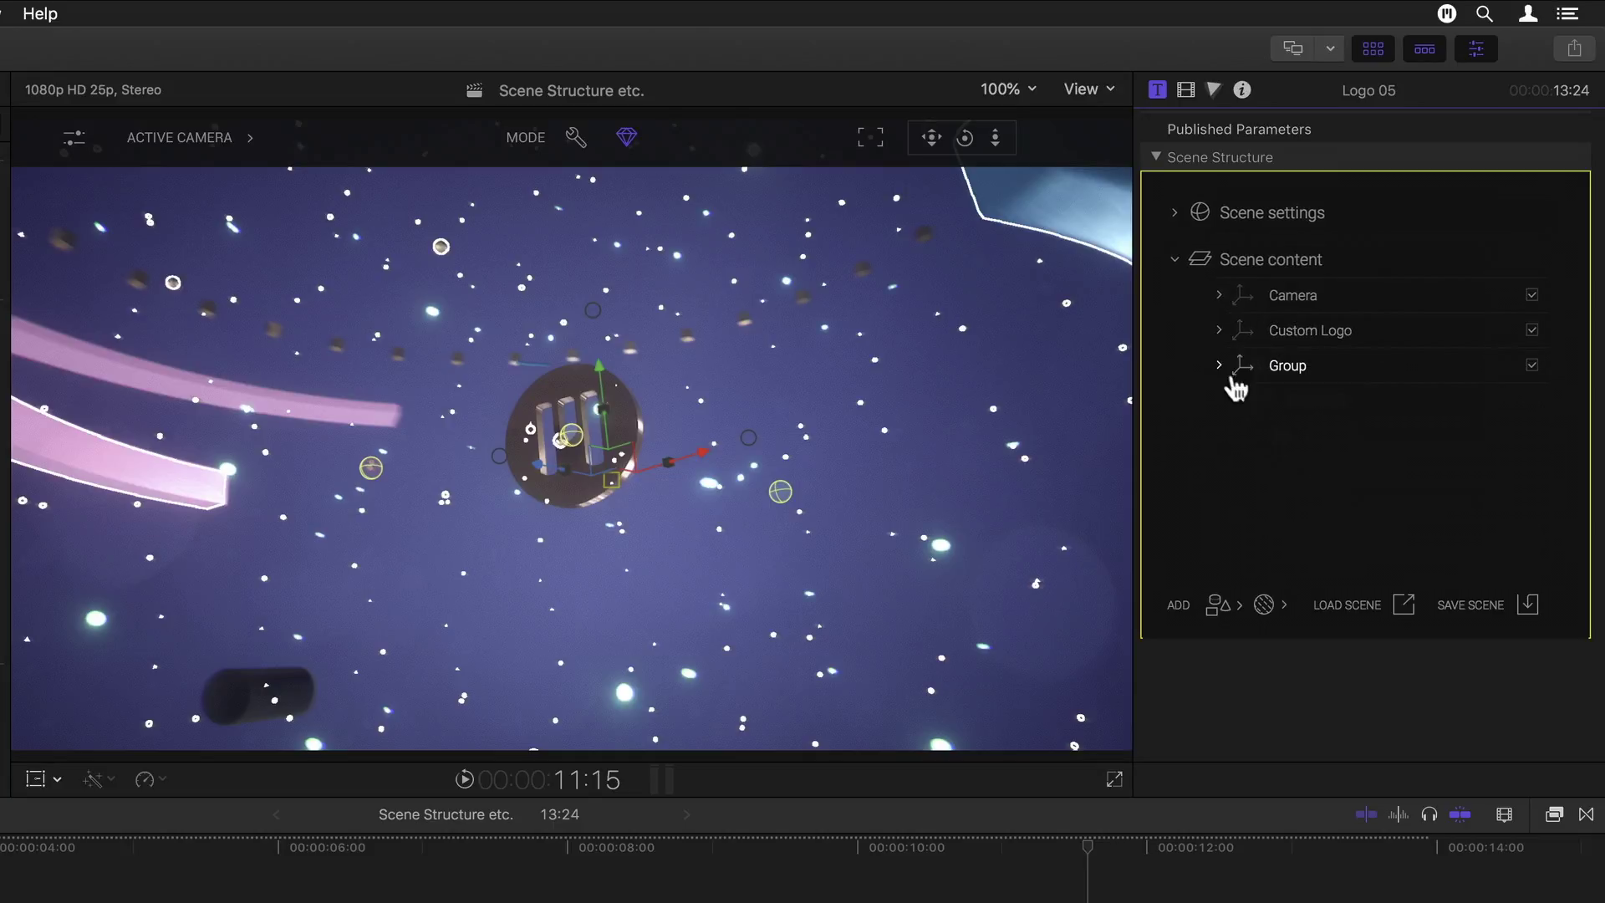
double_click(1304, 367)
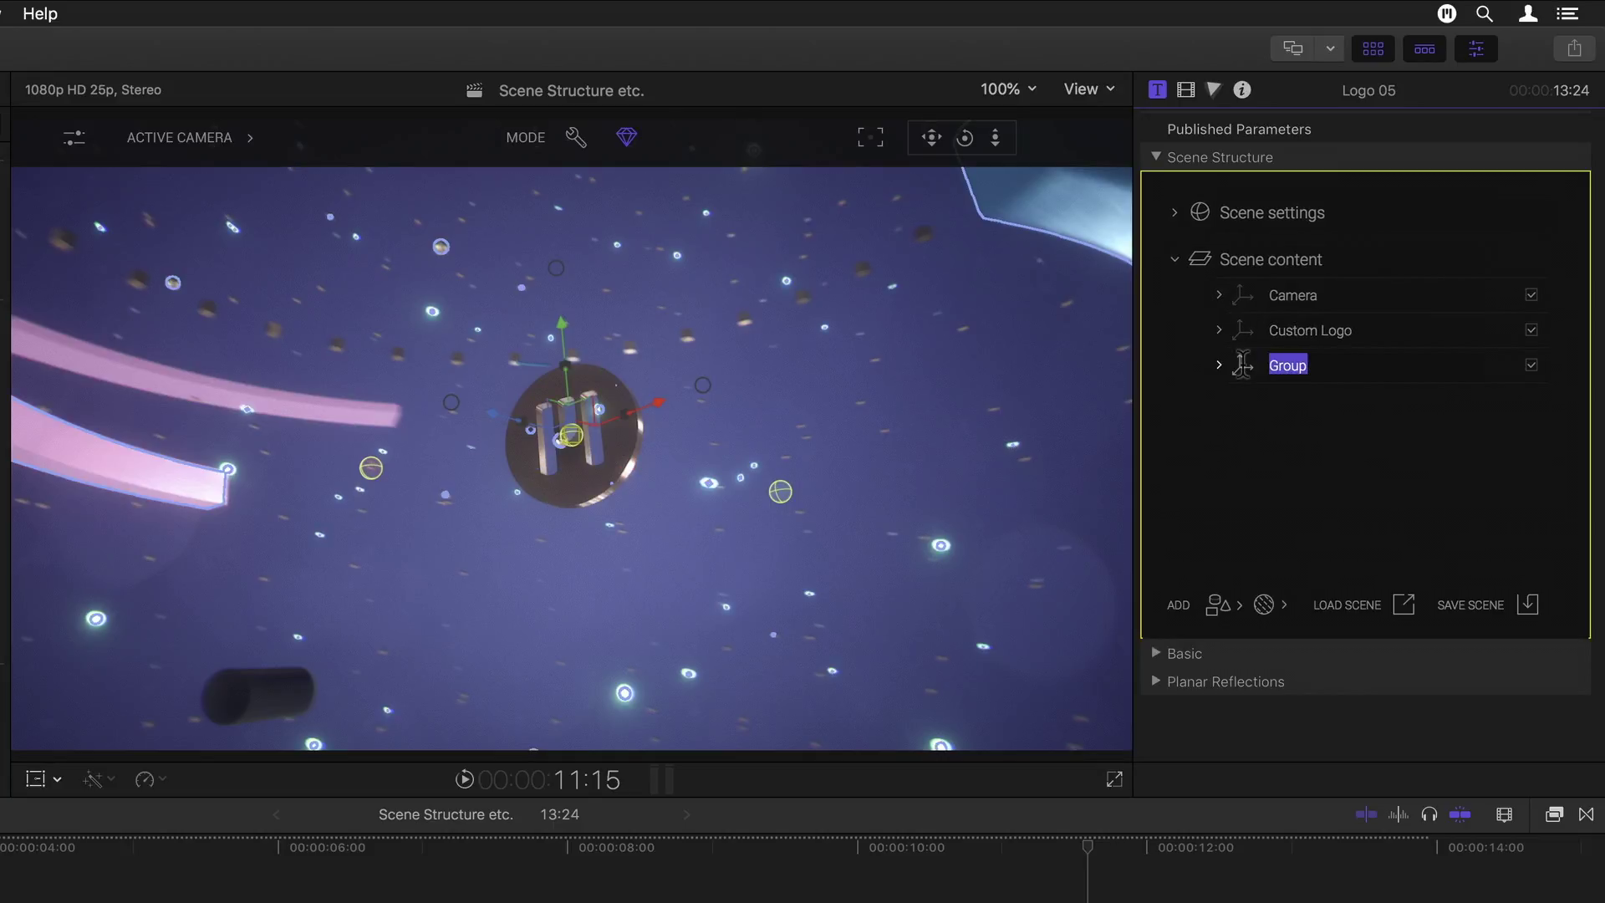
type("Misc.")
- Expand Custom Logo to list Replace This Logo and Instancer, then preview the ADD and ADD OBJECT menus
left_click(1219, 330)
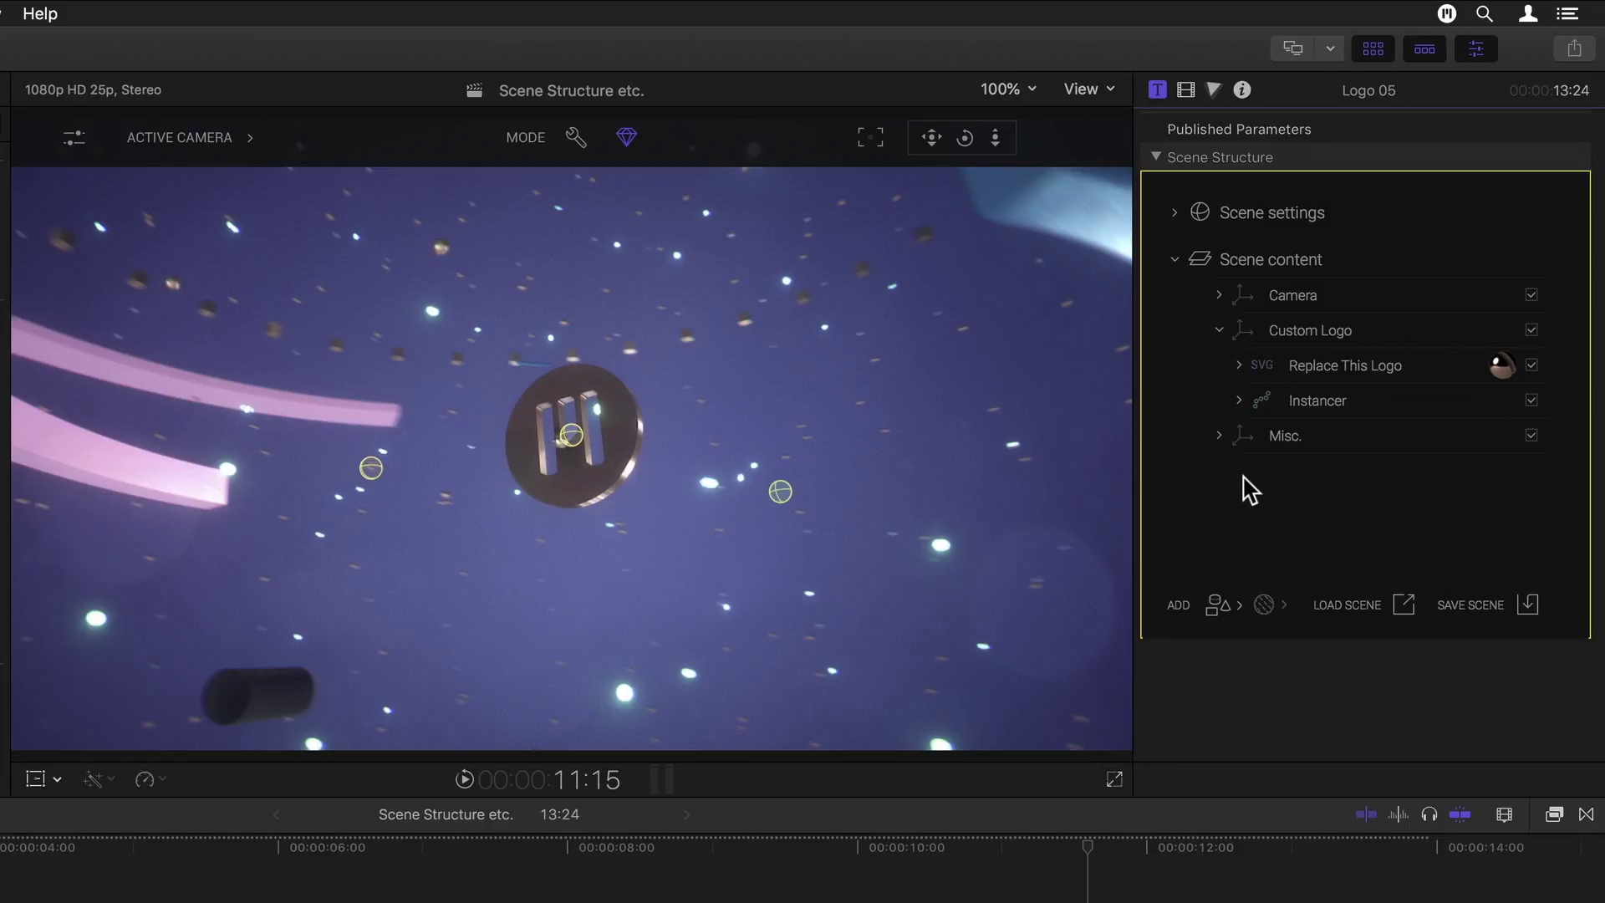
left_click(1217, 604)
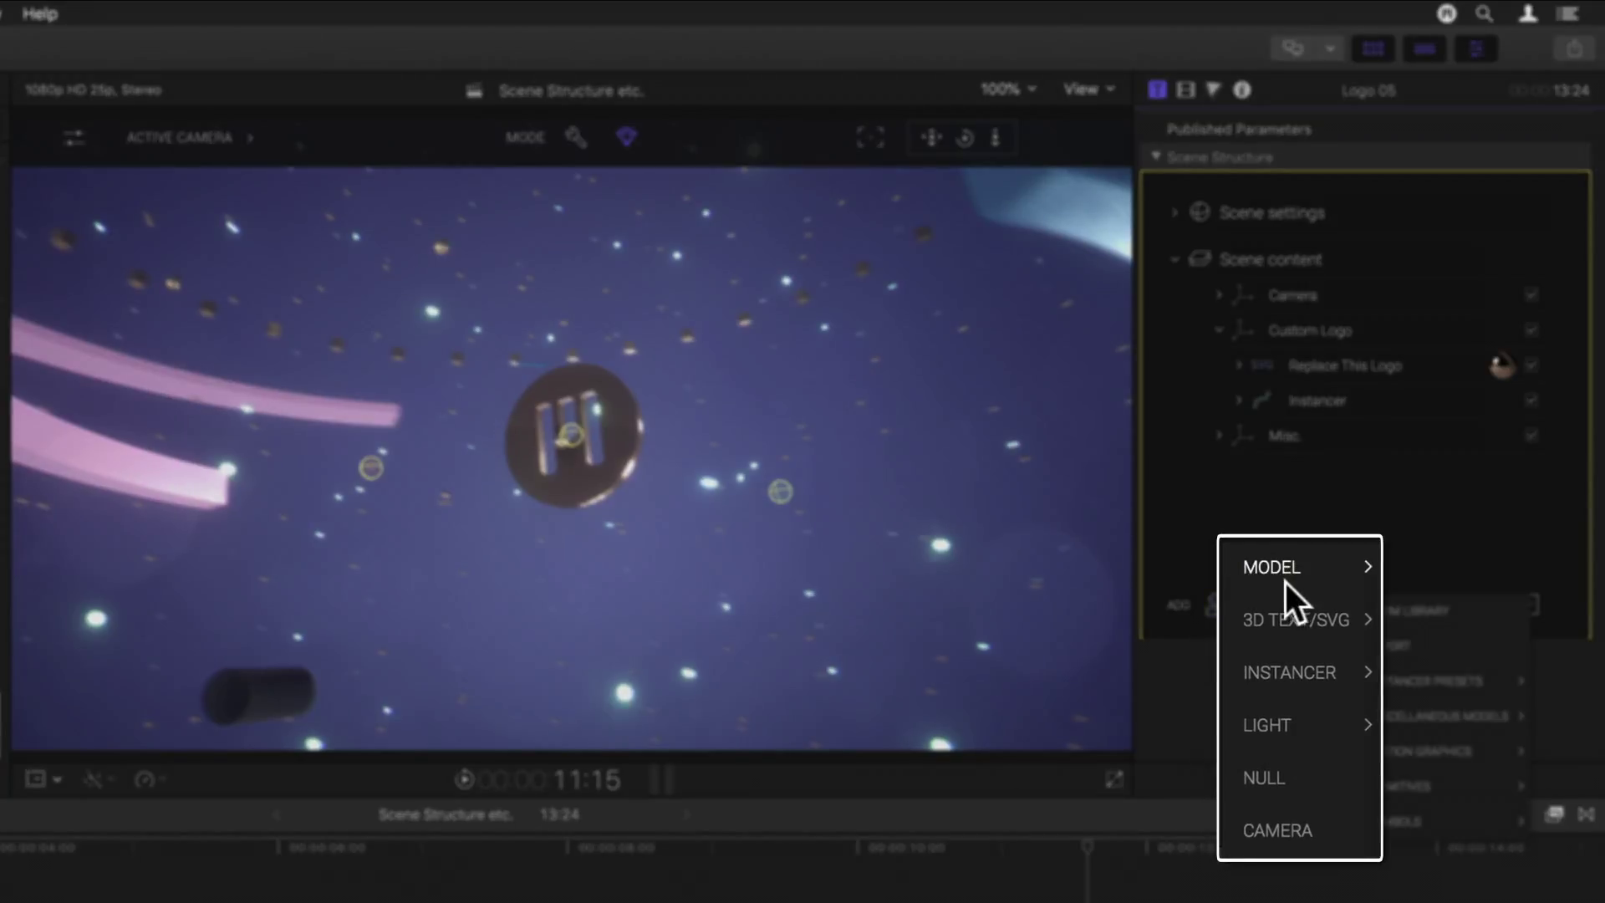
mouse_move(1306, 664)
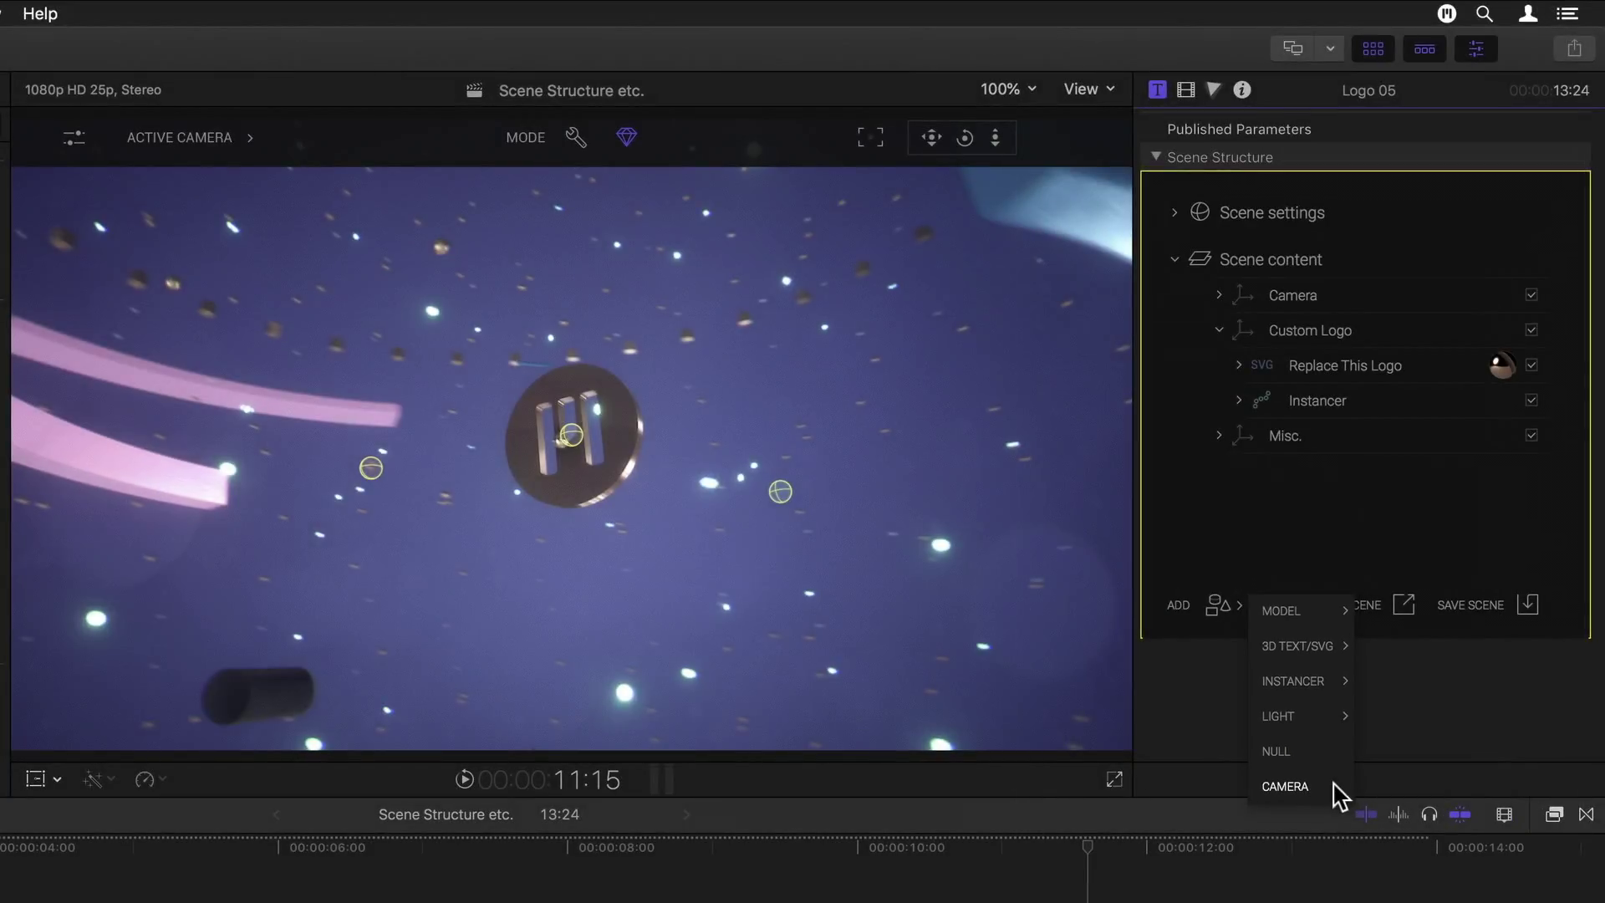
mouse_move(1304, 610)
left_click(1216, 539)
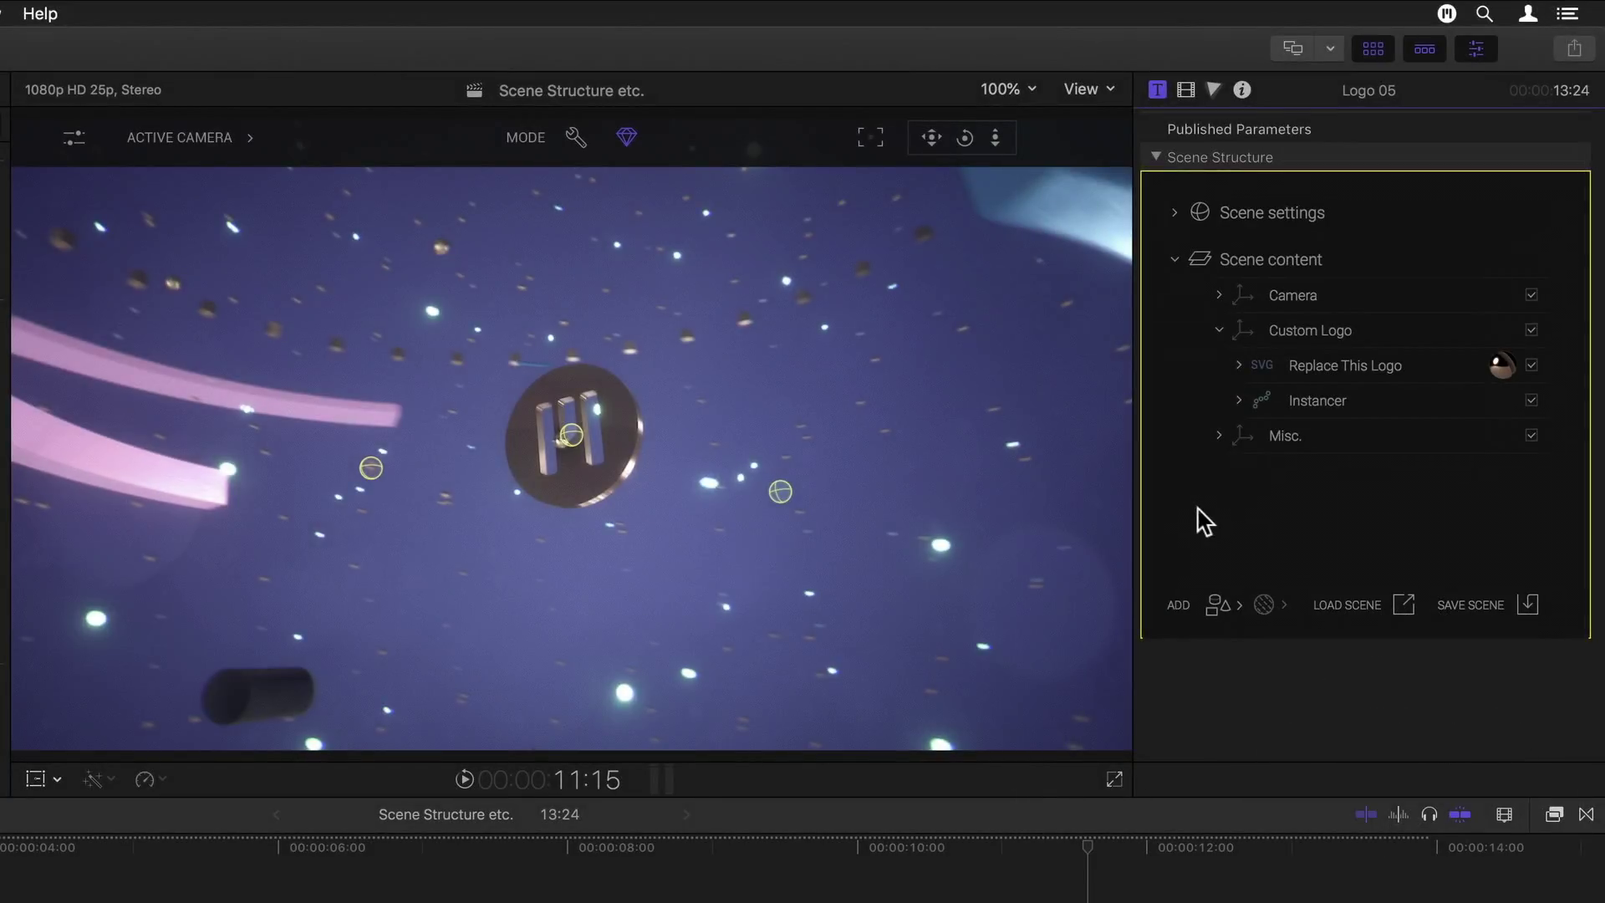
right_click(1190, 508)
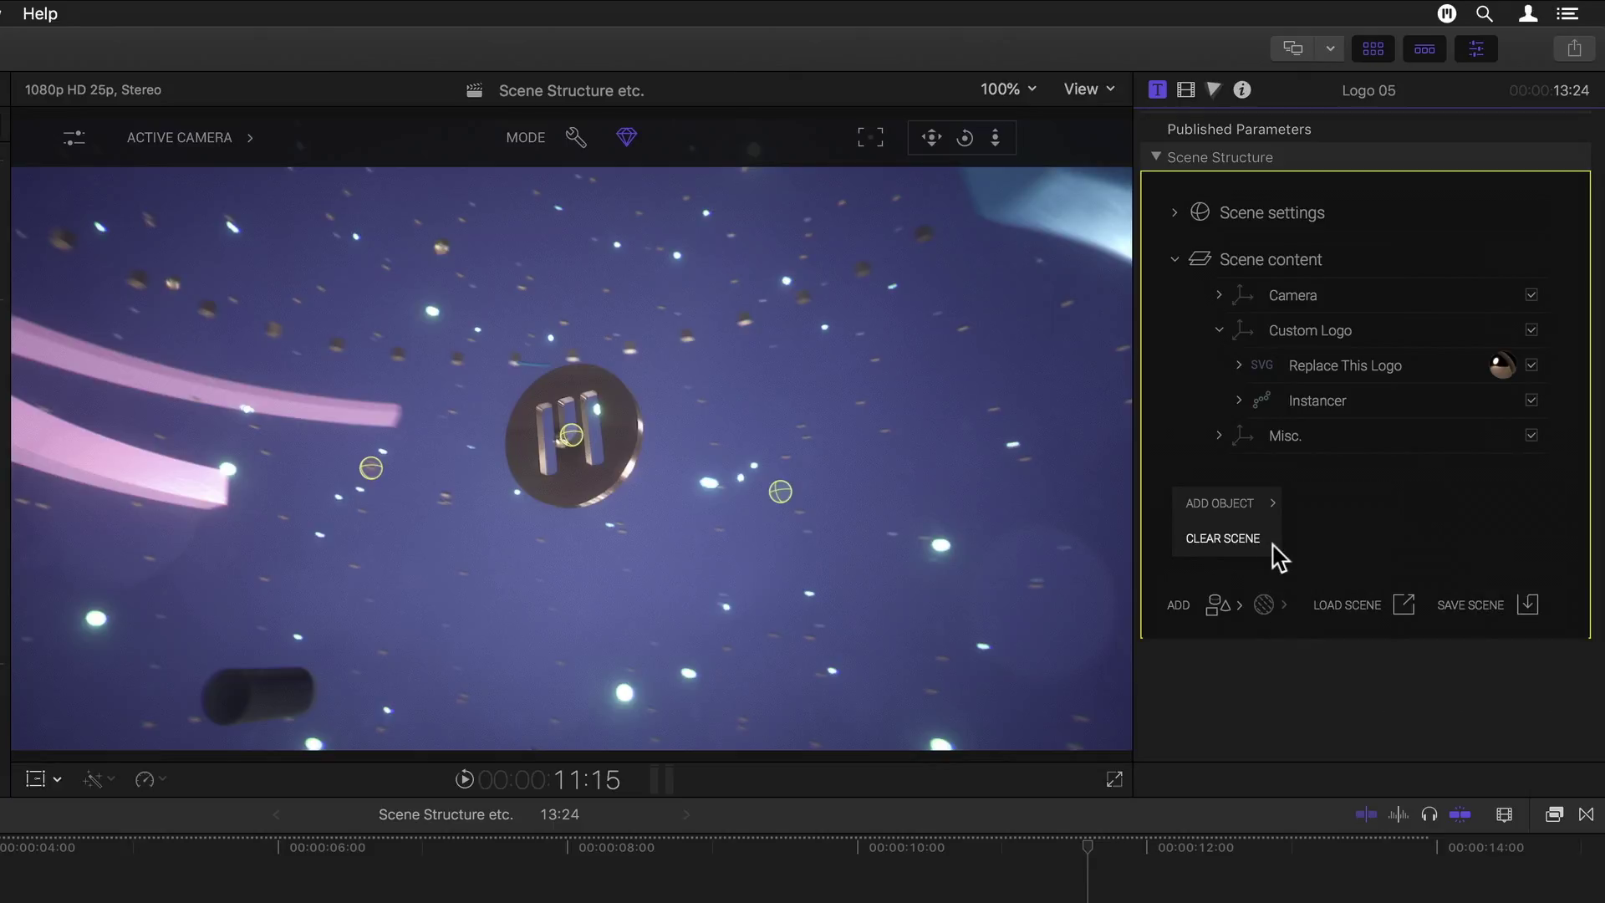
left_click(1310, 556)
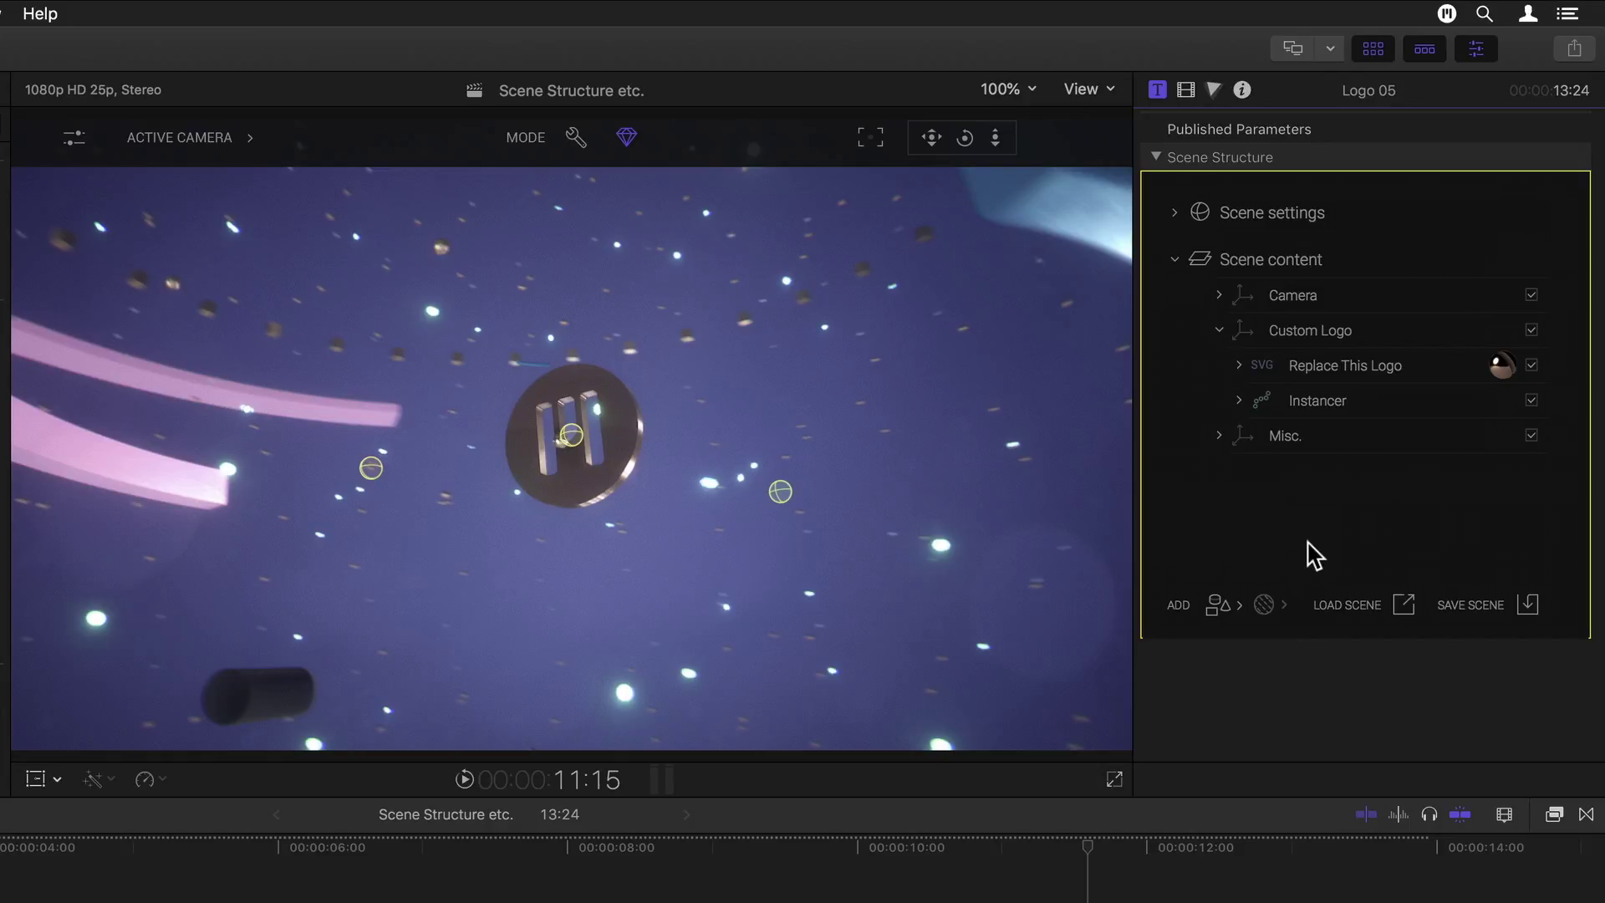
- Browse the right-click ADD OBJECT > MODEL submenus, ending on FROM LIBRARY
right_click(1193, 502)
mouse_move(1195, 500)
mouse_move(1312, 502)
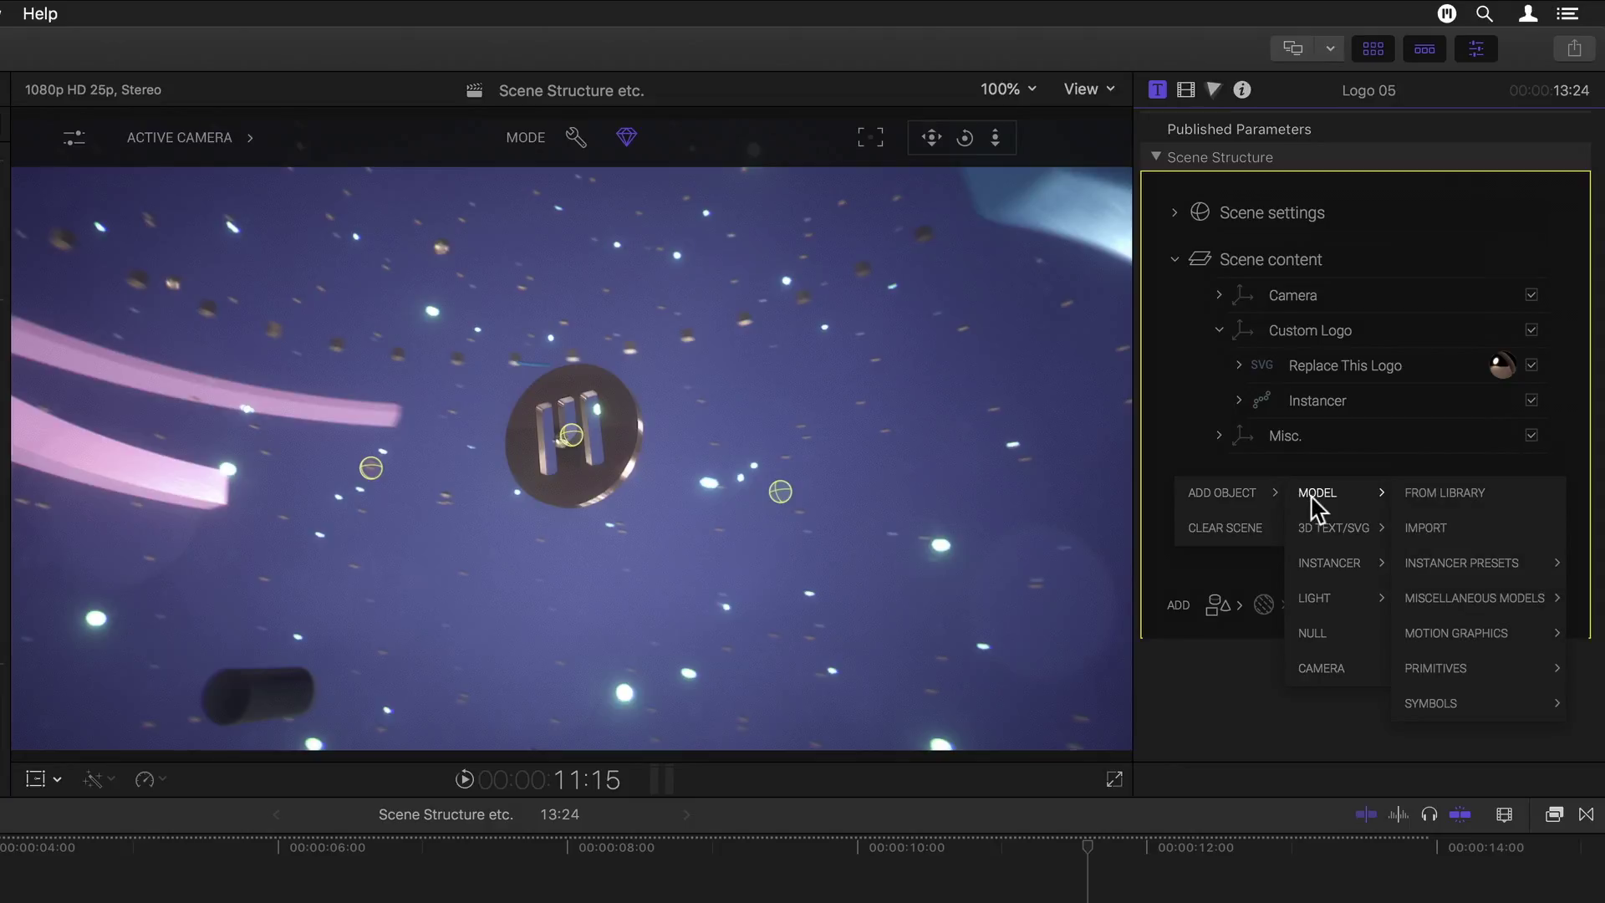
mouse_move(1437, 569)
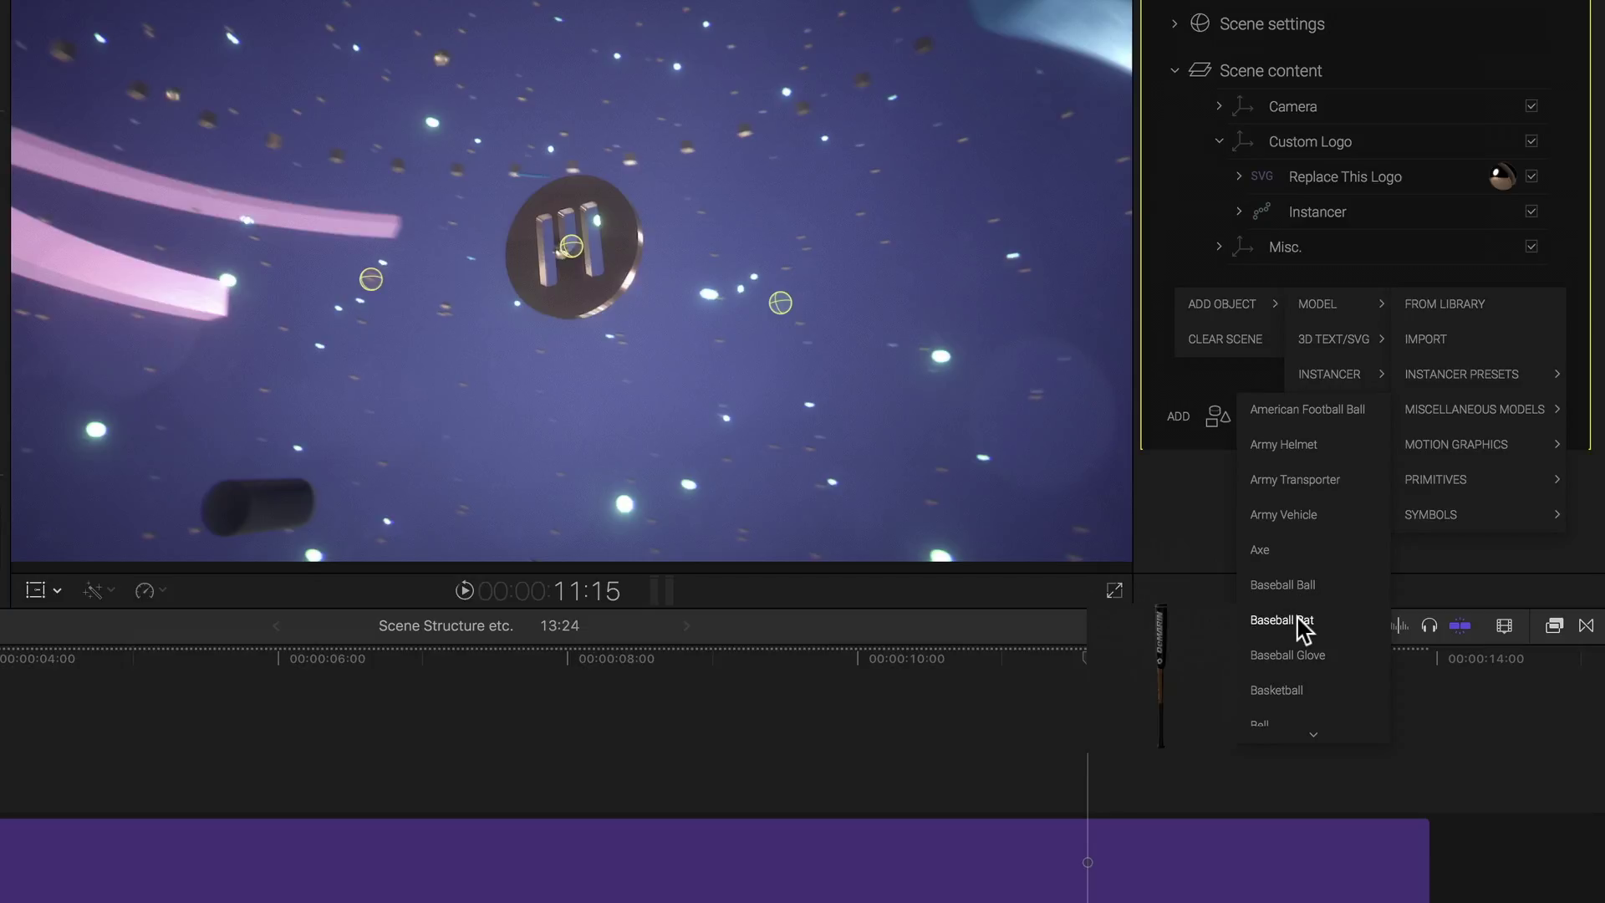
mouse_move(1426, 436)
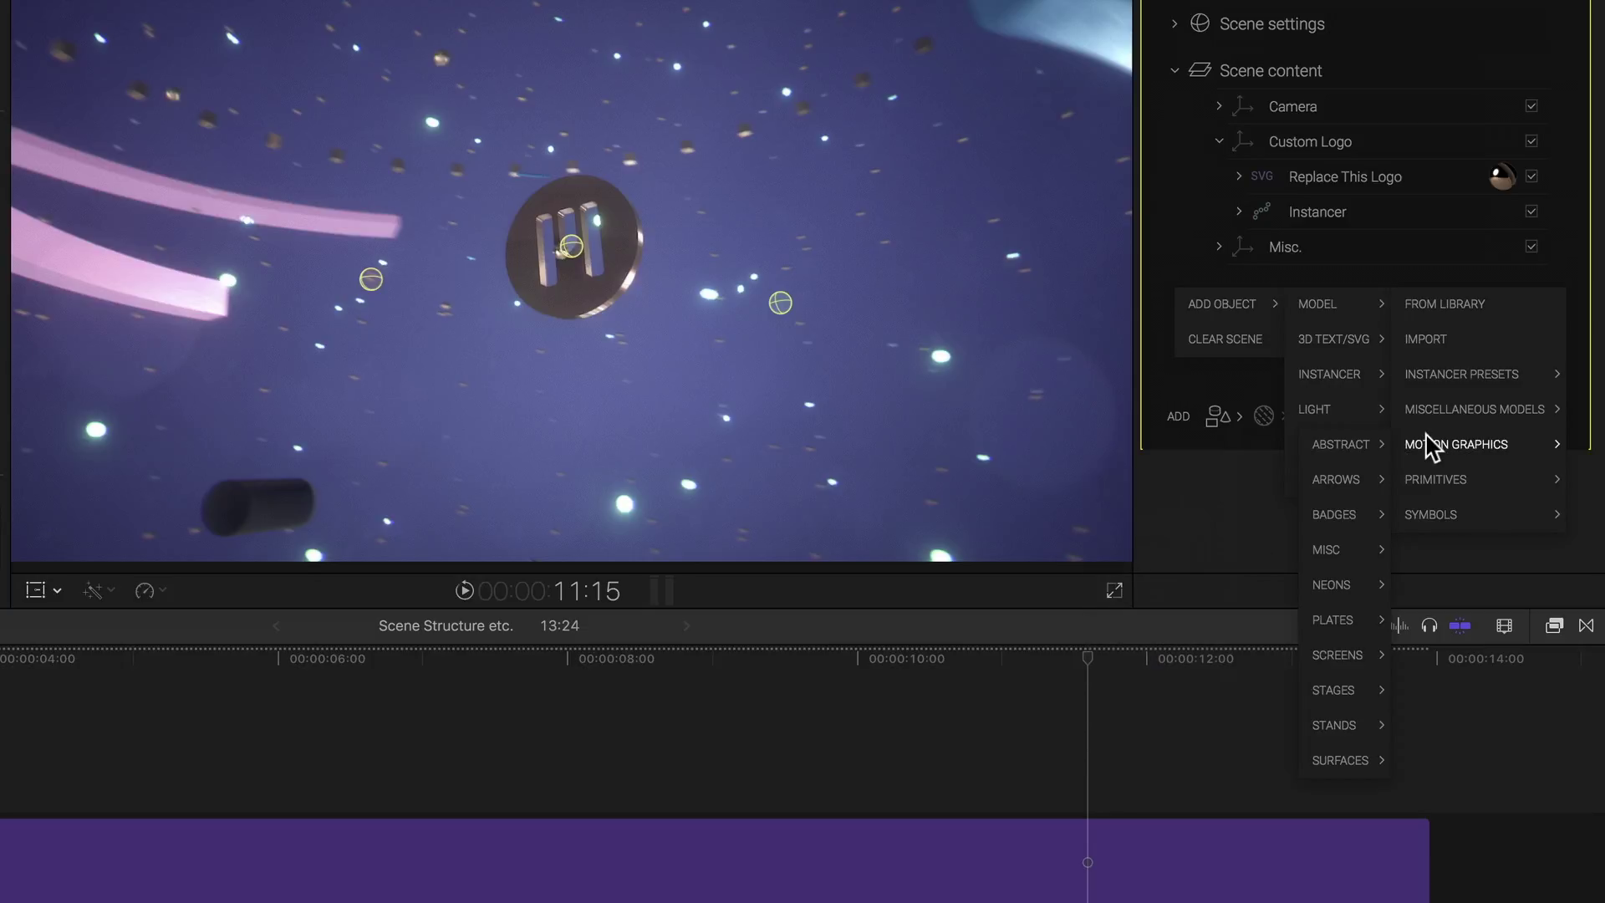
mouse_move(1337, 480)
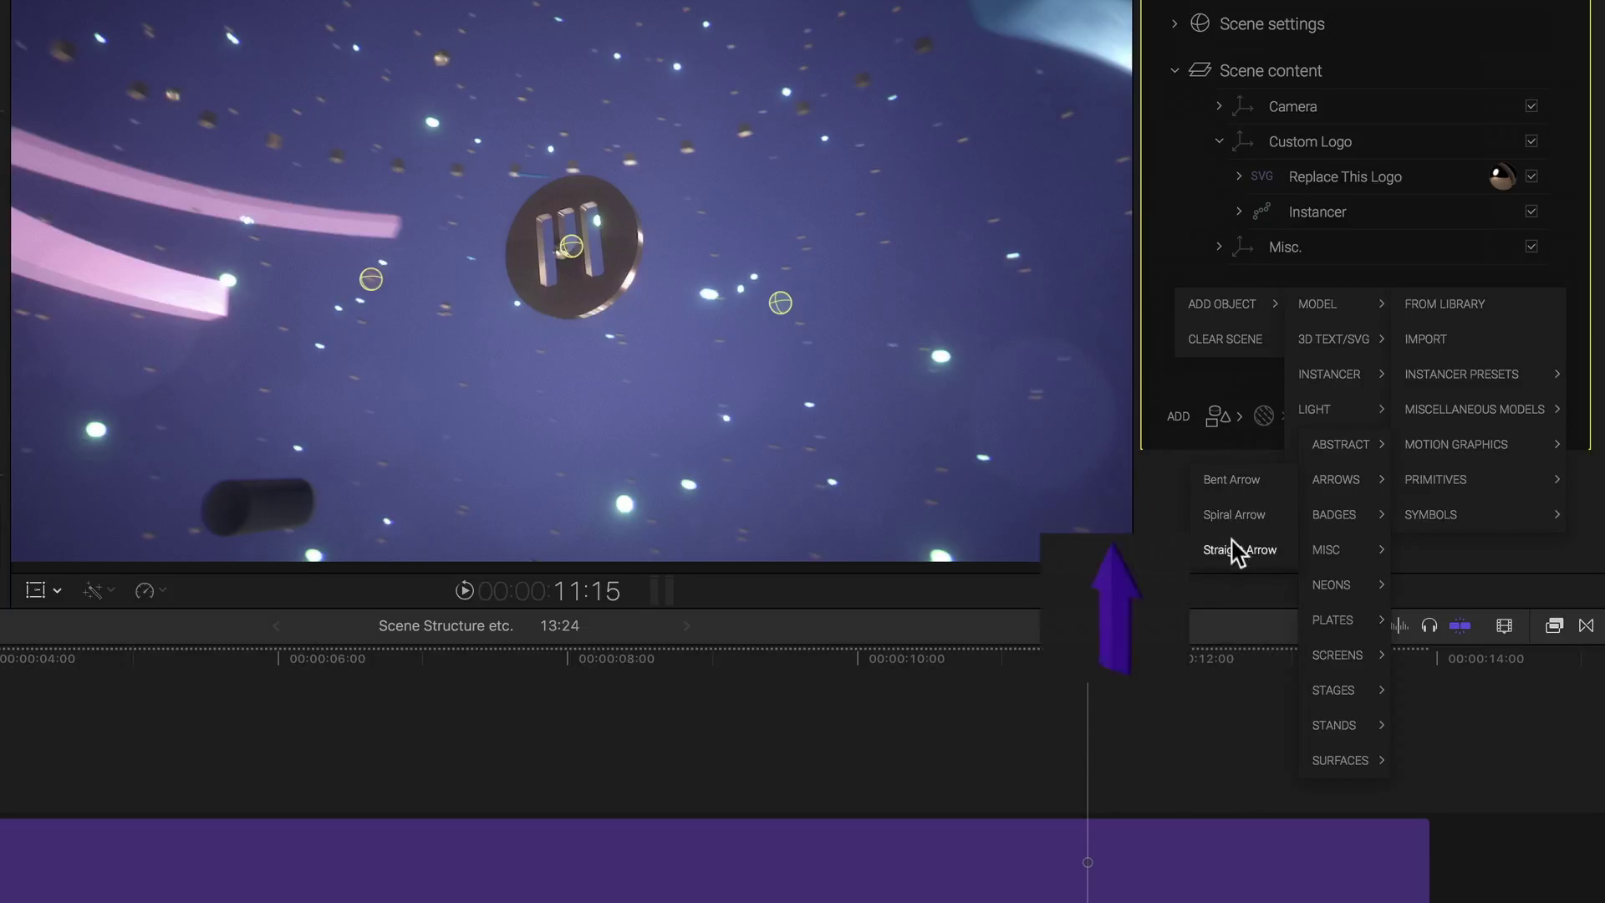
mouse_move(1346, 552)
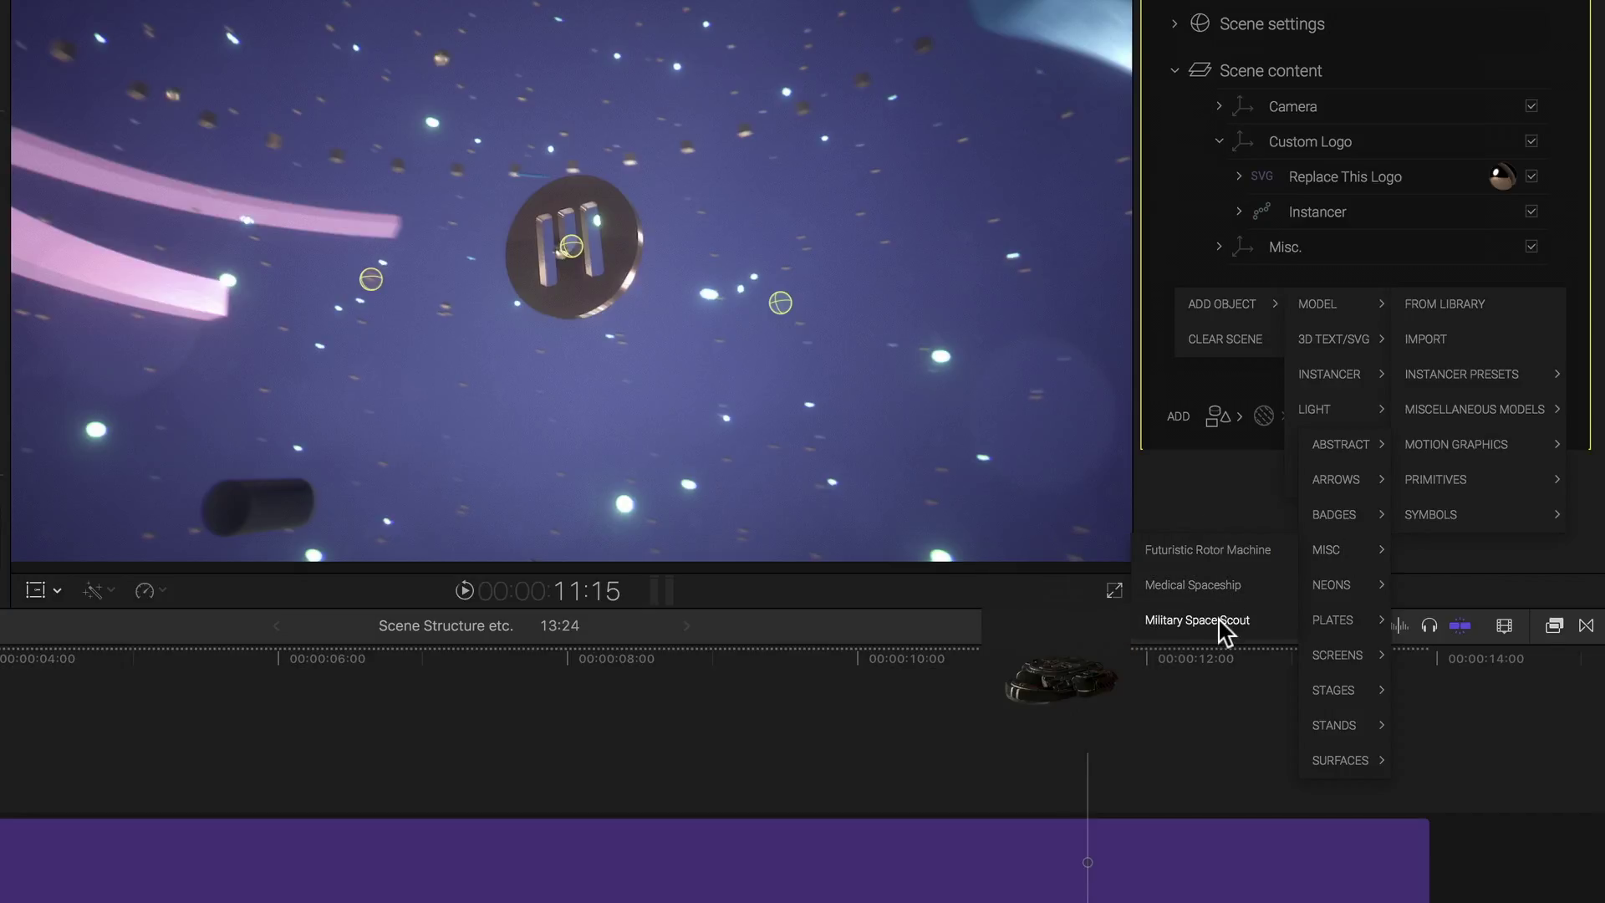
mouse_move(1332, 656)
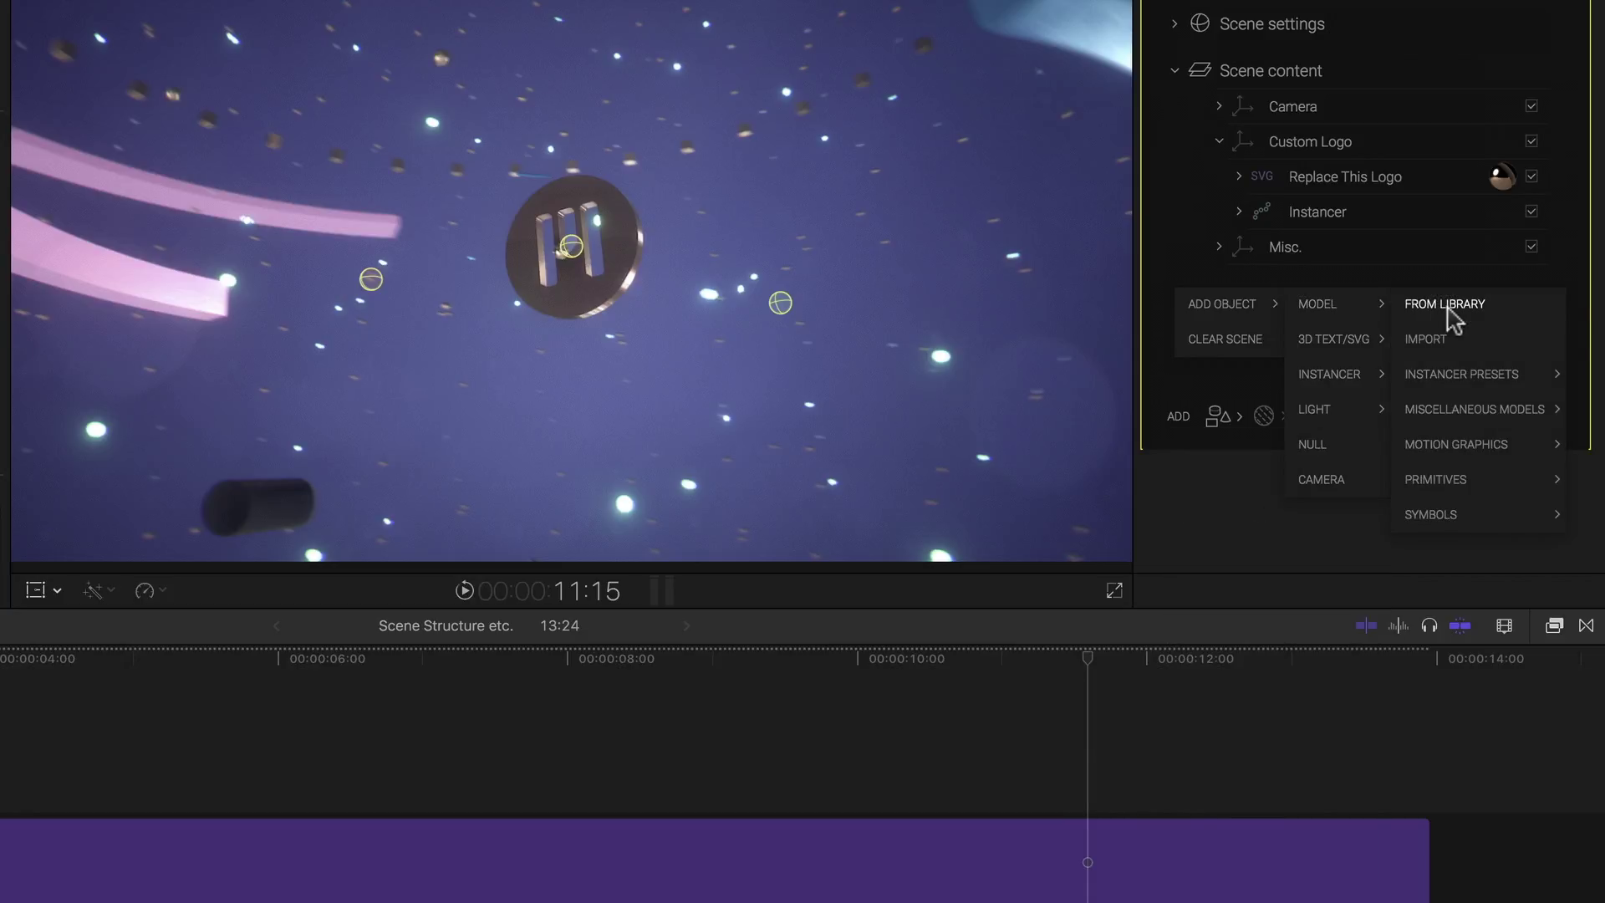
- Open the Model Library and browse its categories, selecting Abstract Swirl 01 to view its stats
left_click(1446, 309)
left_click_drag(1288, 225, 1031, 231)
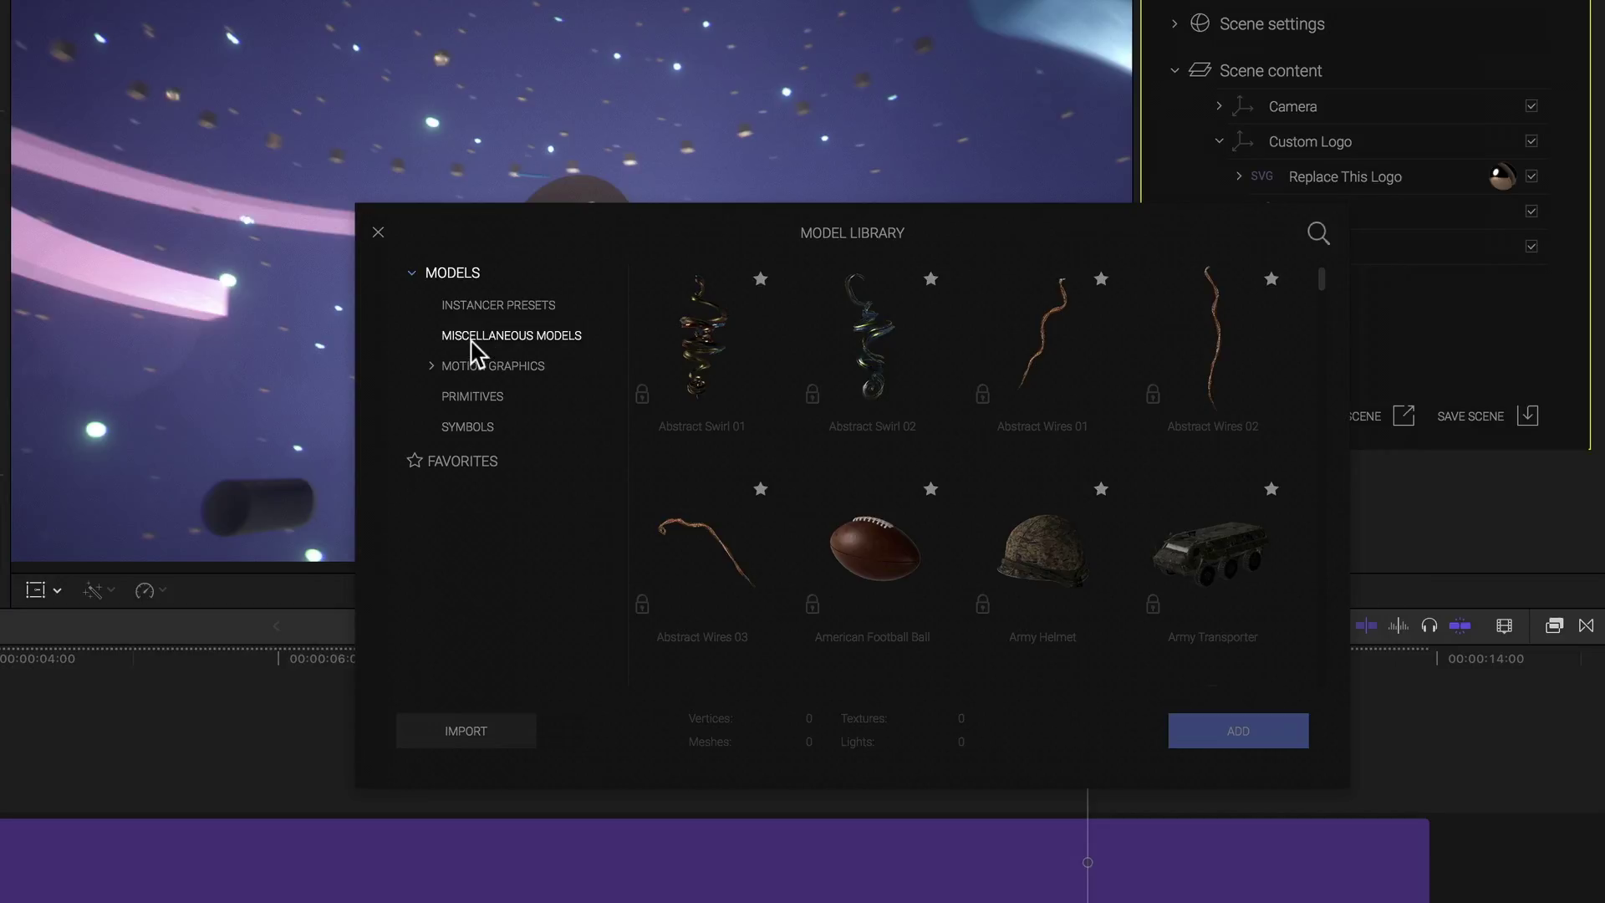
left_click(473, 349)
left_click(474, 399)
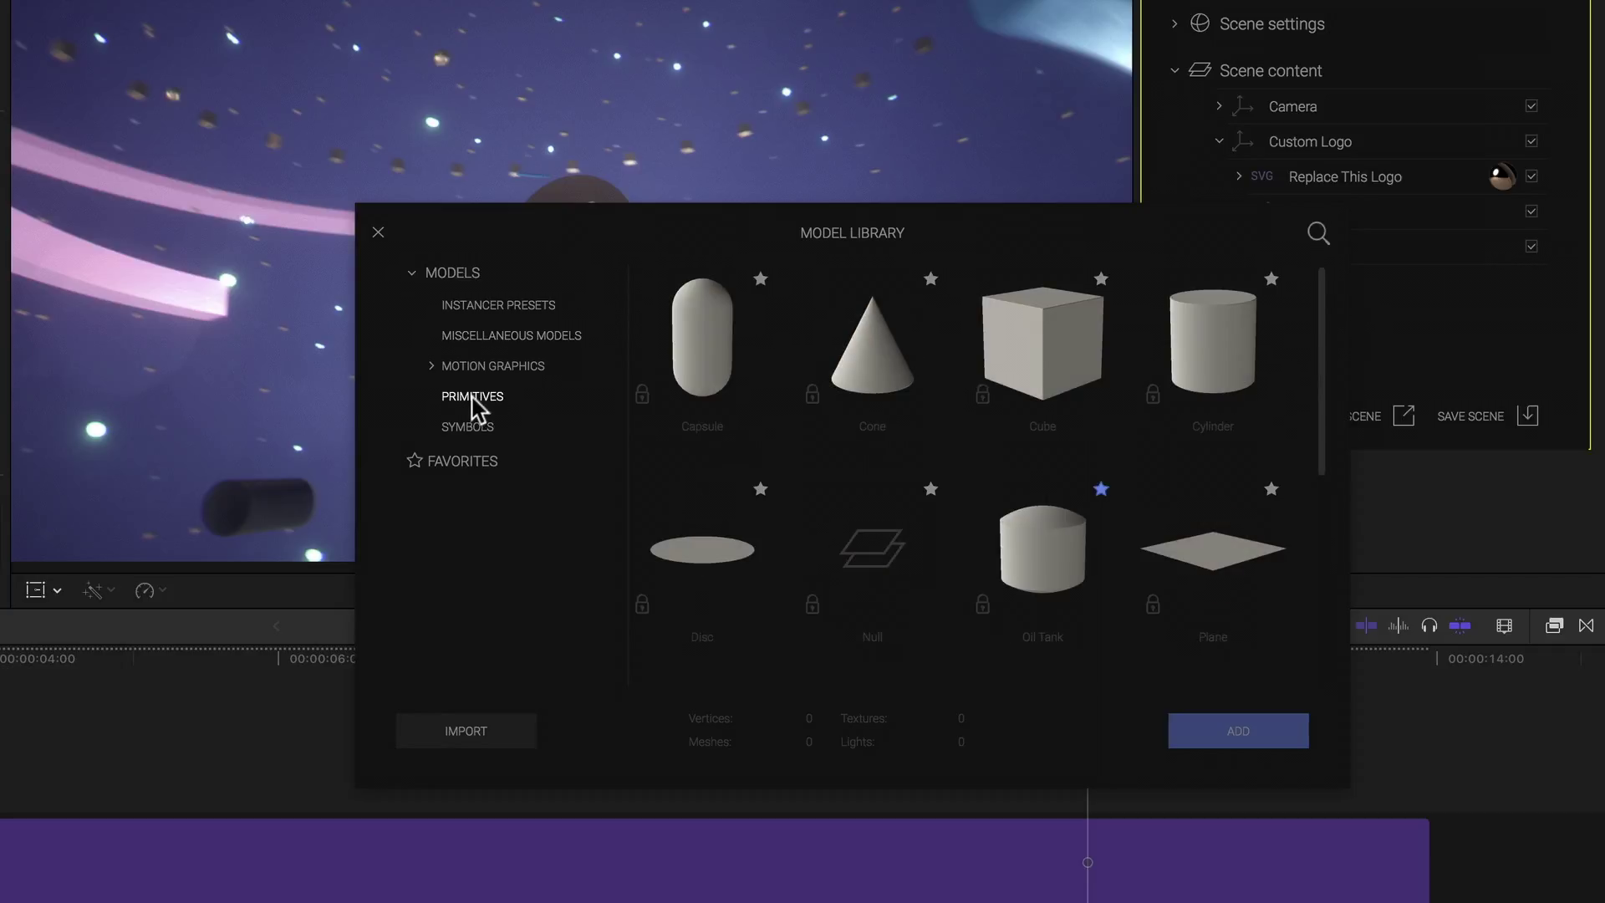
left_click(470, 428)
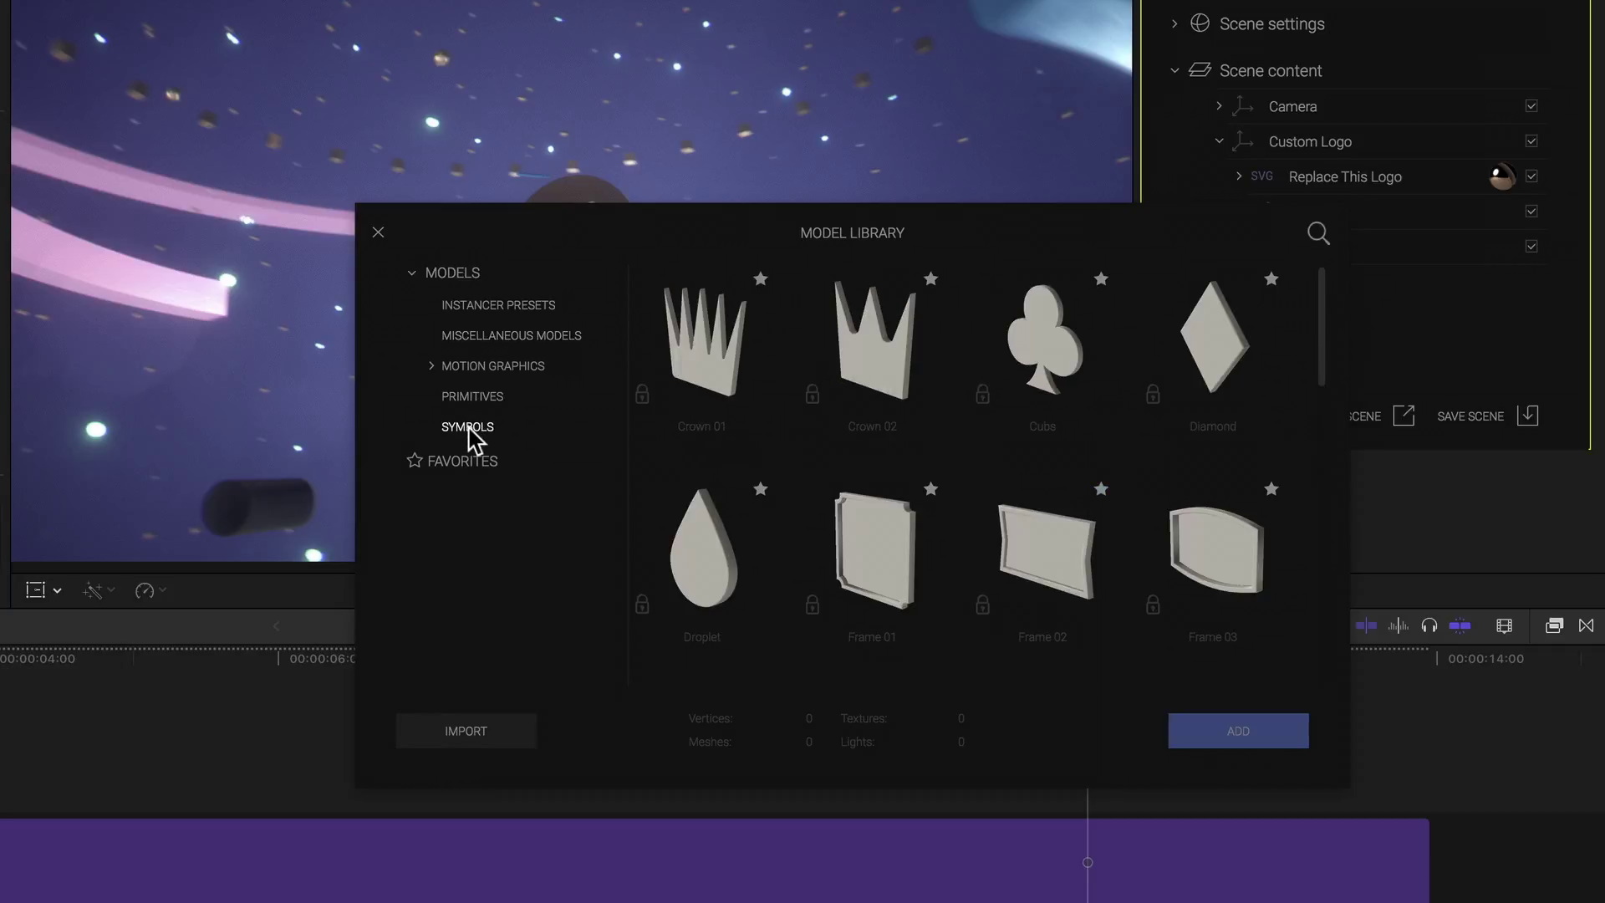
left_click(431, 366)
scroll(418, 433, "down", 1)
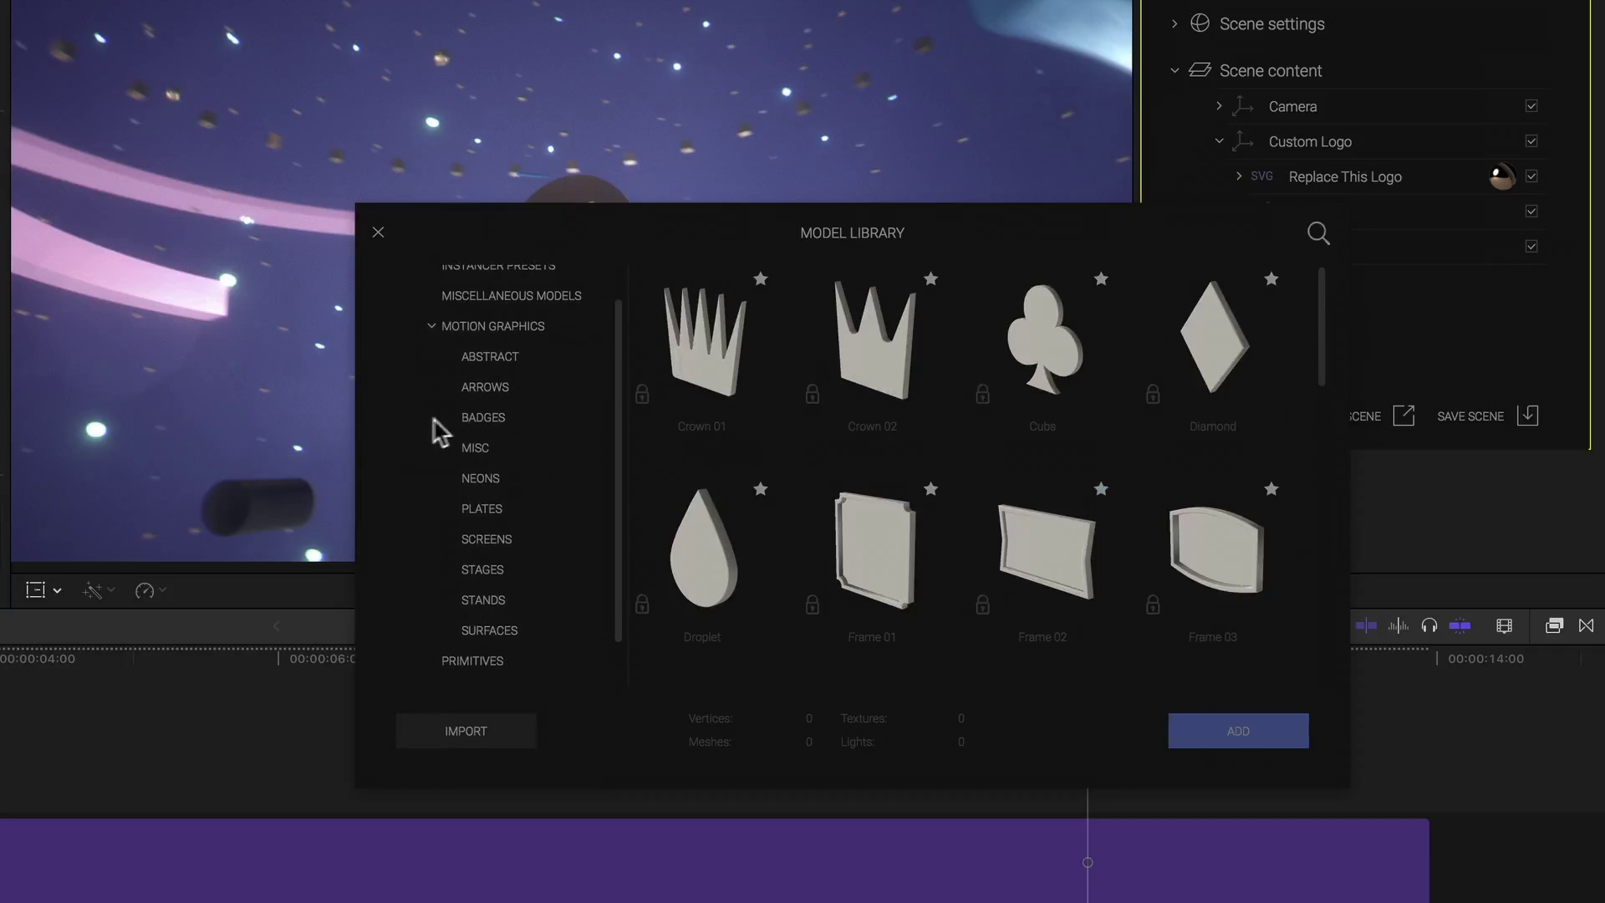
left_click(473, 414)
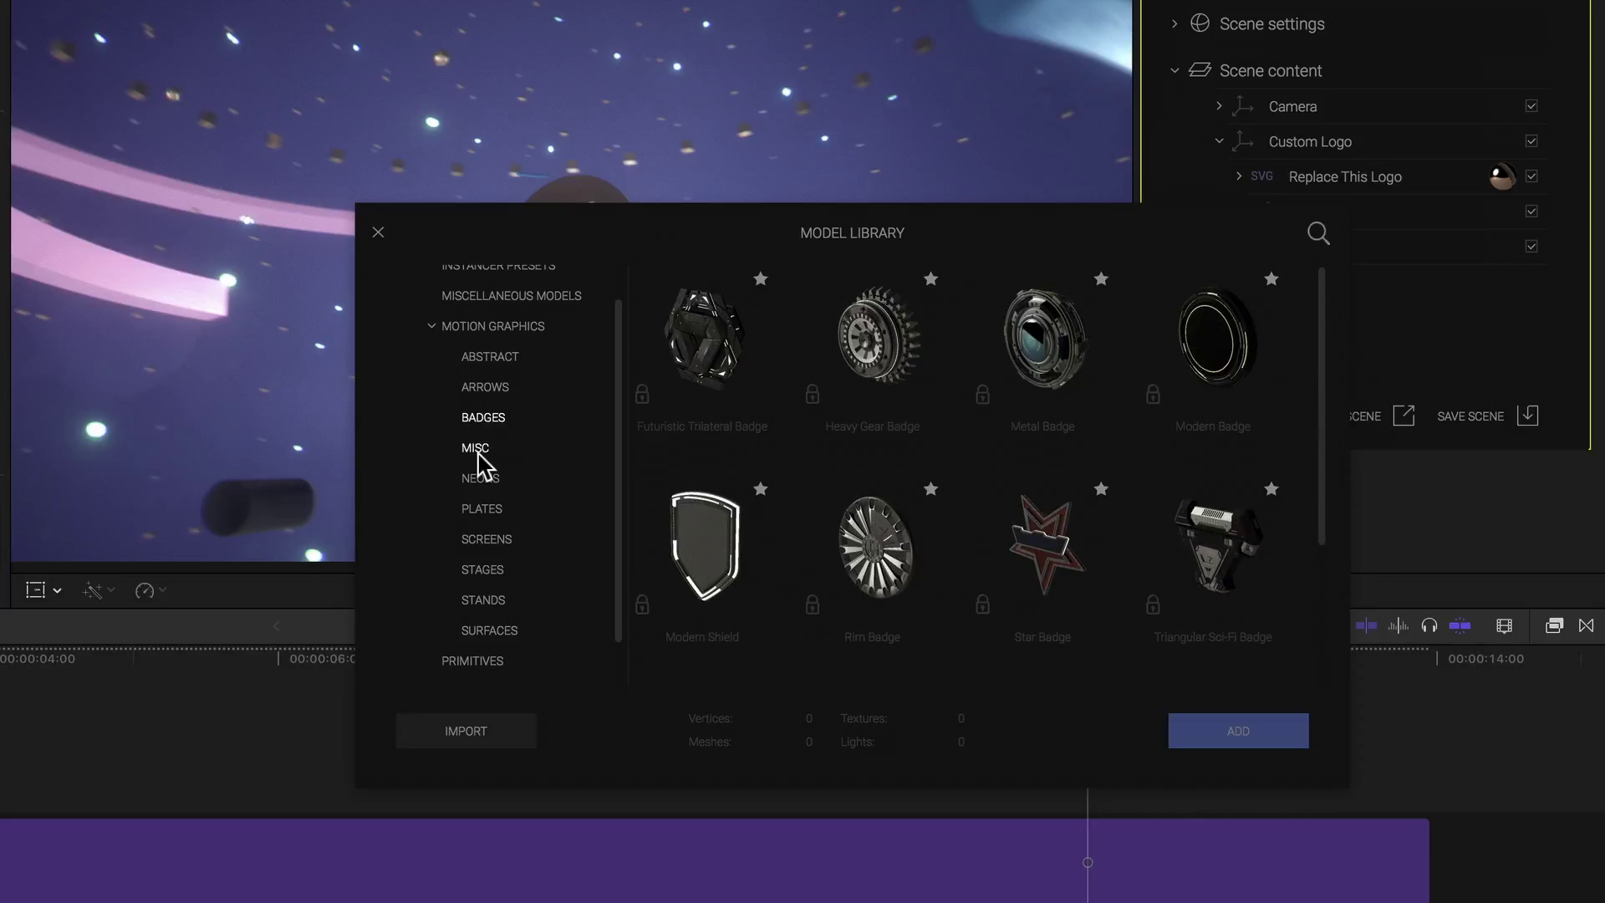
left_click(476, 448)
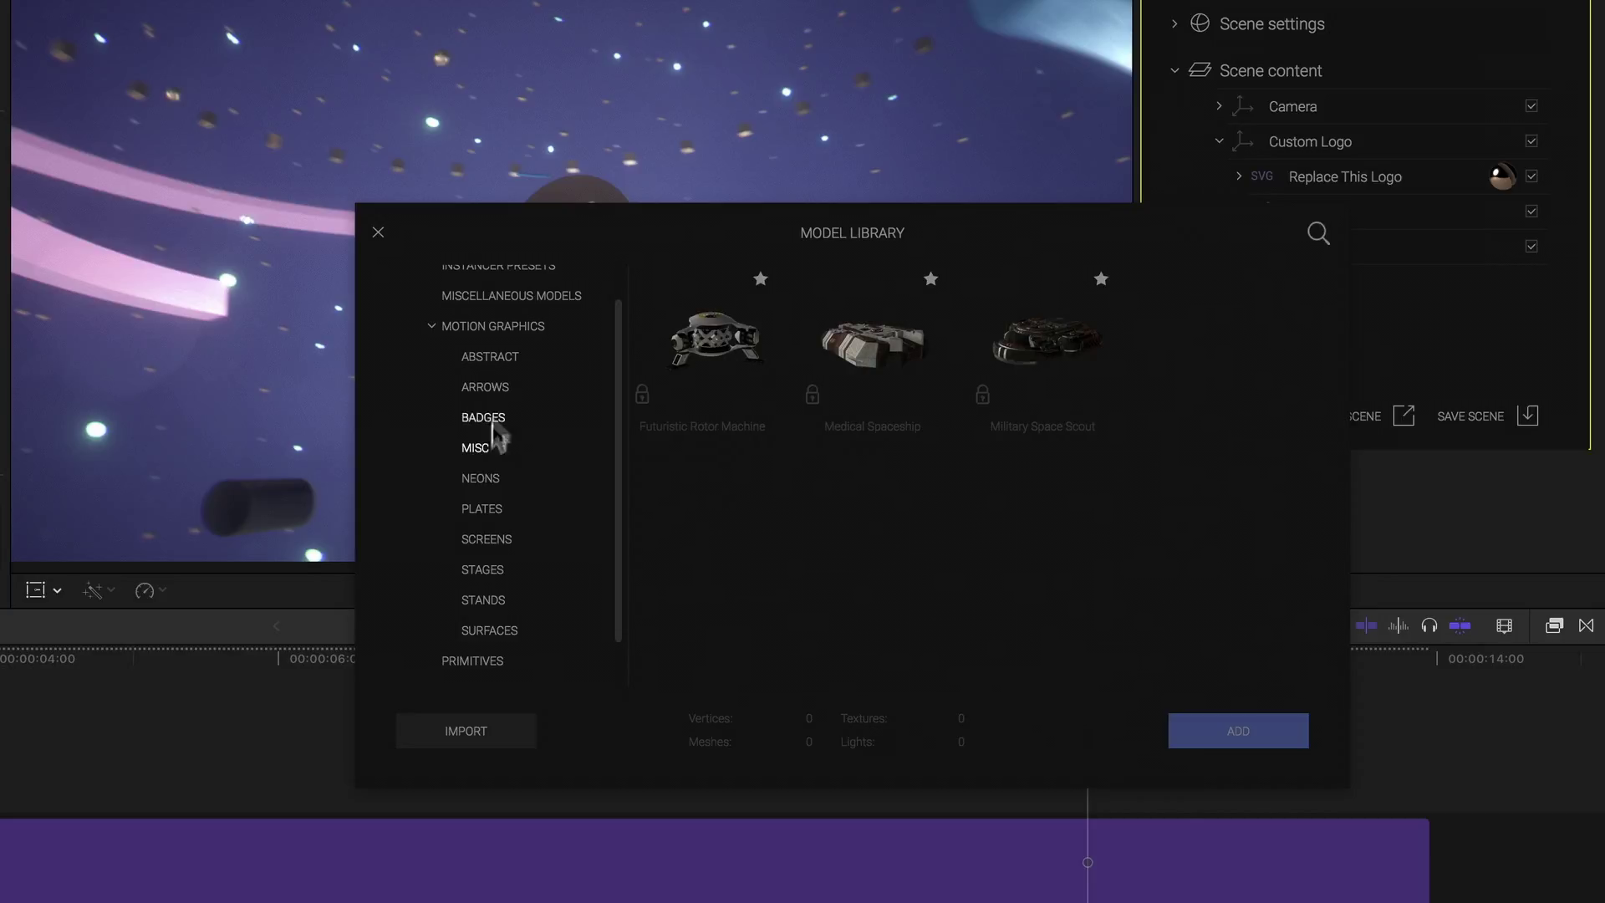
left_click(493, 357)
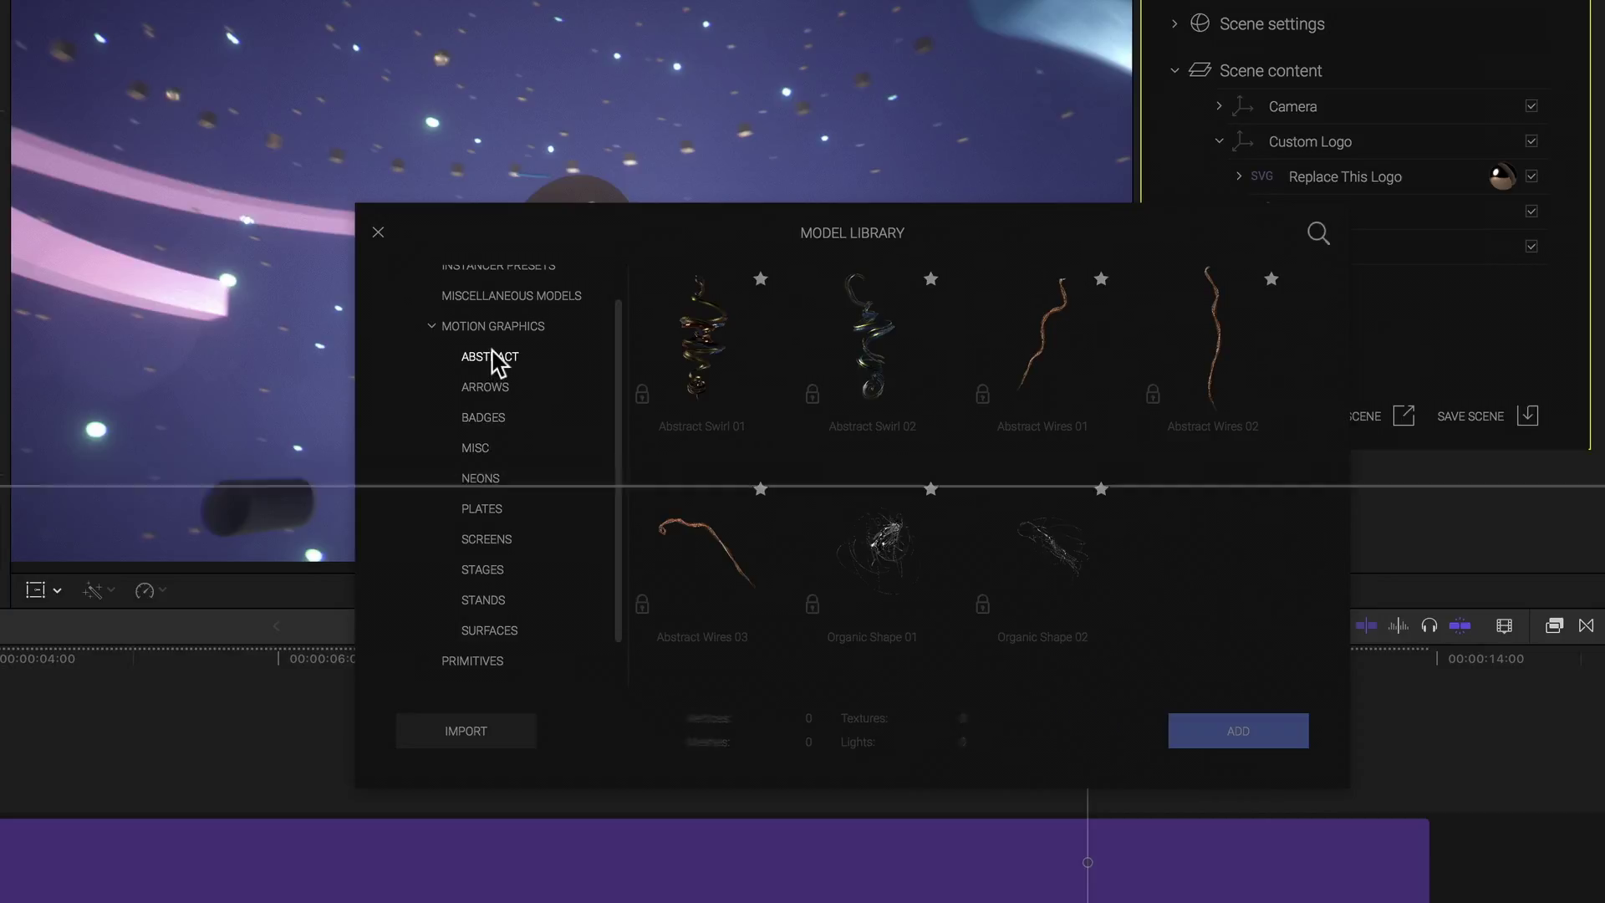
left_click(702, 349)
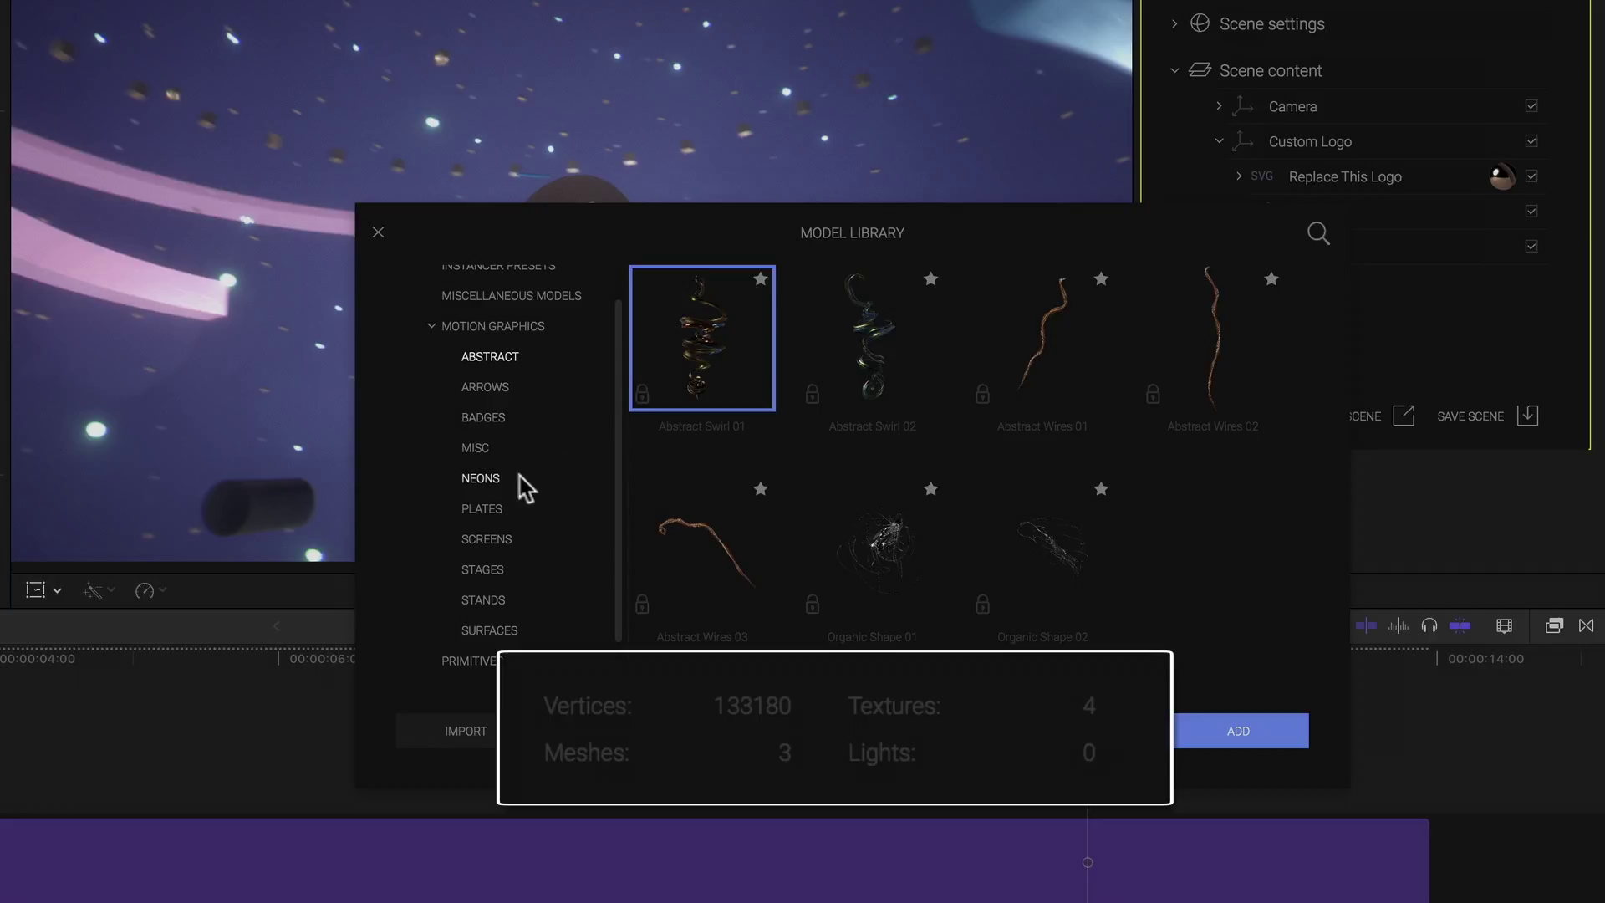
- Star Screen 01 under Screens and show Favorites, now holding Oil Tank and Screen 01
left_click(493, 477)
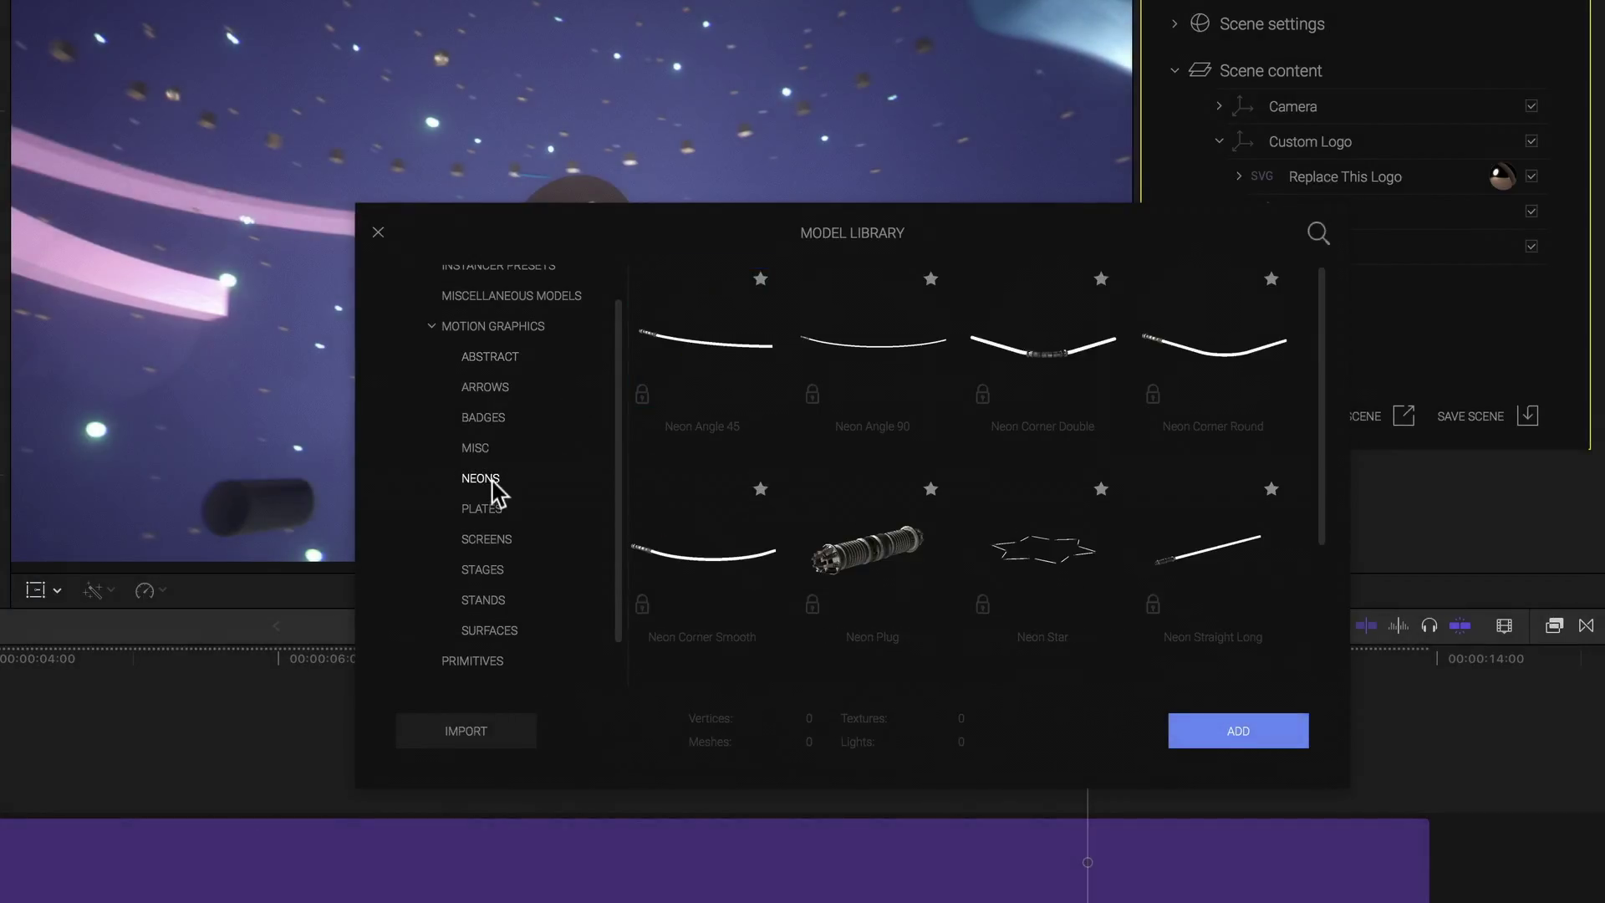
left_click(493, 539)
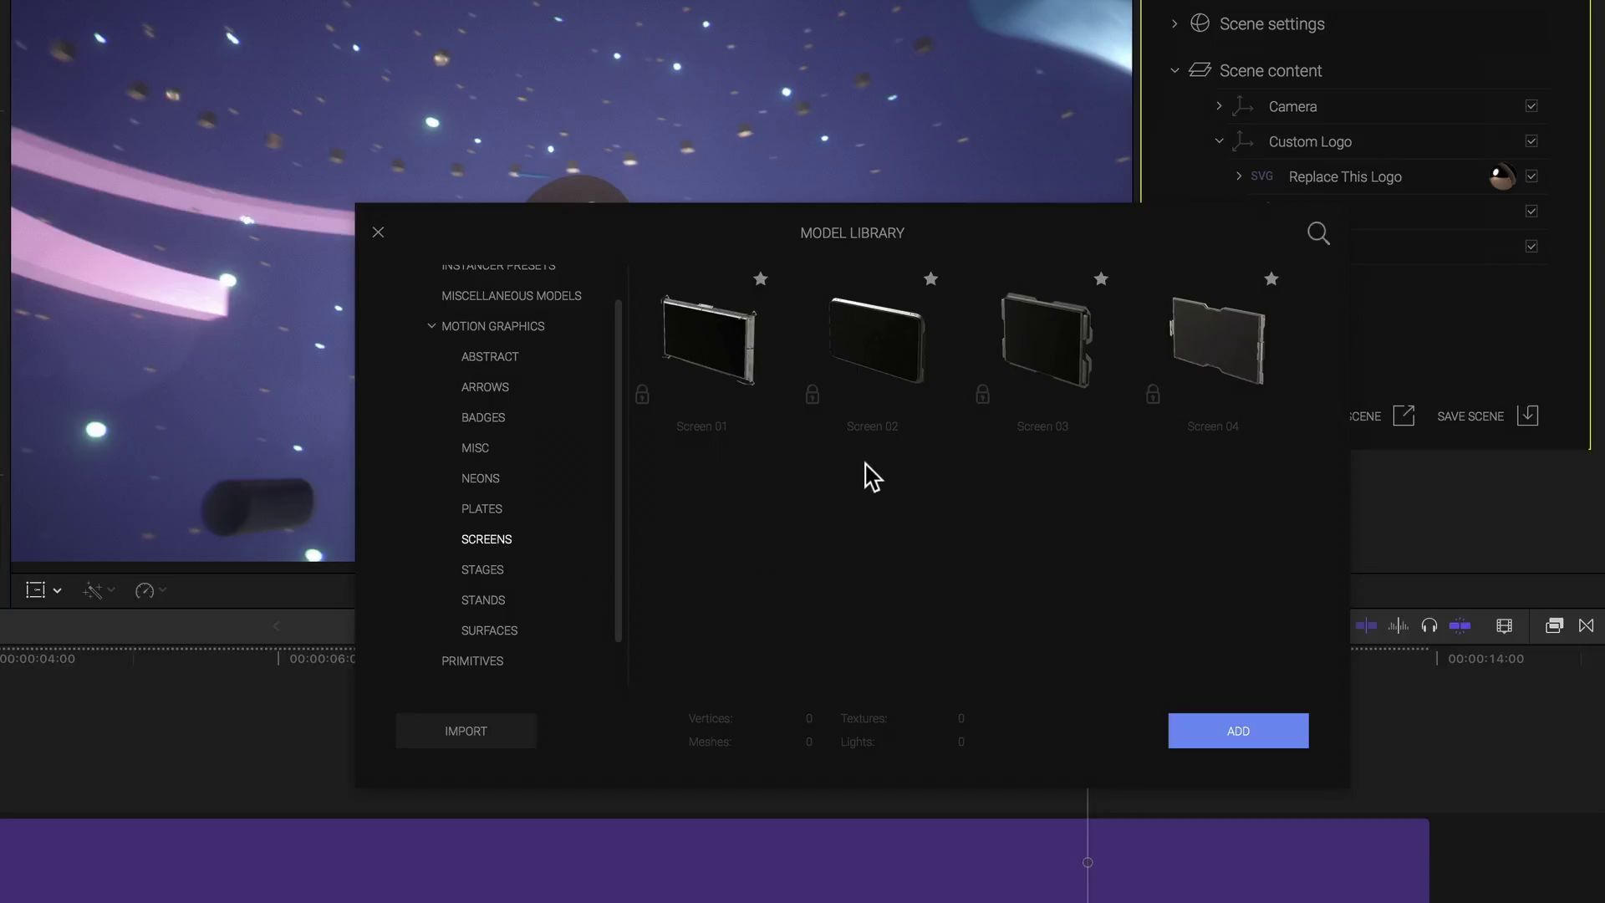
left_click(761, 279)
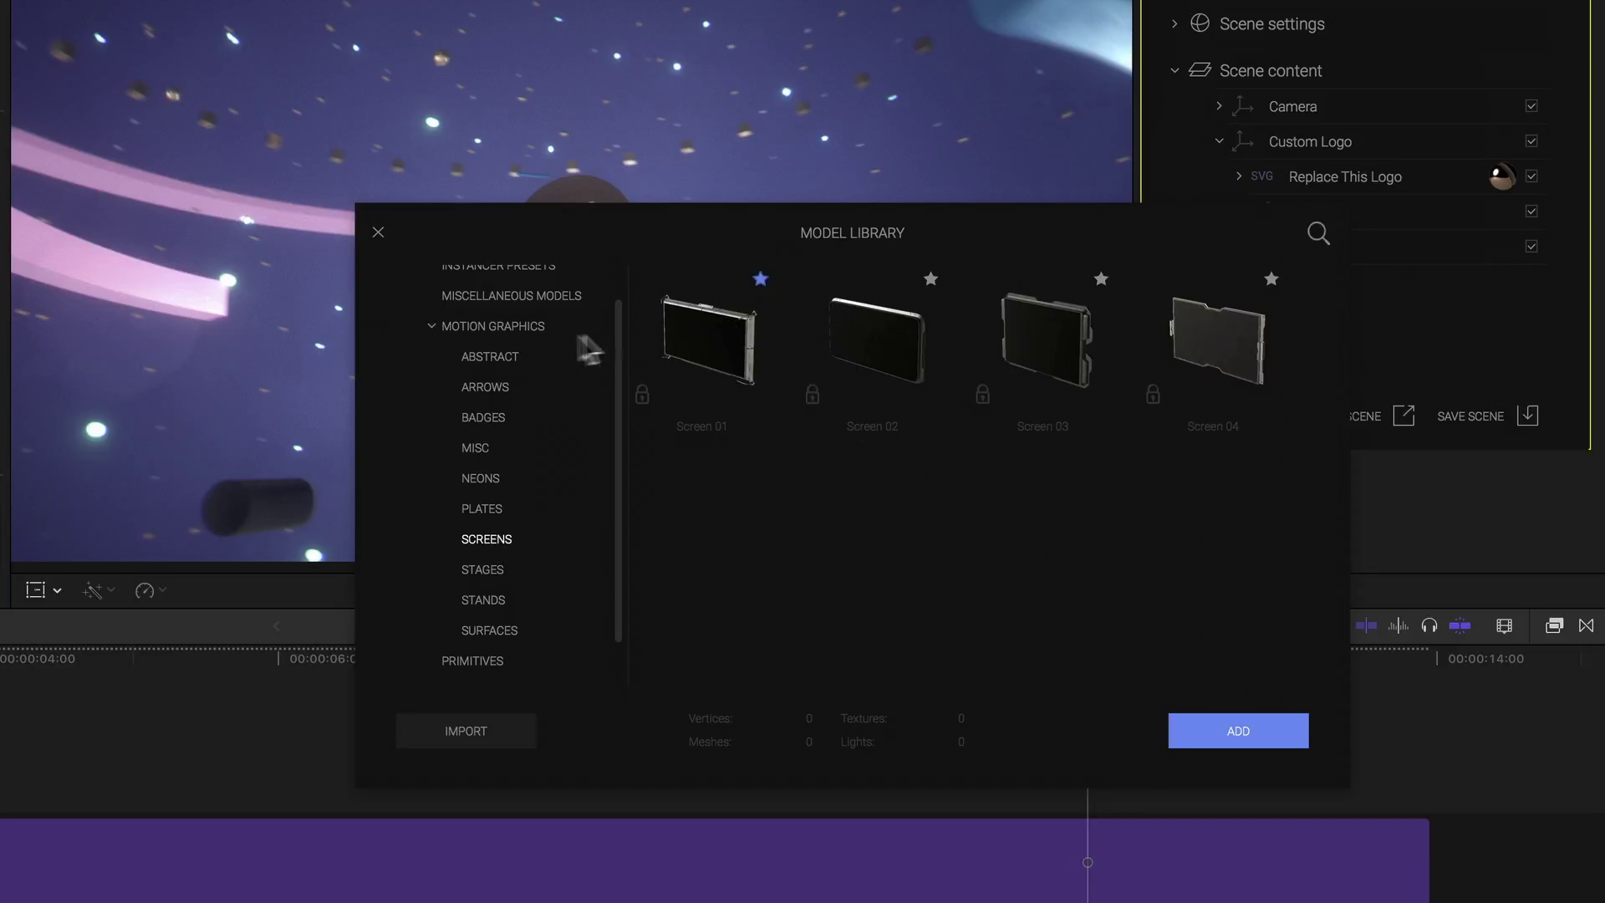
left_click(432, 326)
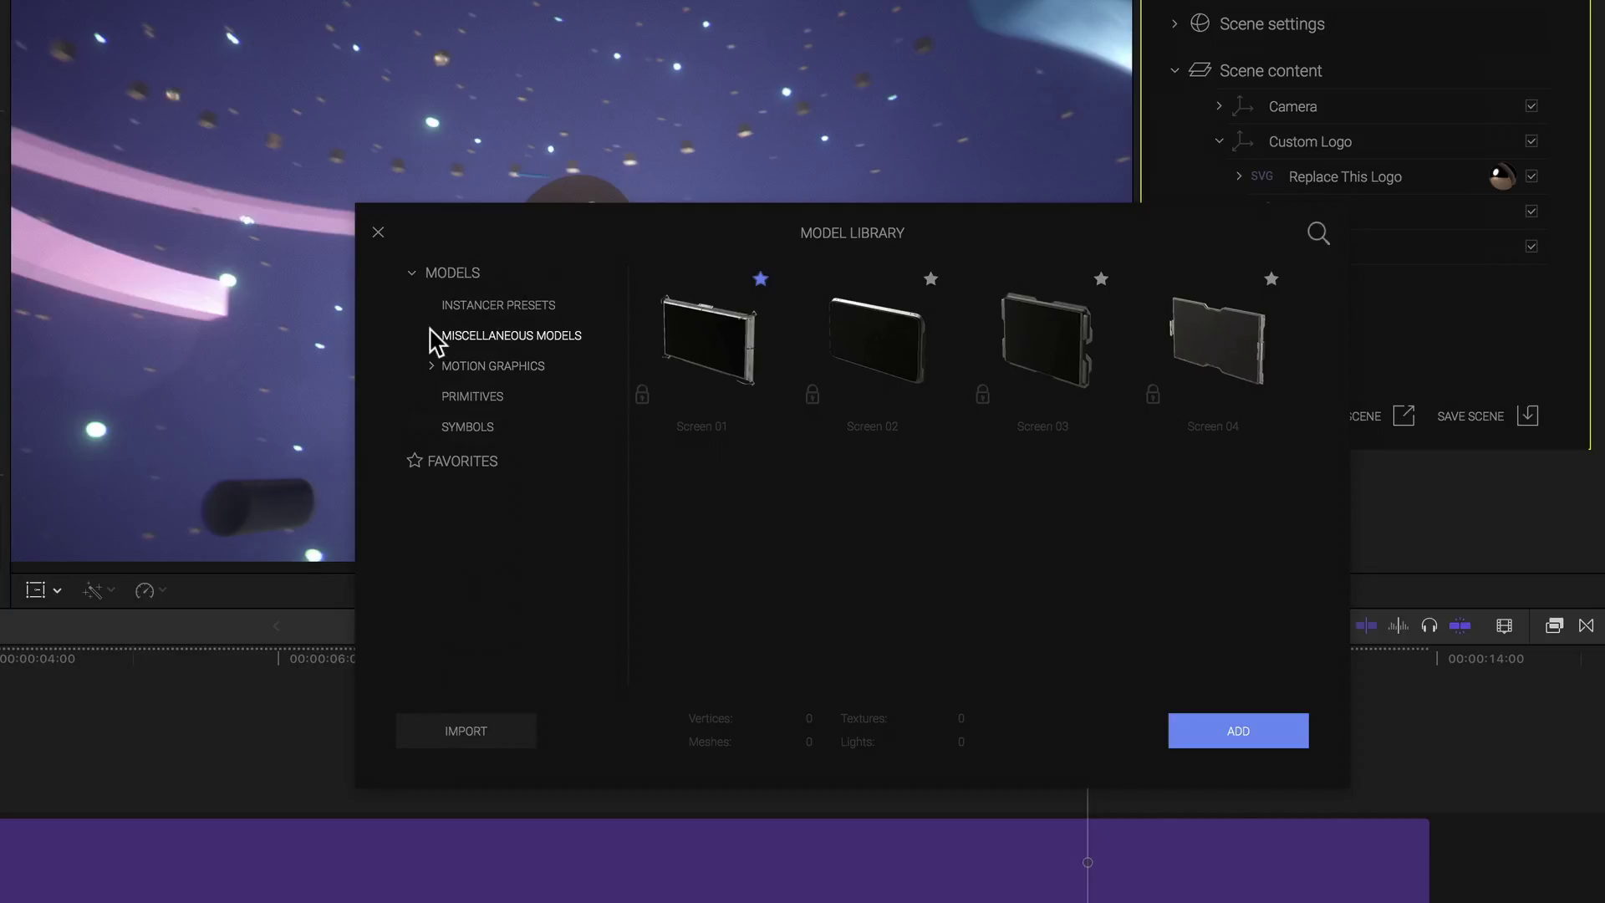
left_click(462, 466)
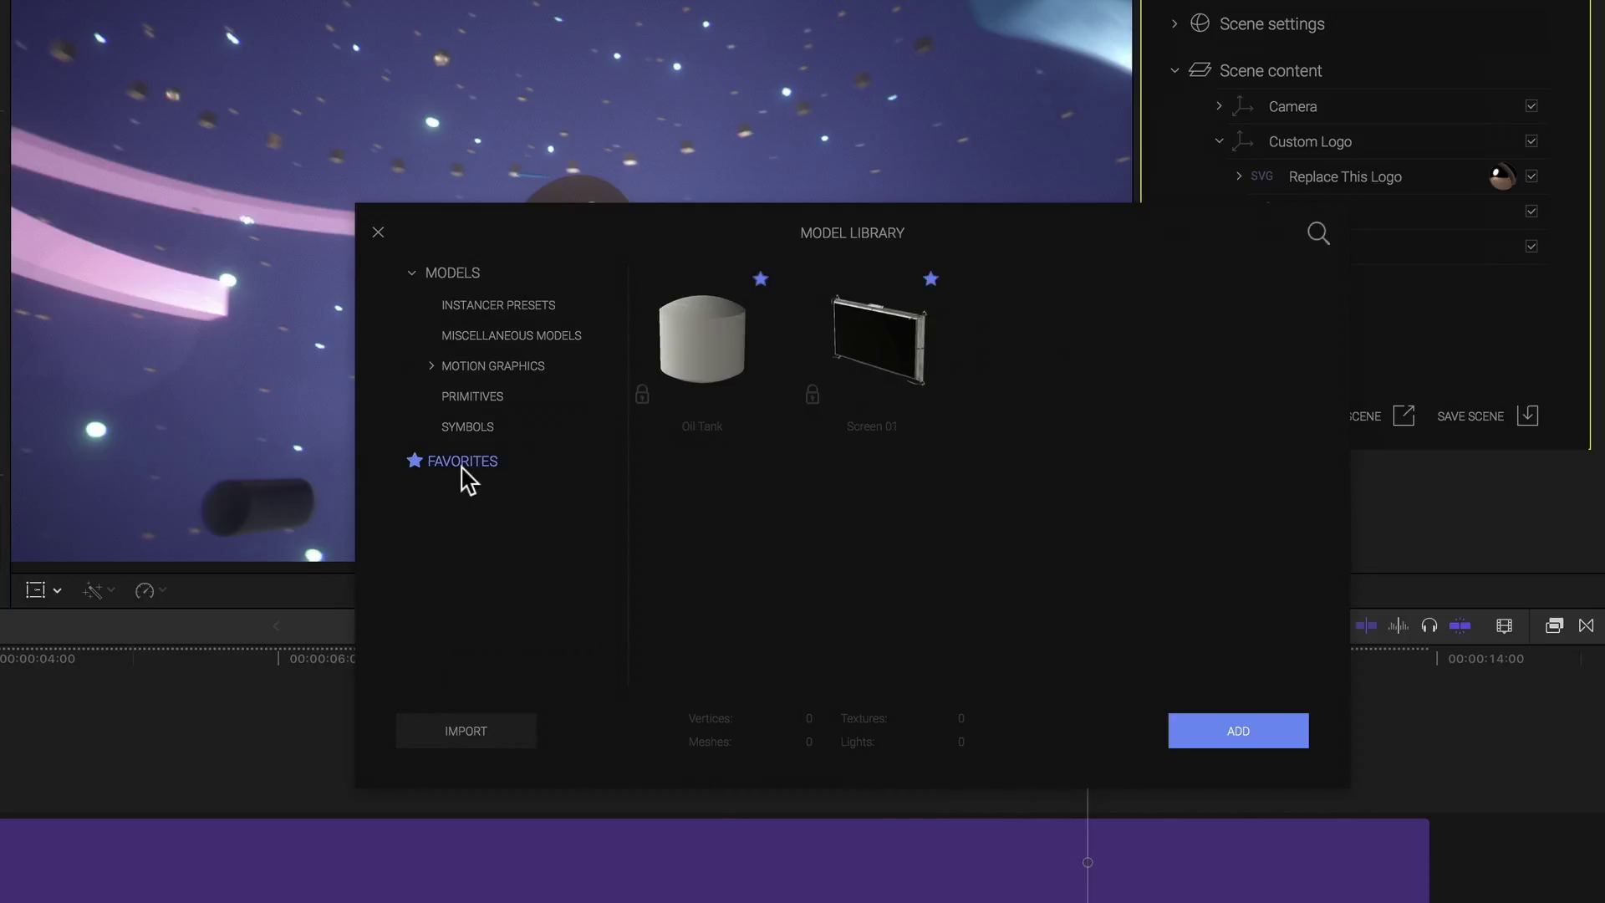
- Unstar Oil Tank and star Capsule so Favorites holds Capsule and Screen 01
left_click(760, 281)
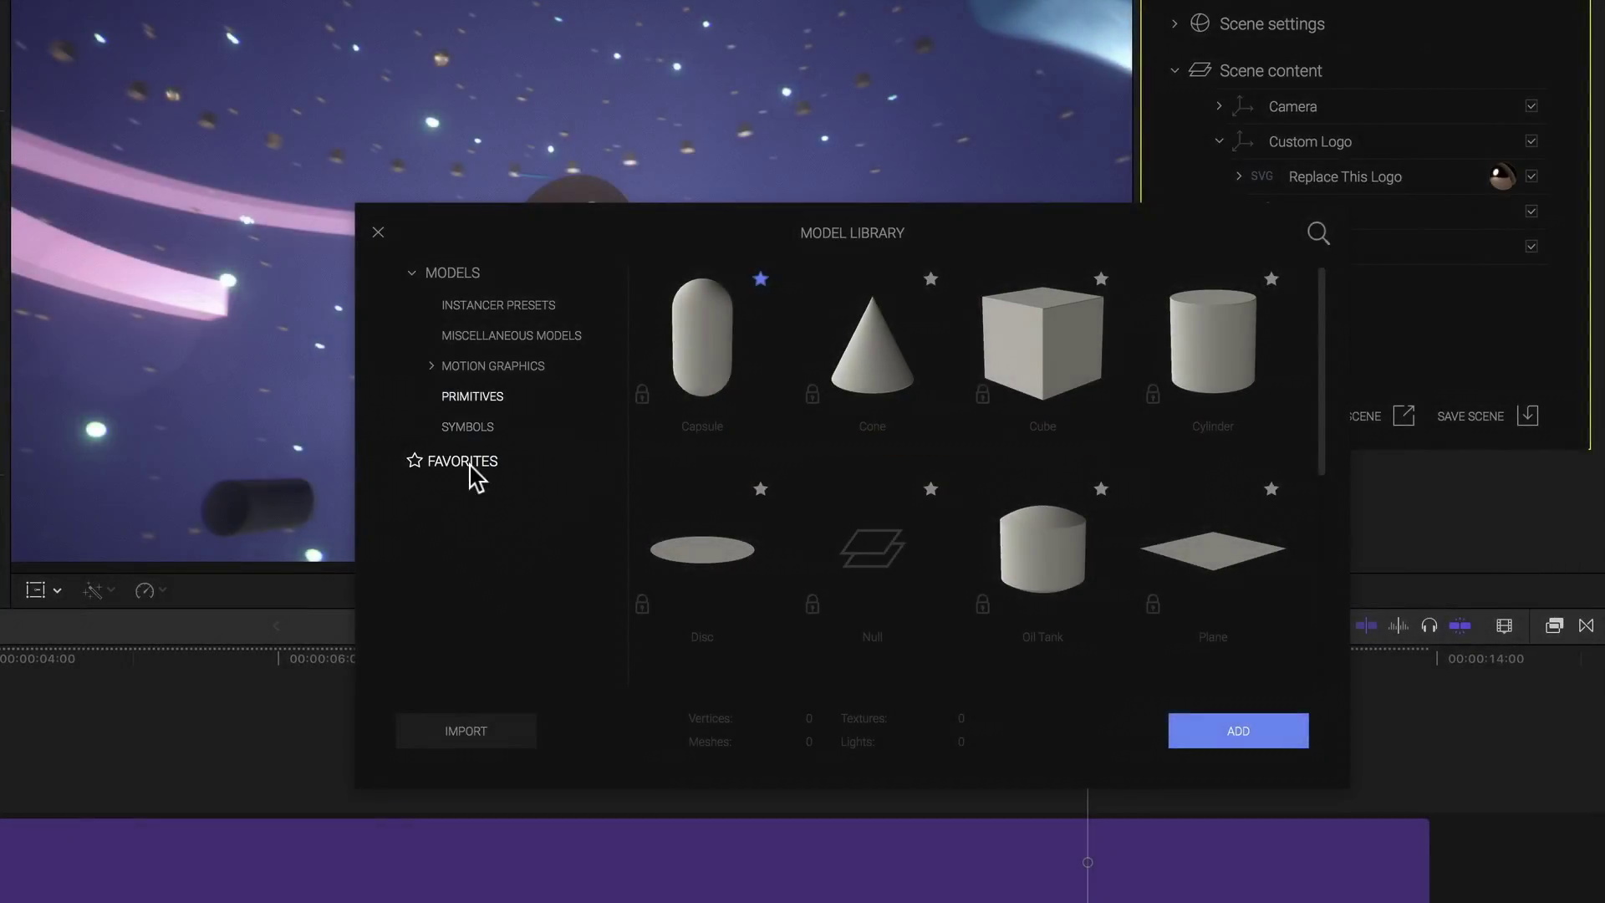
left_click(468, 462)
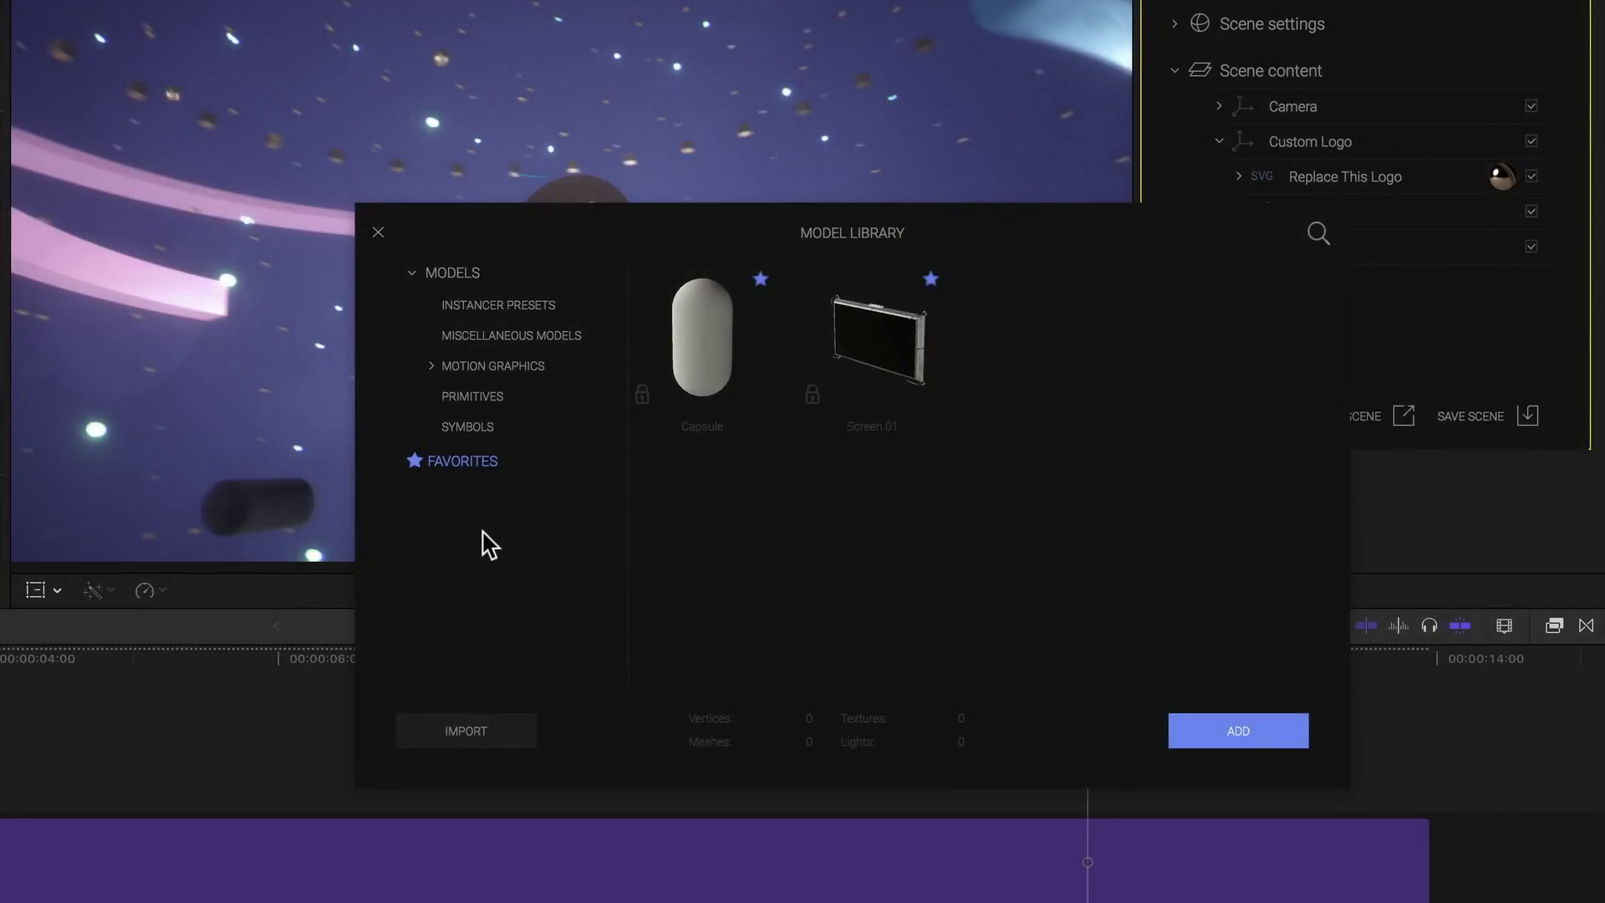
- Start a model import from Desktop > 3D Models, previewing and rotating the Drone166.obj model
left_click(466, 732)
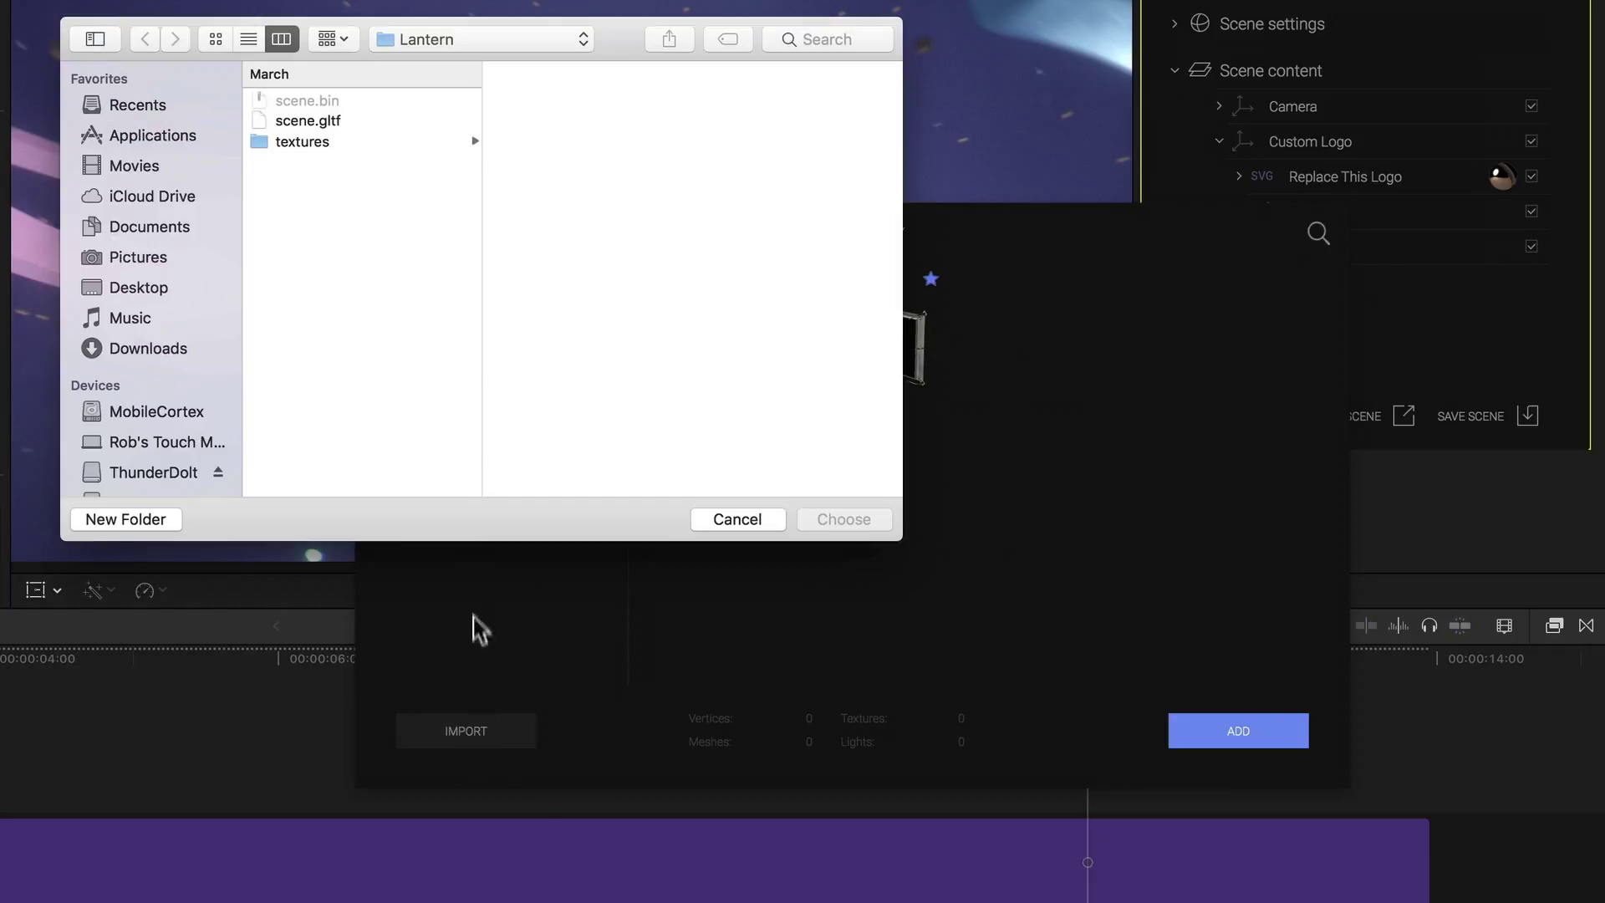
left_click(437, 49)
left_click(443, 61)
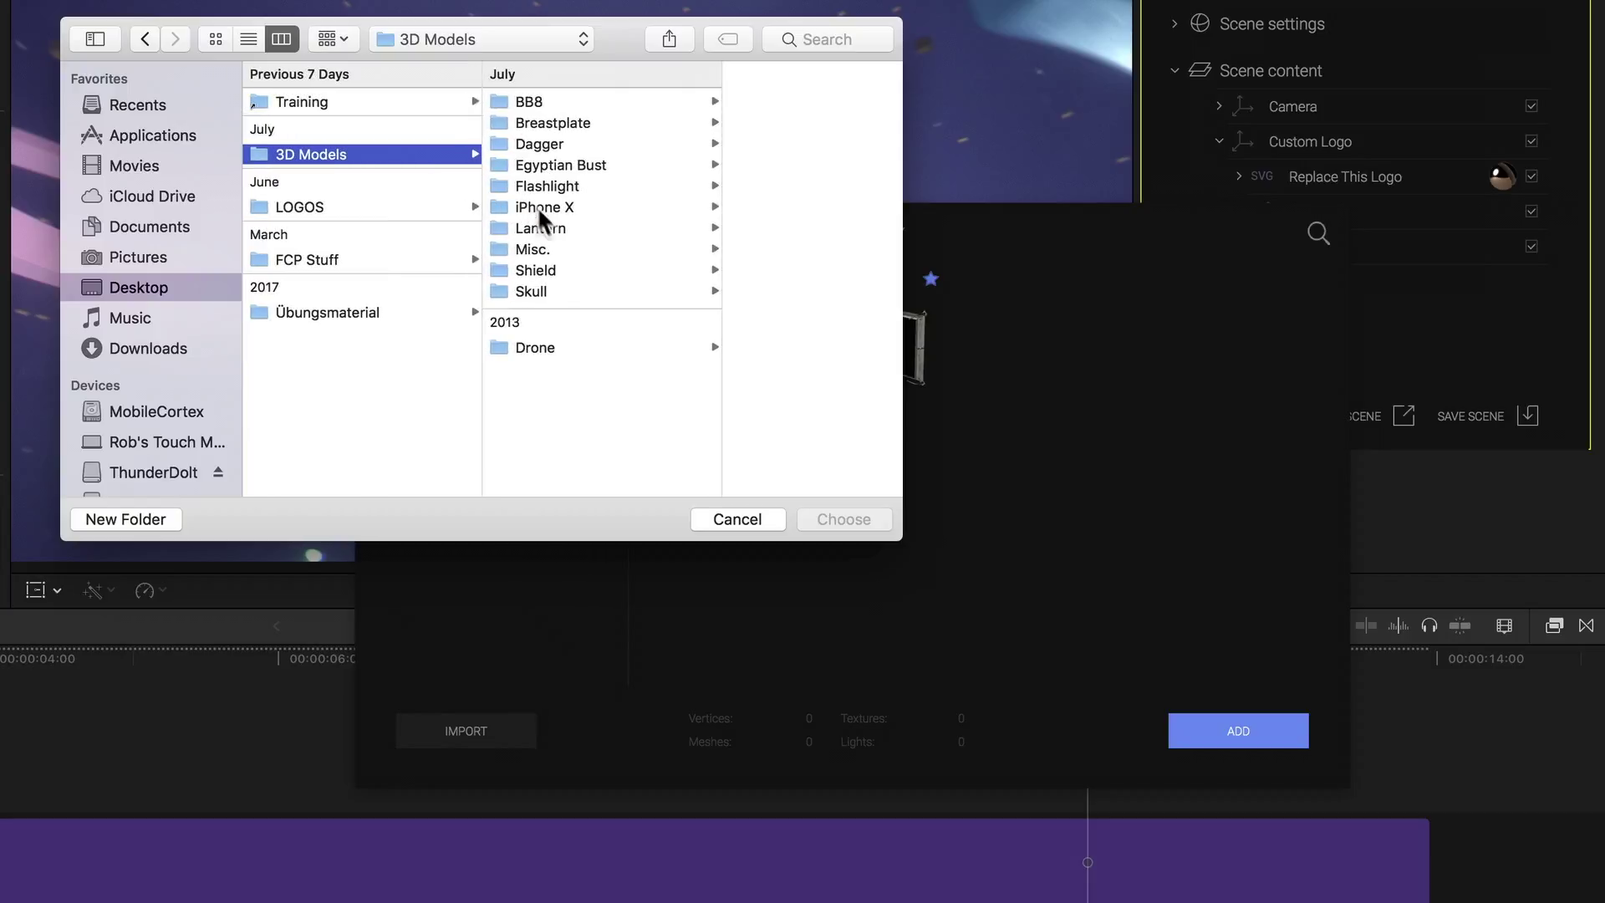
left_click(530, 347)
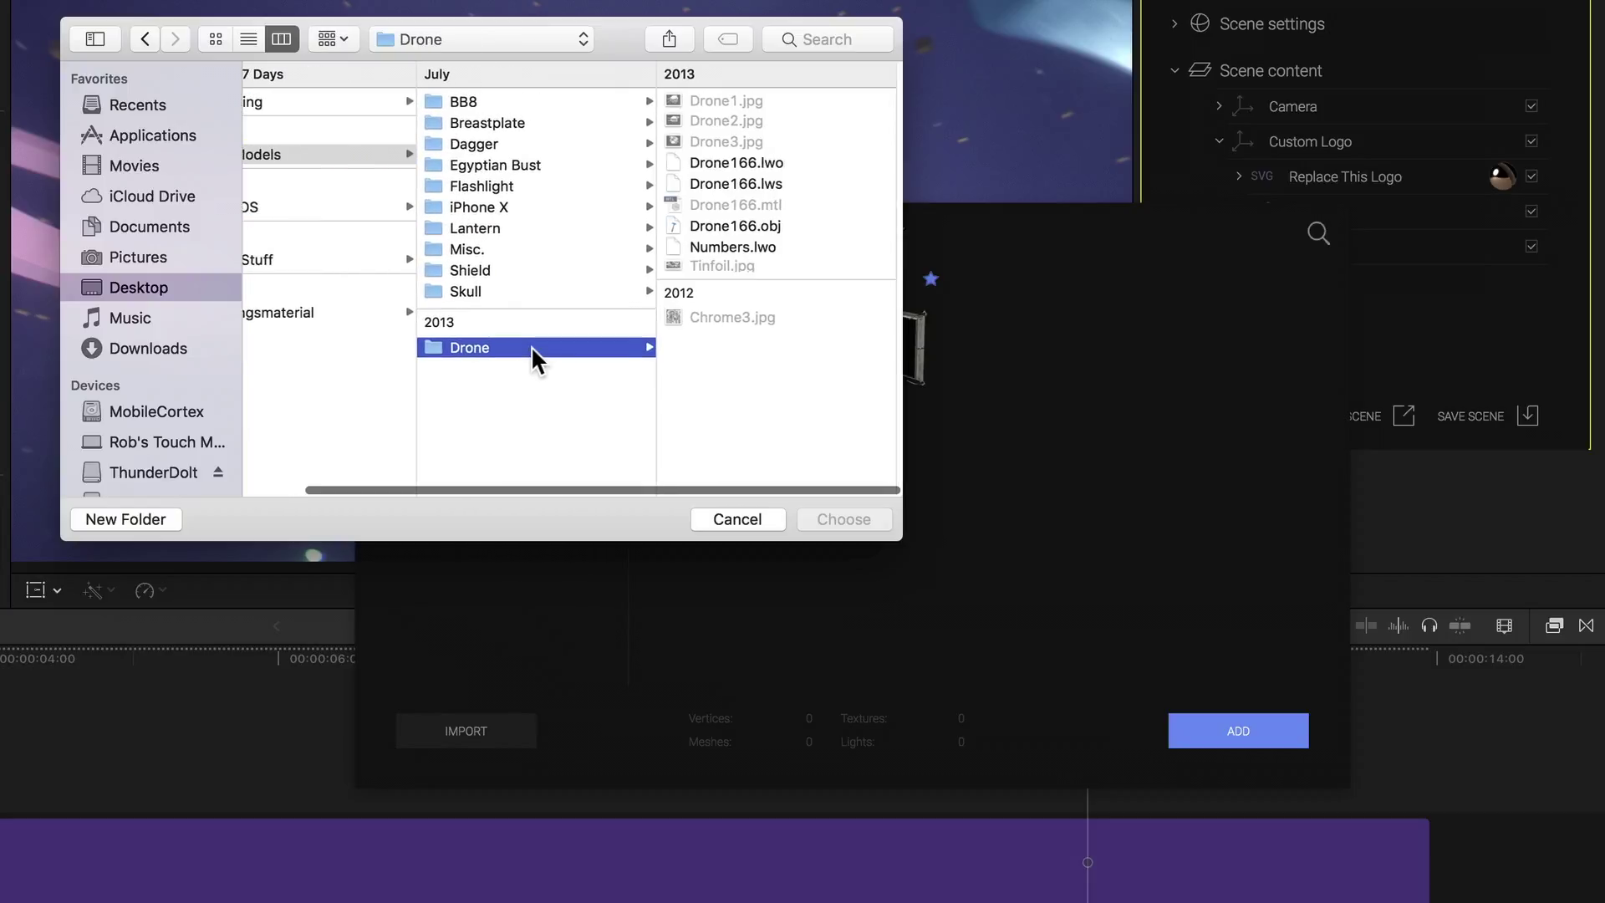
left_click(779, 162)
left_click(535, 184)
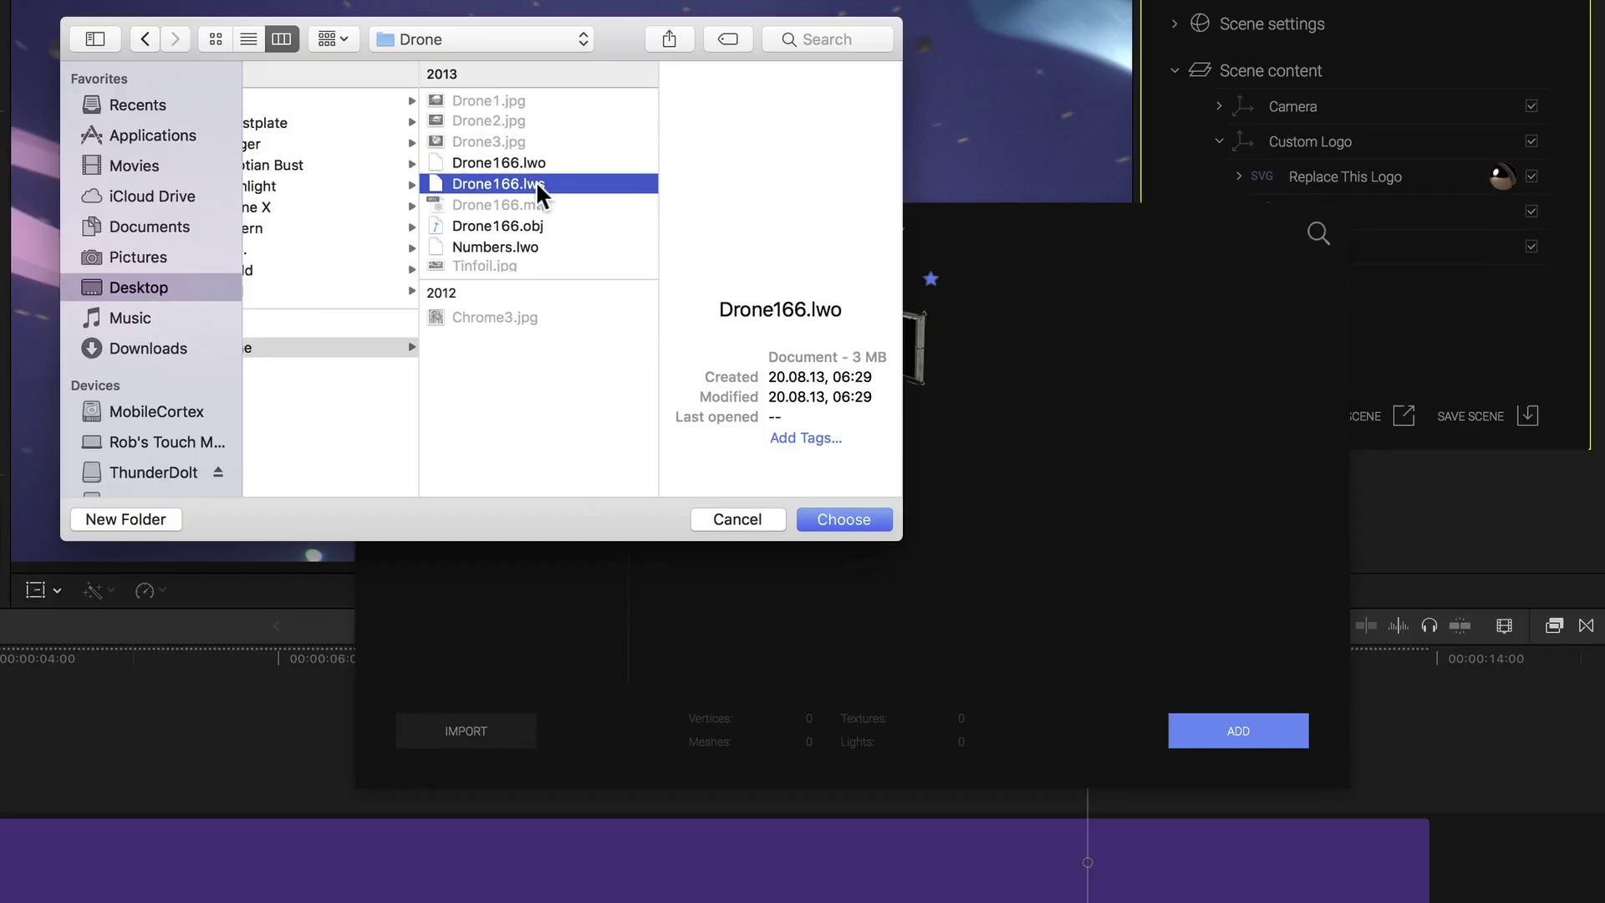
left_click(520, 249)
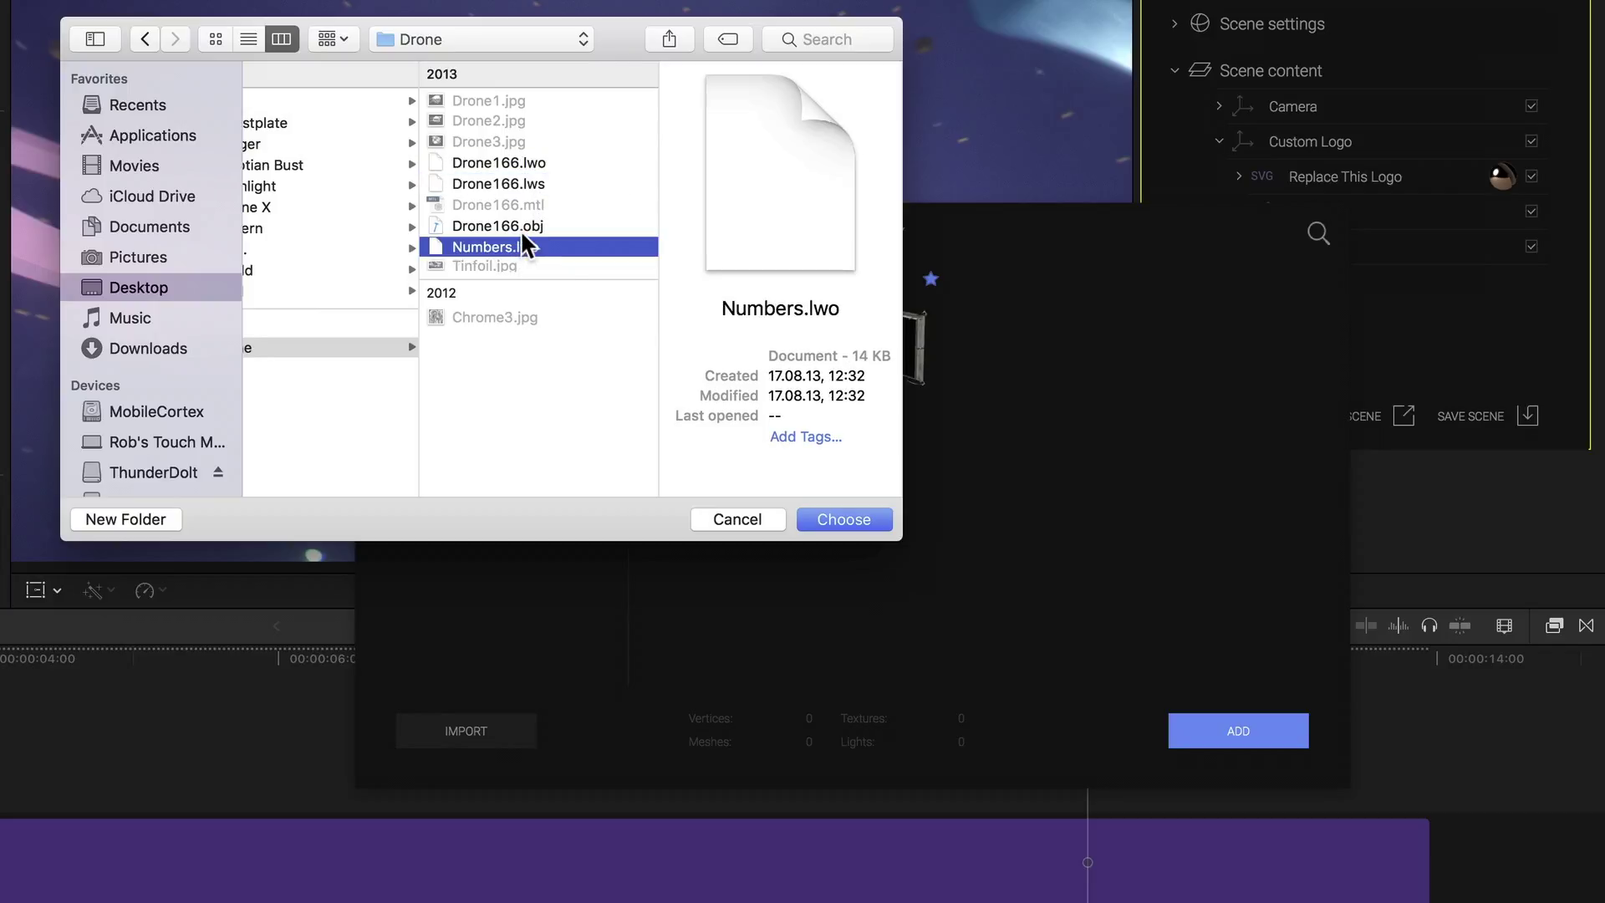
left_click(523, 224)
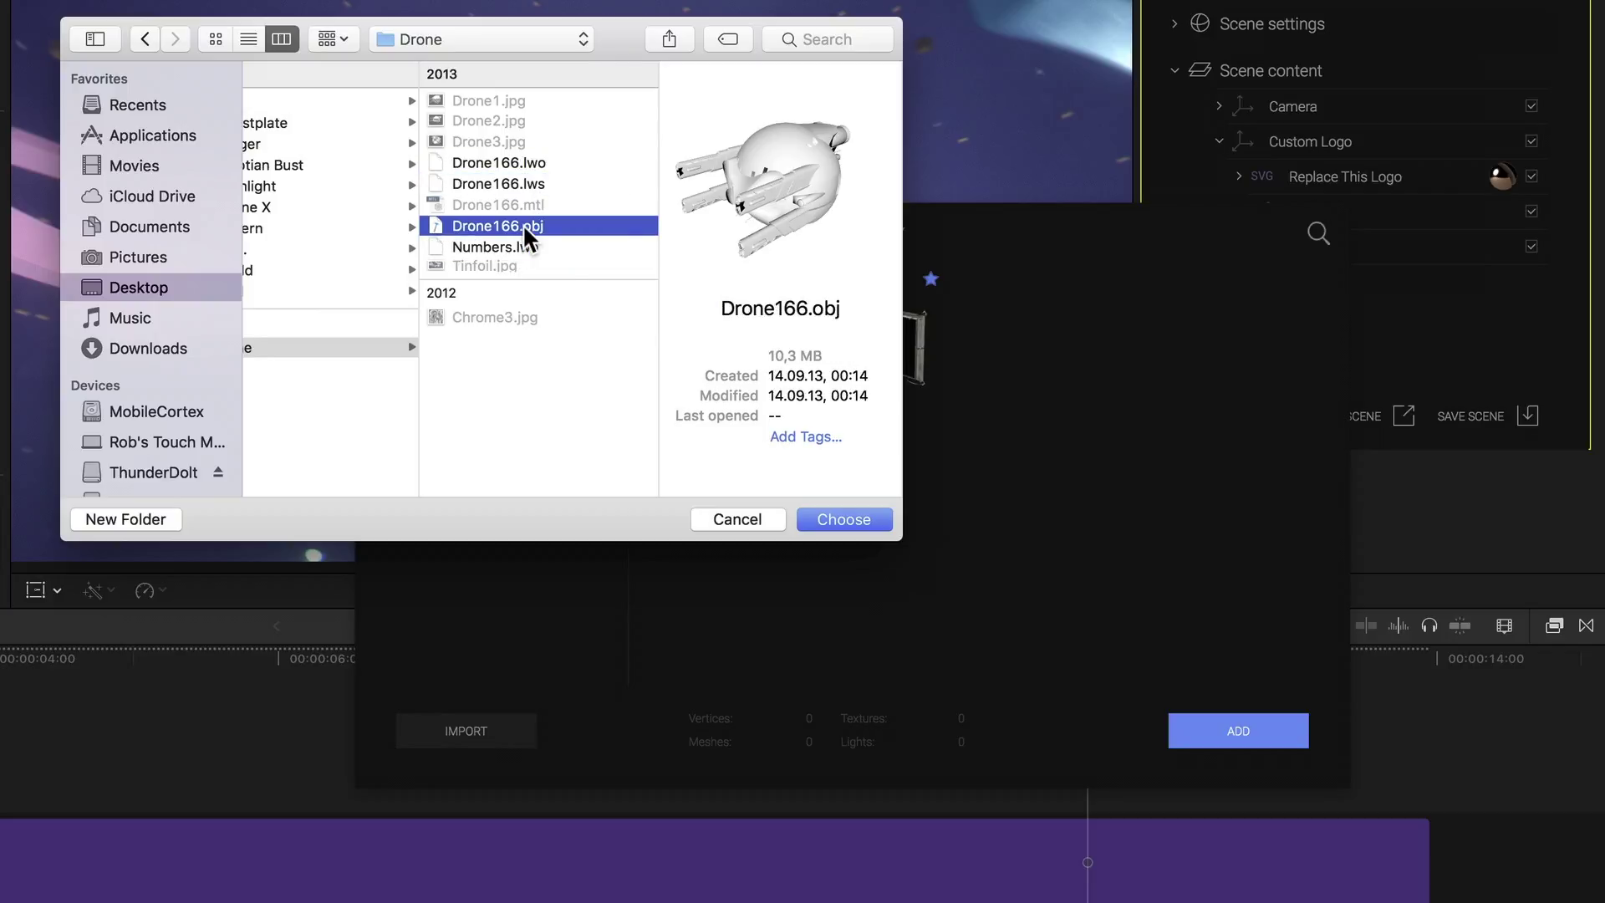
left_click_drag(840, 224, 813, 203)
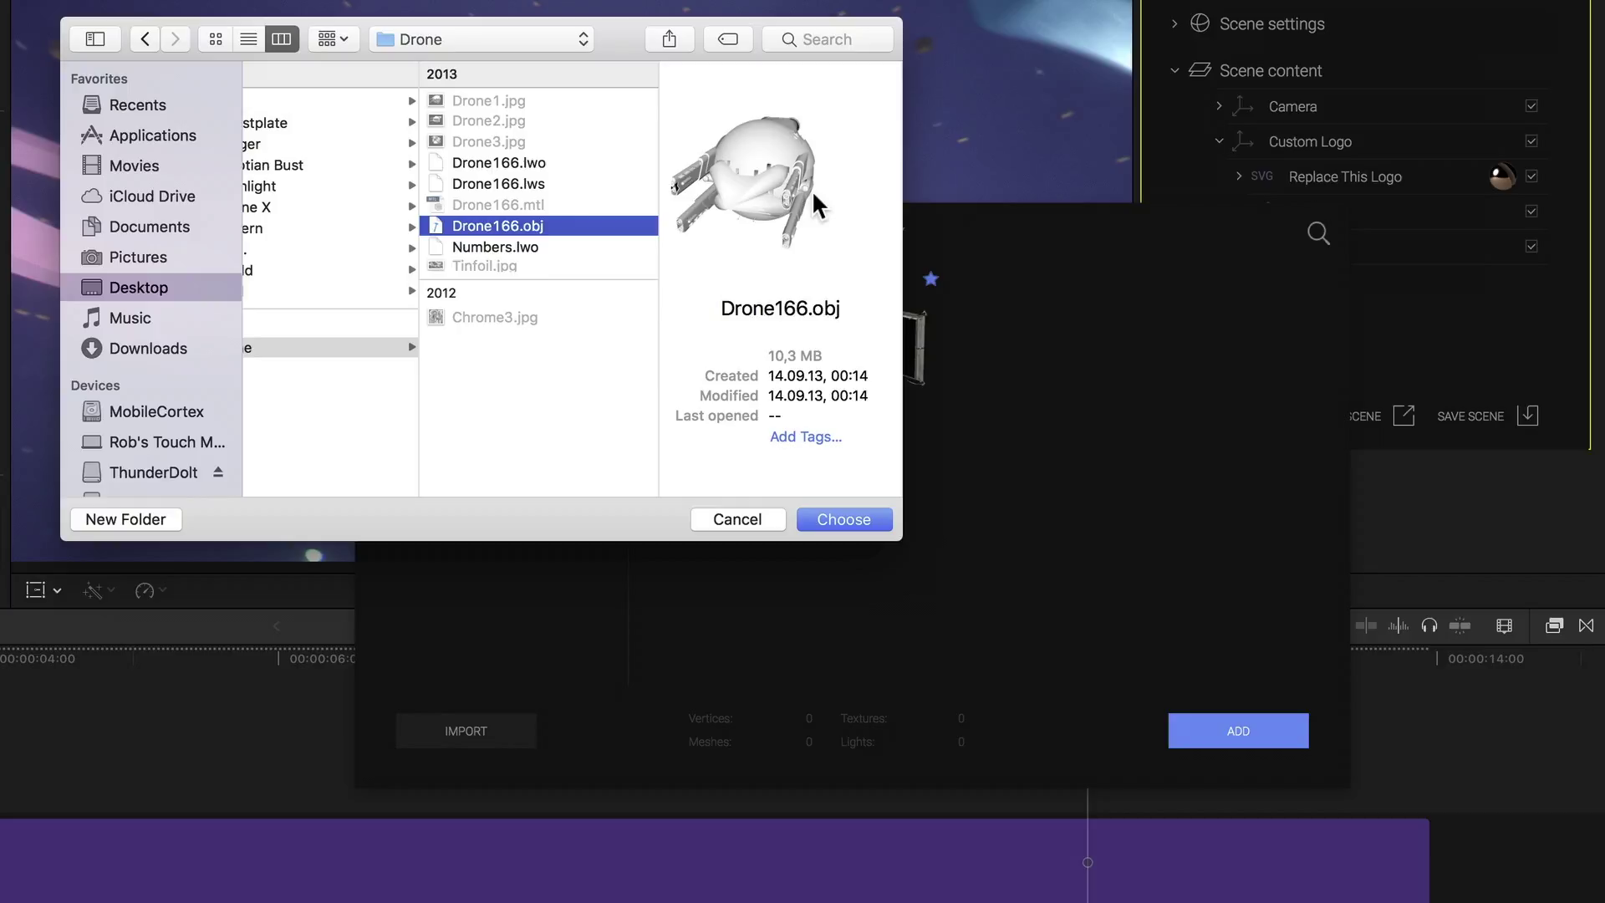
left_click_drag(750, 190, 793, 186)
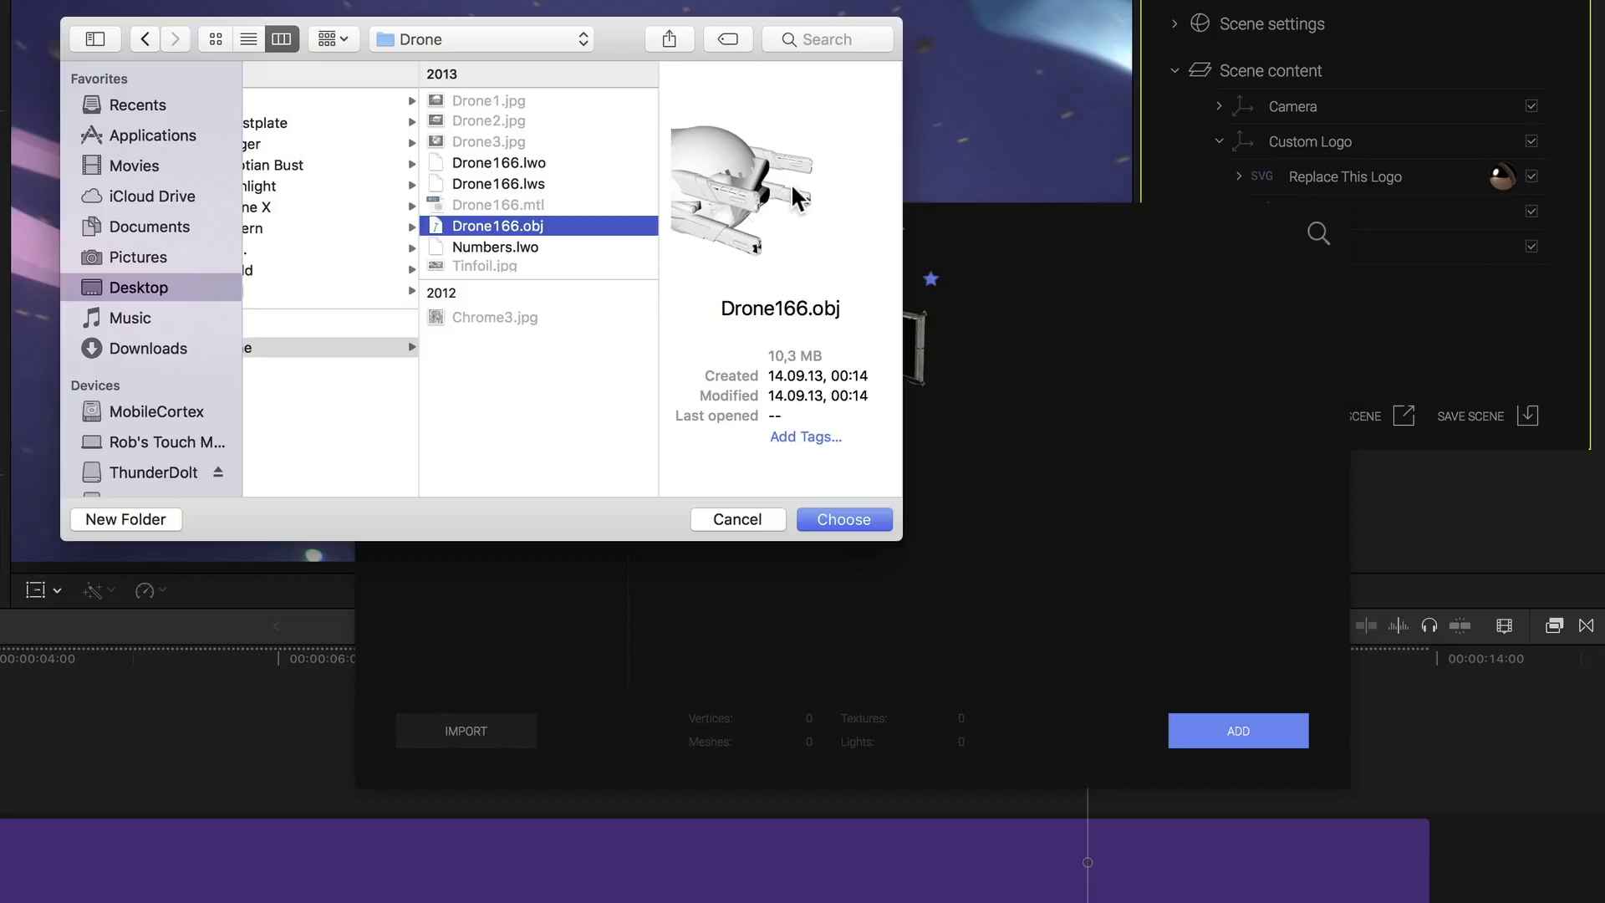
- Choose the Lantern folder's scene.gltf as the model to import
scroll(414, 219, "left", 5)
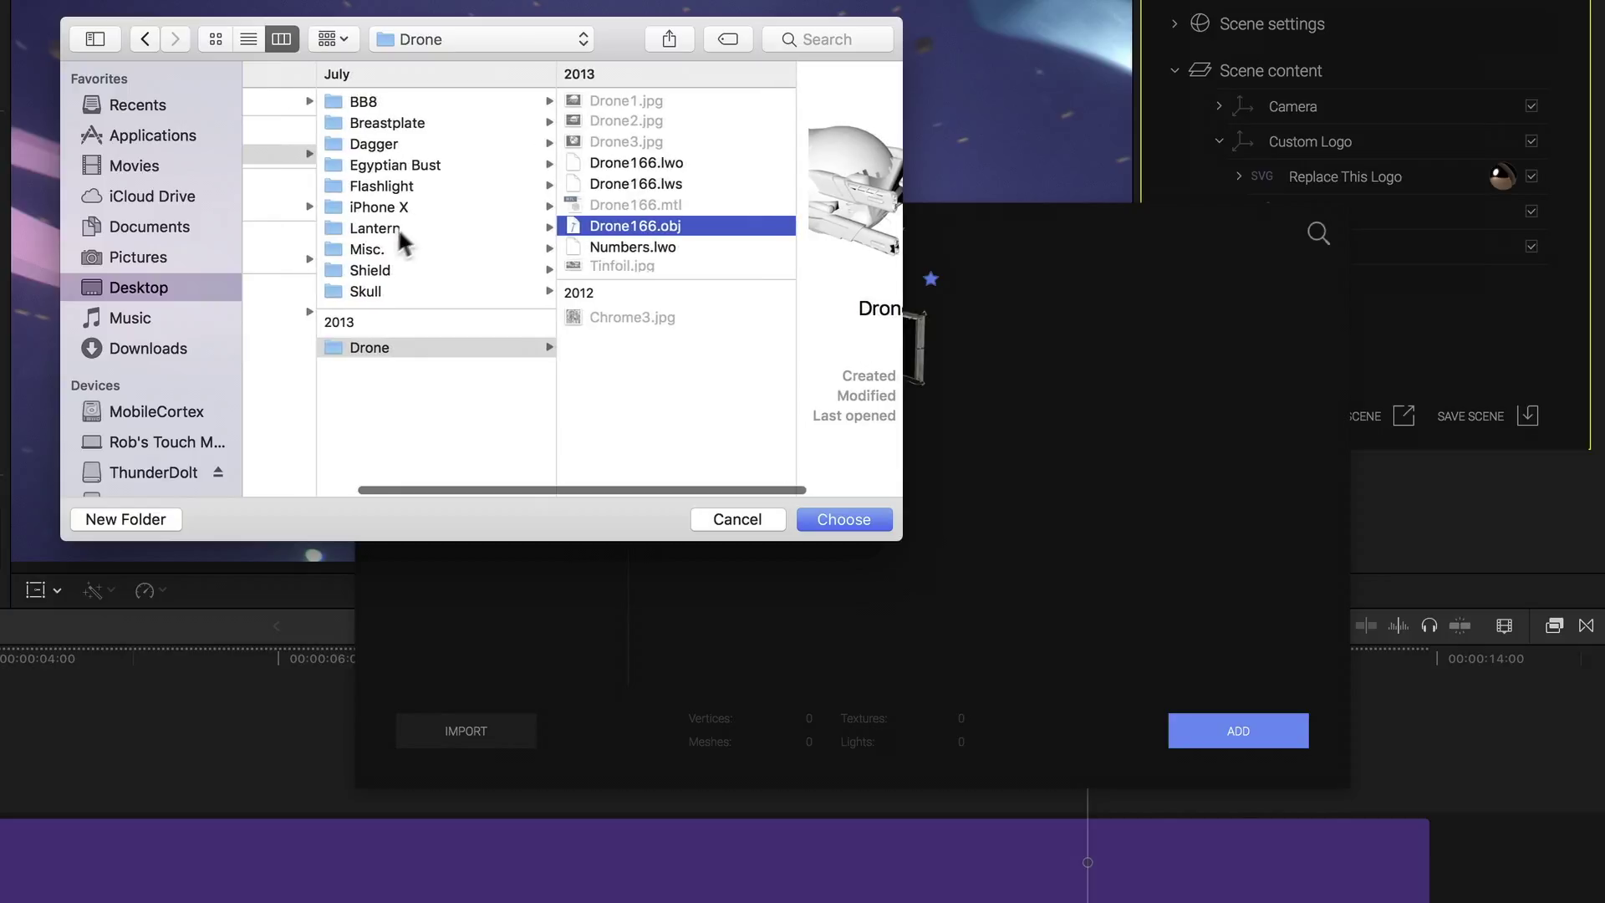
left_click(394, 229)
left_click(640, 123)
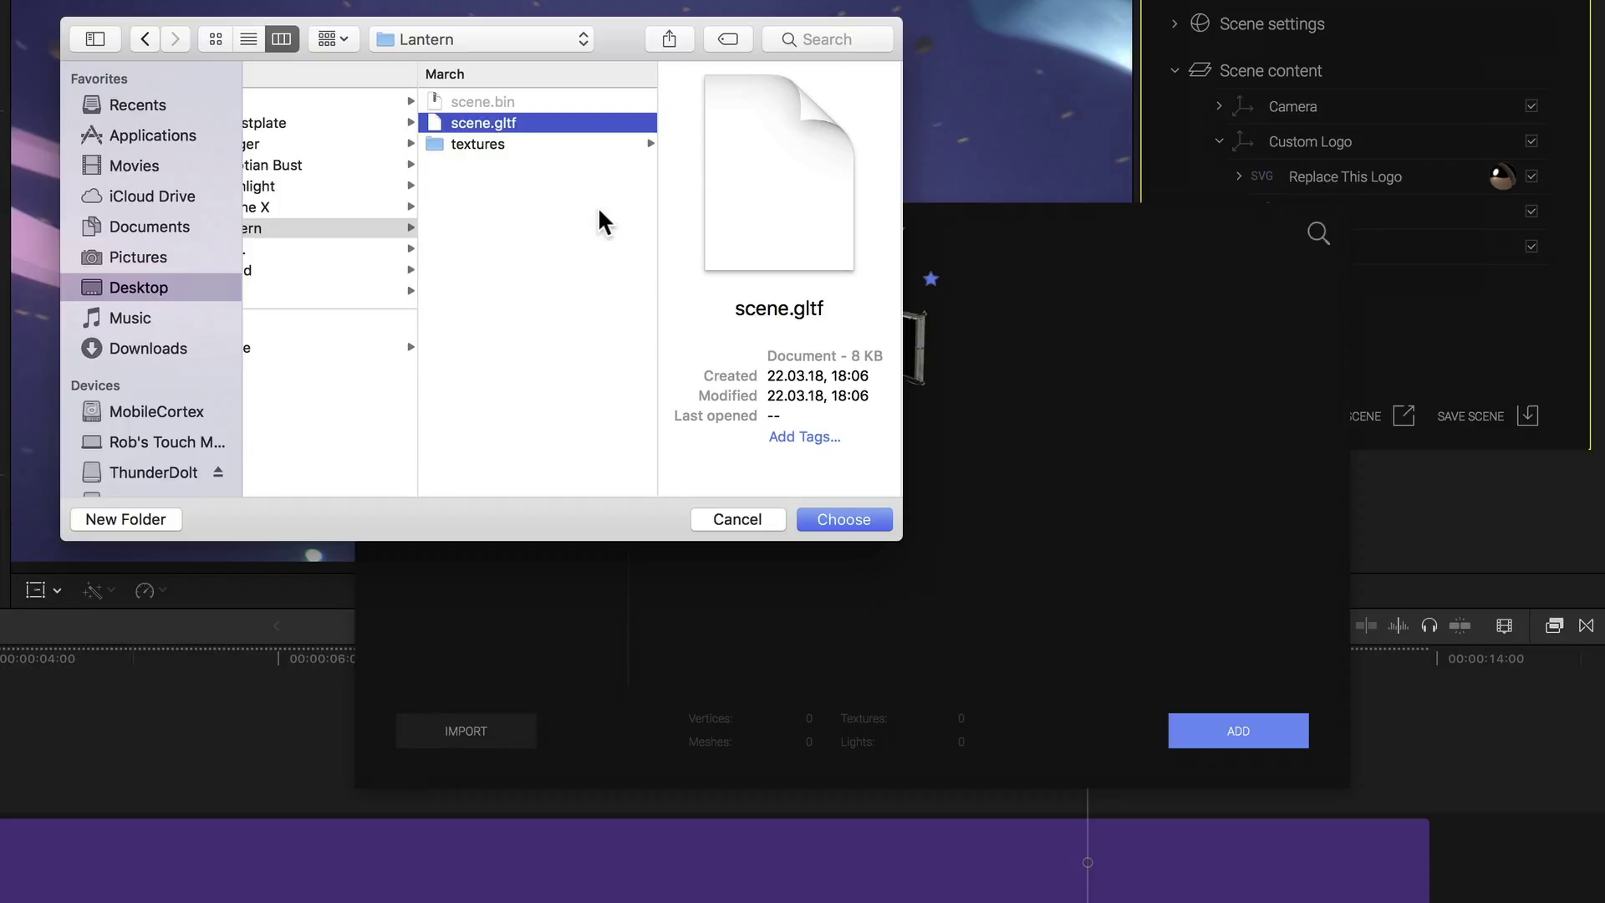
left_click(846, 518)
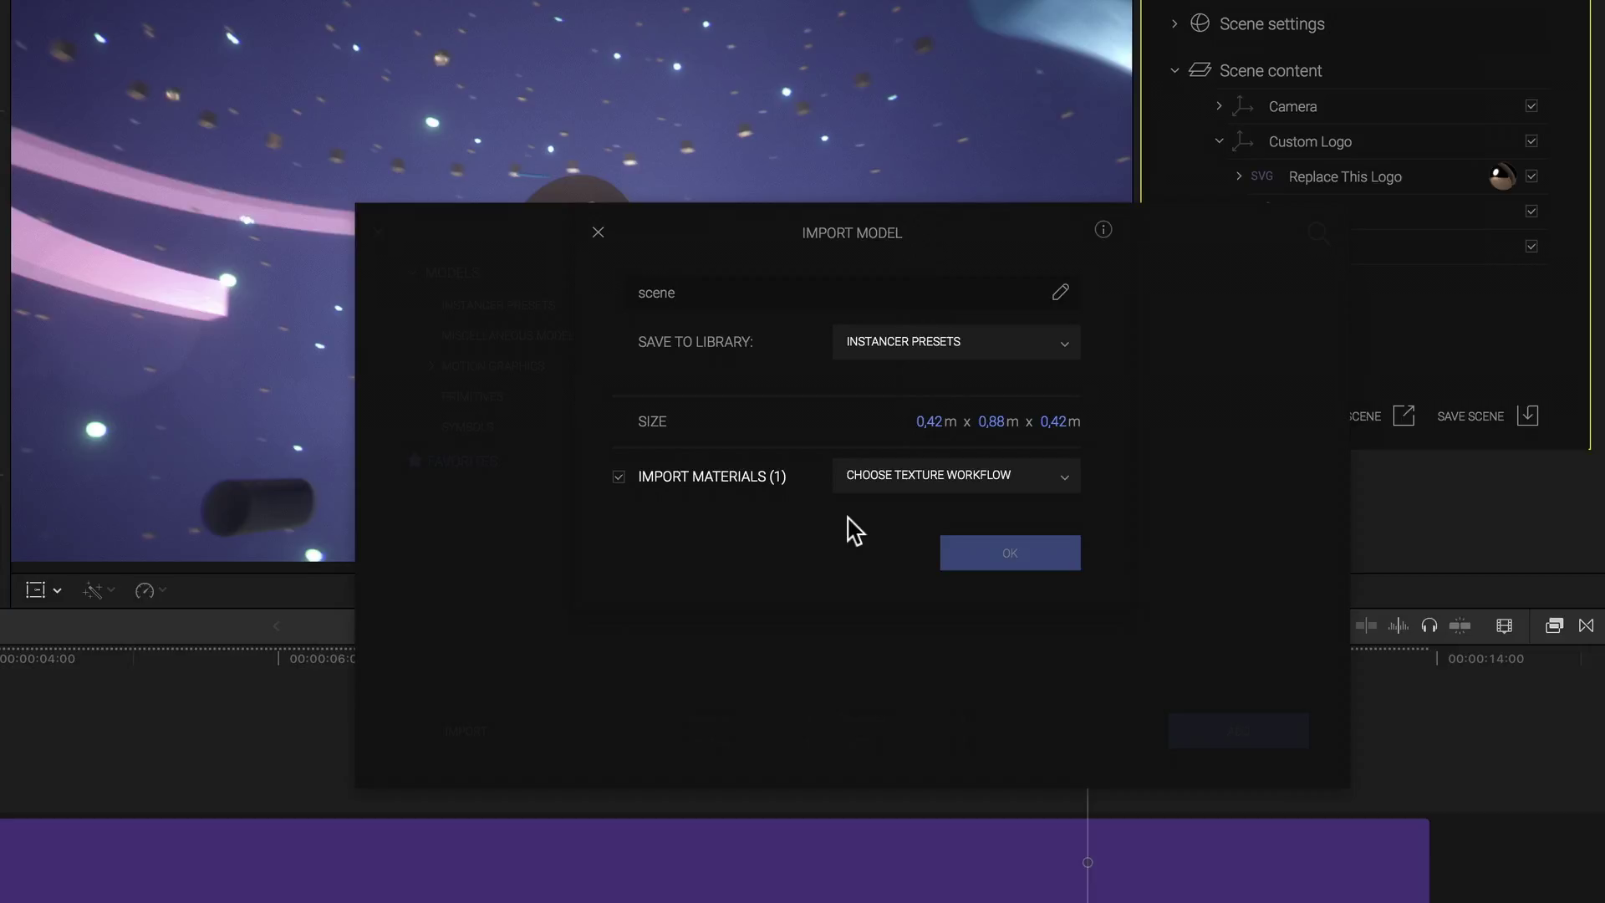
- Rename the imported model to Lantern and save it to a newly created custom library category
key("BackSpace")
key("BackSpace")
key("BackSpace")
key("BackSpace")
key("BackSpace")
type("Lantern")
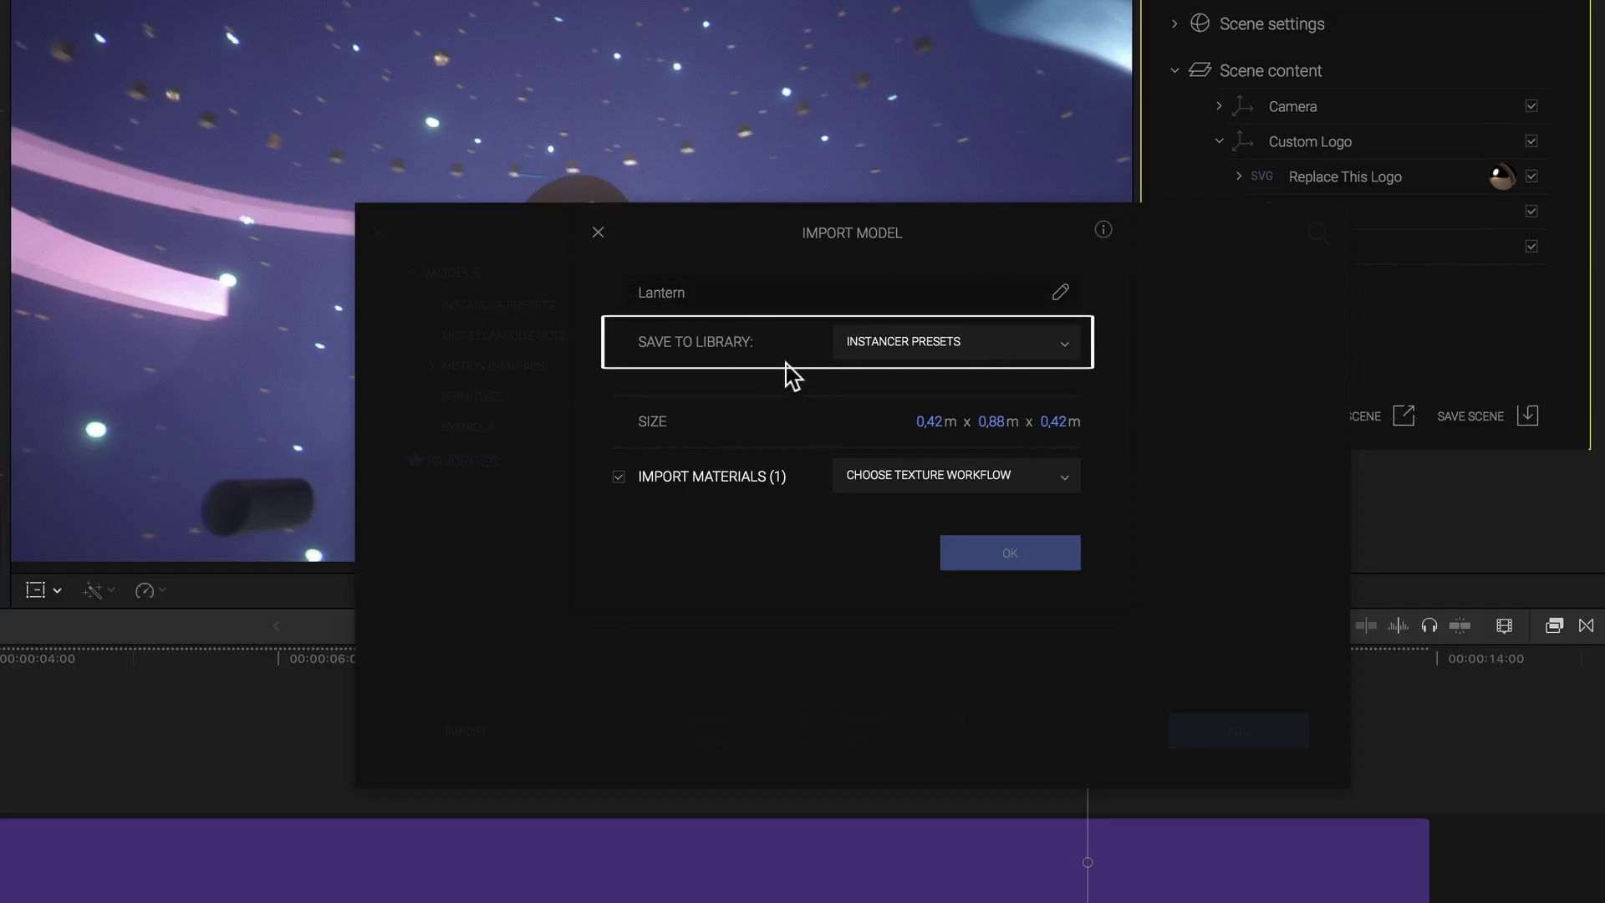
left_click(1037, 345)
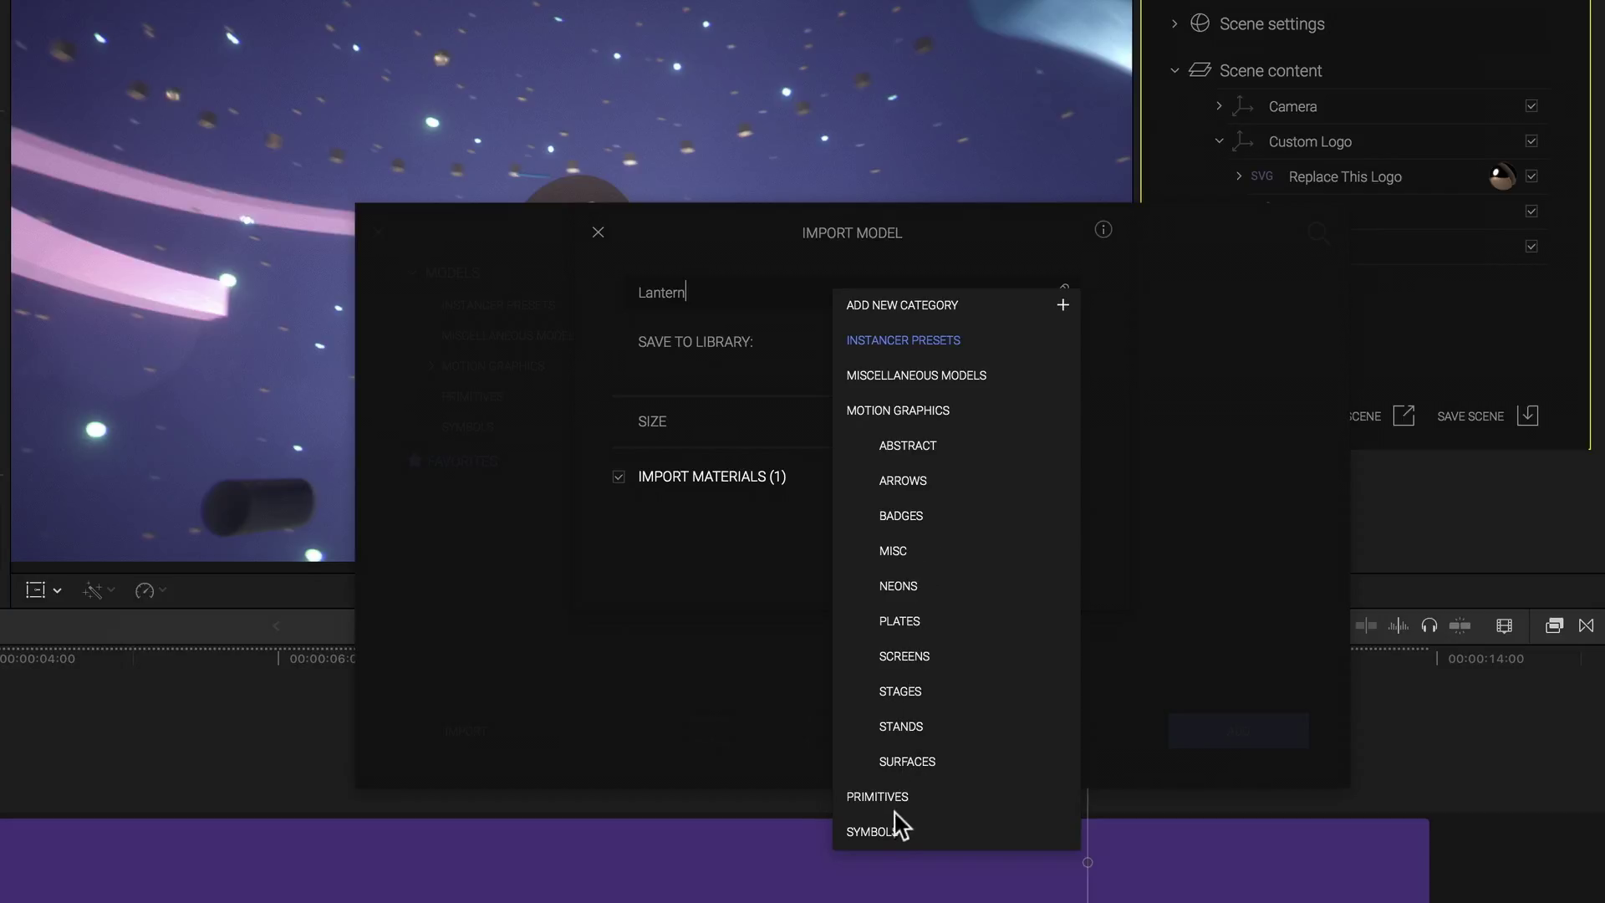
left_click(942, 310)
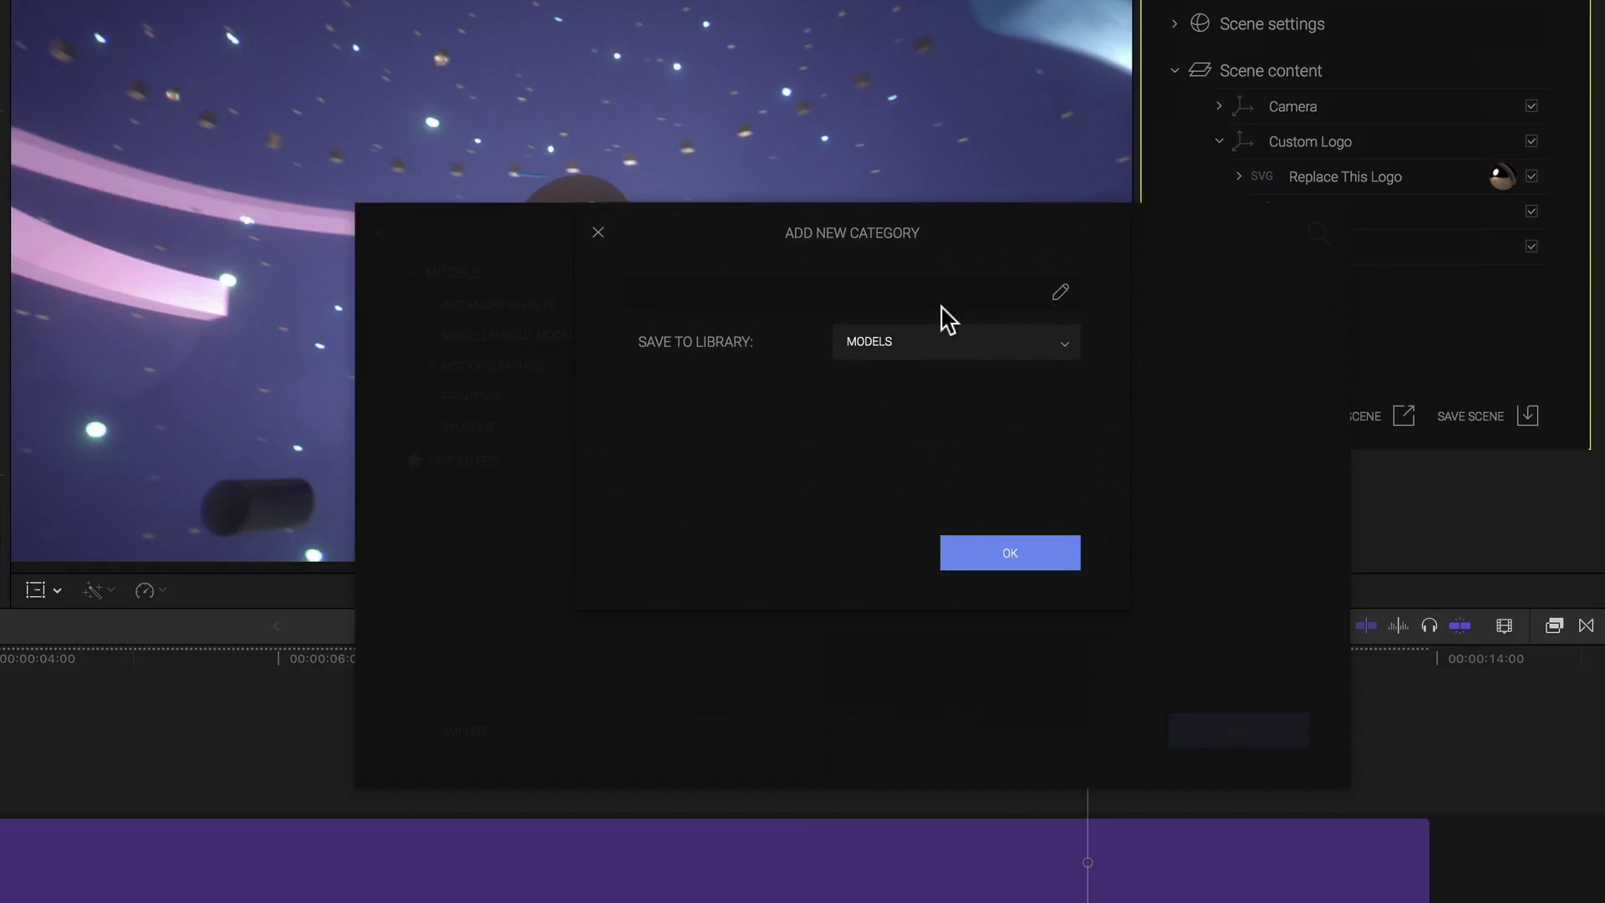
type("ROB'S")
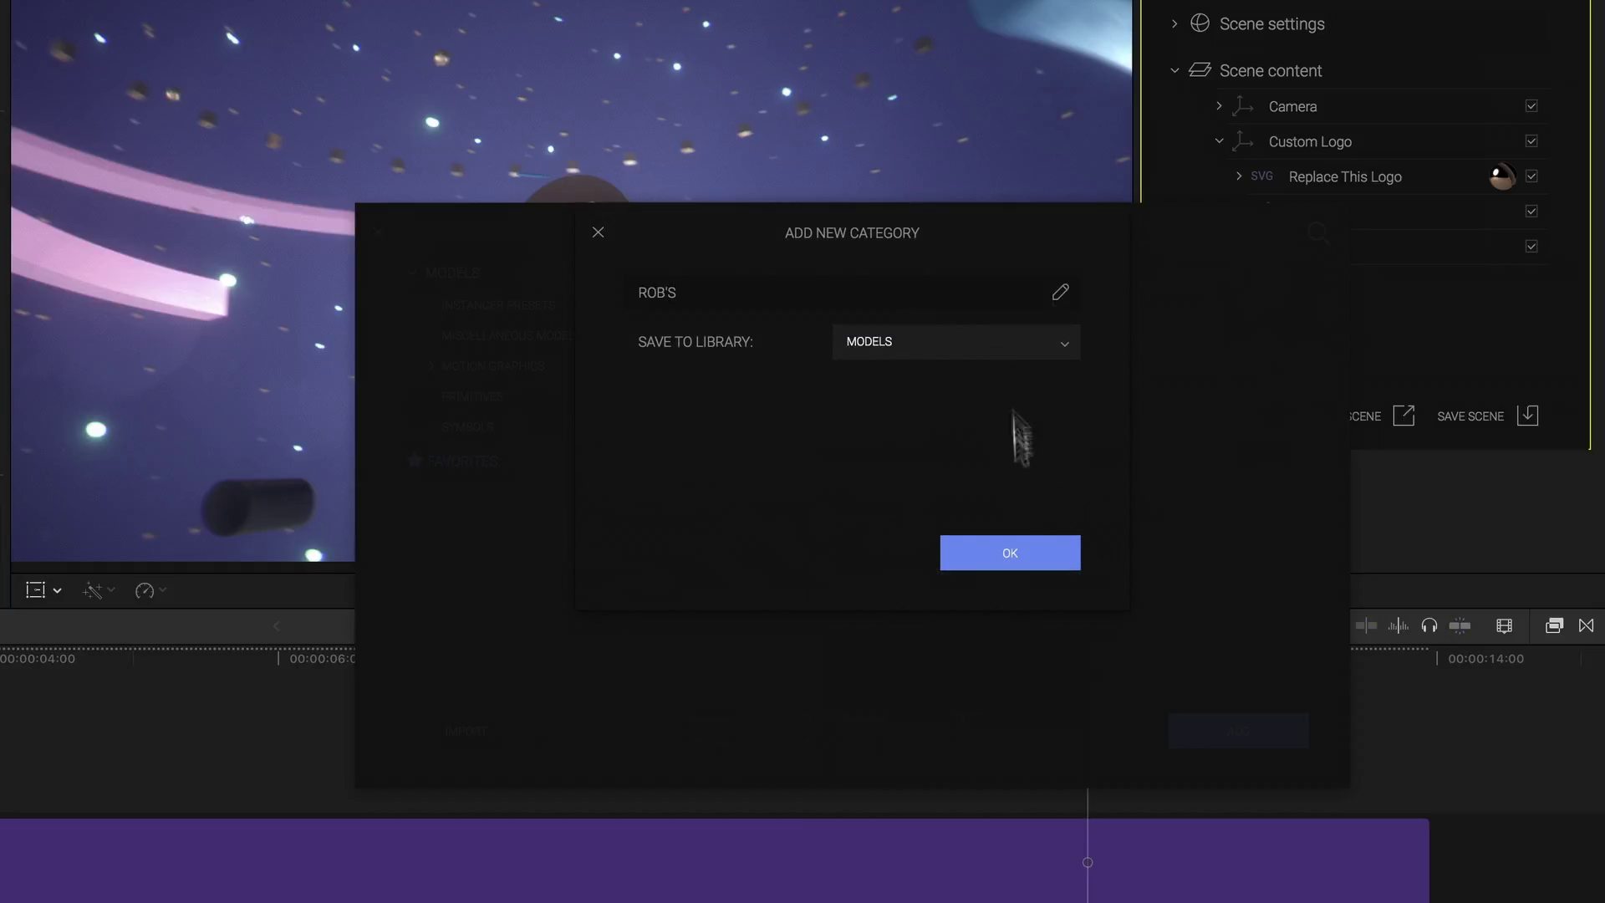
left_click(1013, 555)
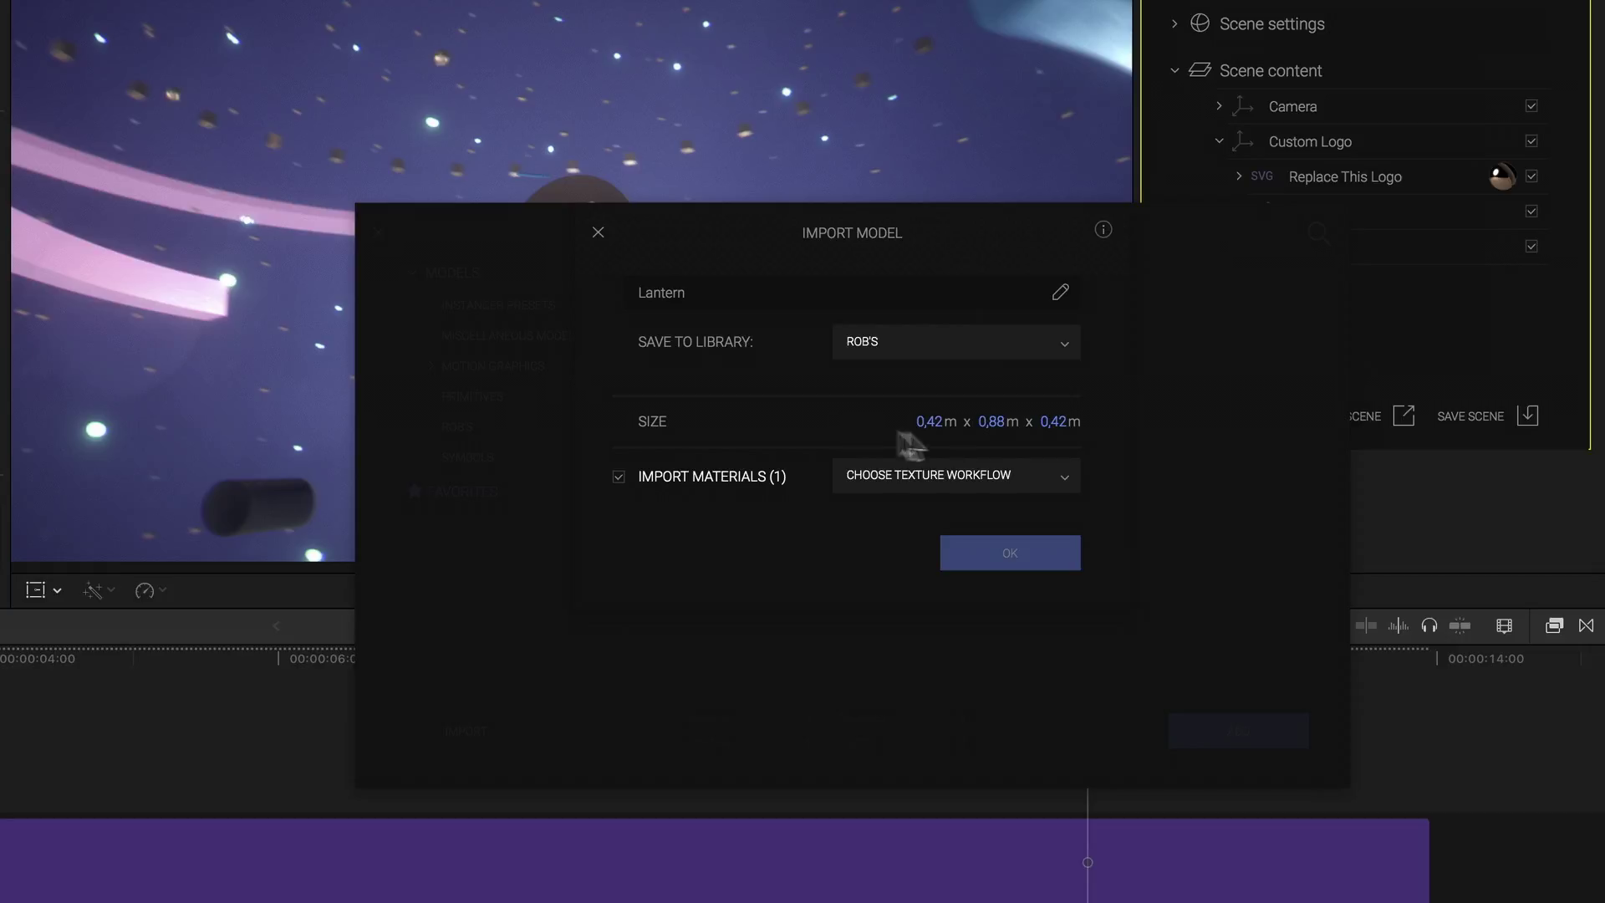
- Make the Lantern 1 m tall with the Metalness Roughness texture workflow and import it
left_click(993, 421)
type("1")
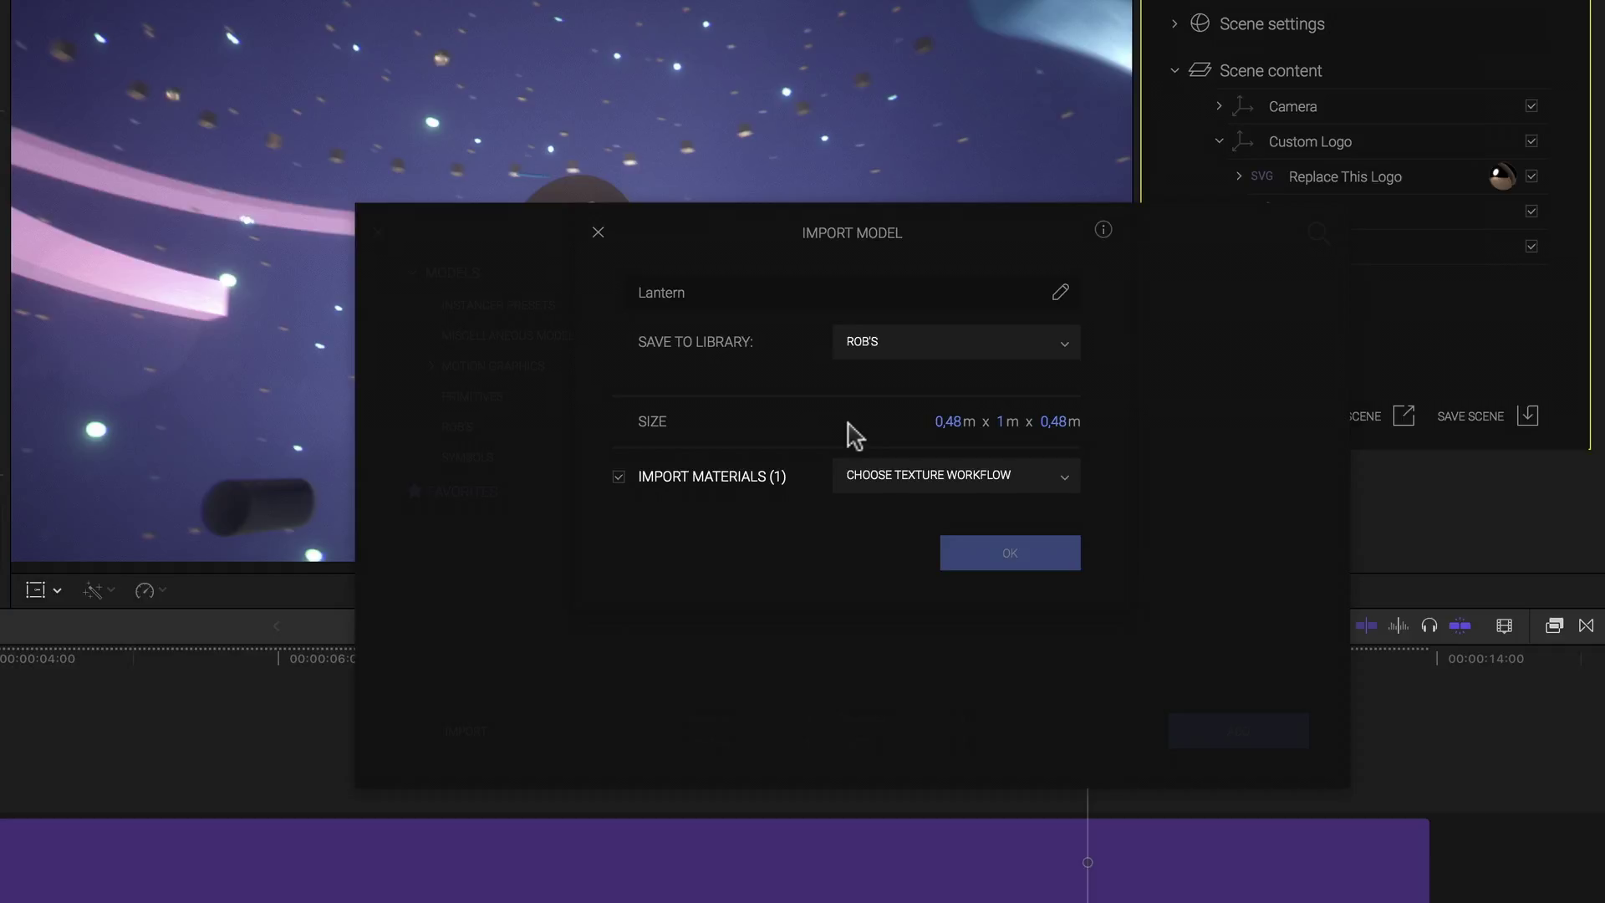
left_click(1060, 483)
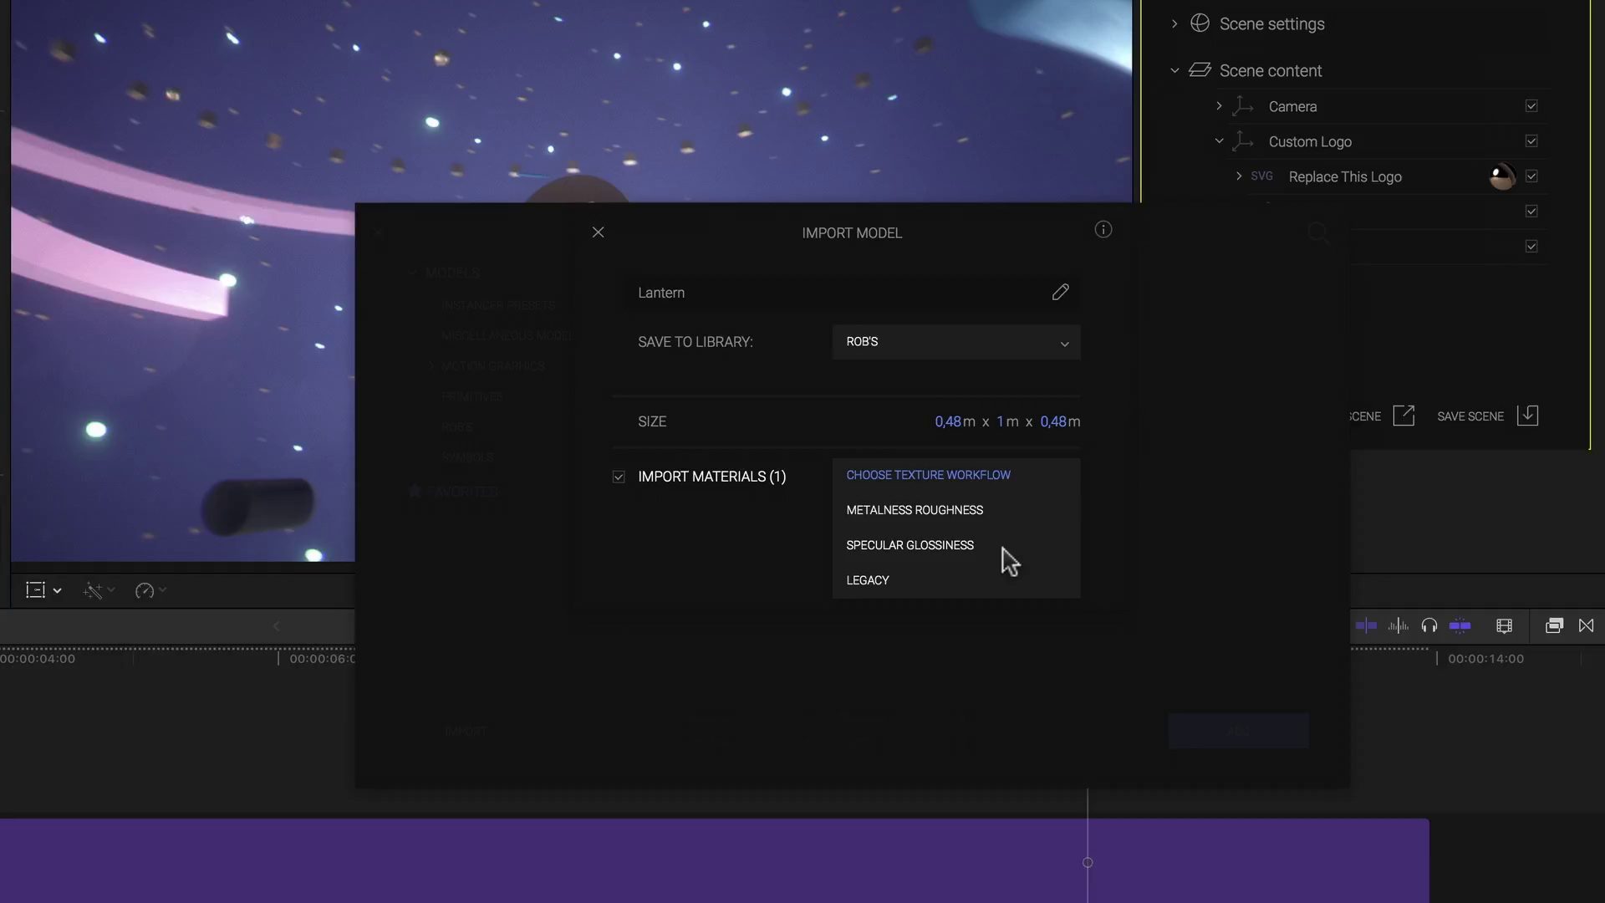
left_click(948, 510)
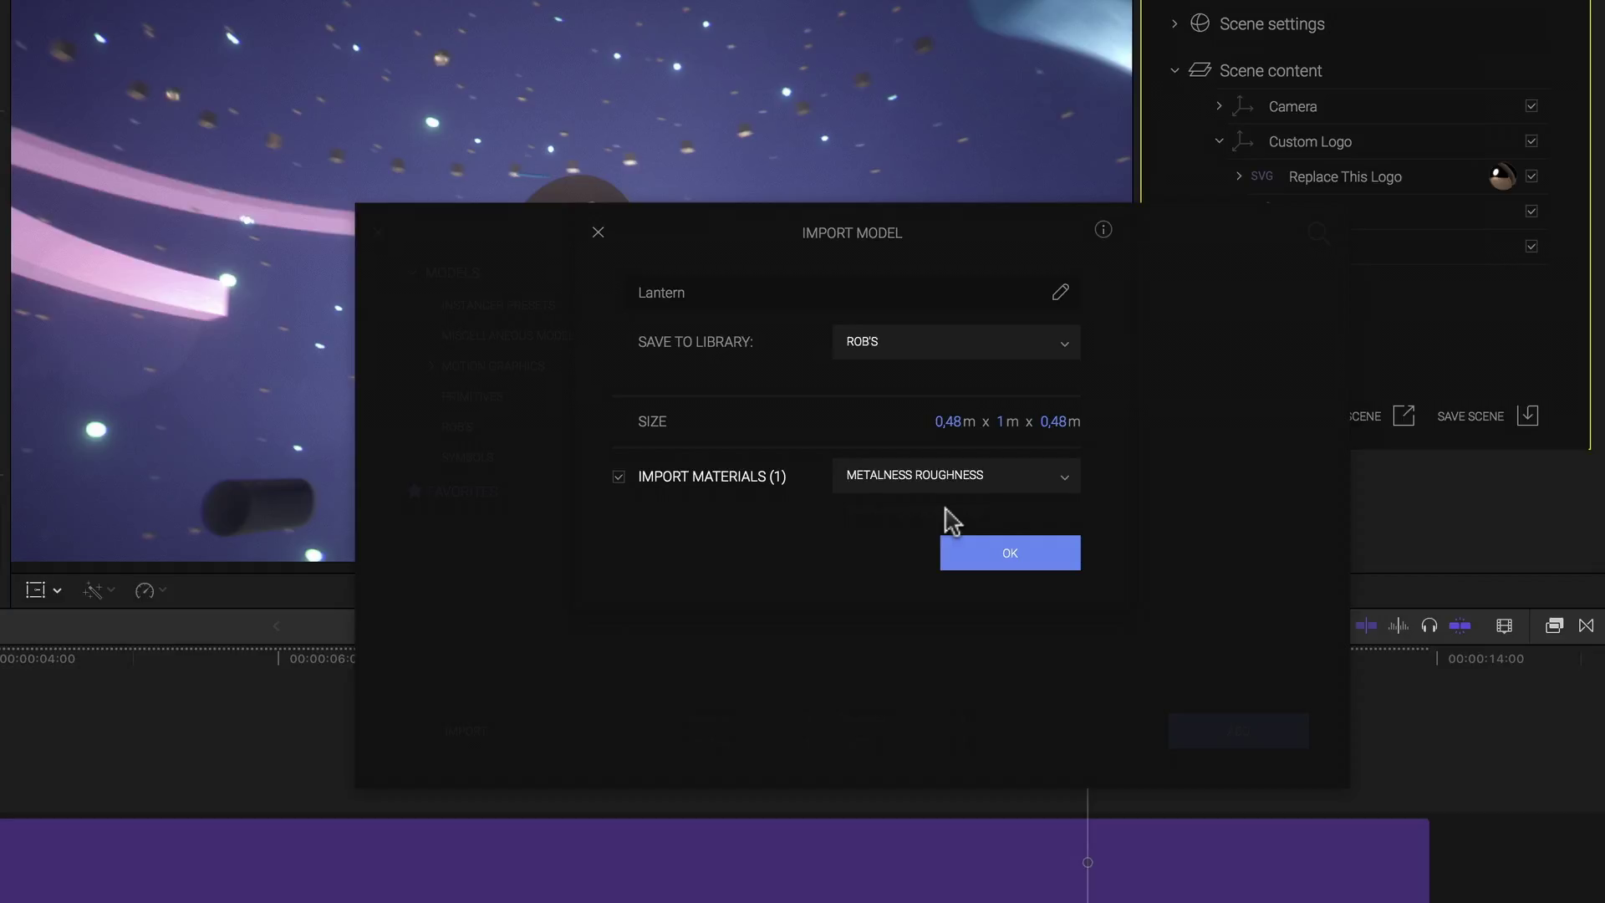
left_click(1013, 560)
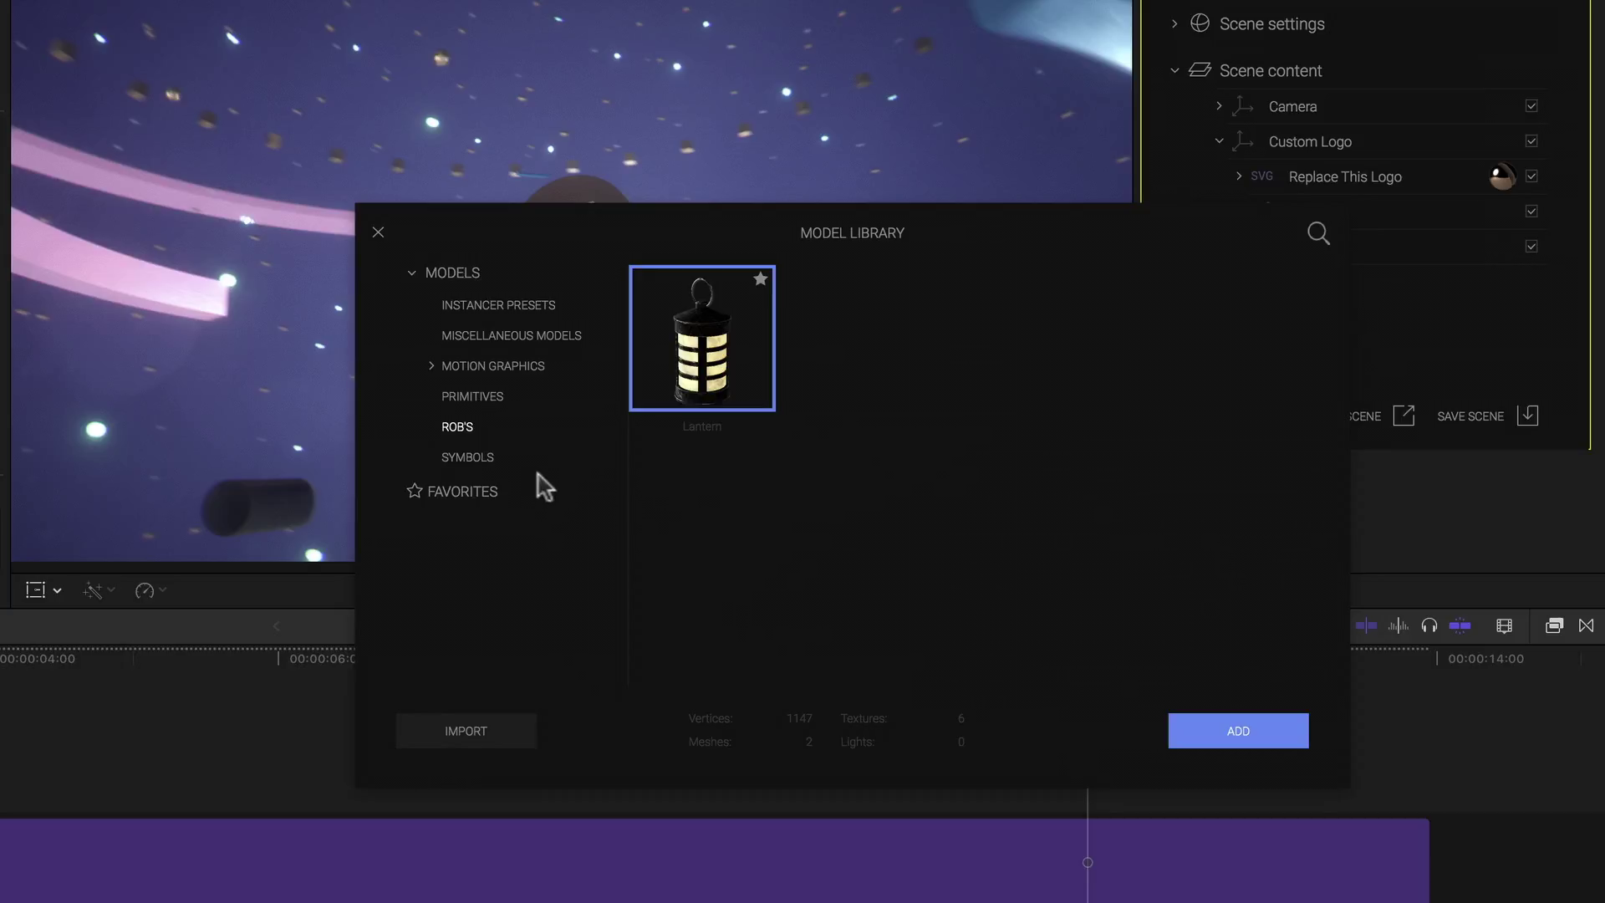
- Browse the Symbols models and the custom collection in the Model Library
left_click(473, 458)
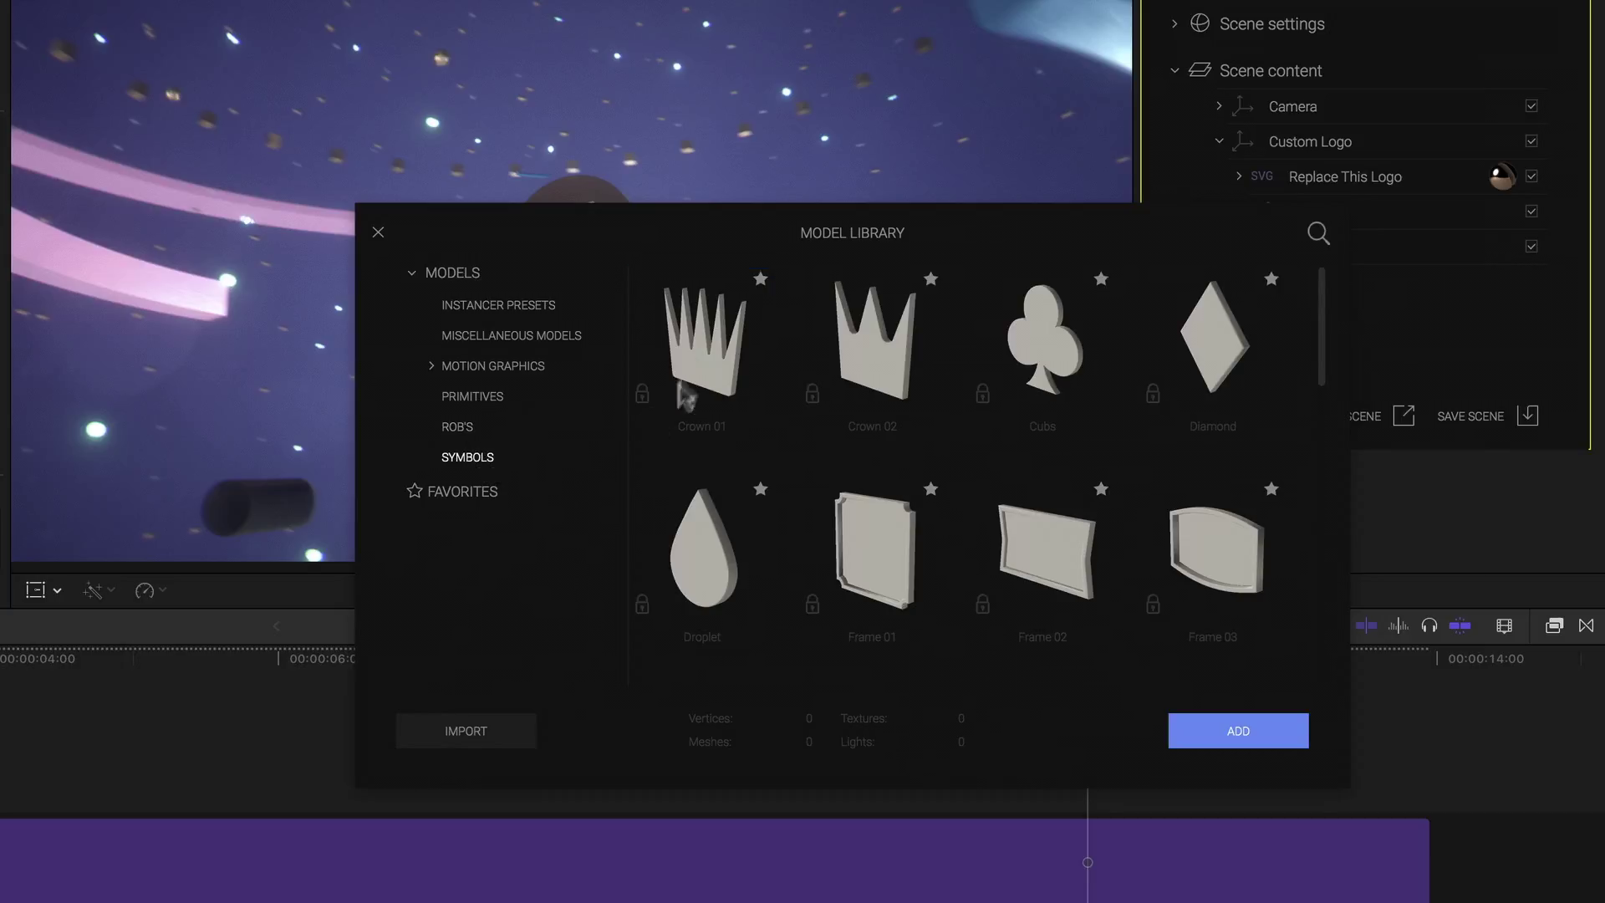
left_click(861, 539, "ctrl")
left_click(1049, 560, "ctrl")
left_click(1055, 374, "ctrl")
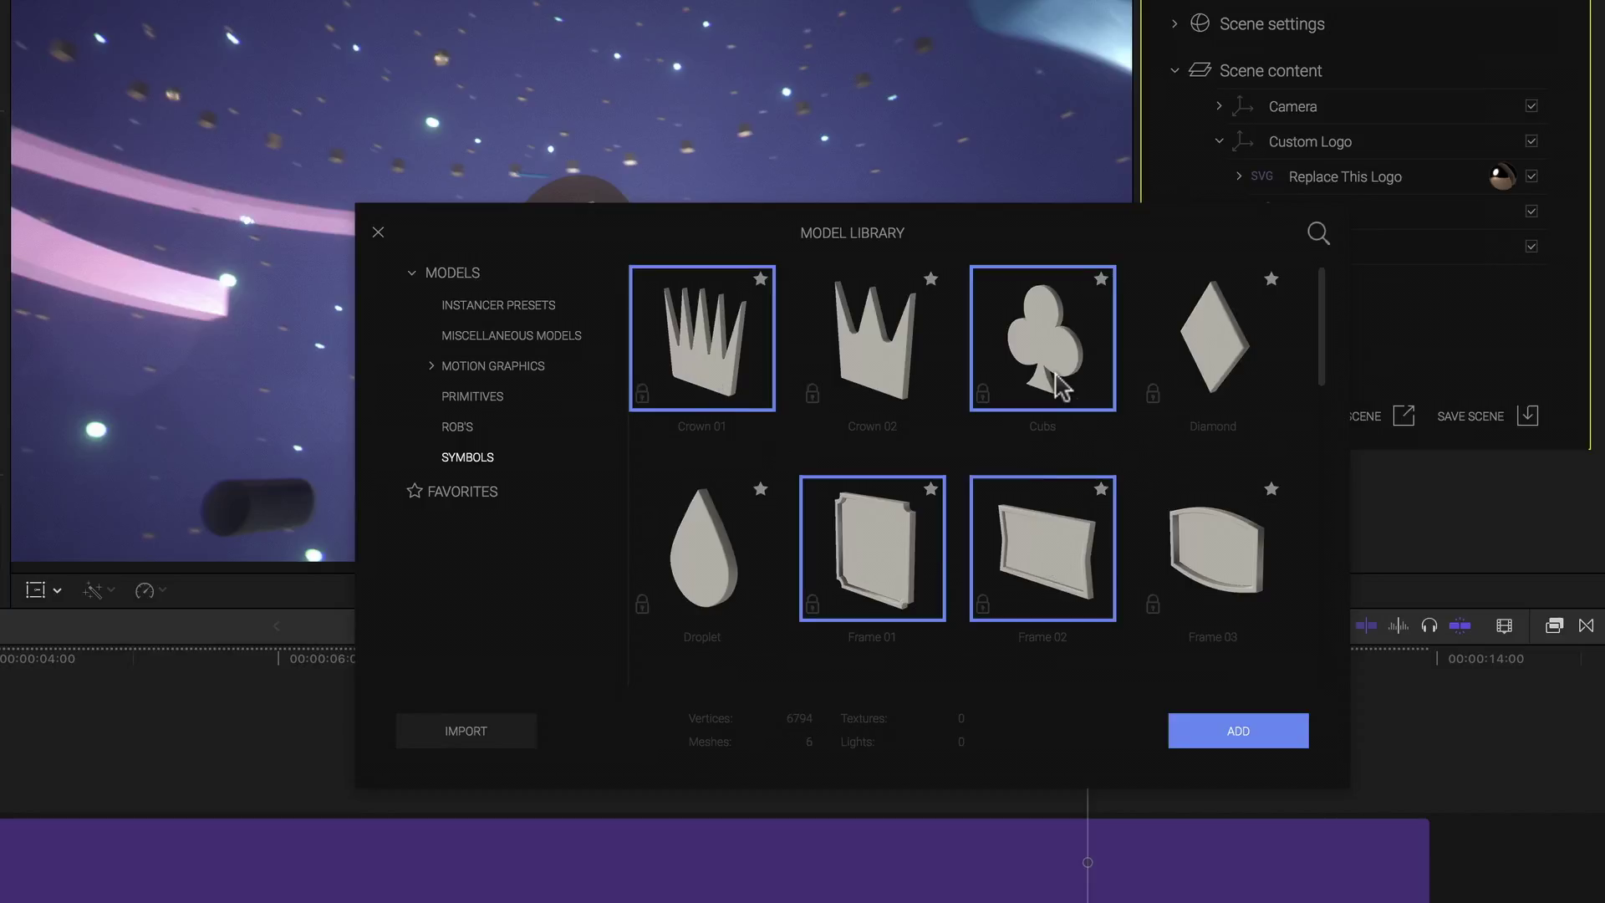
left_click(452, 430)
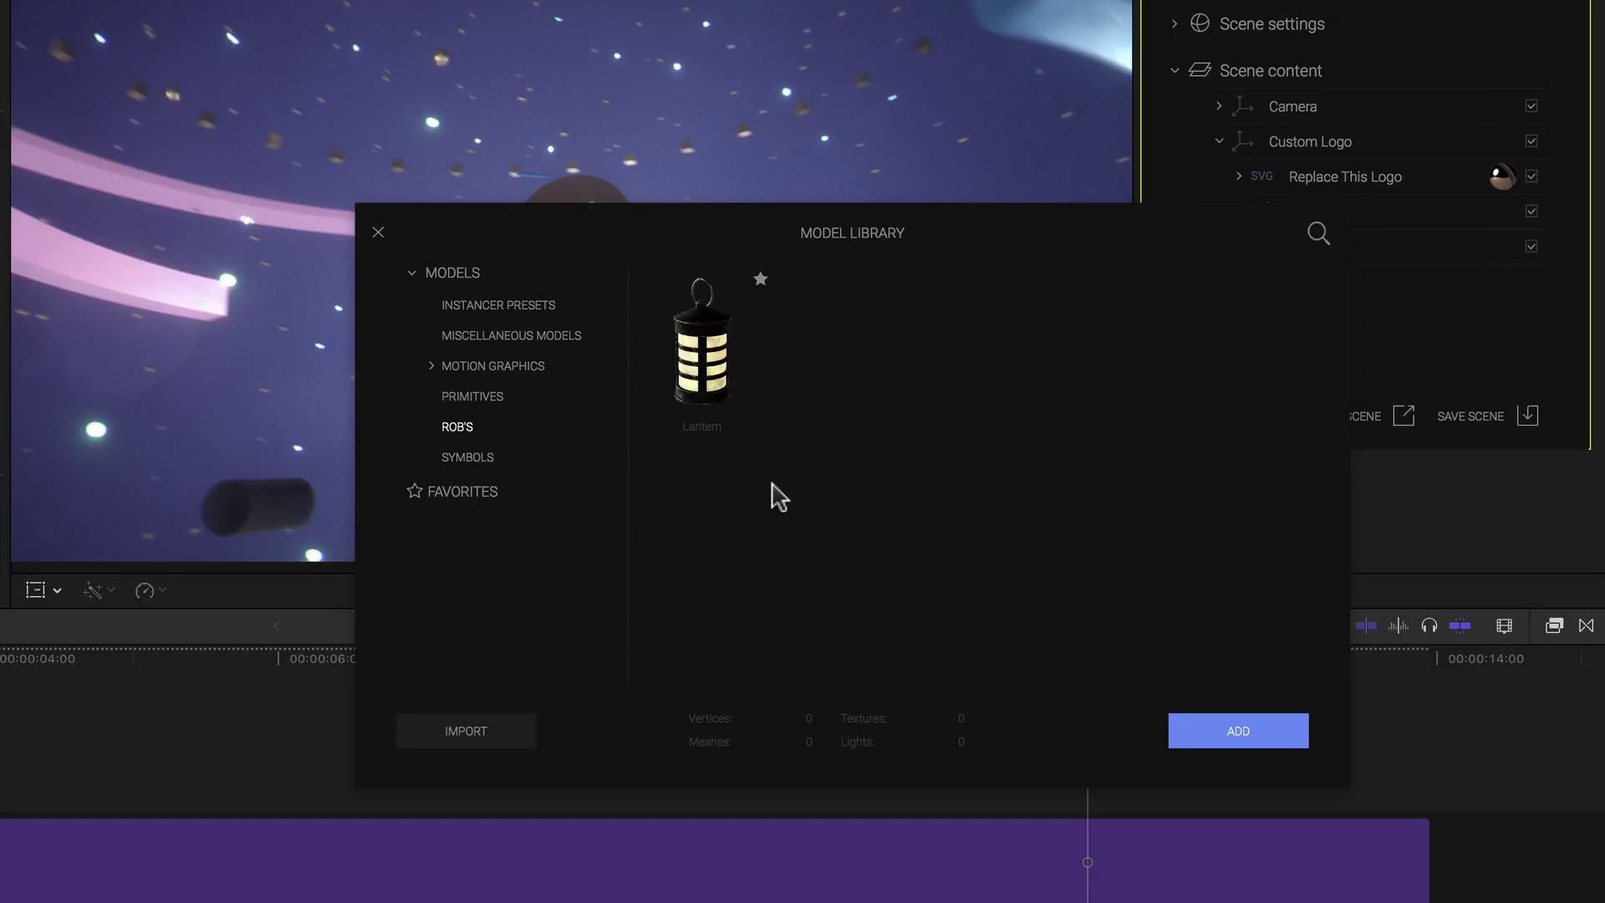
- Add Metal Neon Stage from Motion Graphics > Stages to the scene
left_click(432, 366)
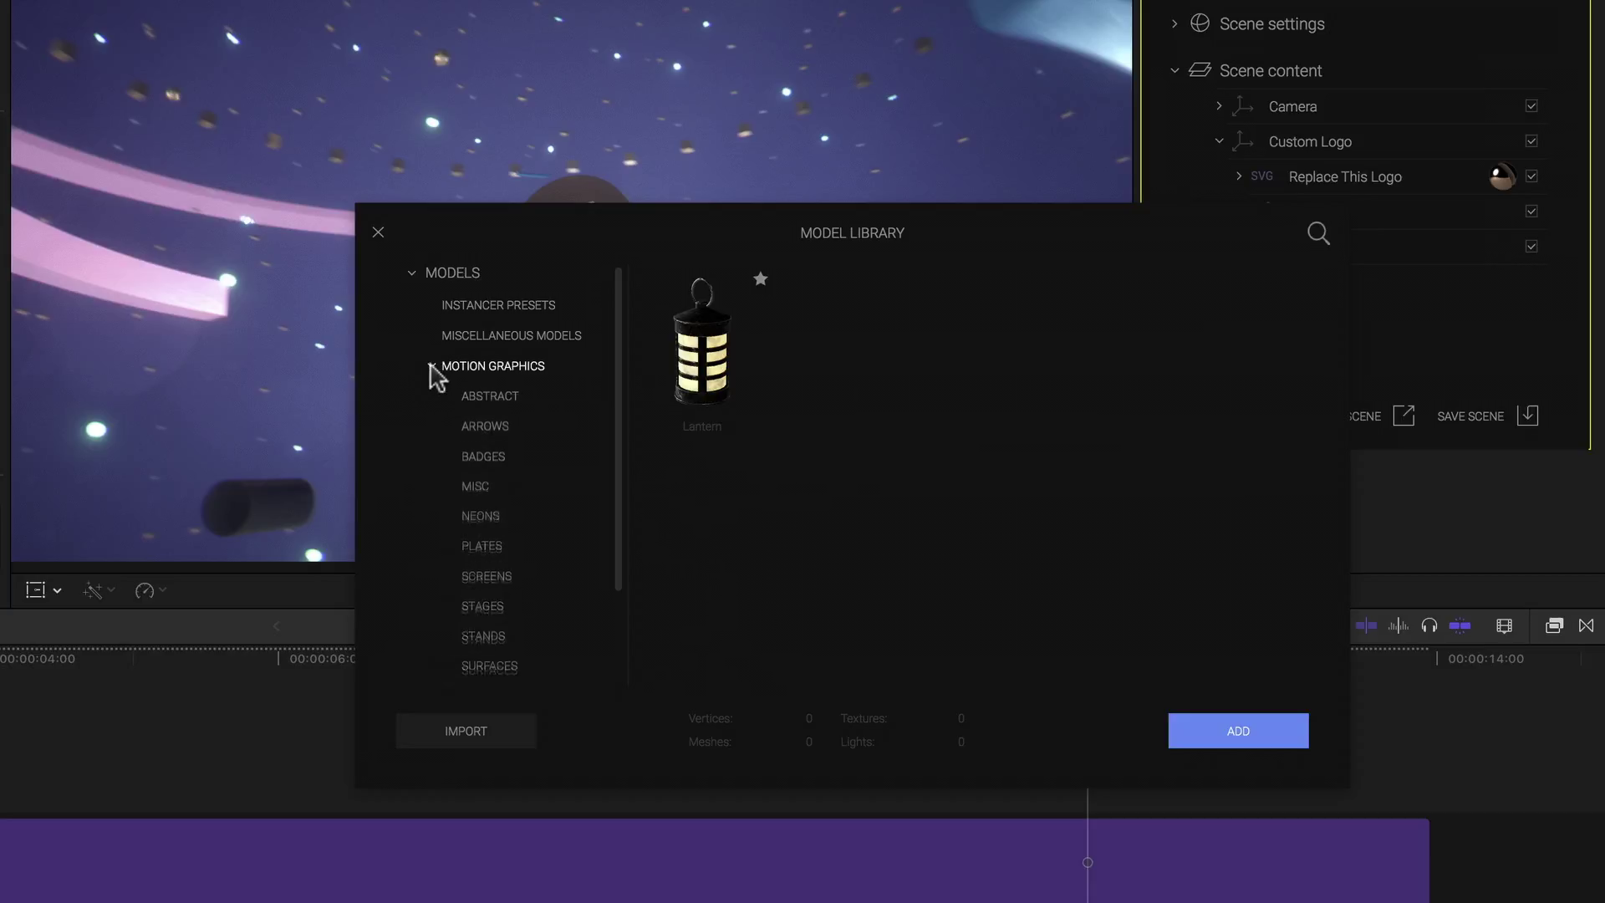
left_click(493, 610)
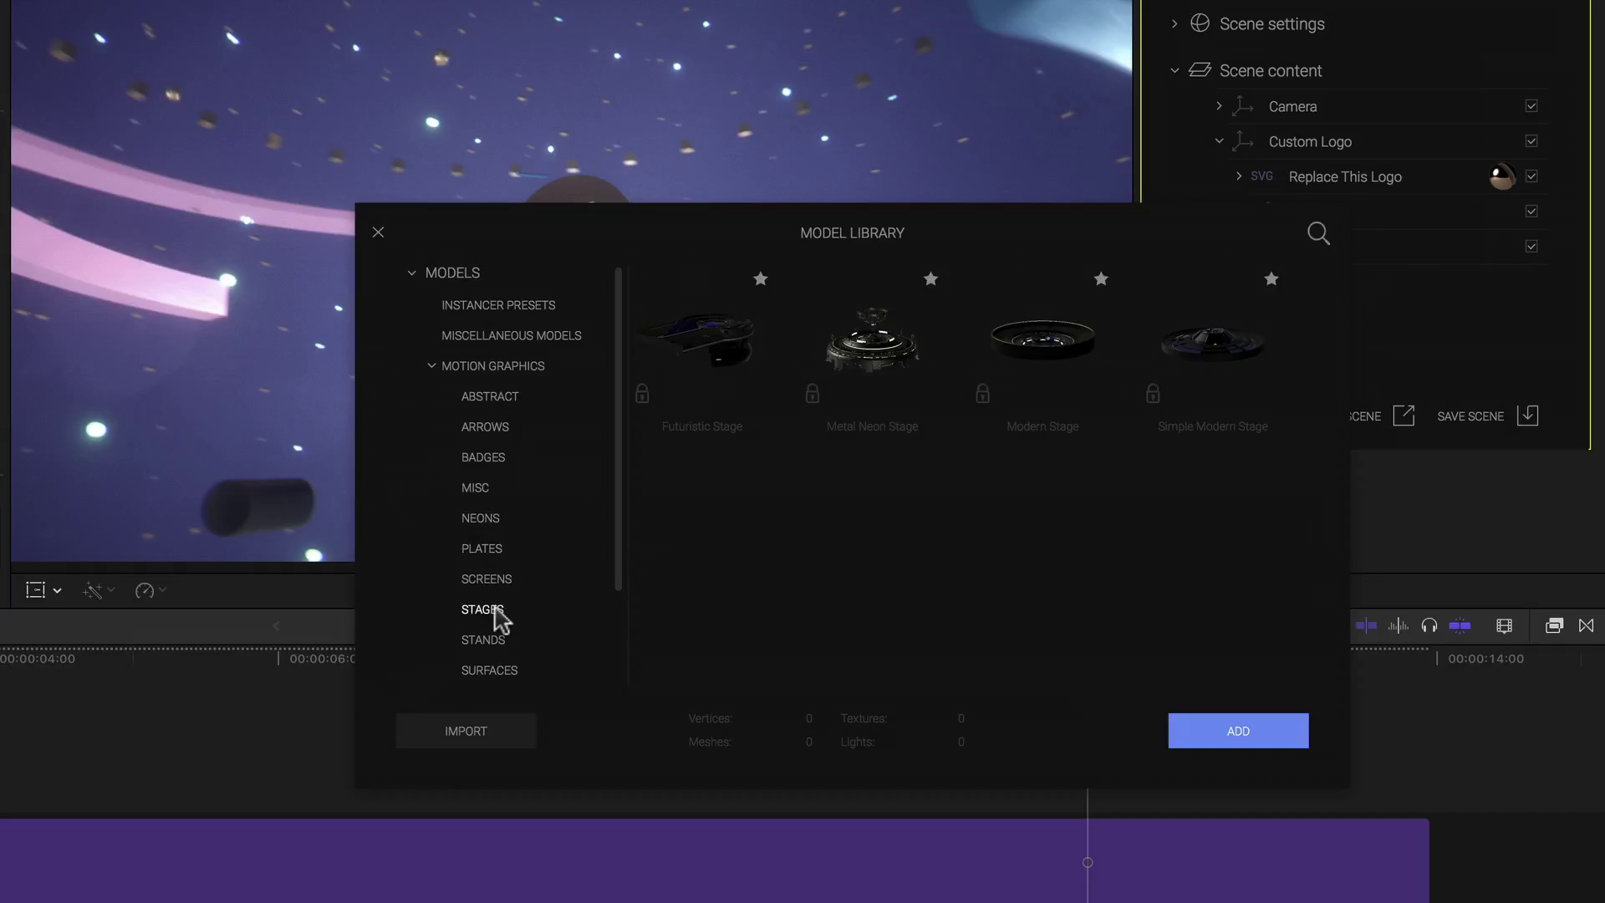
left_click(873, 377)
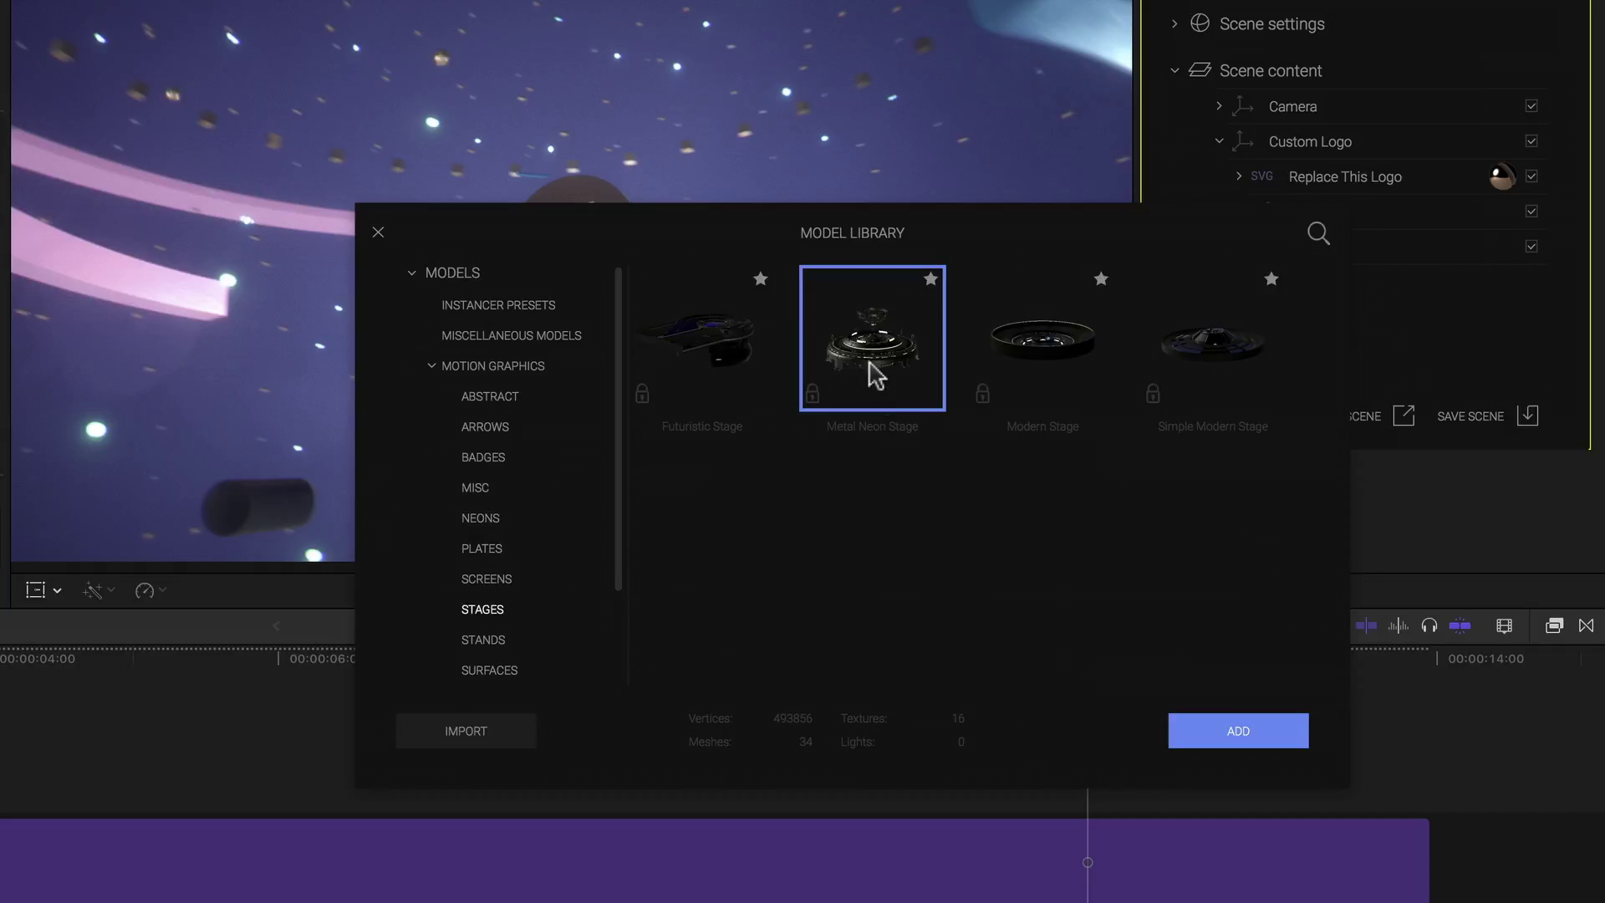
left_click(1228, 737)
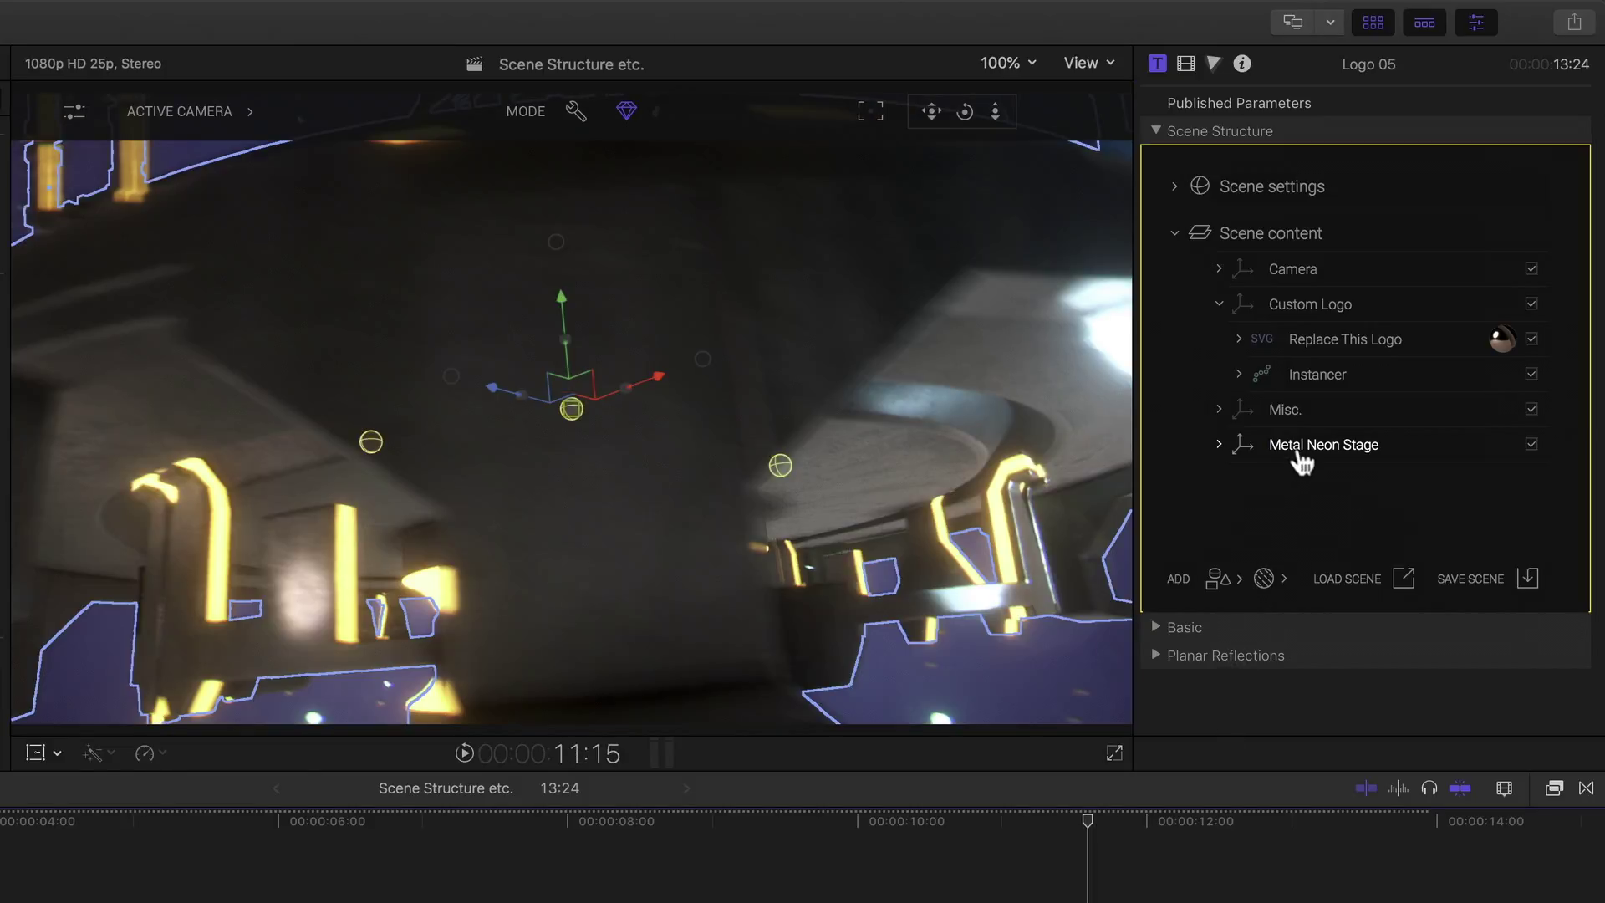
- Place Metal Neon Stage above Misc., scale it to 0,48 and lower it to Position Y -2,17
left_click_drag(1303, 448, 1210, 394)
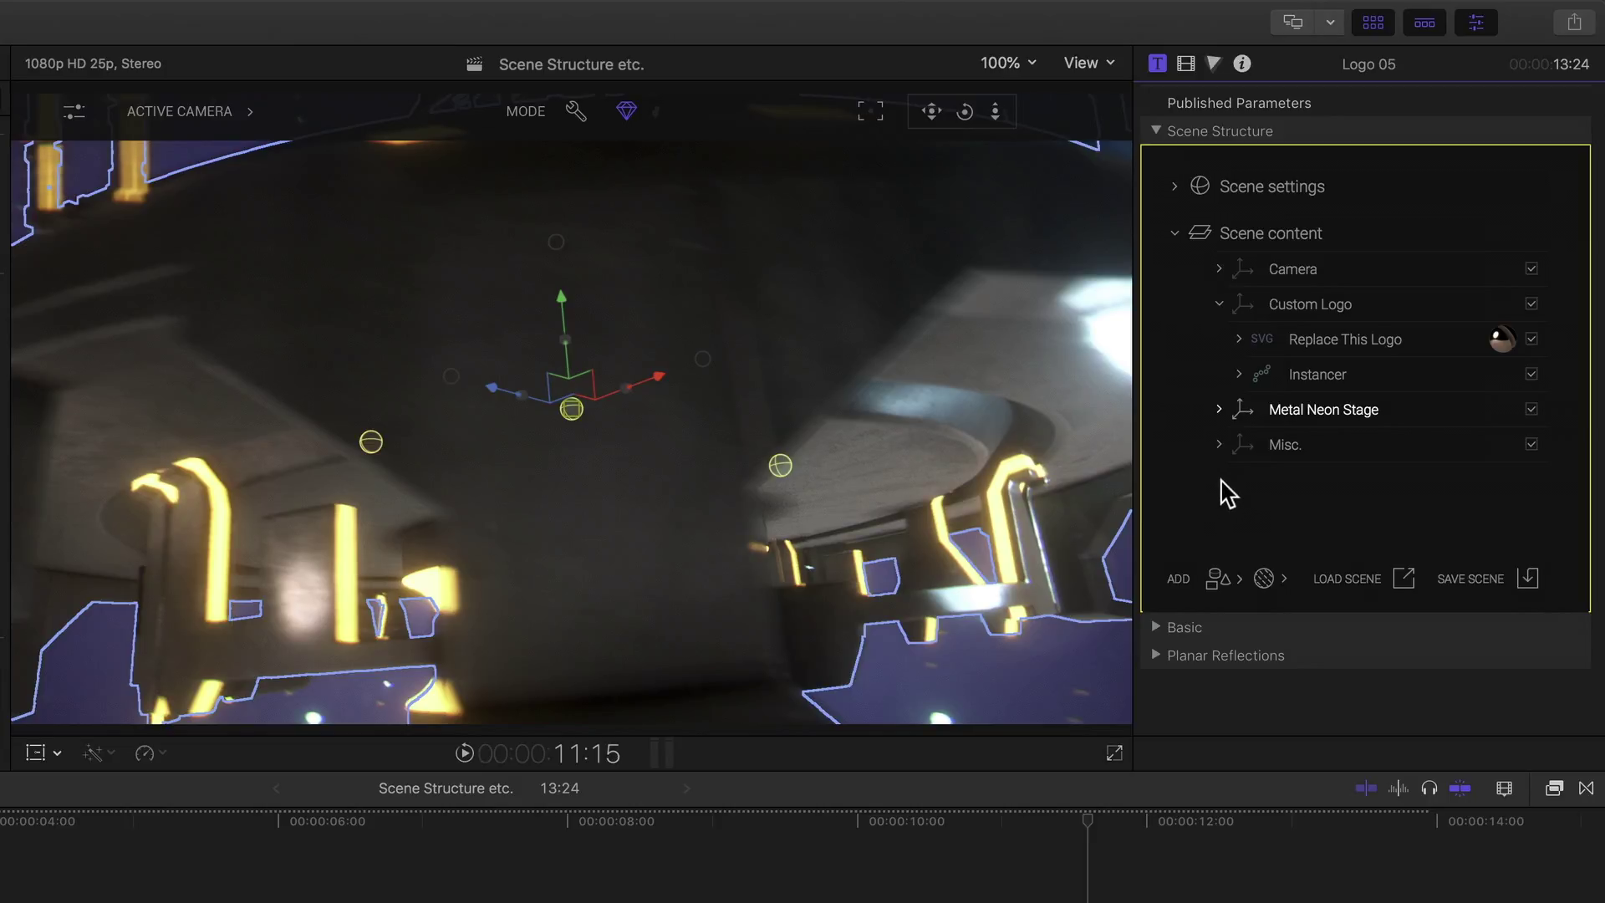
left_click(1220, 445)
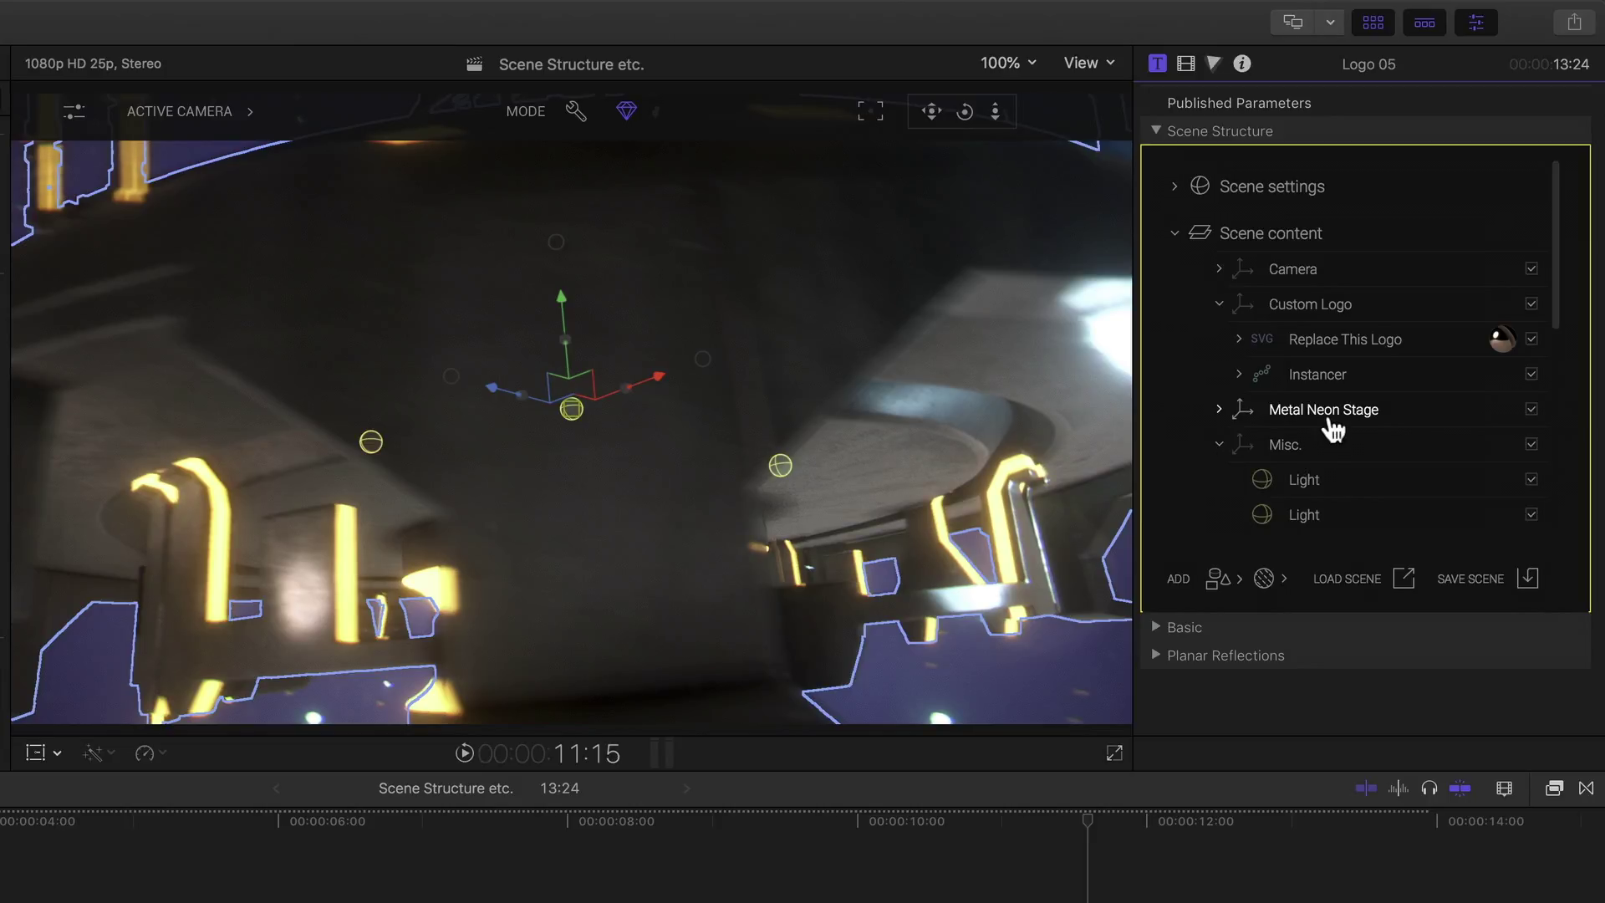
left_click(1156, 628)
scroll(1162, 632, "down", 5)
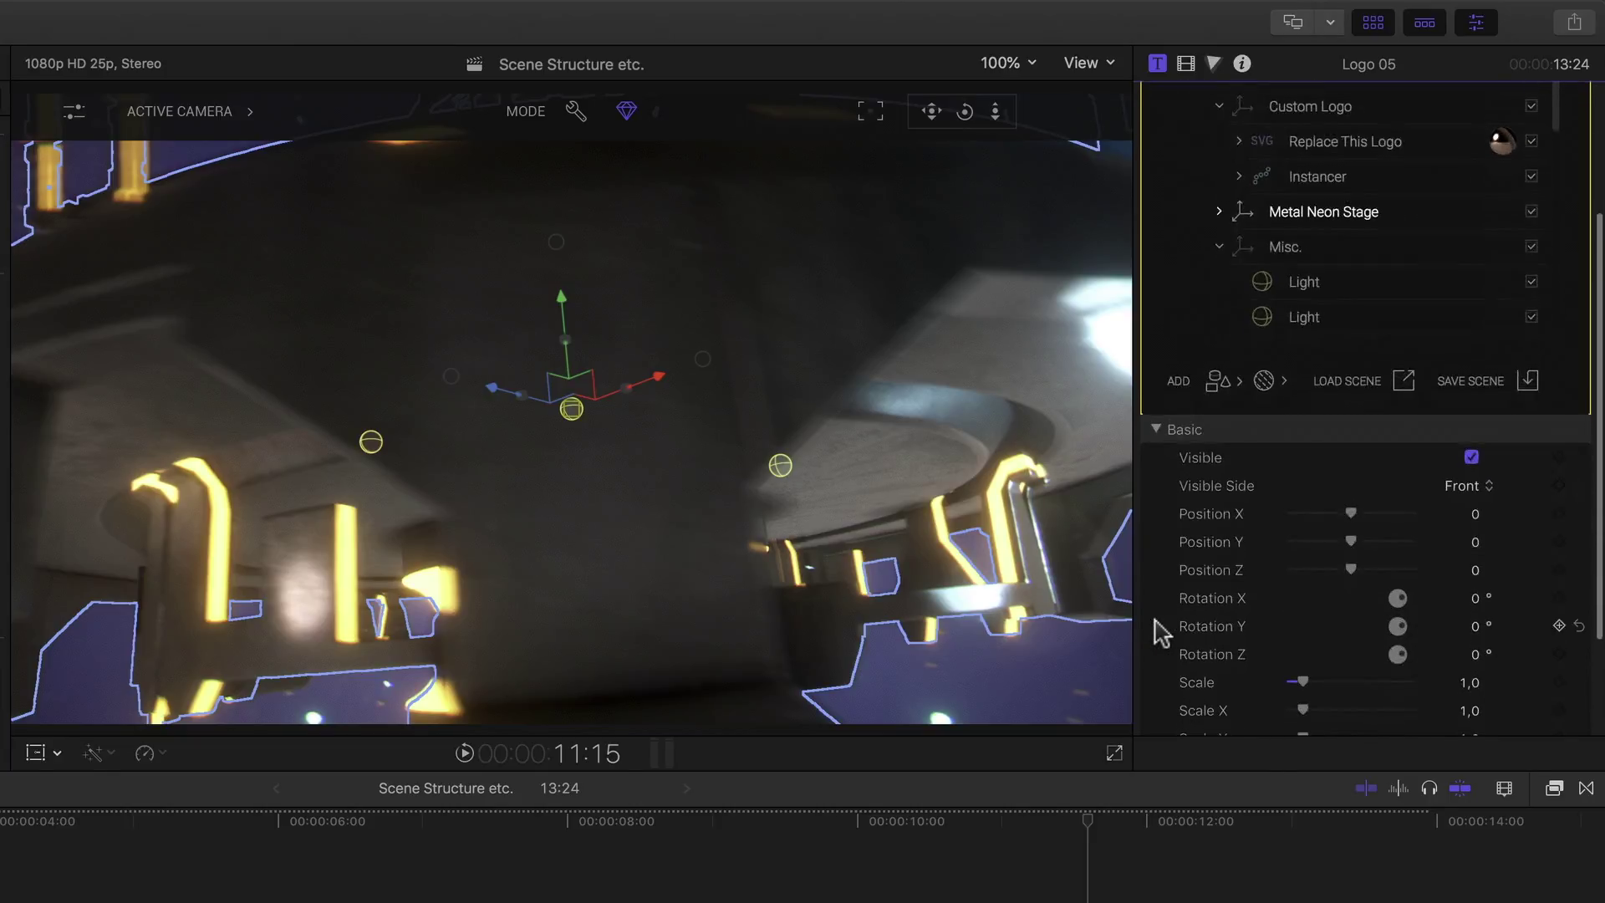
scroll(1160, 630, "down", 2)
left_click_drag(1308, 627, 1301, 631)
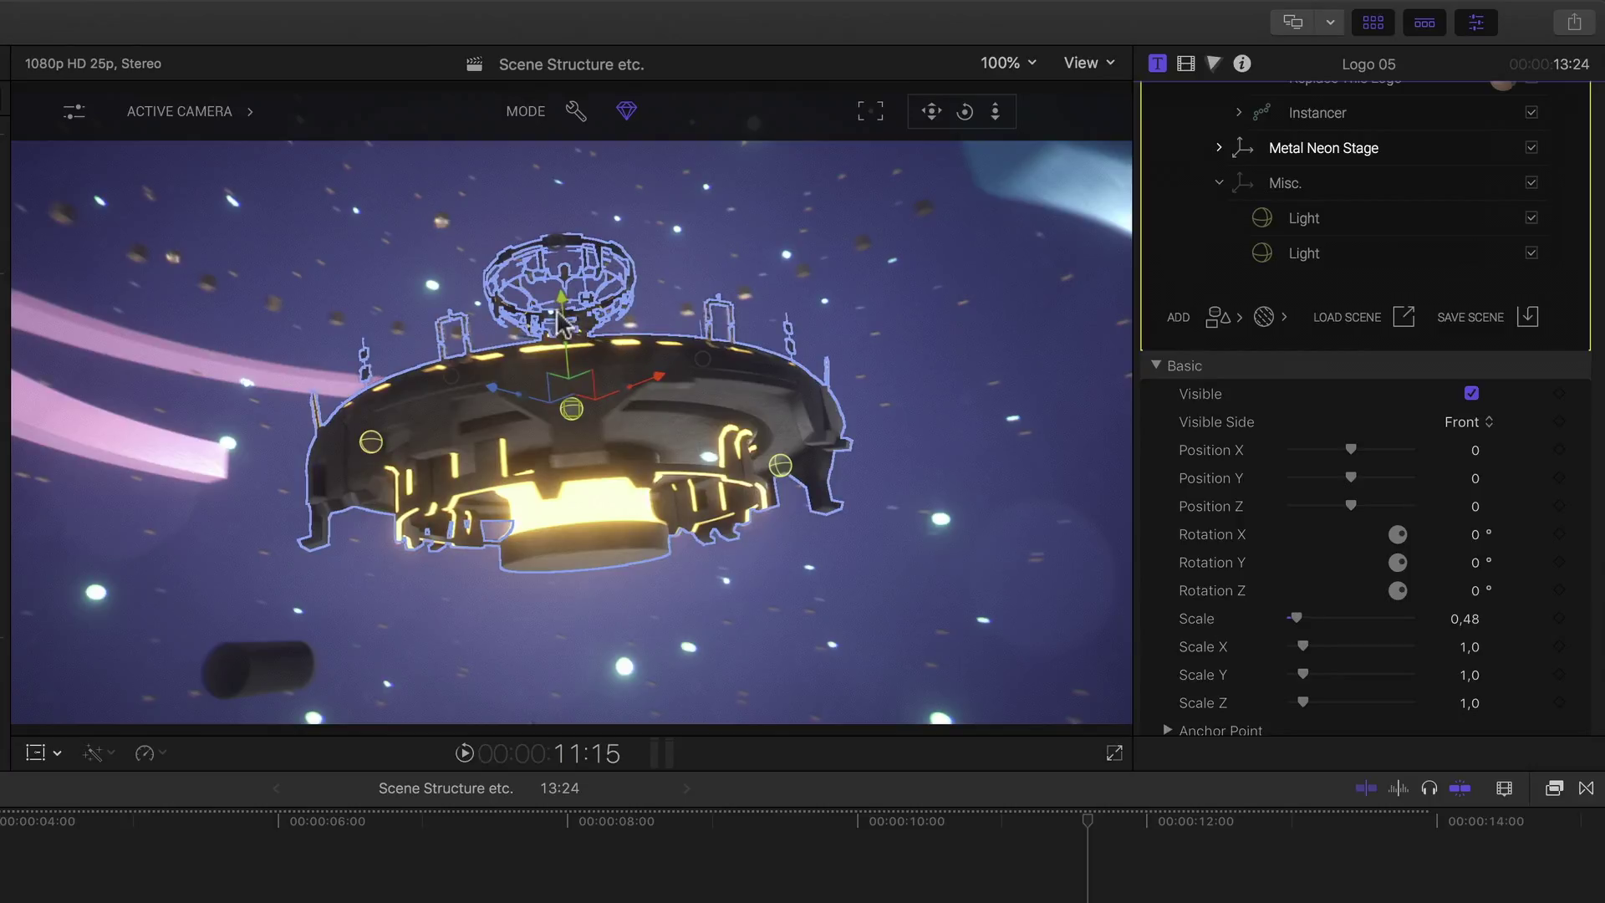
left_click_drag(560, 314, 565, 417)
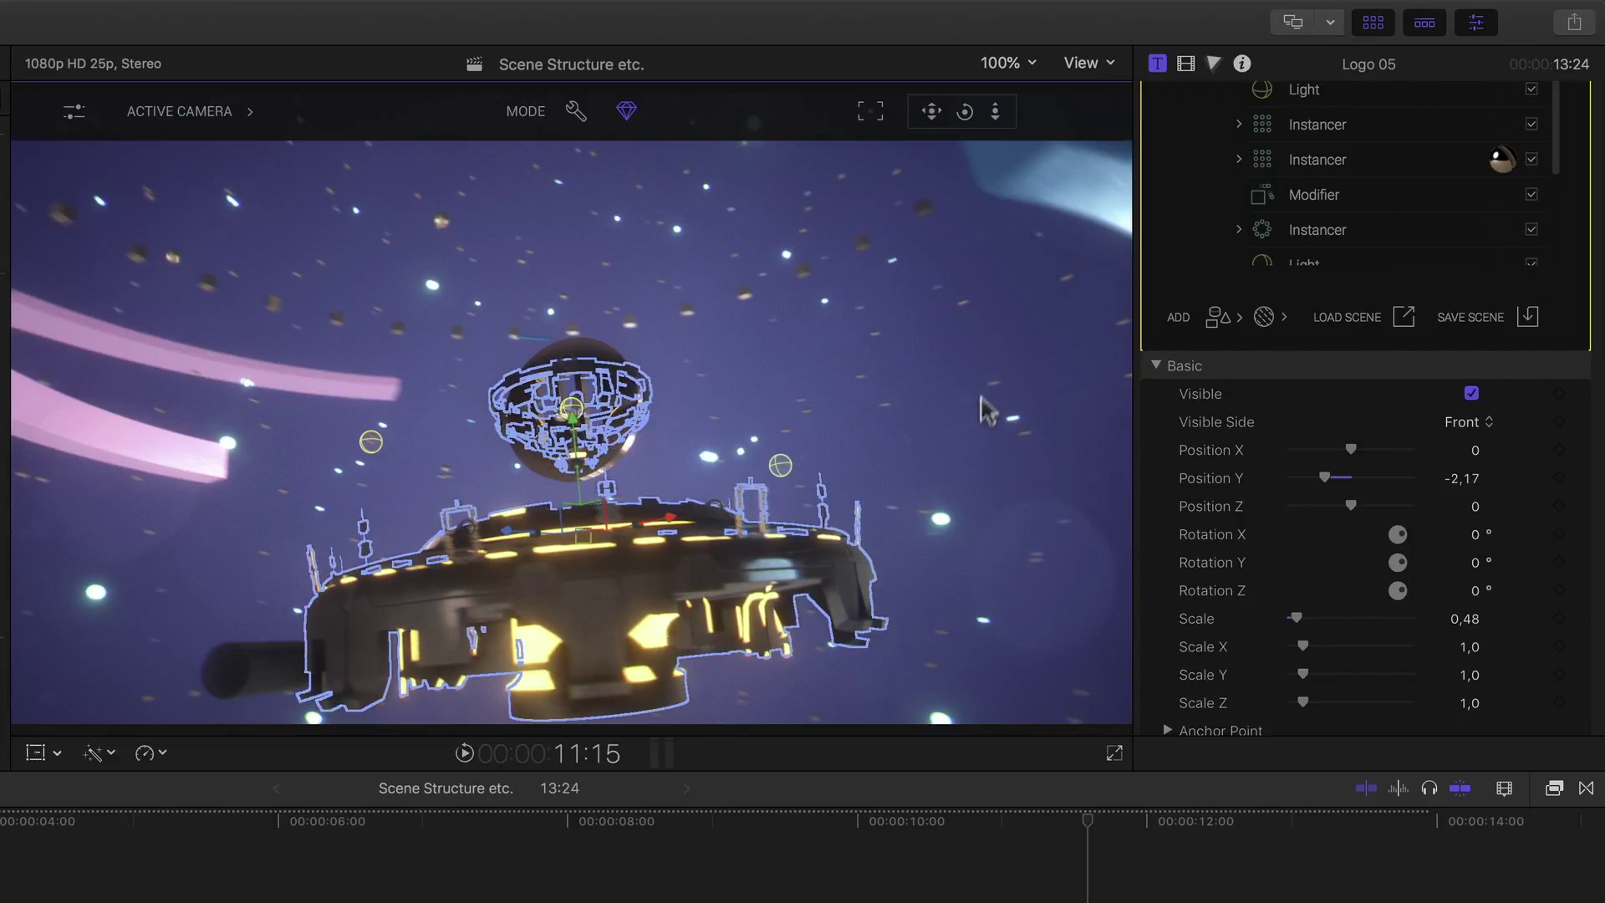
- Delete the Chandelier part from Metal Neon Stage, keeping Center, Middle Ring and Base
mouse_move(1146, 398)
scroll(1149, 401, "up", 3)
left_click(1219, 341)
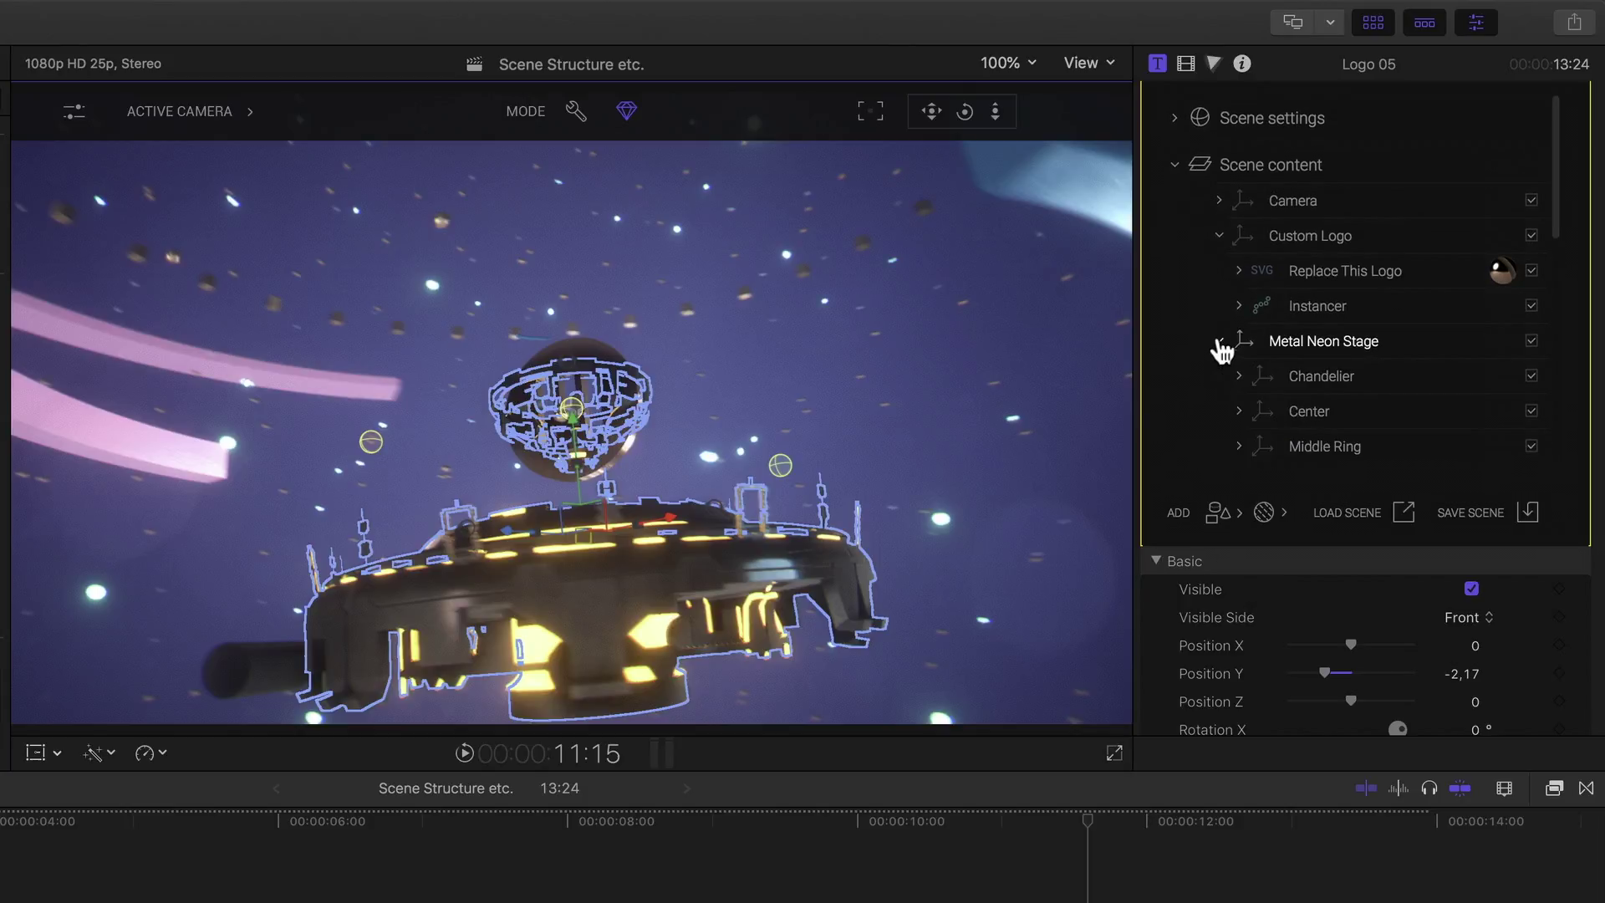
left_click(1324, 380)
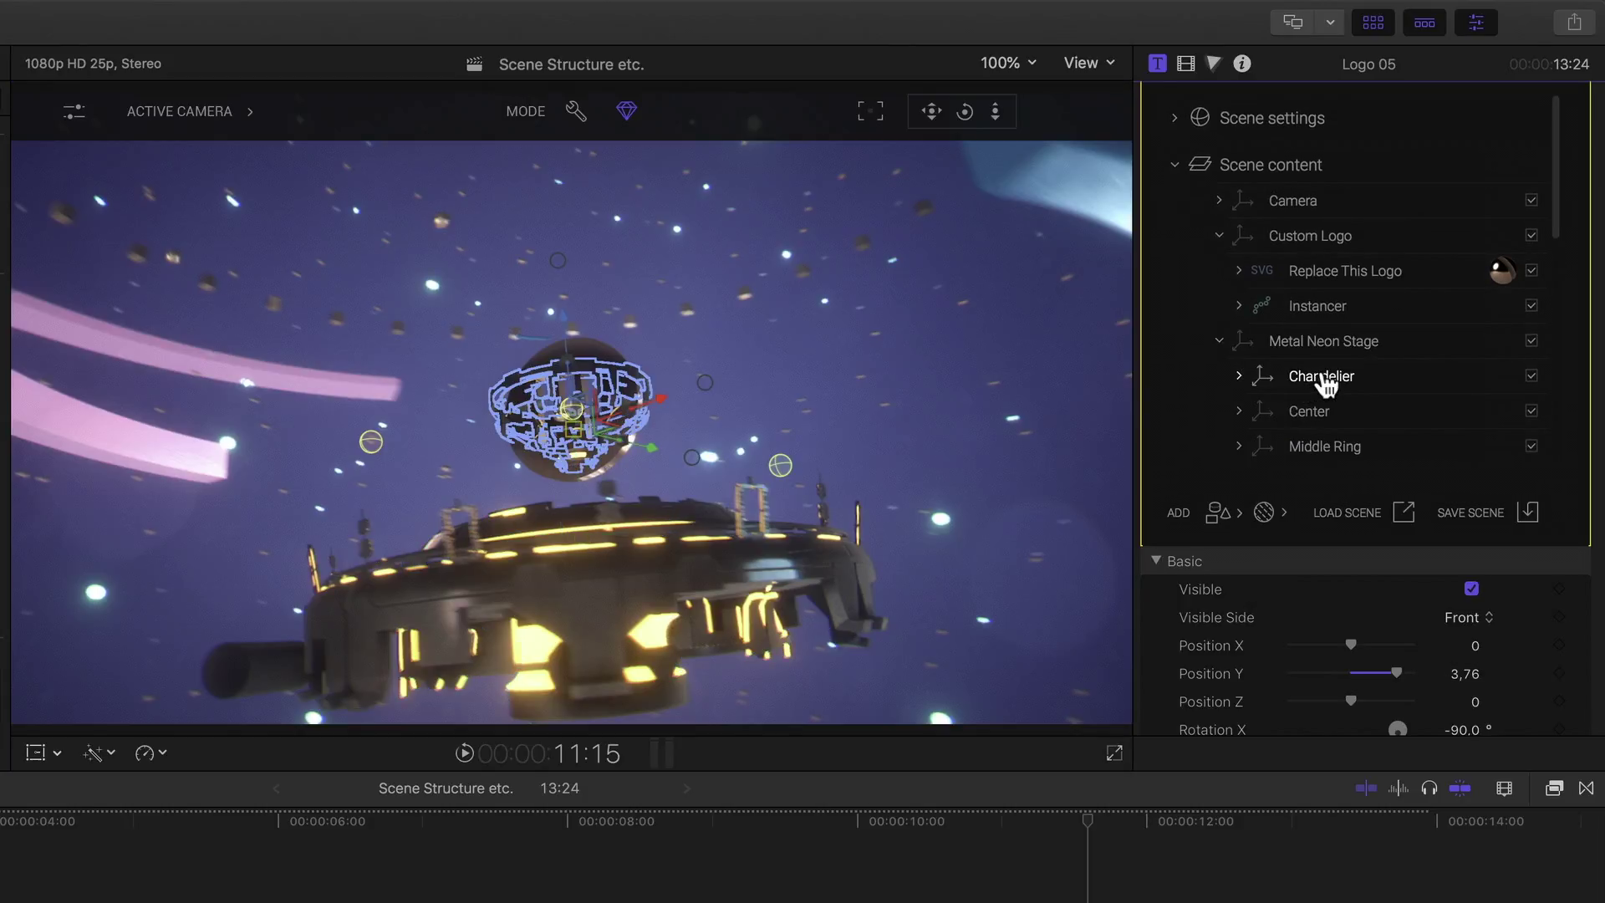
left_click(1312, 416)
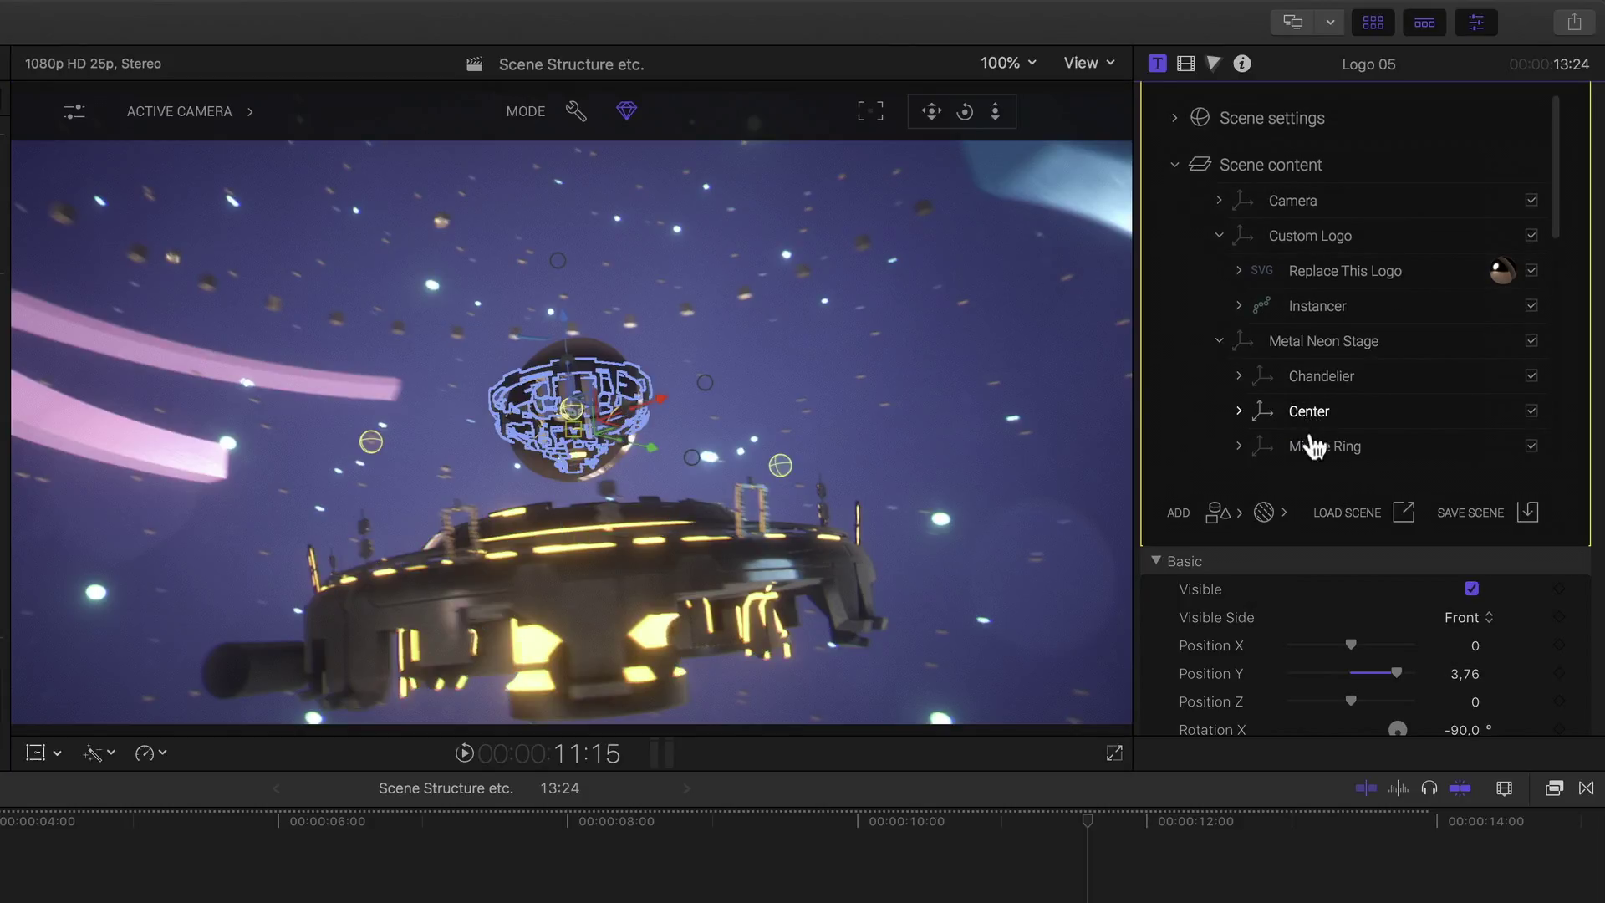
left_click(1316, 378)
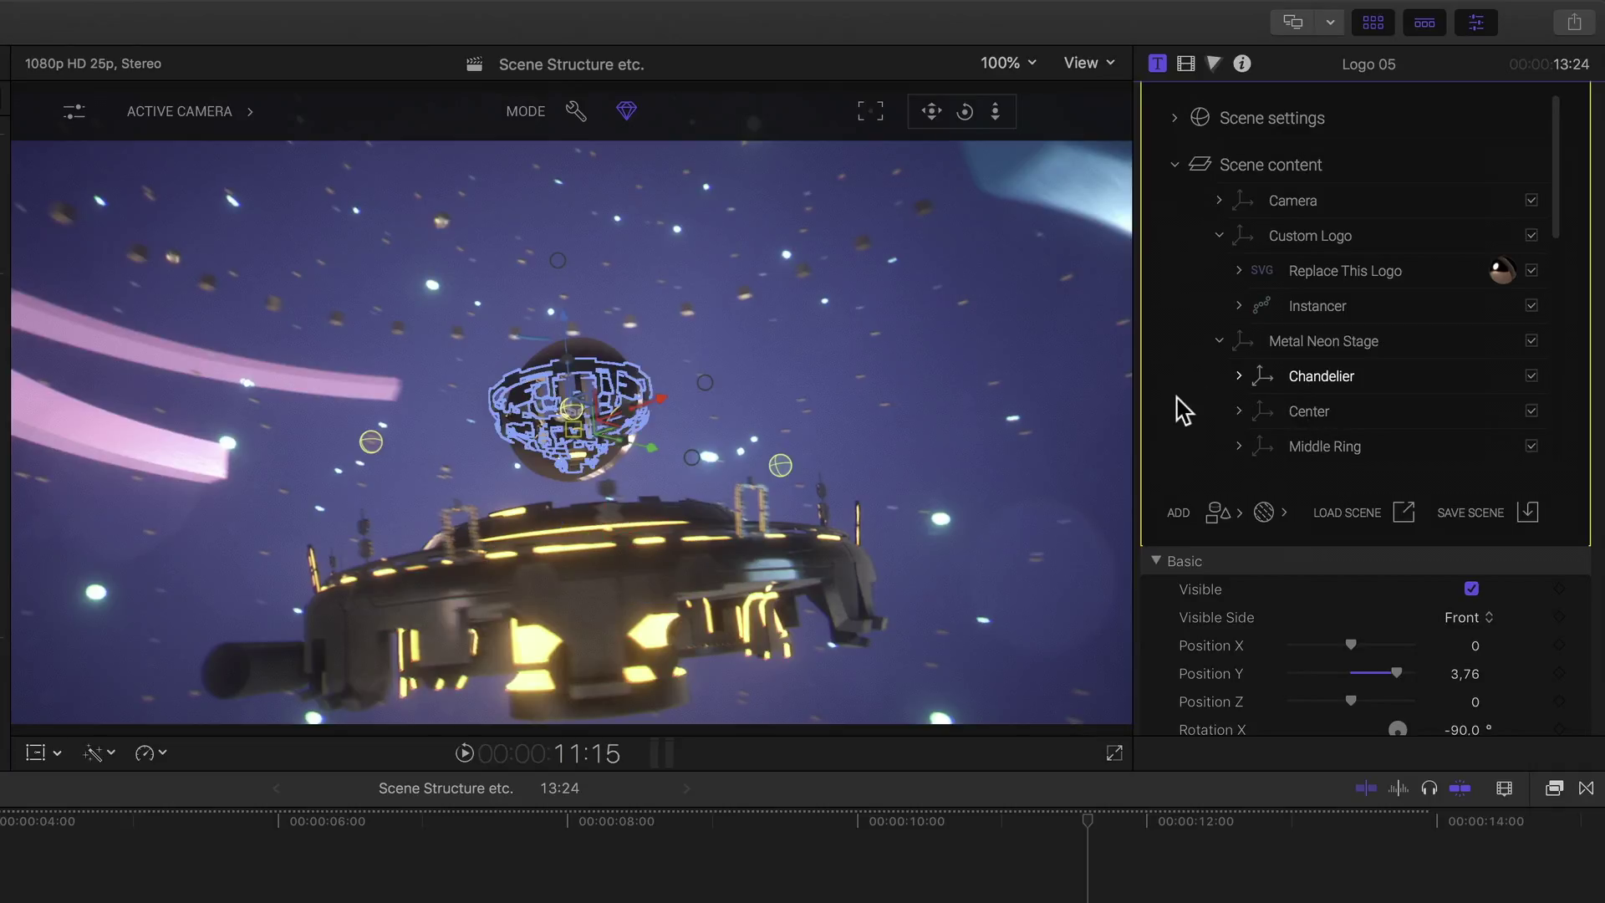
left_click(1531, 376)
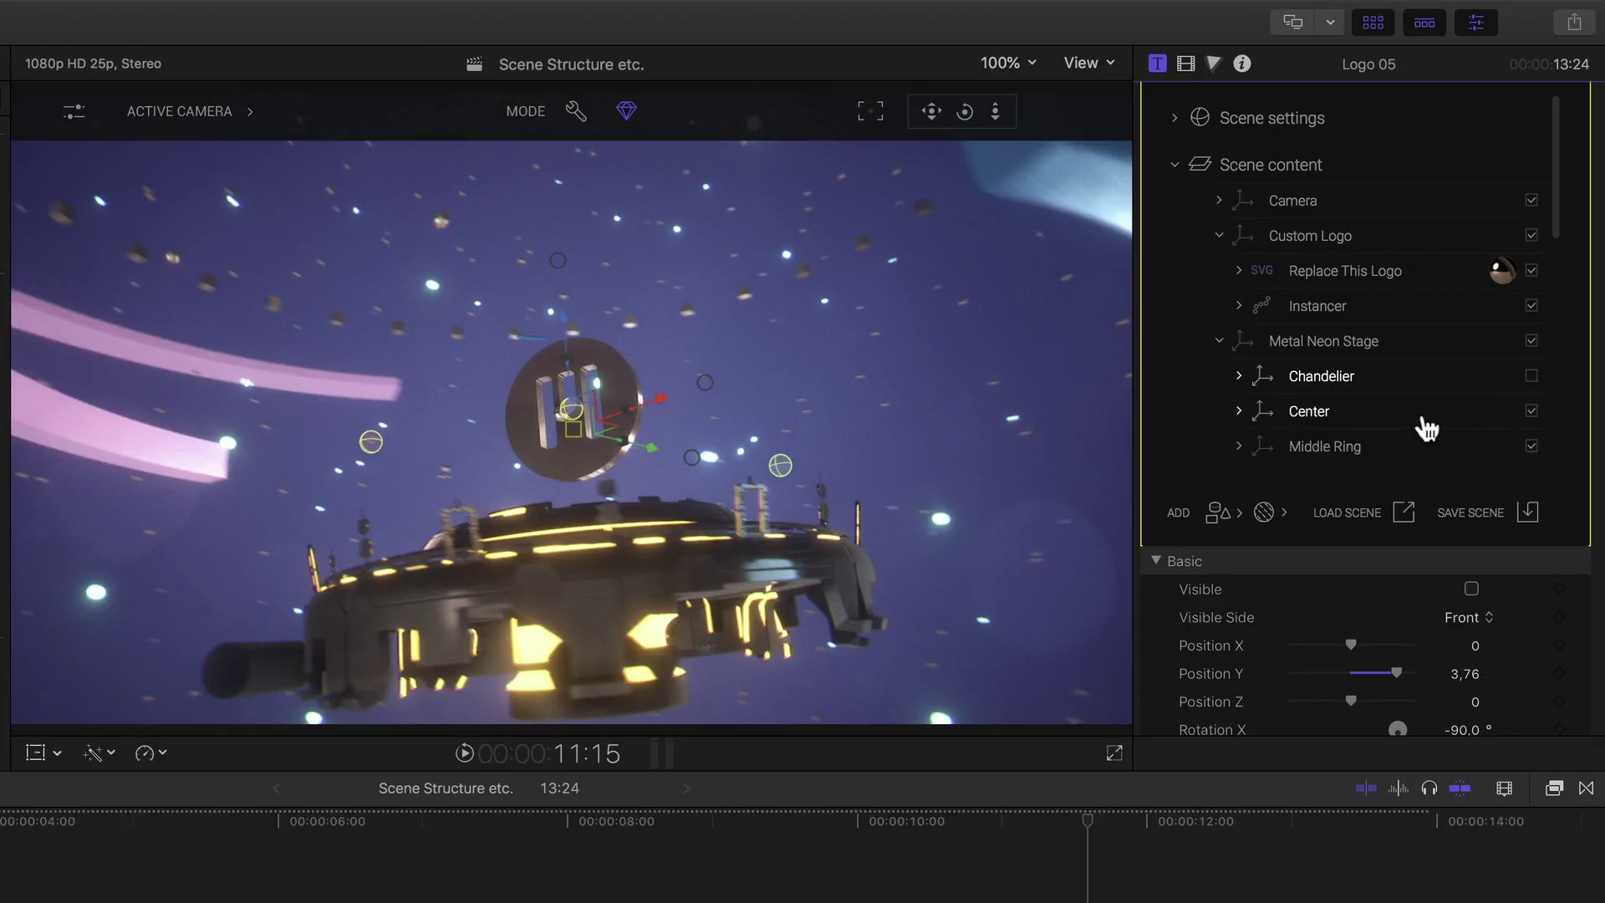
left_click(1531, 377)
right_click(1329, 387)
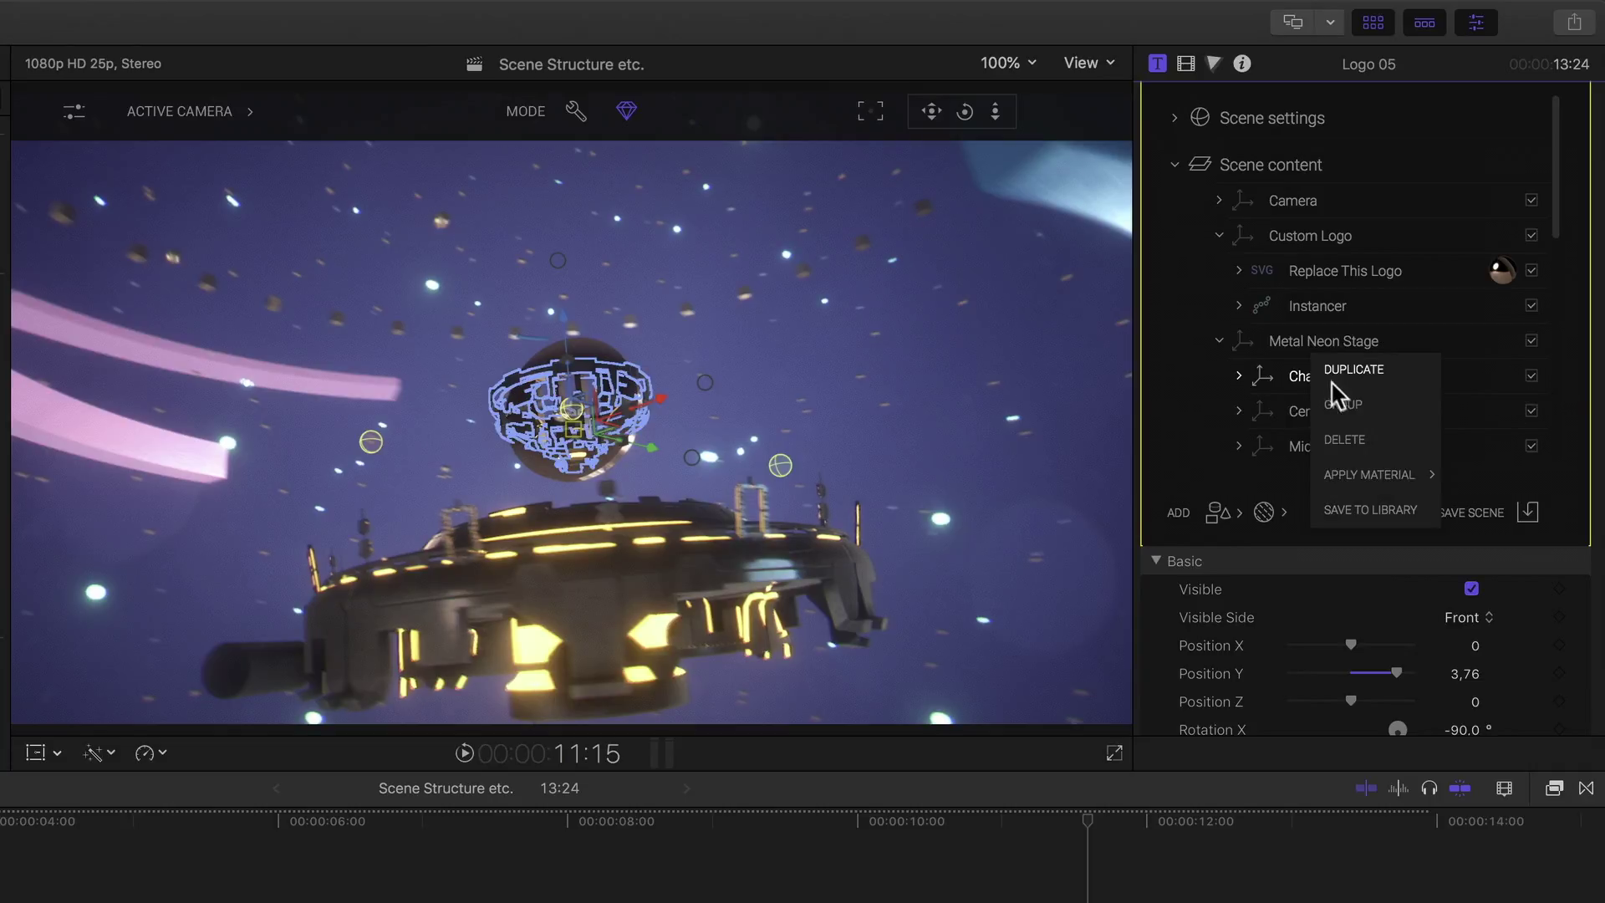
left_click(1356, 445)
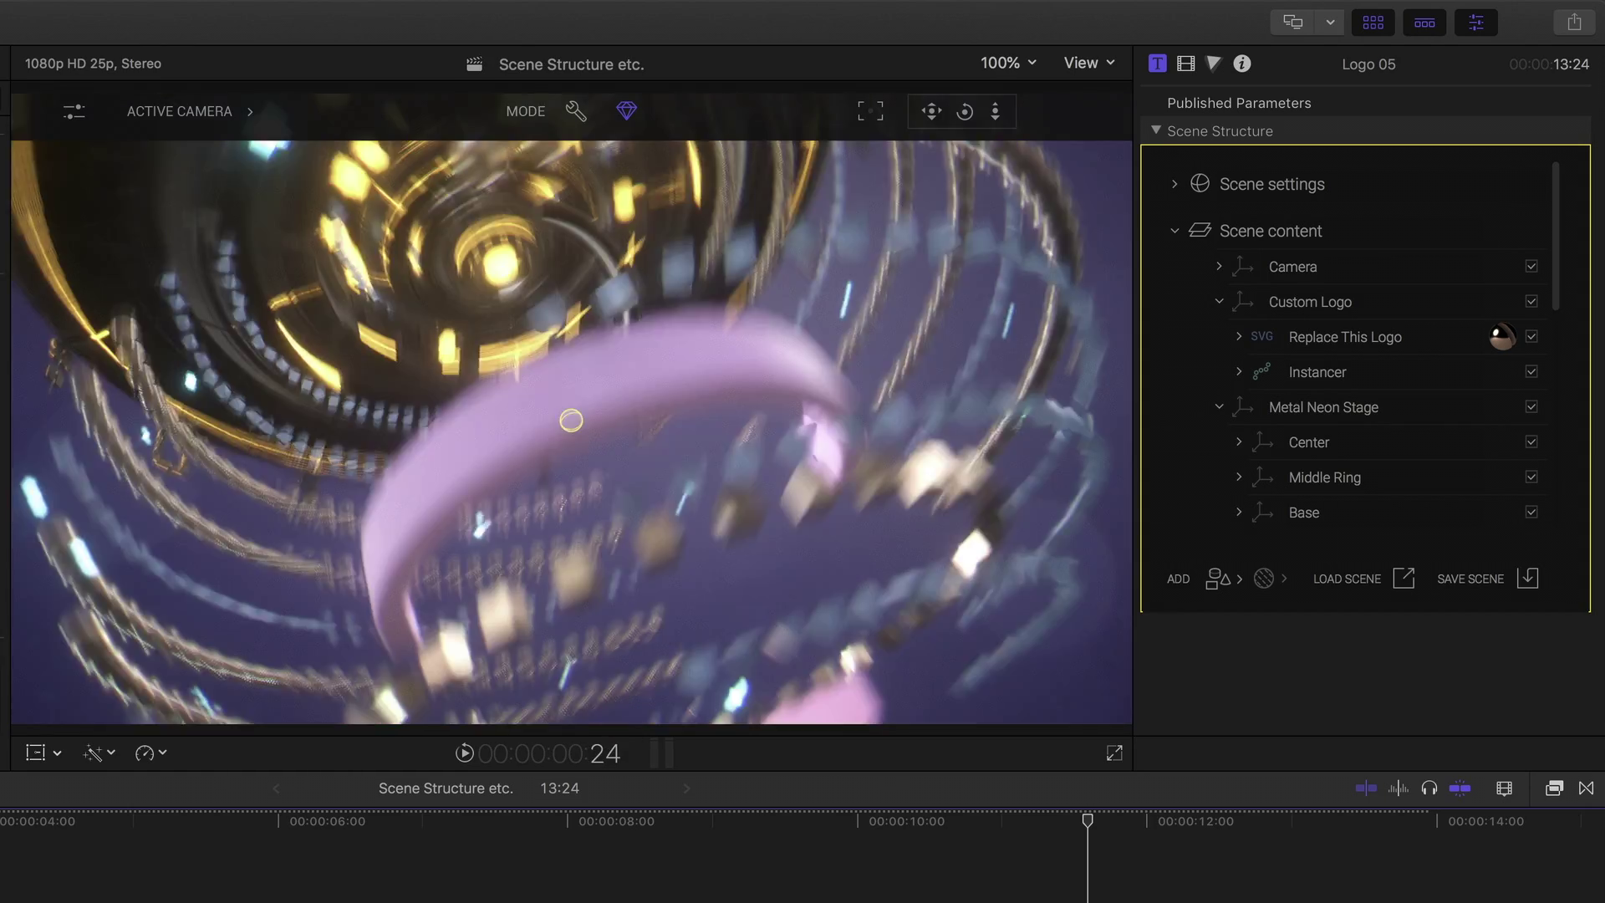
- Play the preview to 9:01, then collapse the Metal Neon Stage, Custom Logo and Misc. groups
key("space")
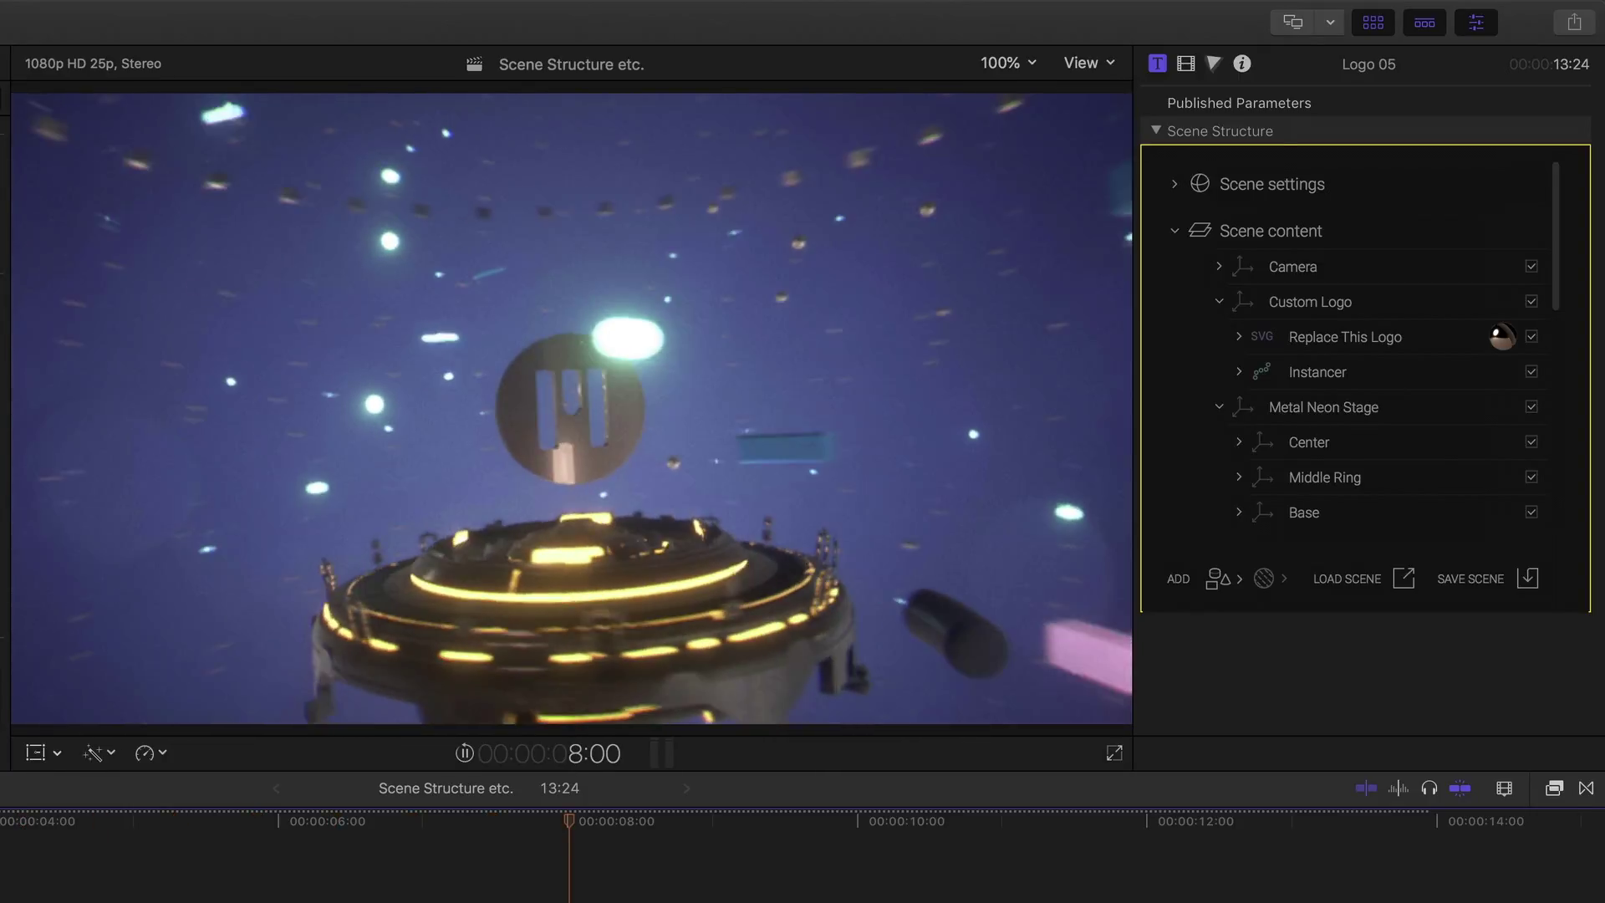
key("space")
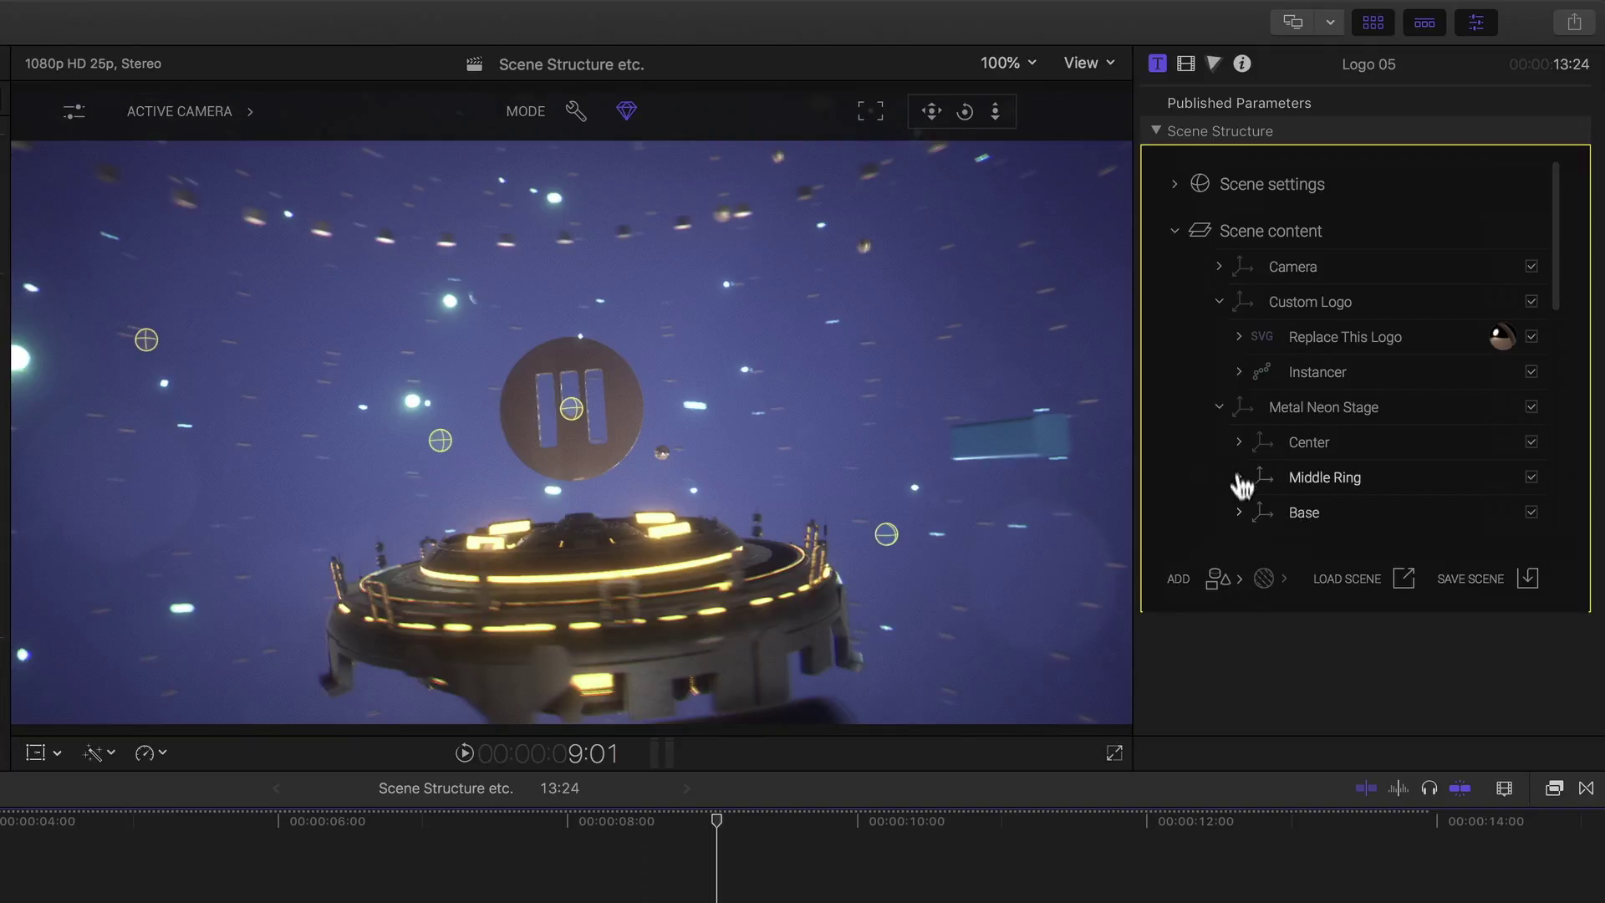
left_click(1219, 406)
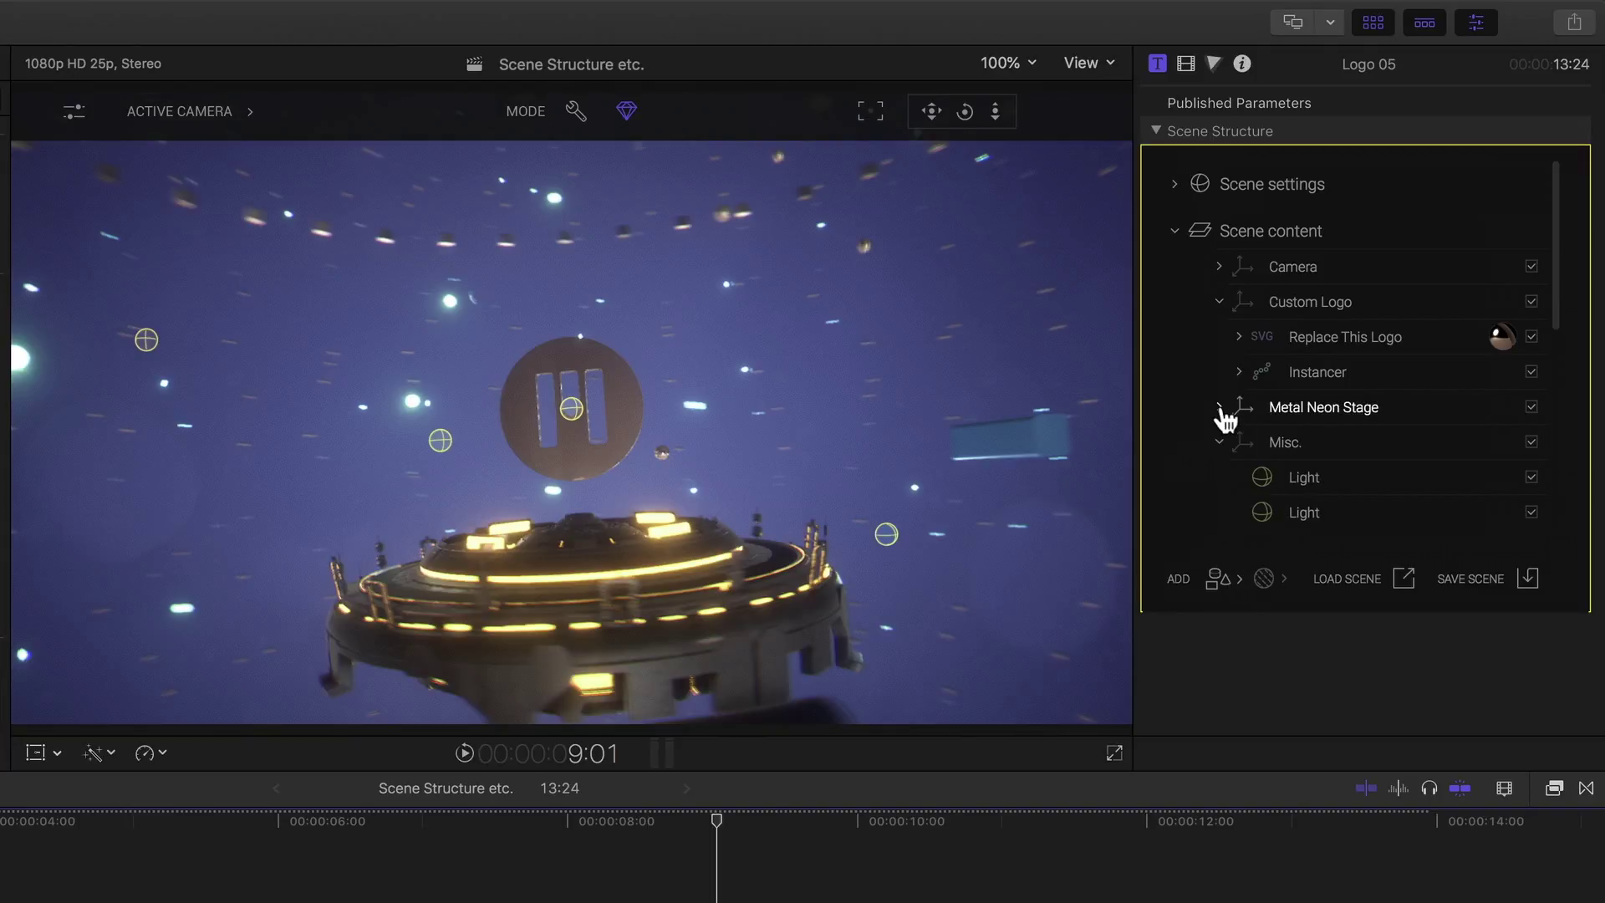
left_click(1219, 302)
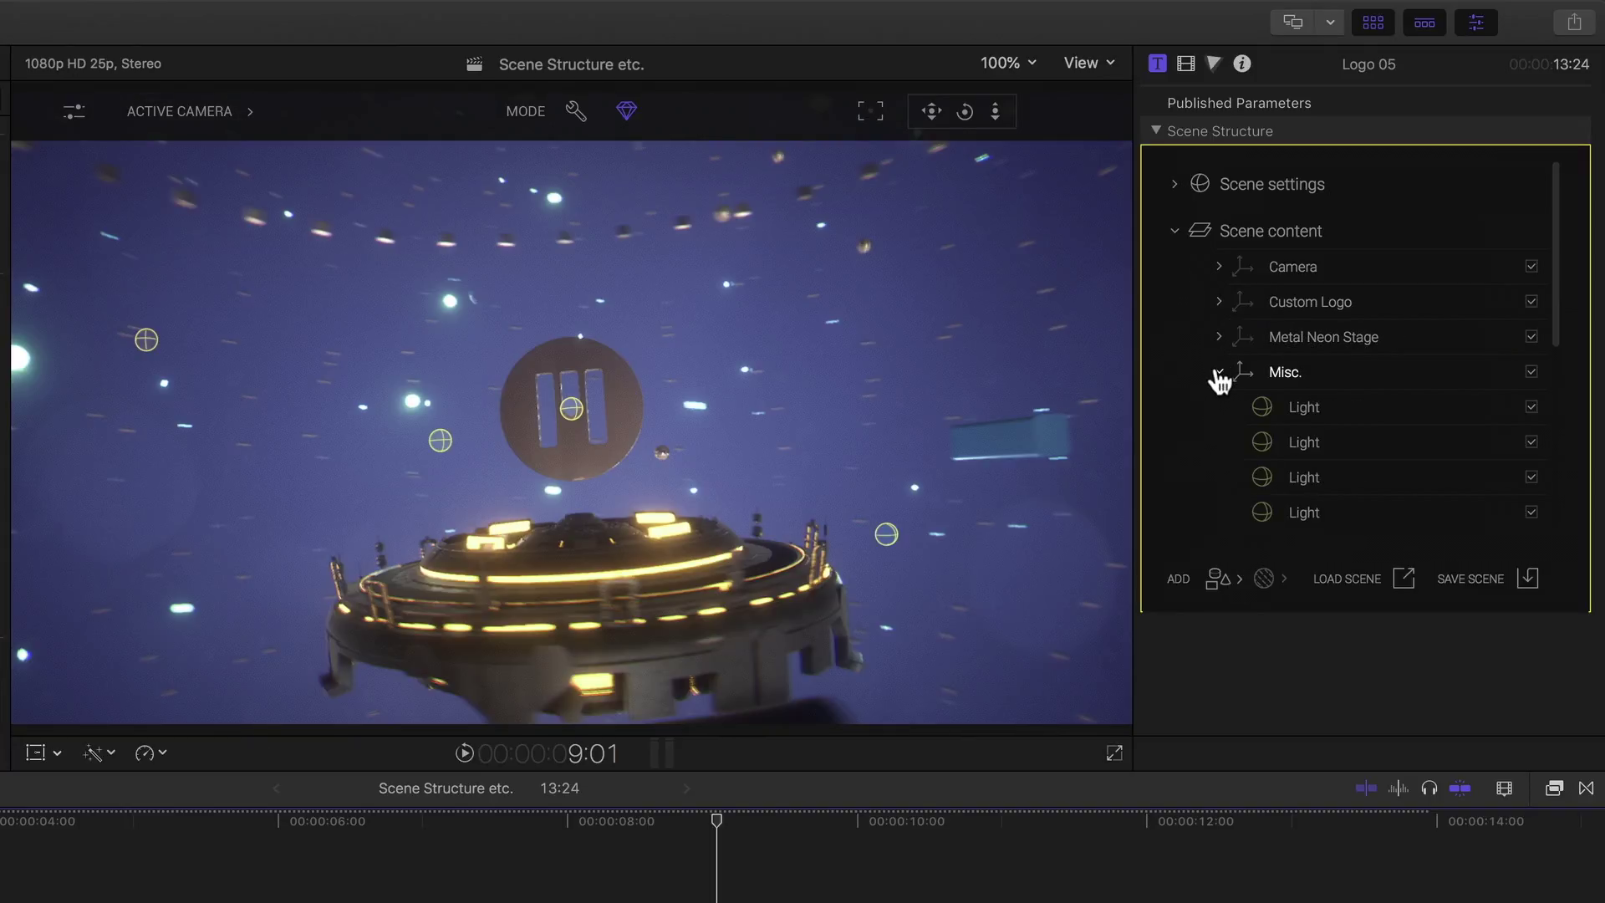
left_click(1219, 373)
- Add a 3D Text object through Add Object > 3D Text/SVG > 3D Text
right_click(1180, 428)
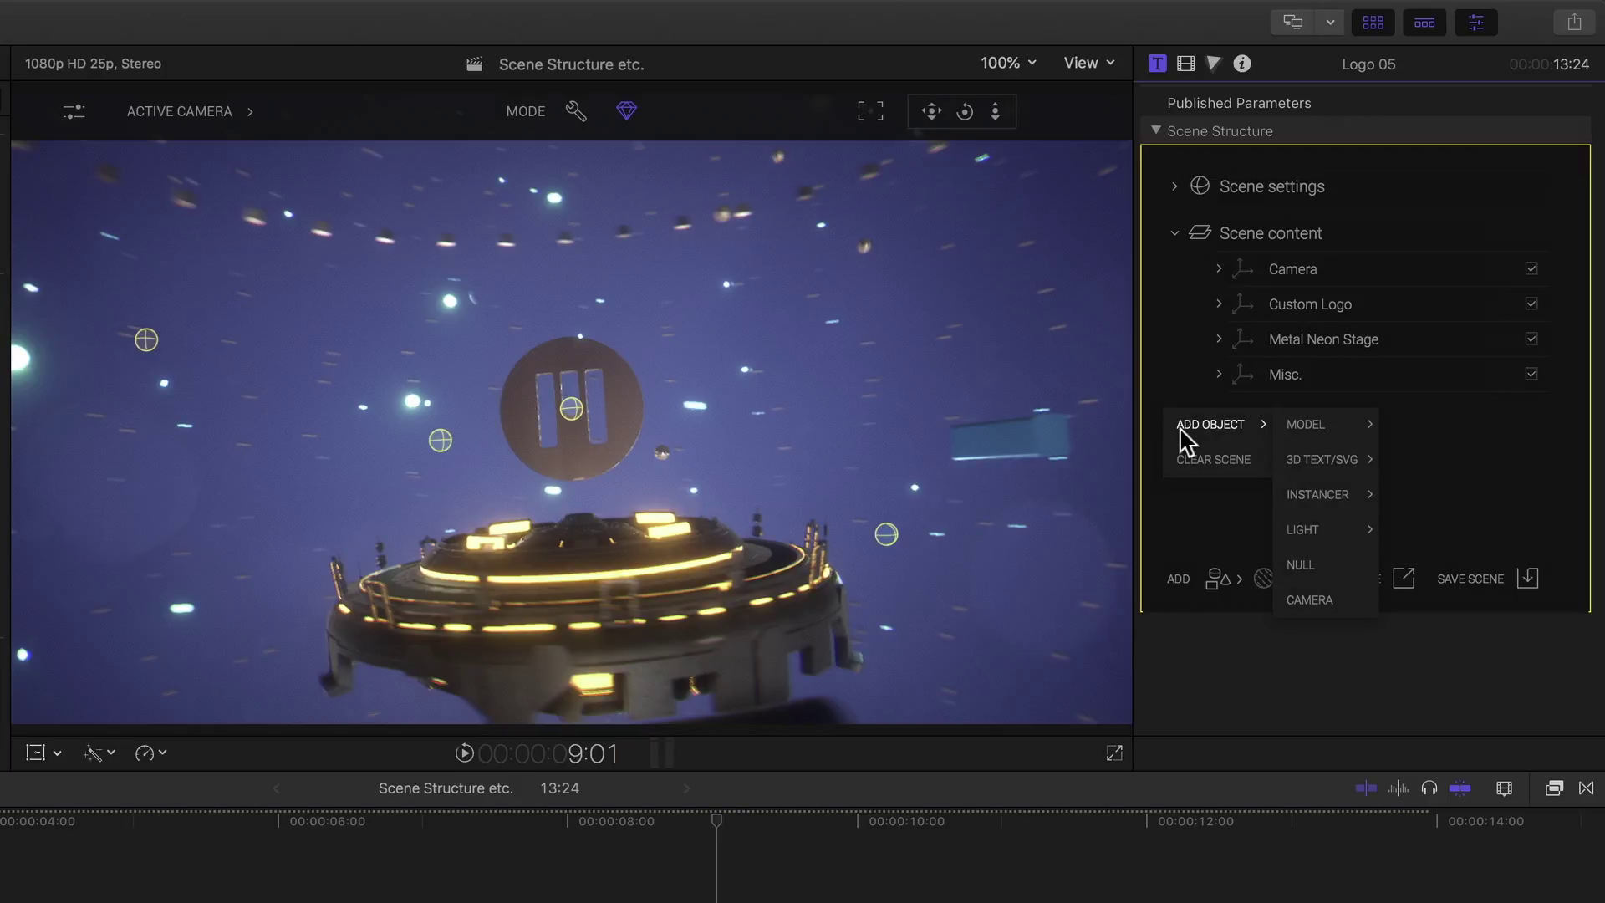
mouse_move(1331, 459)
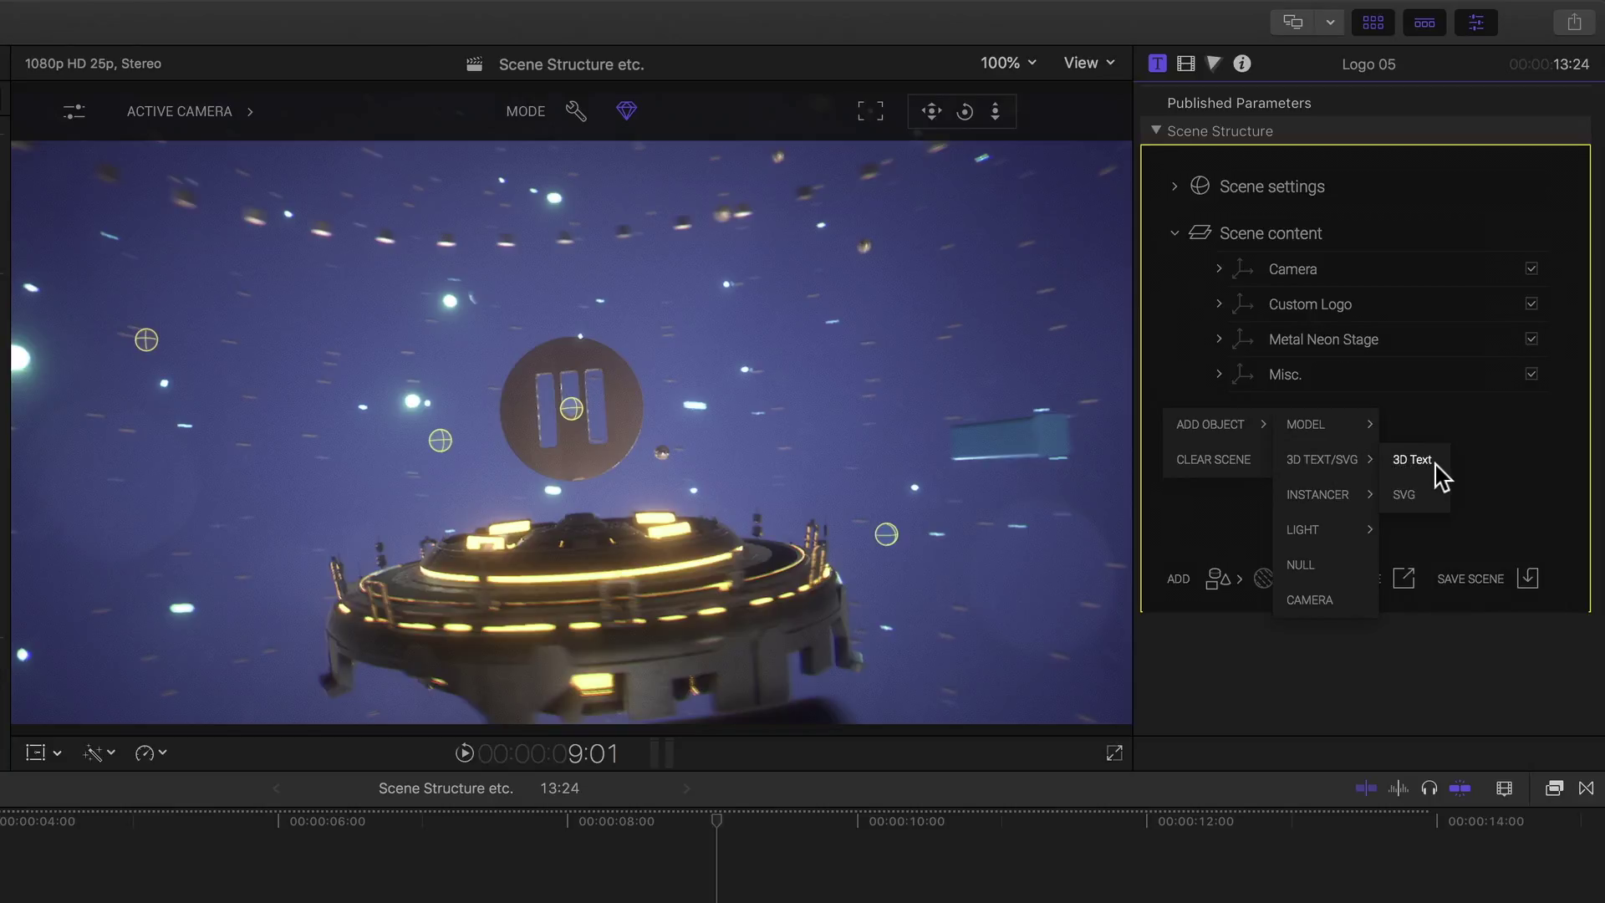
left_click(1412, 459)
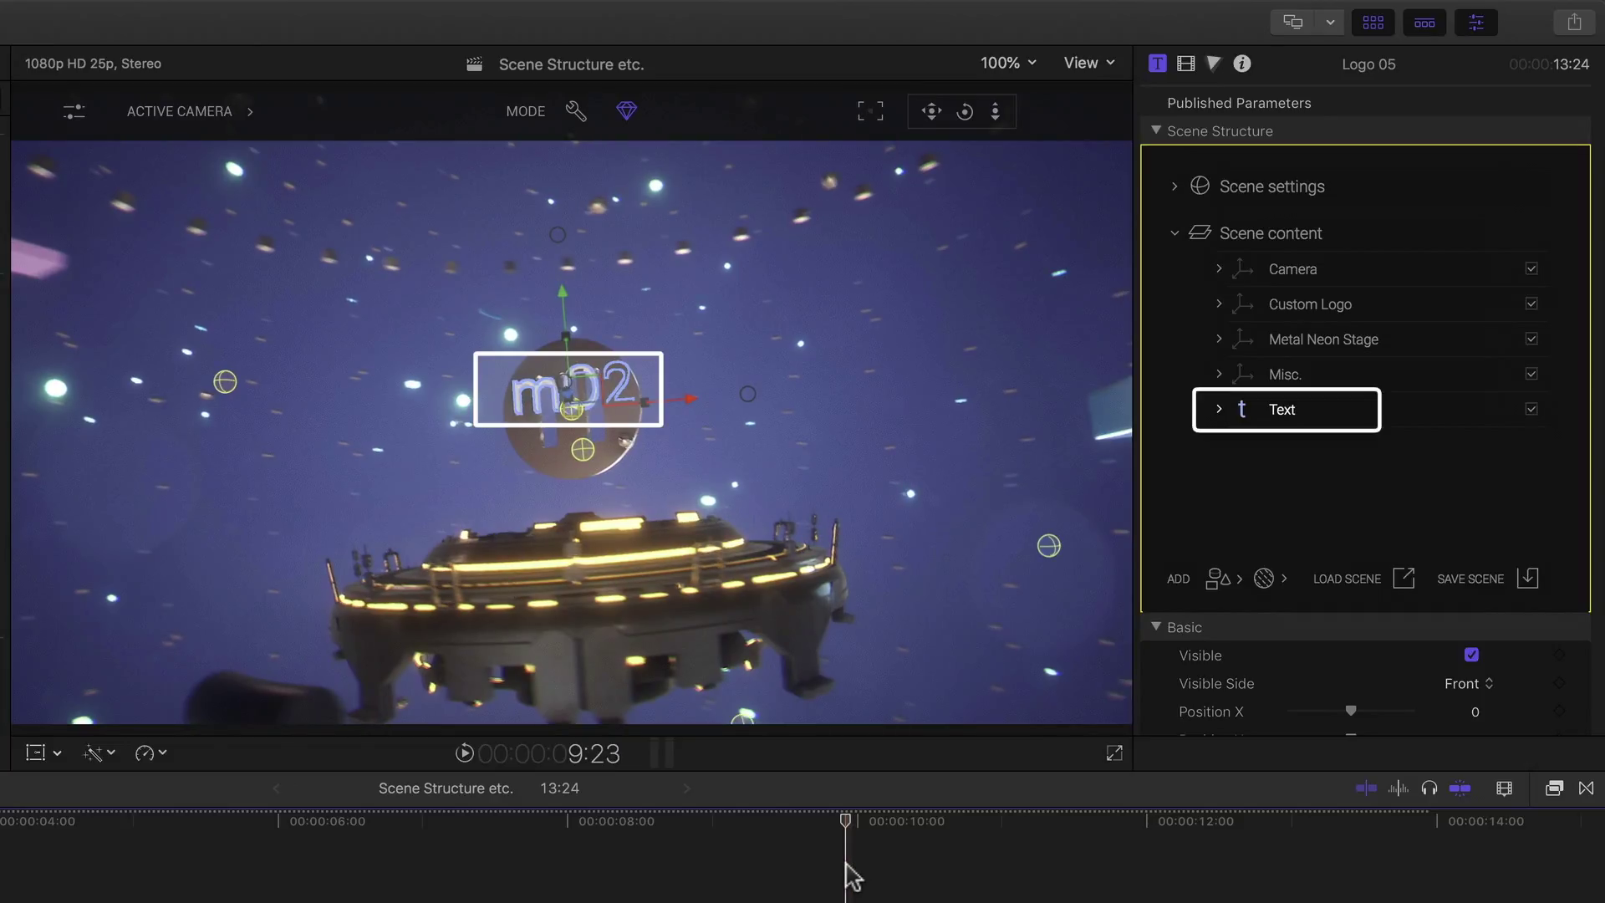
- Edit the 3D text content to read 'mO2 is amazing!'
left_click(1154, 627)
scroll(1155, 631, "down", 4)
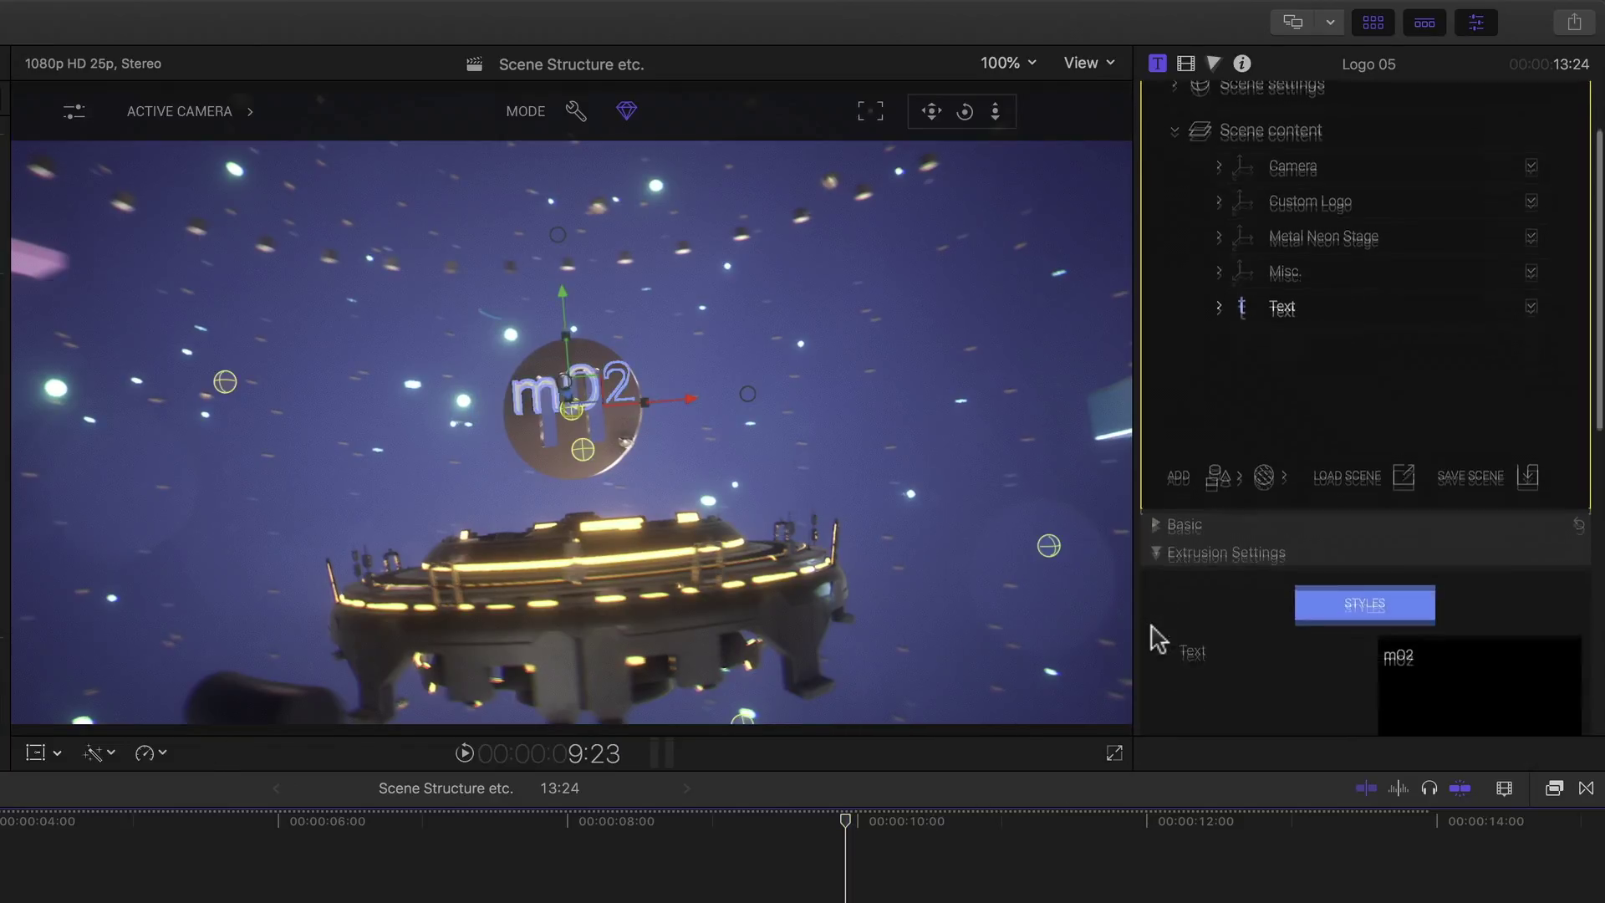
scroll(1157, 639, "down", 2)
left_click(1471, 512)
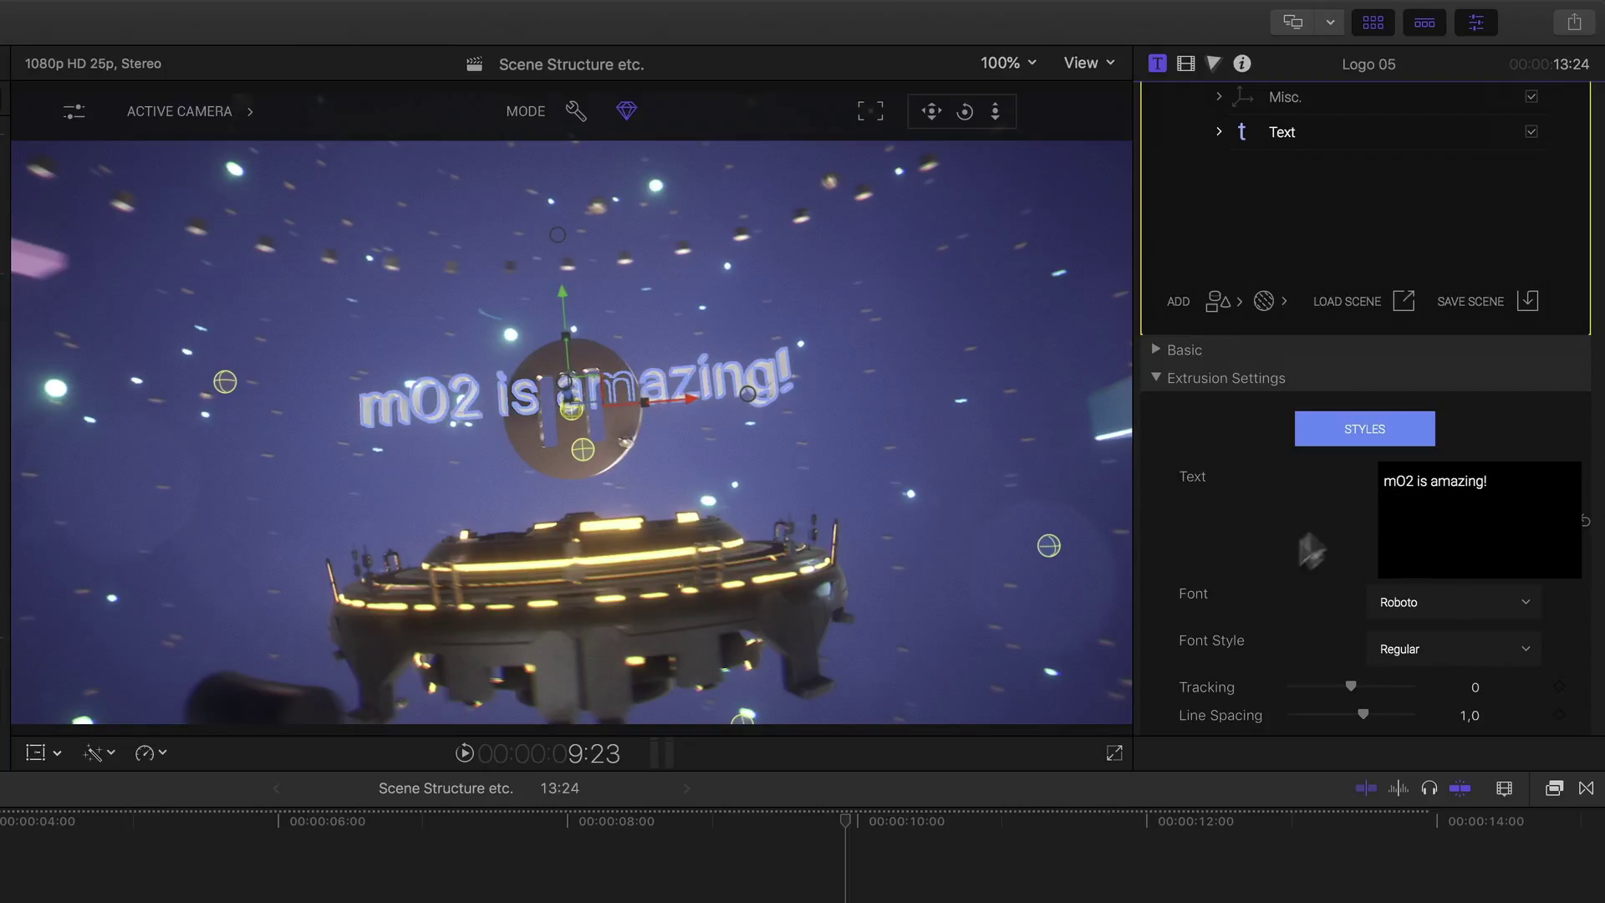
- Set the text's Basic Scale to 1,35
scroll(1260, 568, "down", 5)
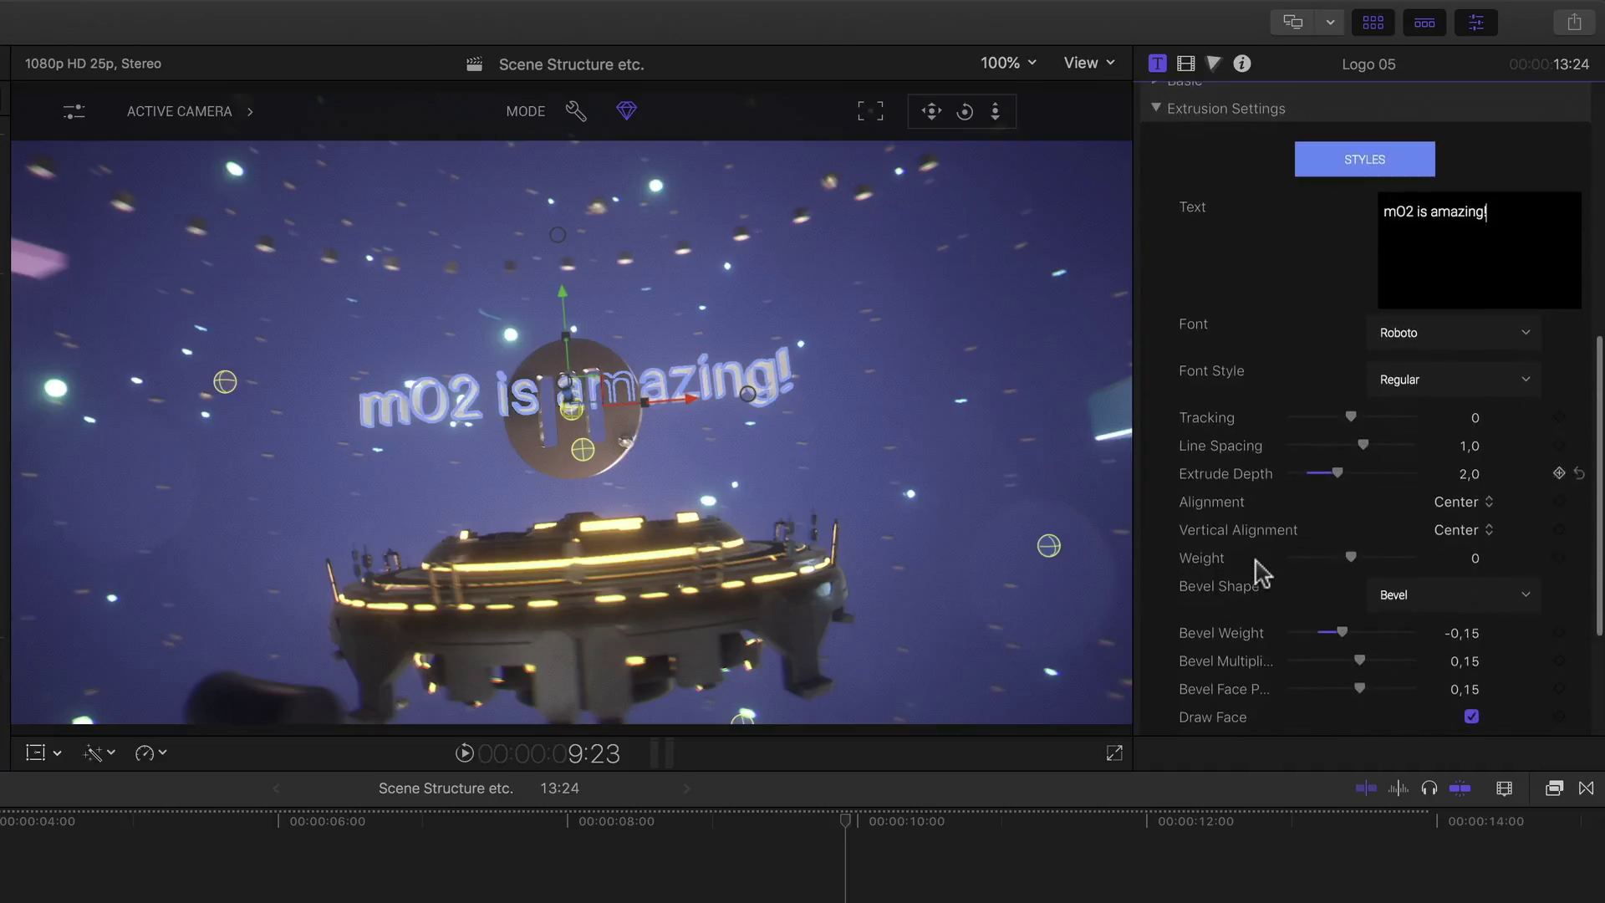
scroll(1260, 573, "down", 4)
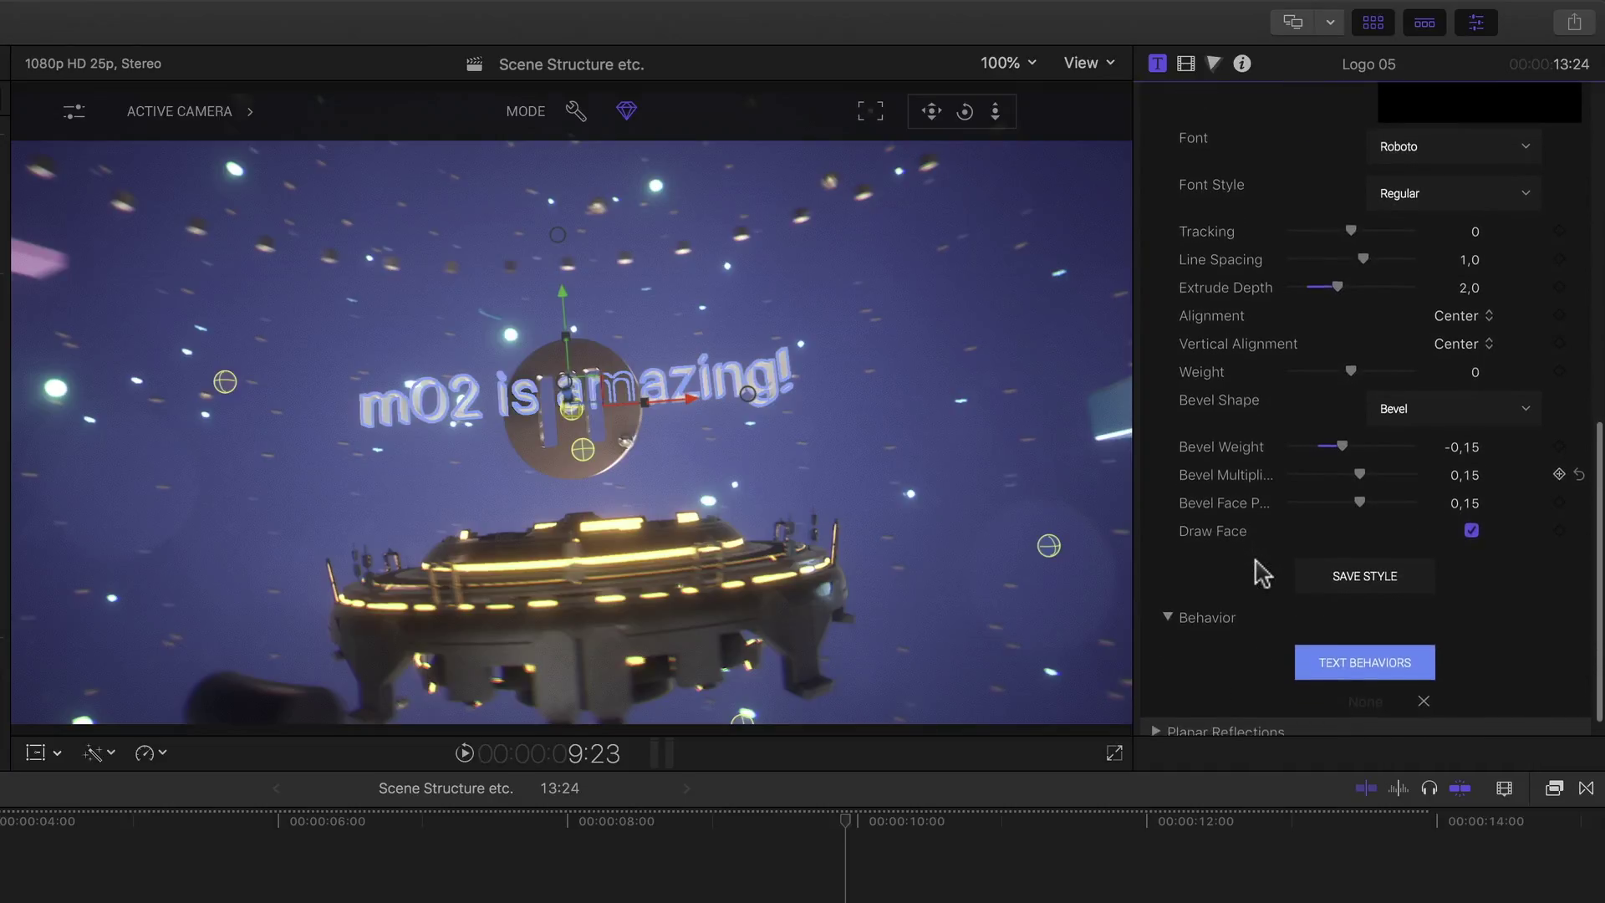
scroll(1260, 572, "up", 9)
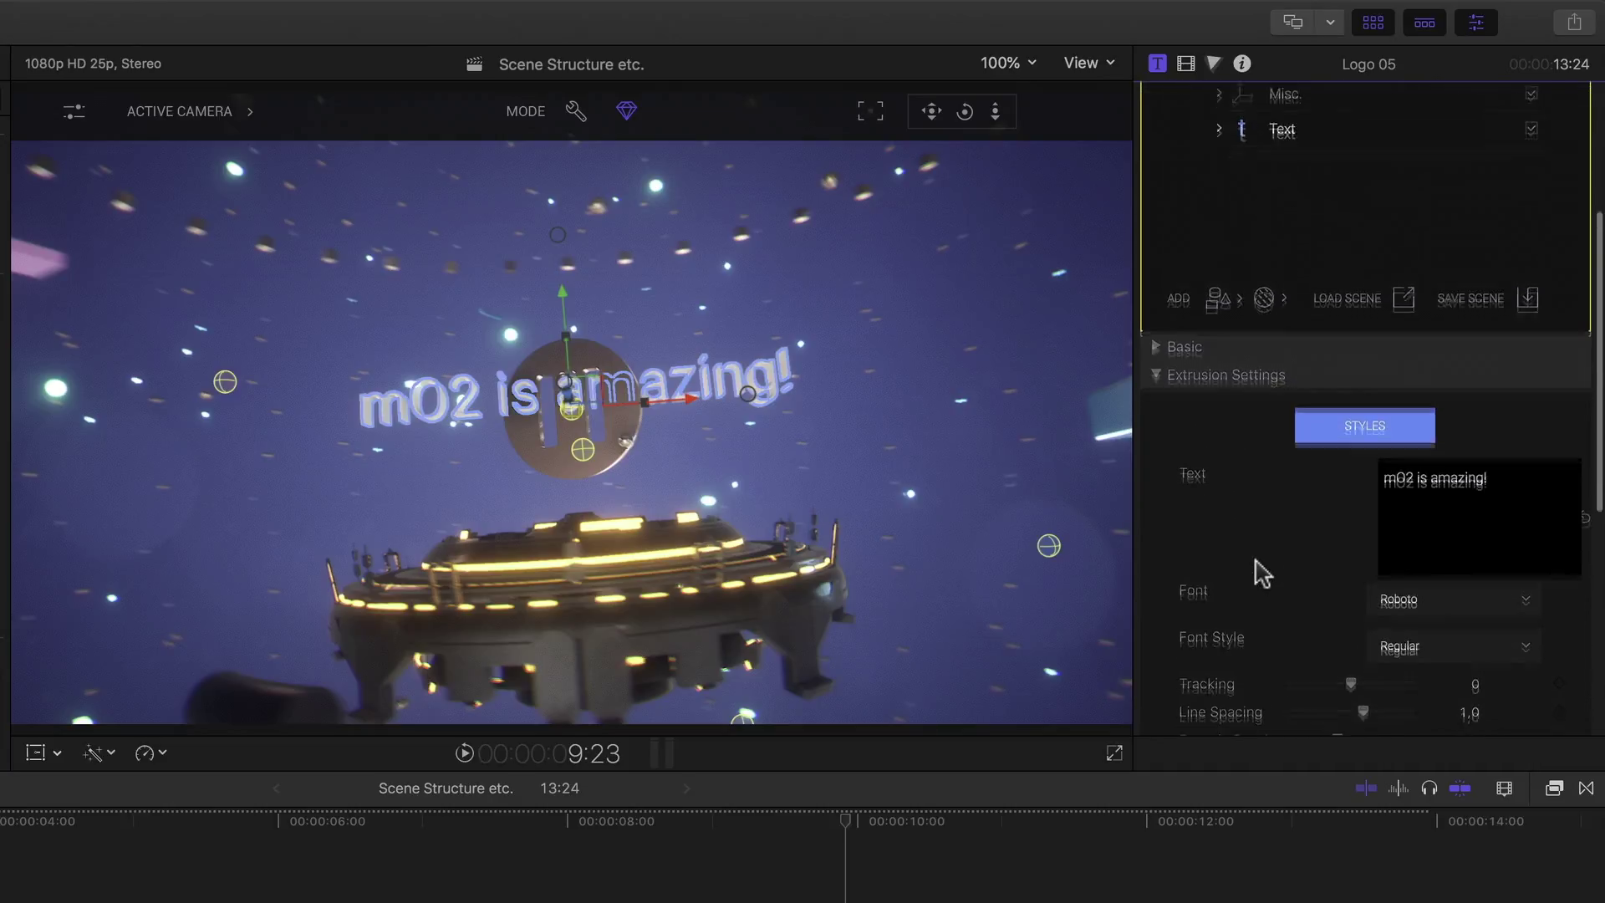
scroll(1263, 573, "down", 2)
scroll(1263, 574, "up", 3)
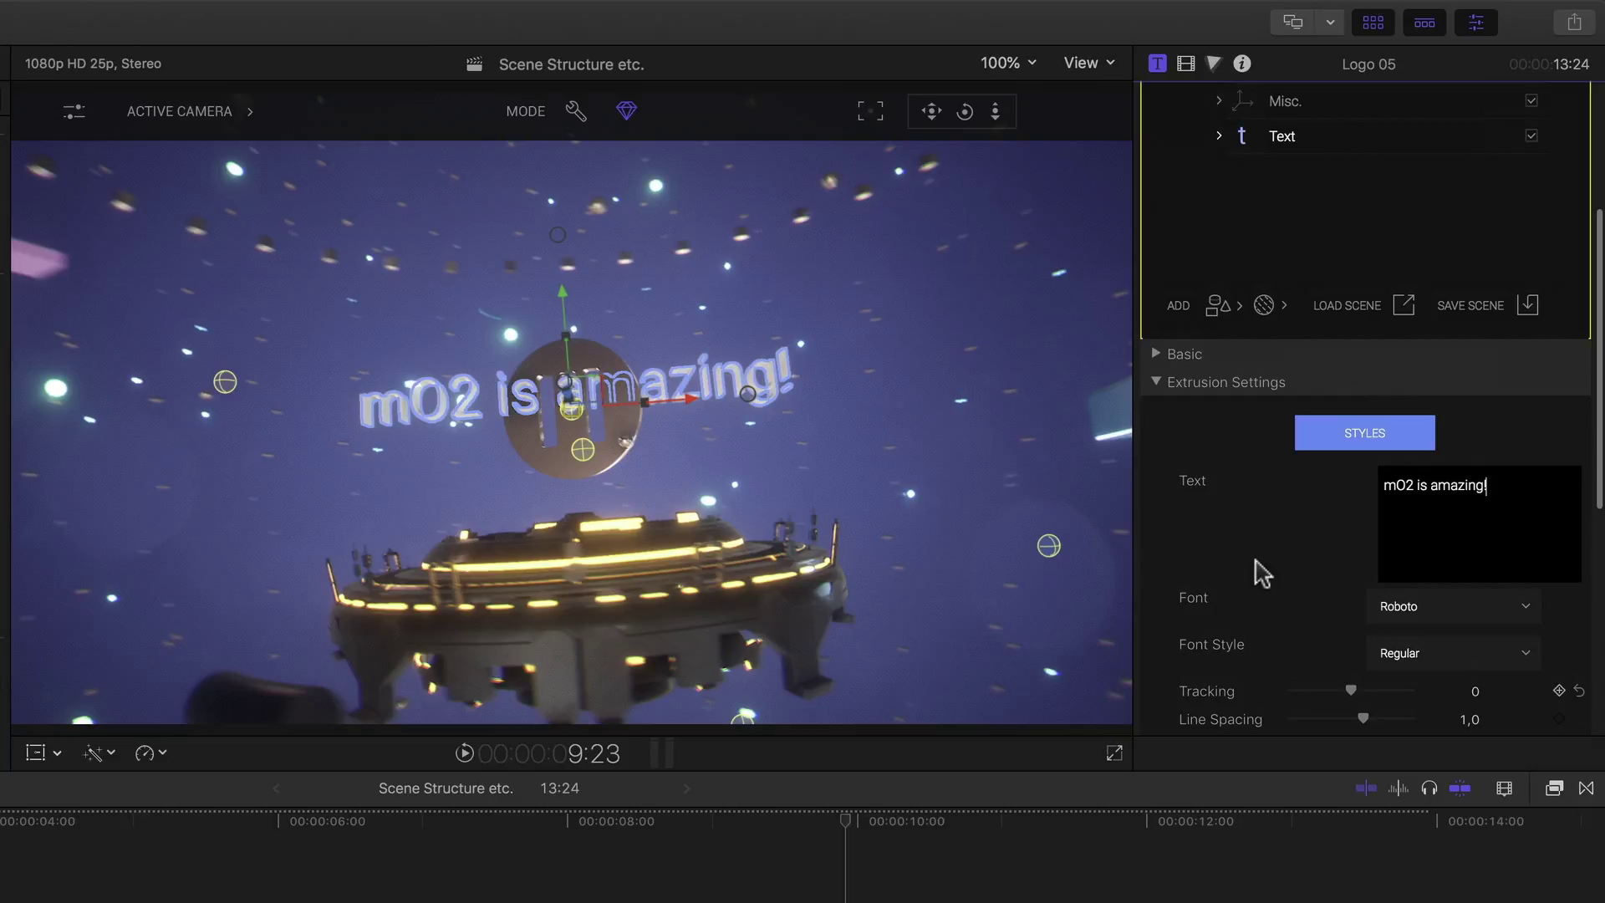
scroll(1193, 453, "up", 1)
left_click(1153, 359)
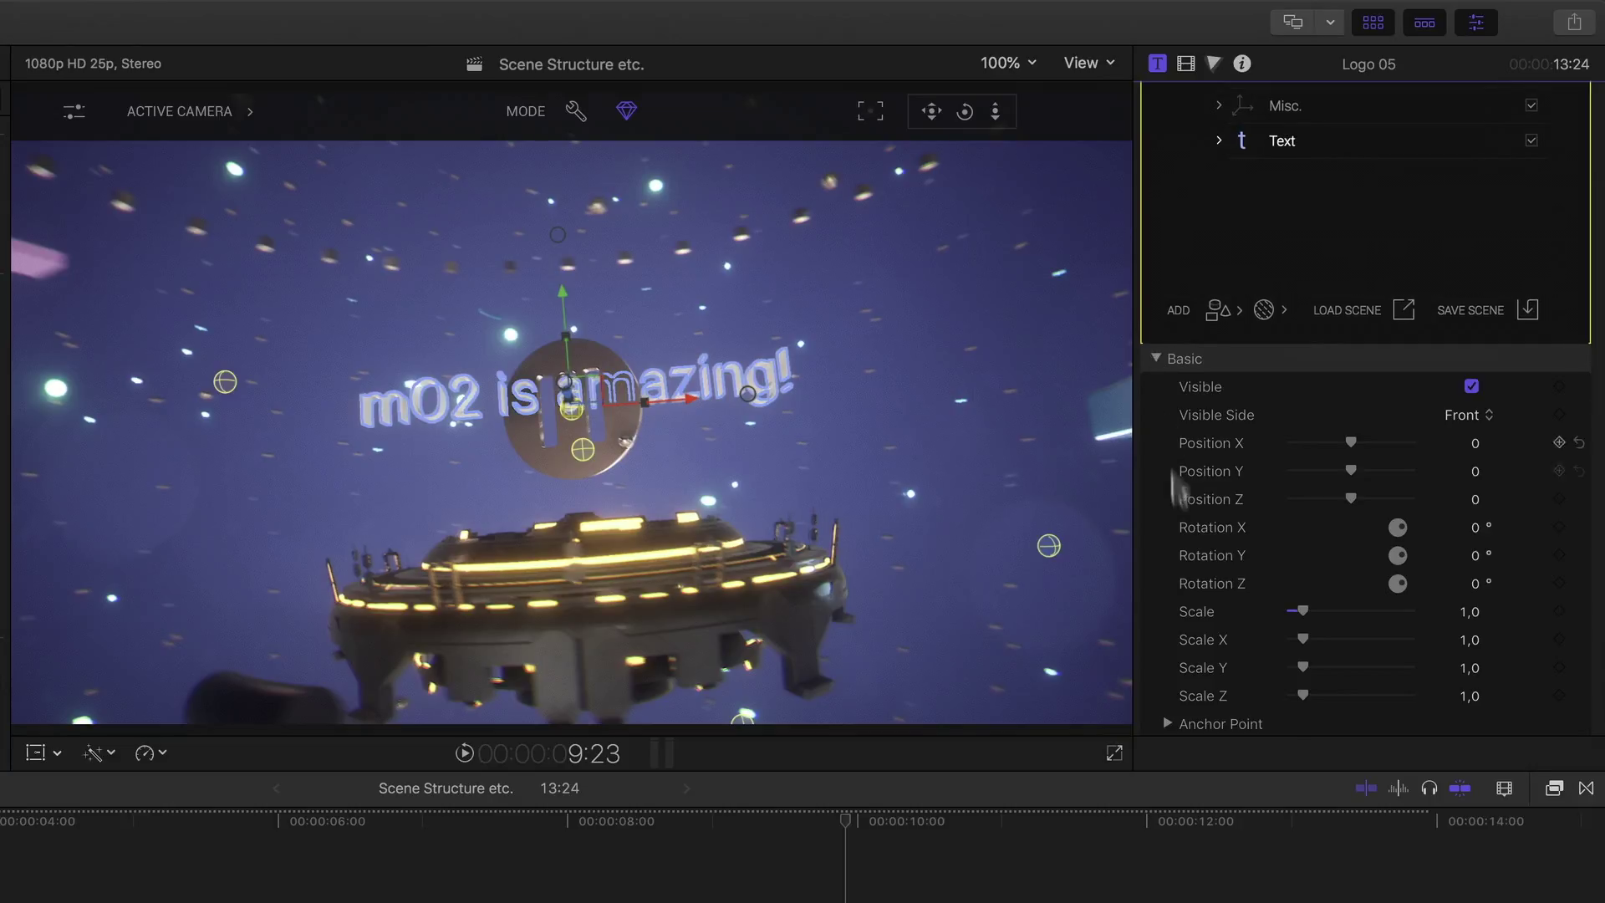
left_click_drag(1301, 611, 1304, 616)
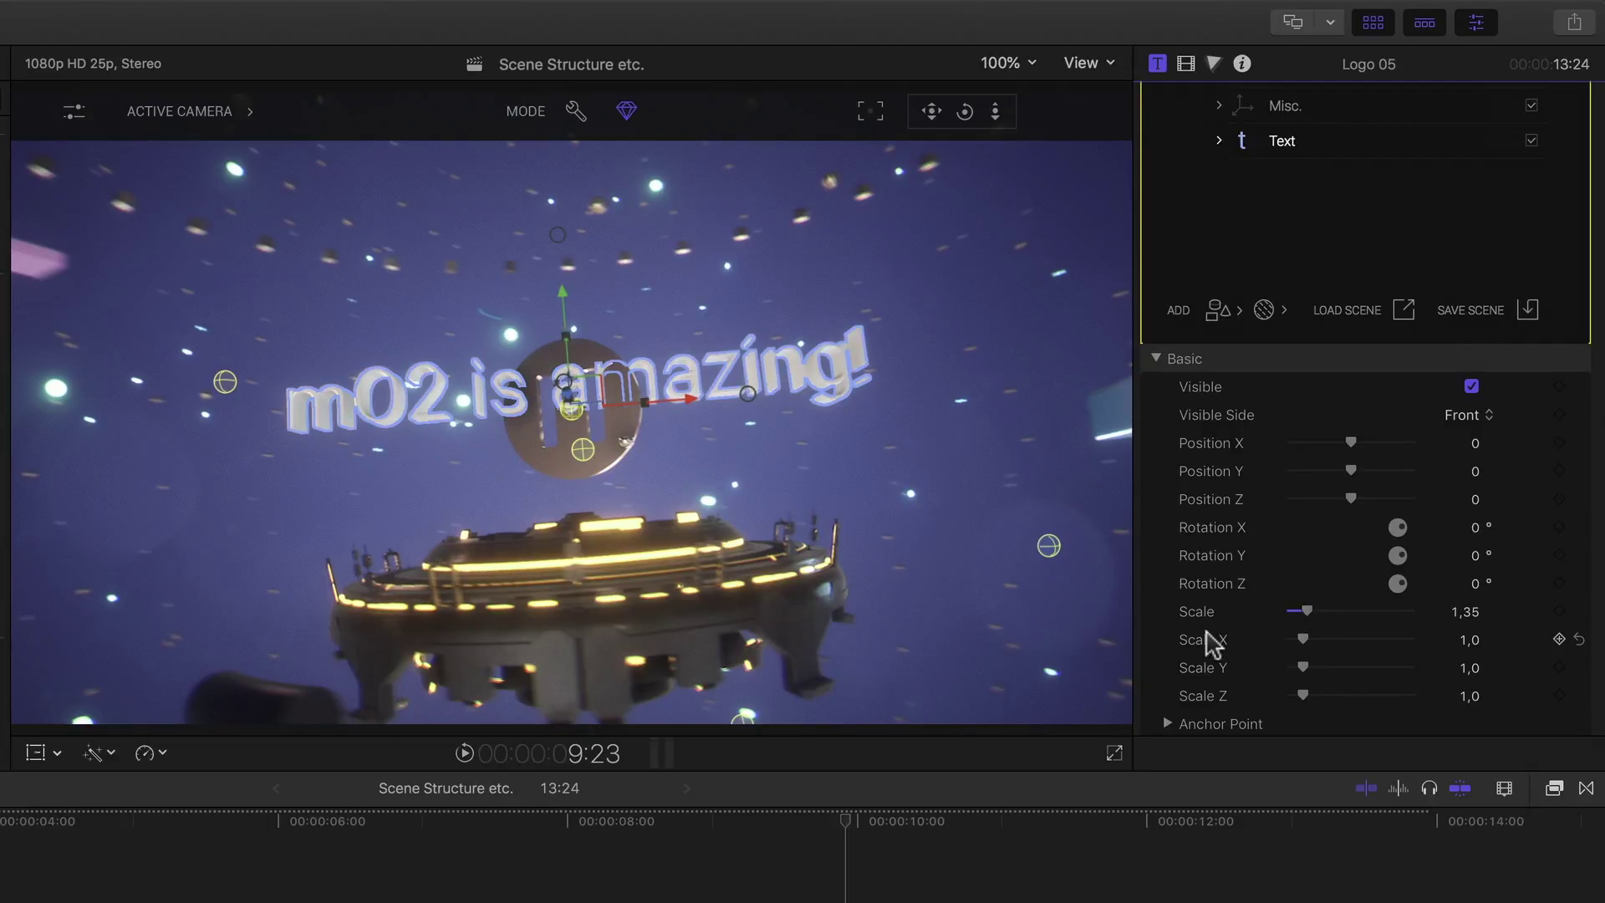
scroll(1211, 645, "down", 10)
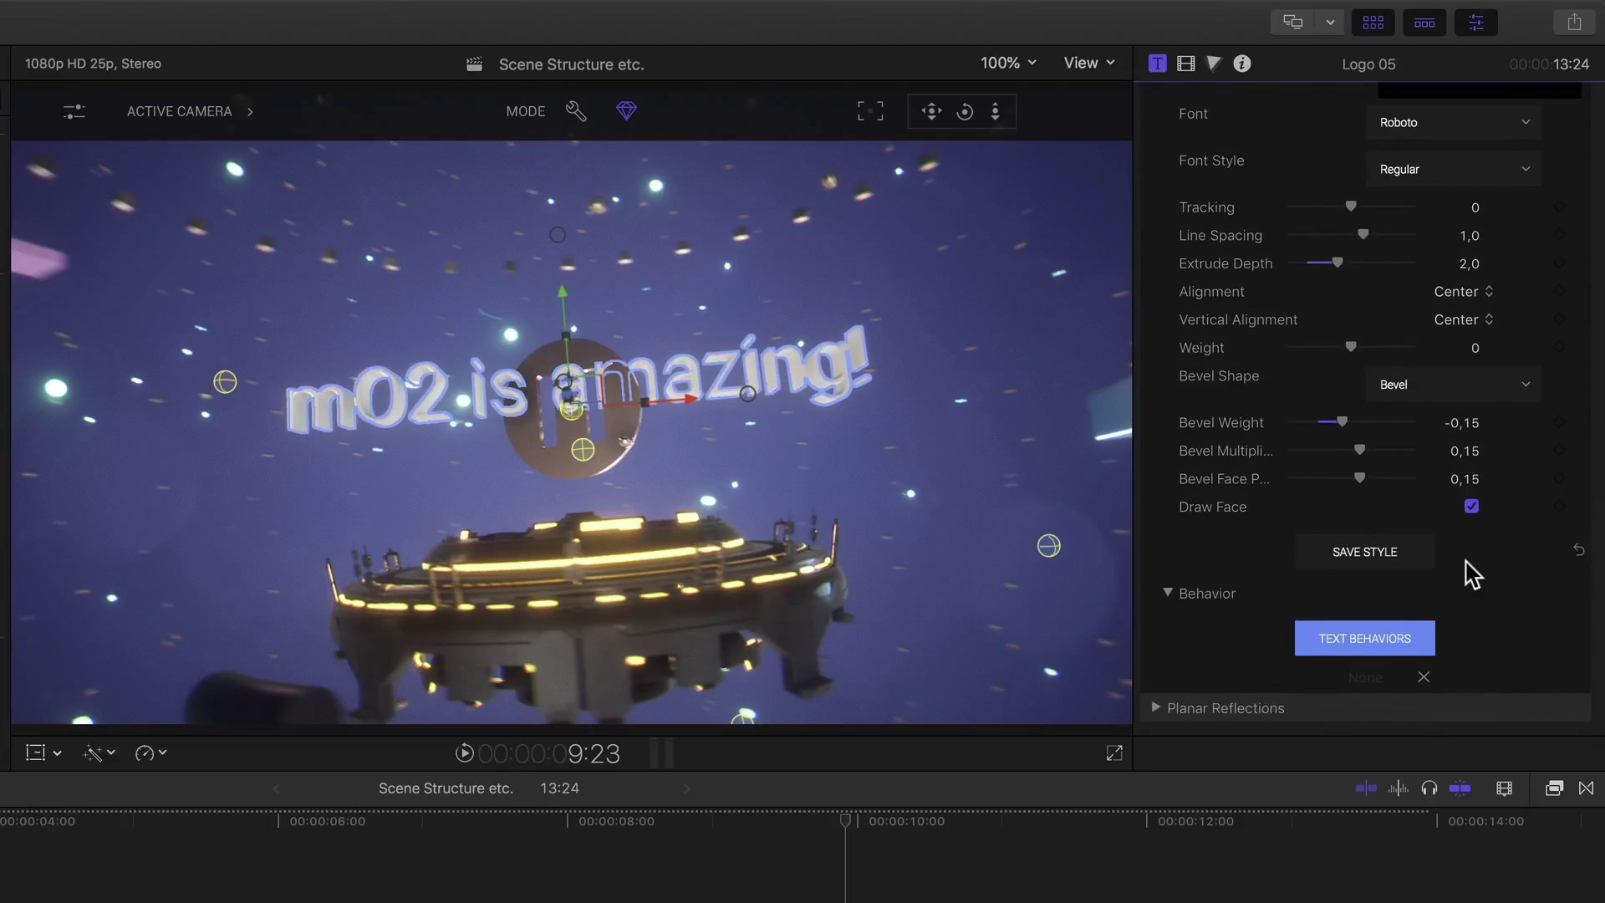
- Dismiss the Save Style prompt without saving a style
left_click(1381, 568)
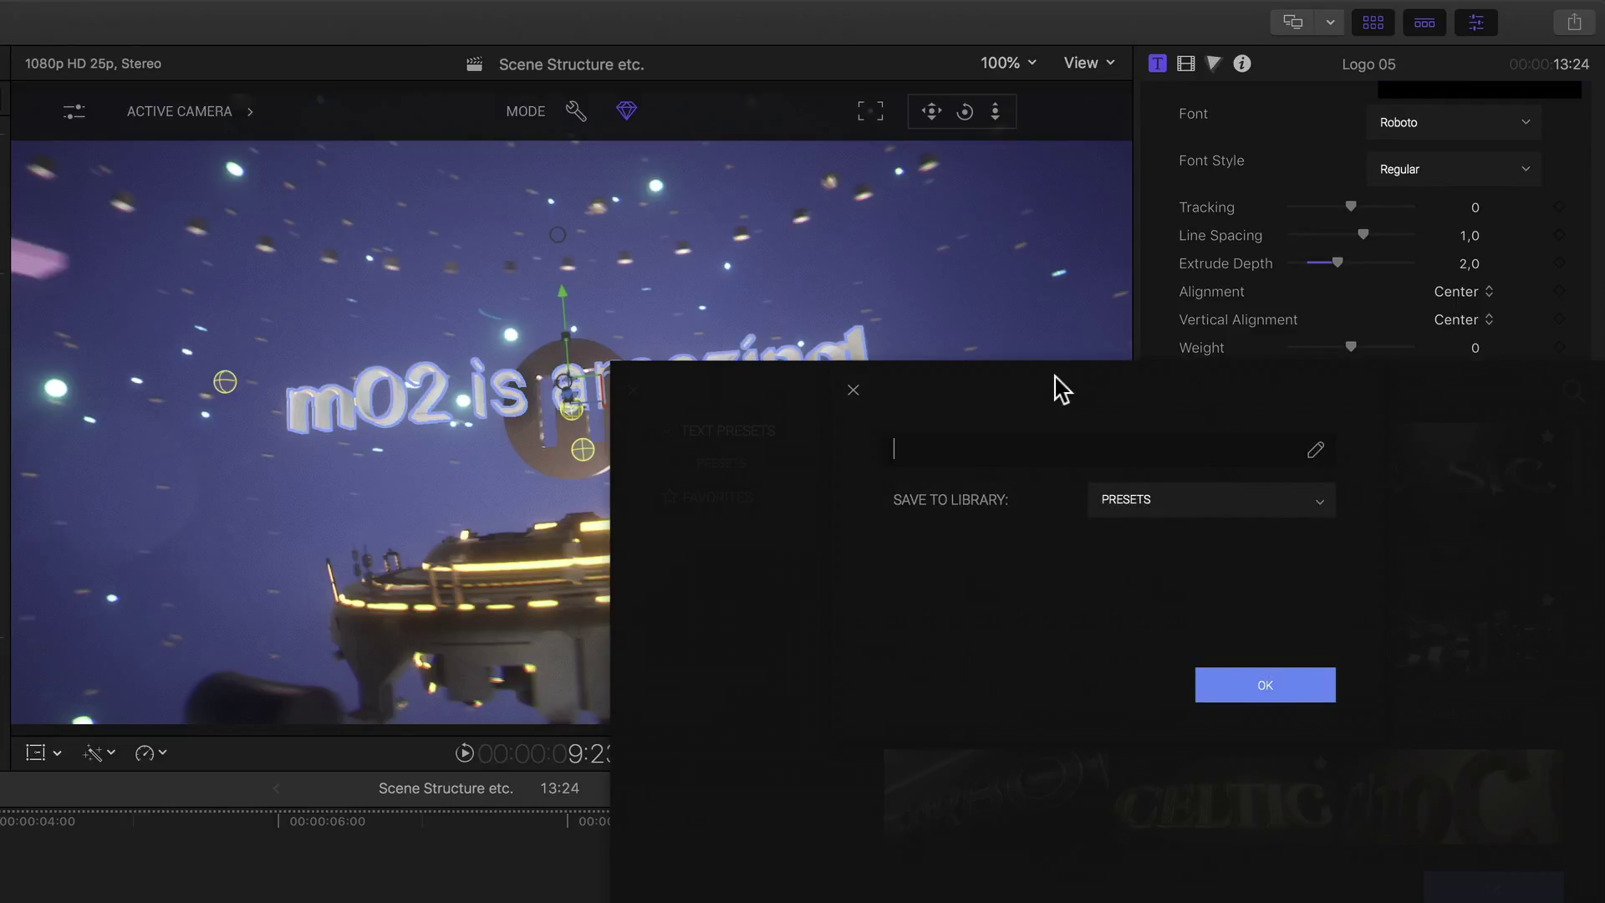
left_click_drag(823, 384, 511, 366)
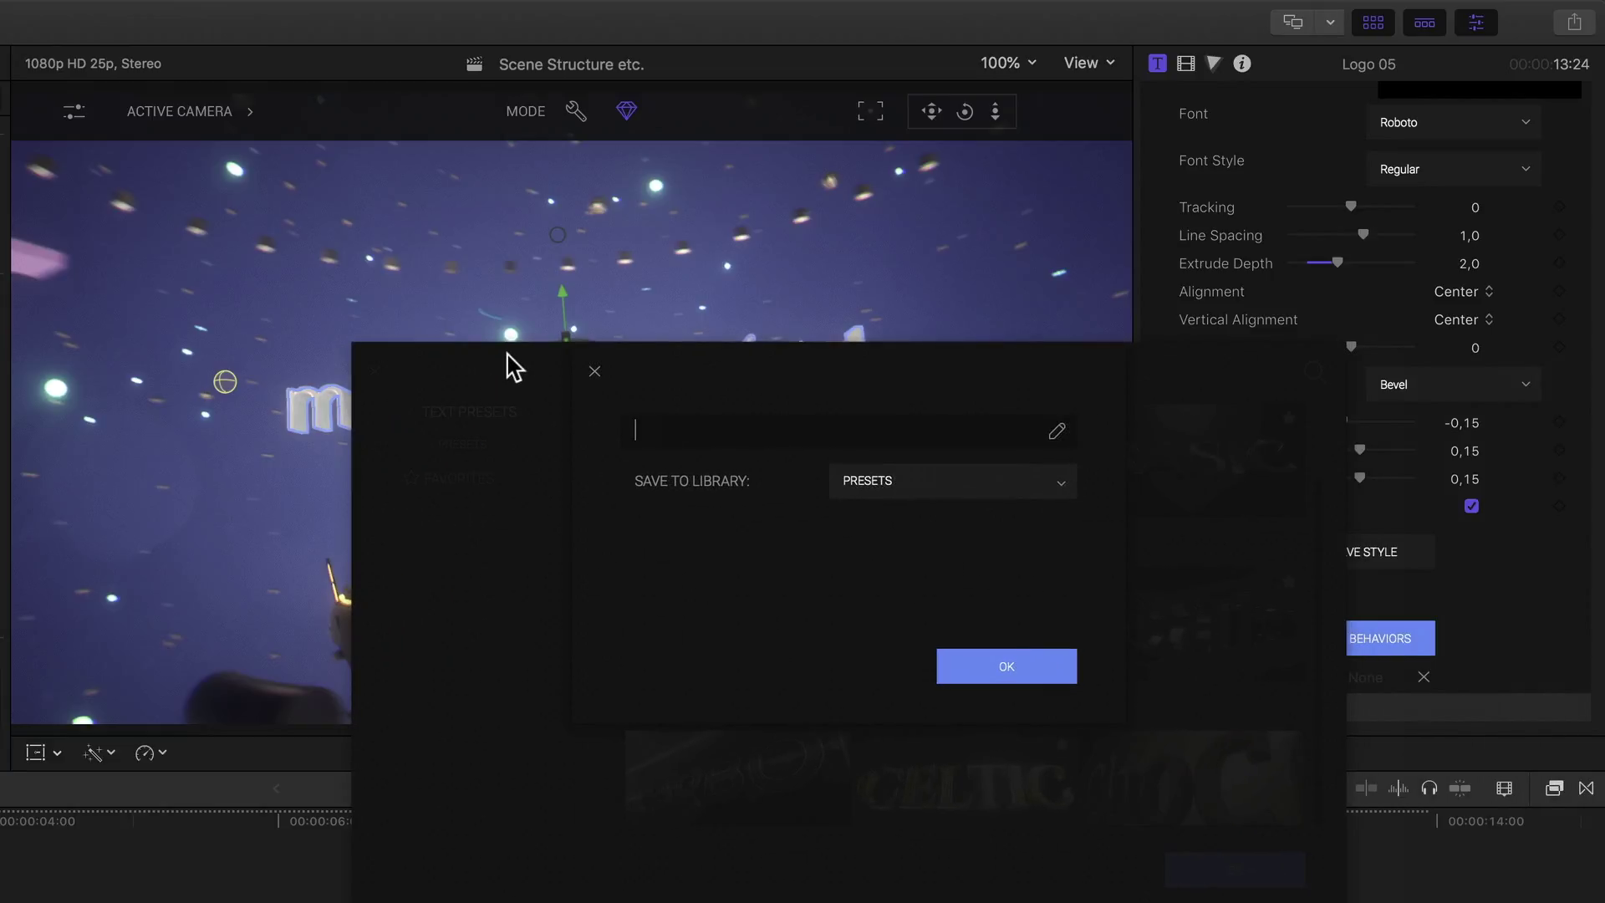
left_click(595, 372)
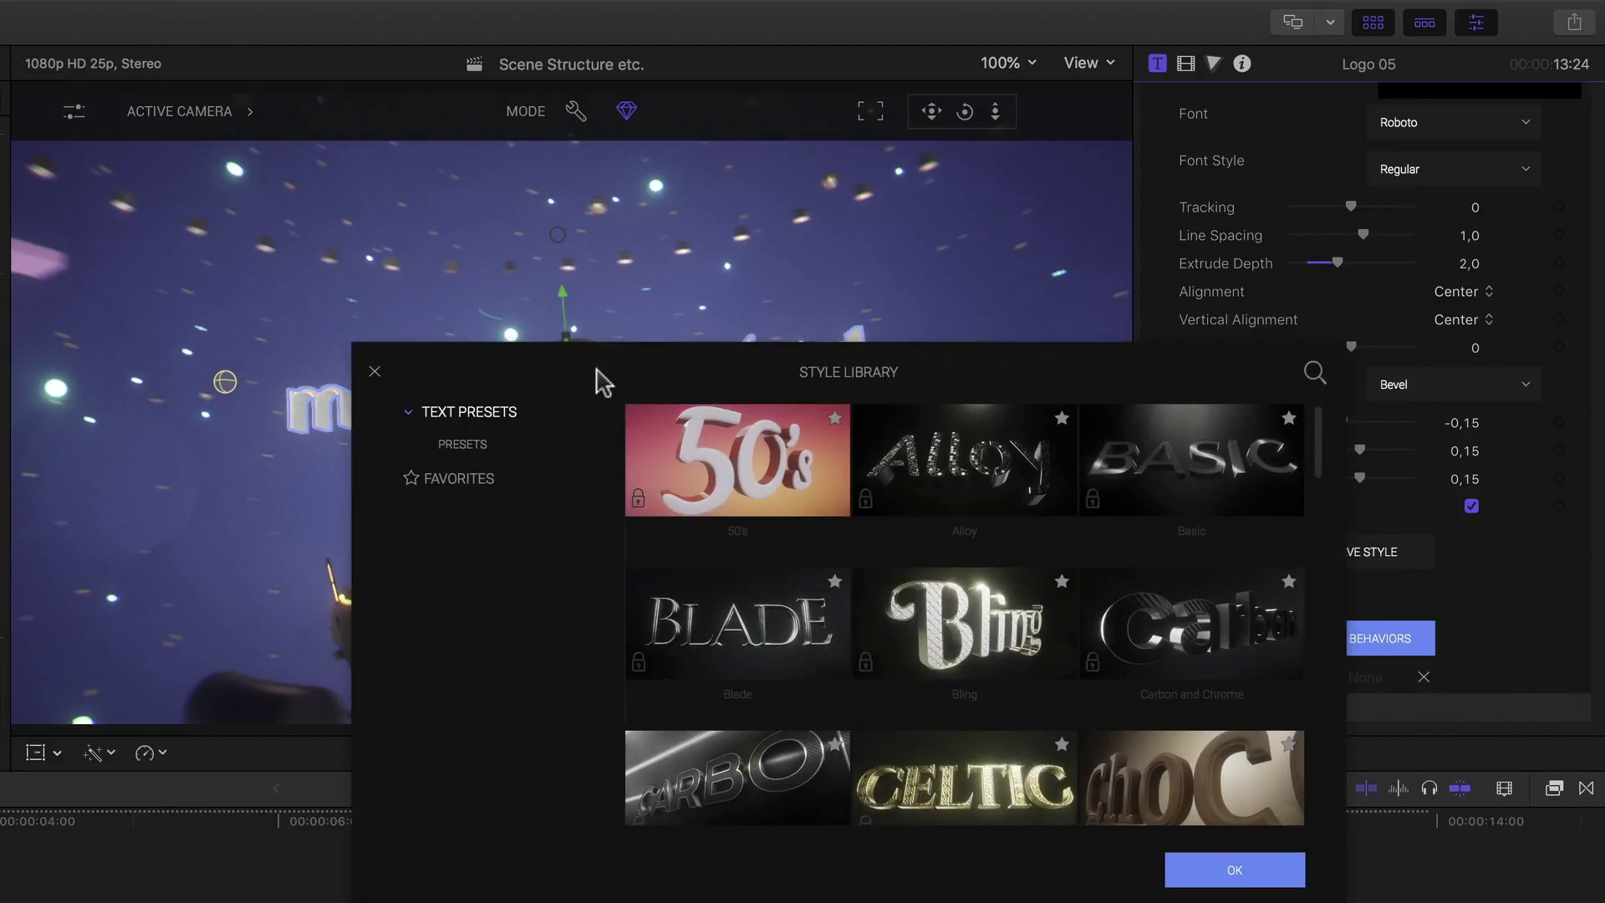
- Try the Blade and Moon styles, then pick the Neon preset for the text
left_click_drag(635, 372, 563, 476)
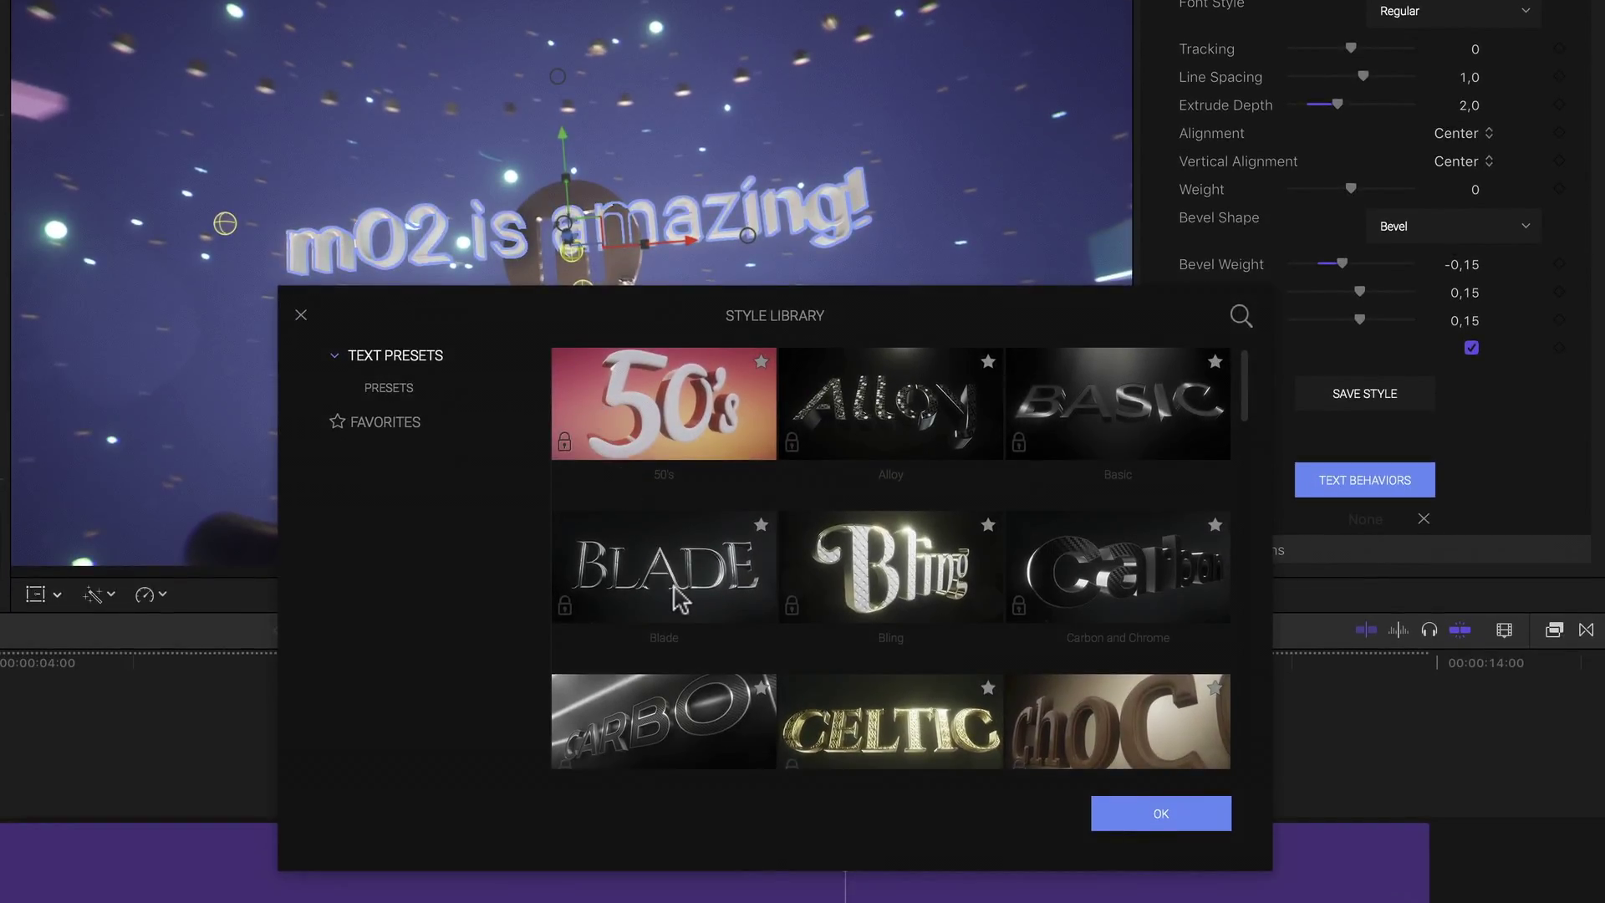
left_click(680, 598)
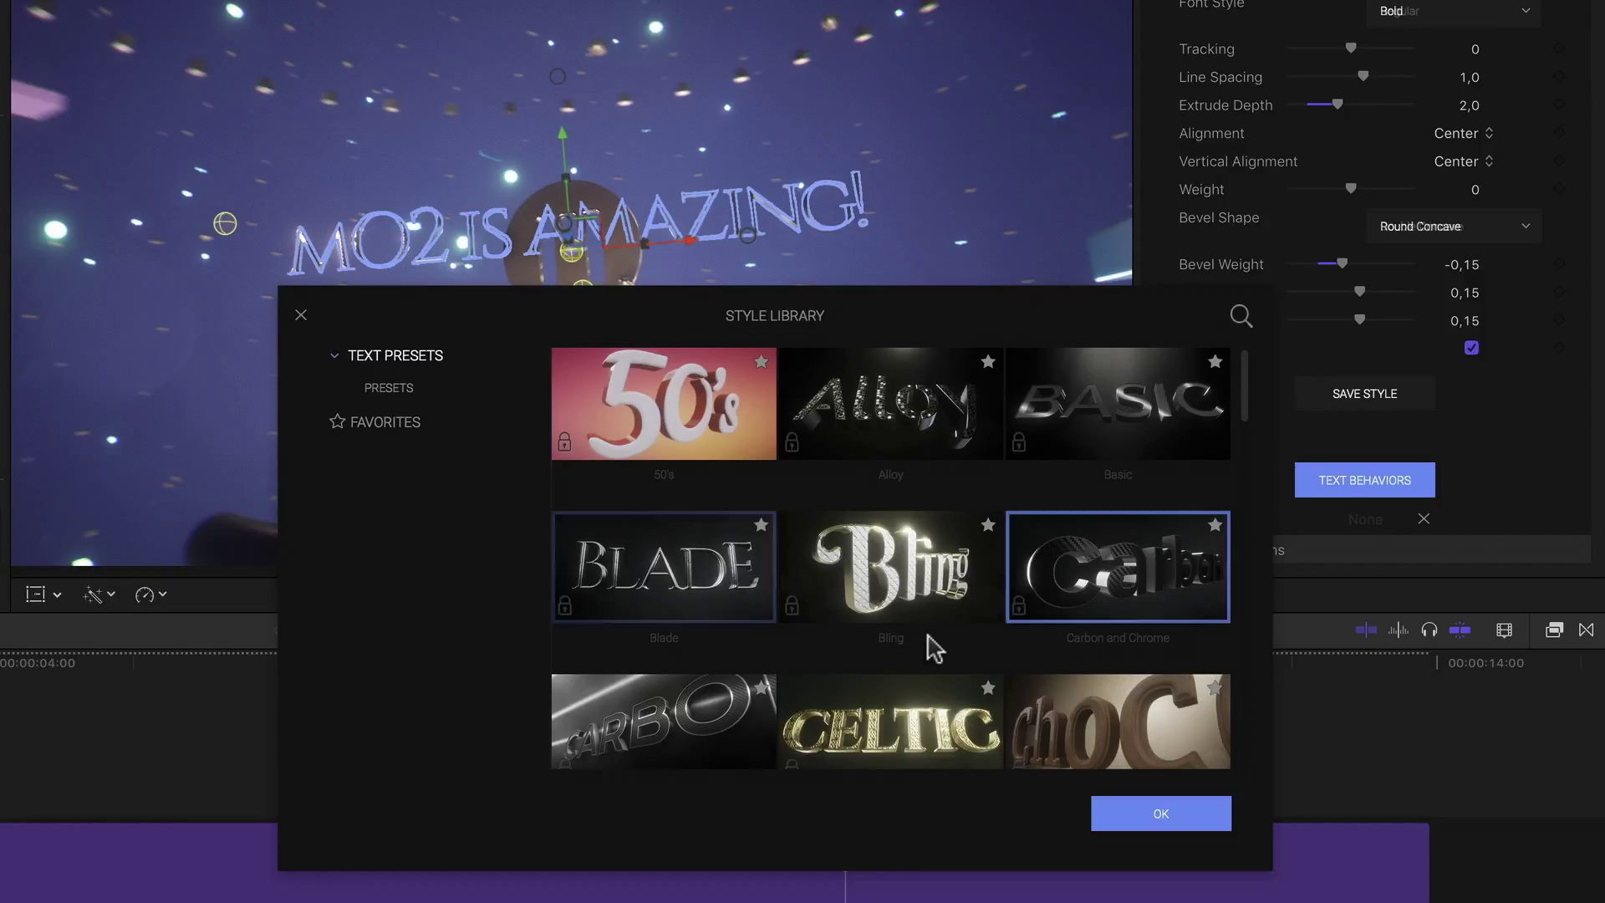
scroll(931, 649, "down", 4)
scroll(933, 648, "down", 1)
scroll(933, 647, "down", 5)
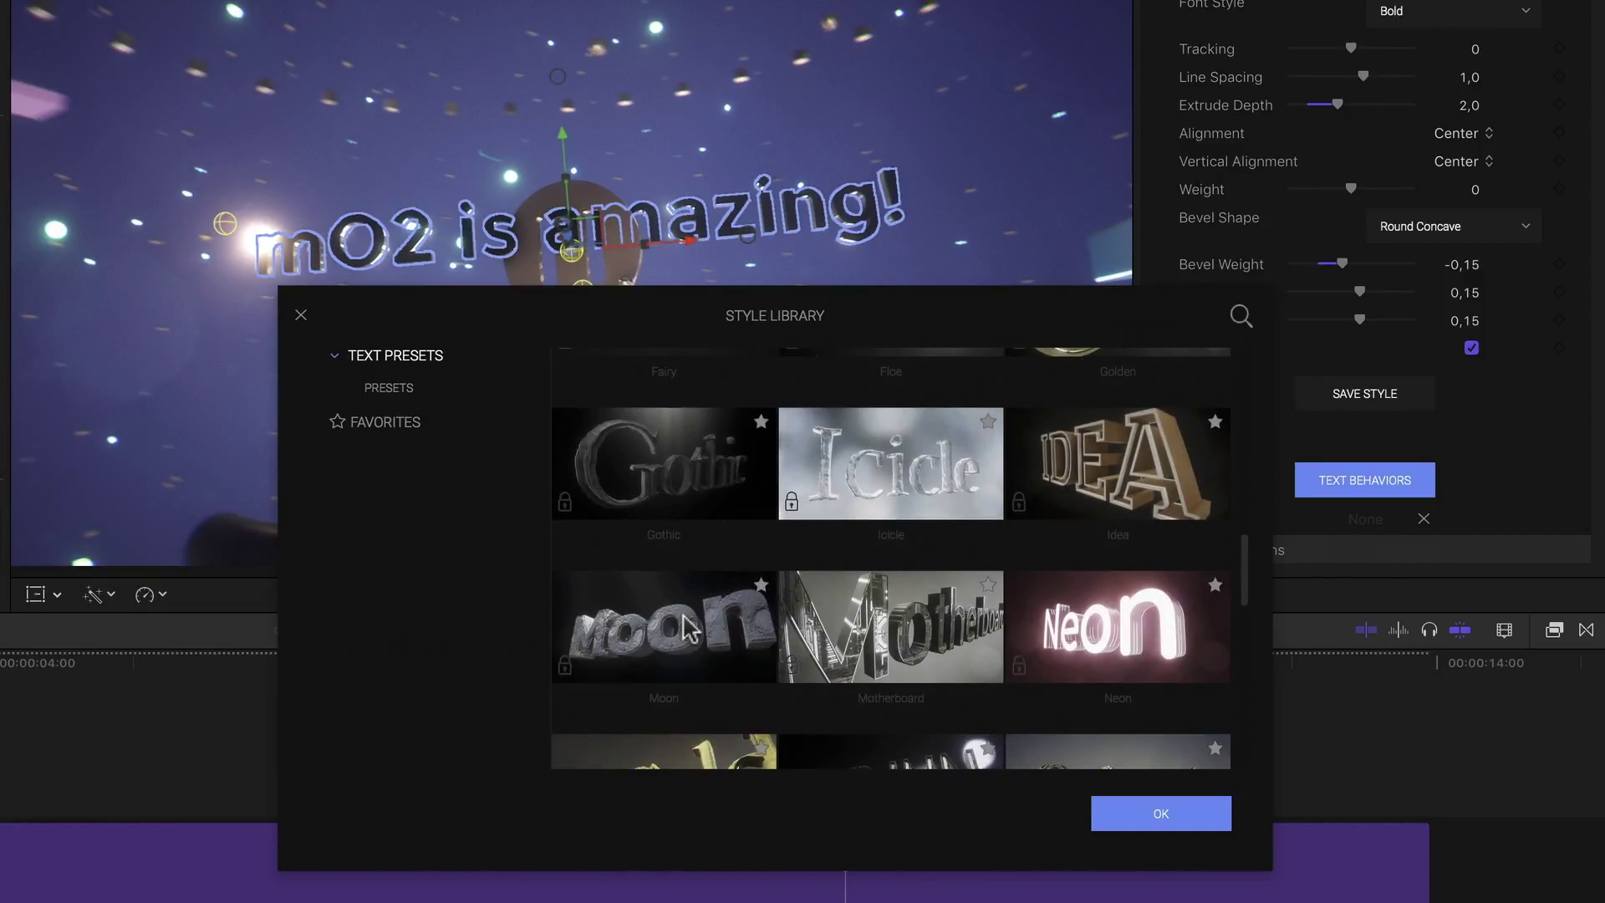
left_click(688, 628)
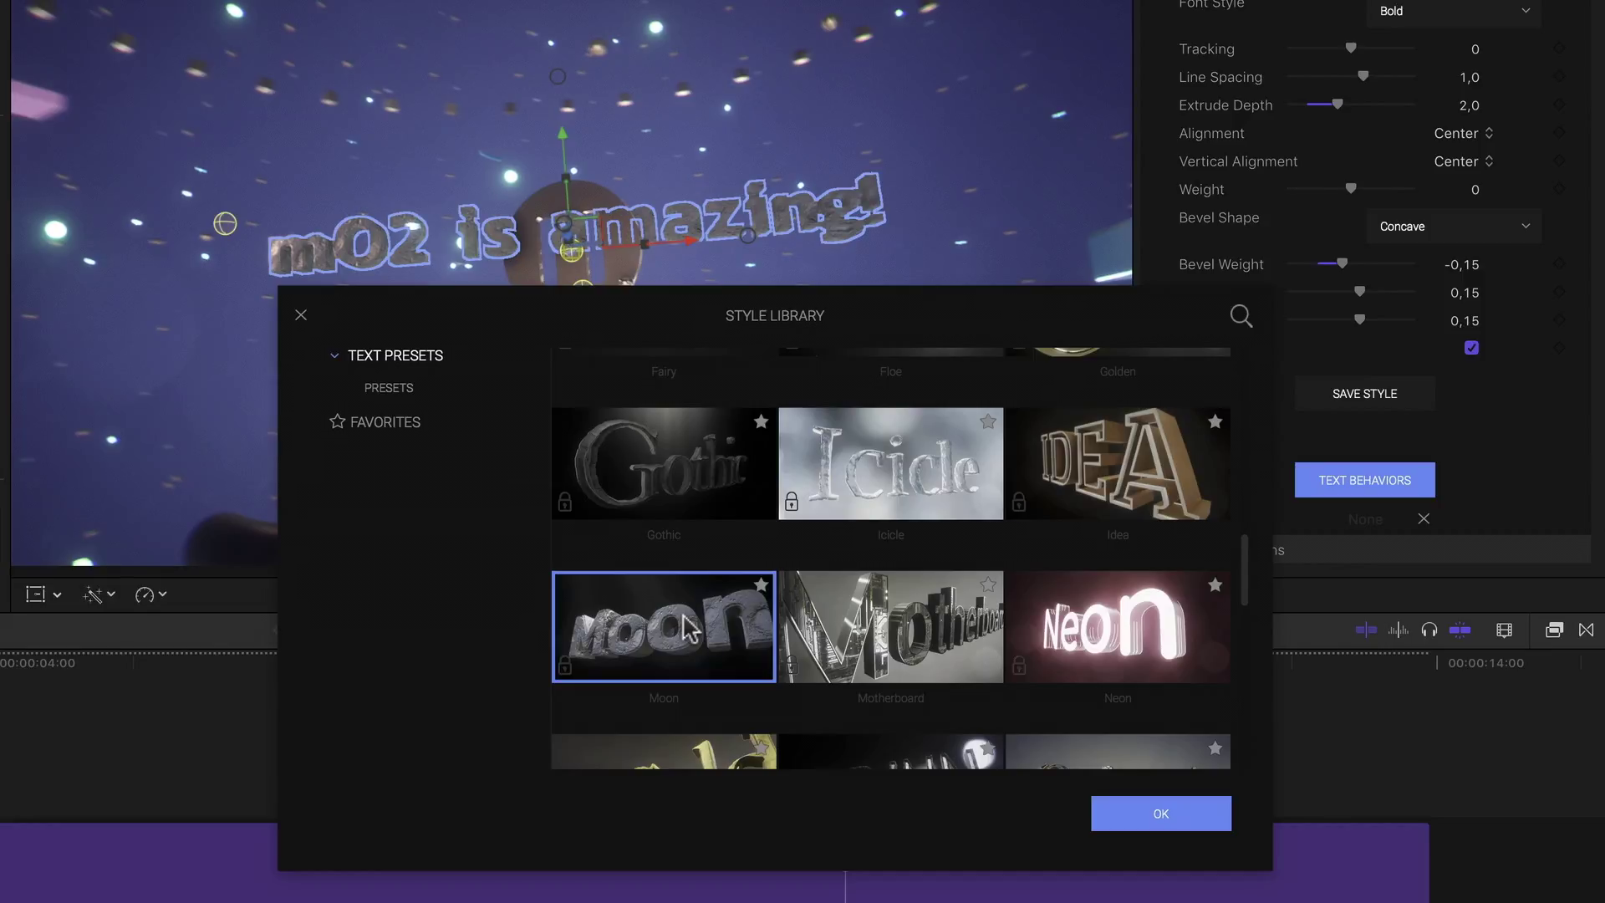
left_click(1085, 633)
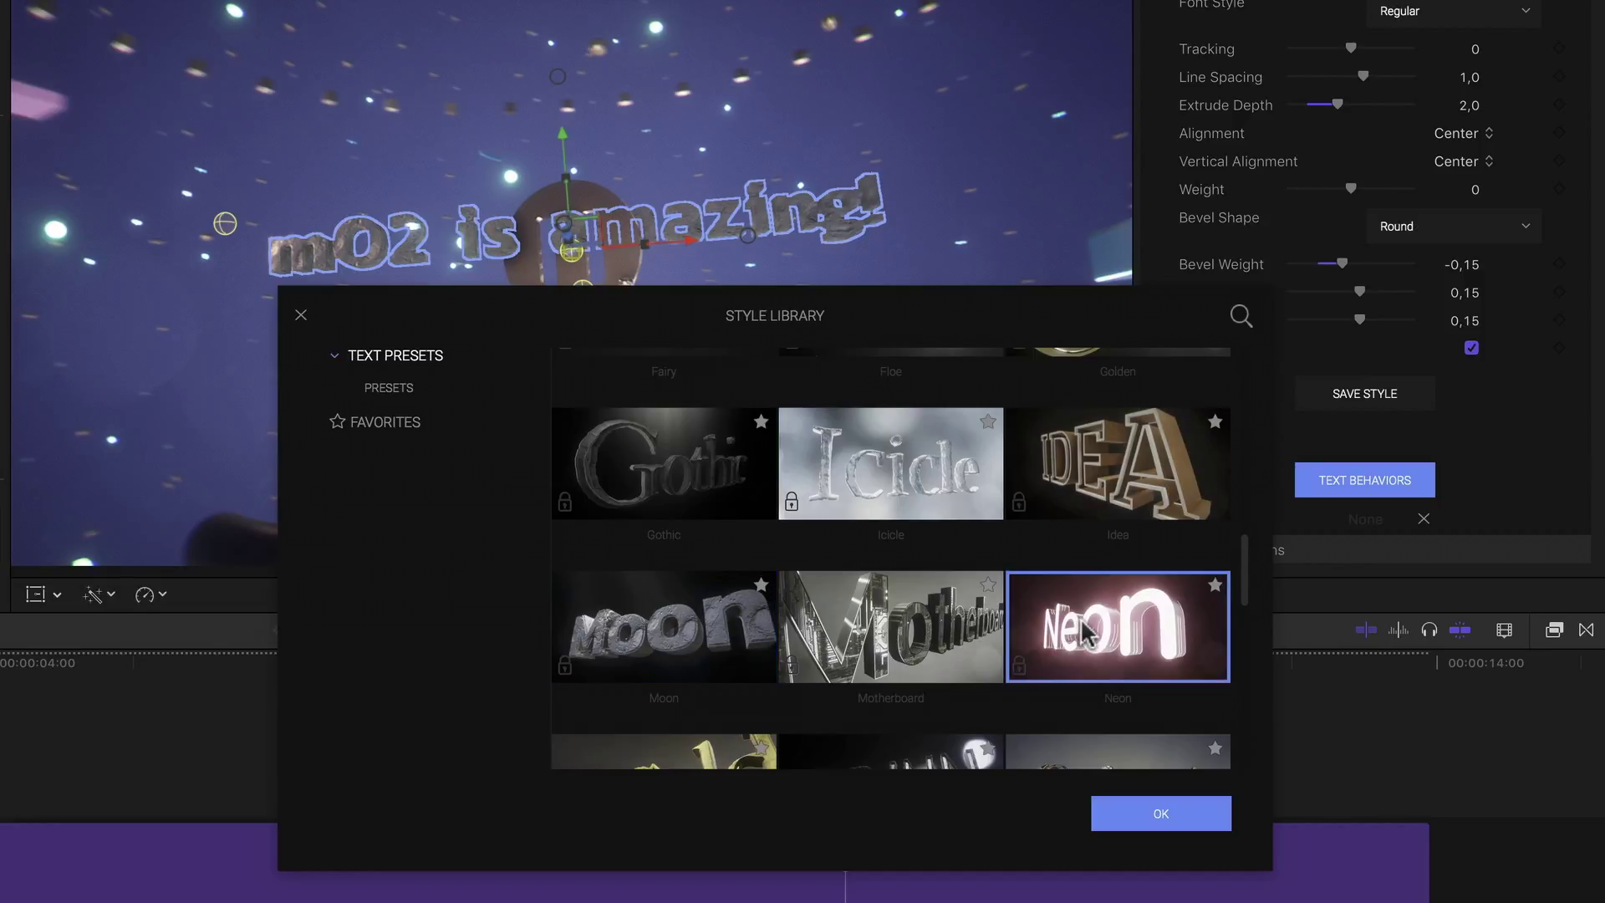
- Confirm Neon and set Extrude Depth 0,89, Weight 0,05, Bevel Weight -0,02, Bevel Multiplier 0,43
left_click(1159, 817)
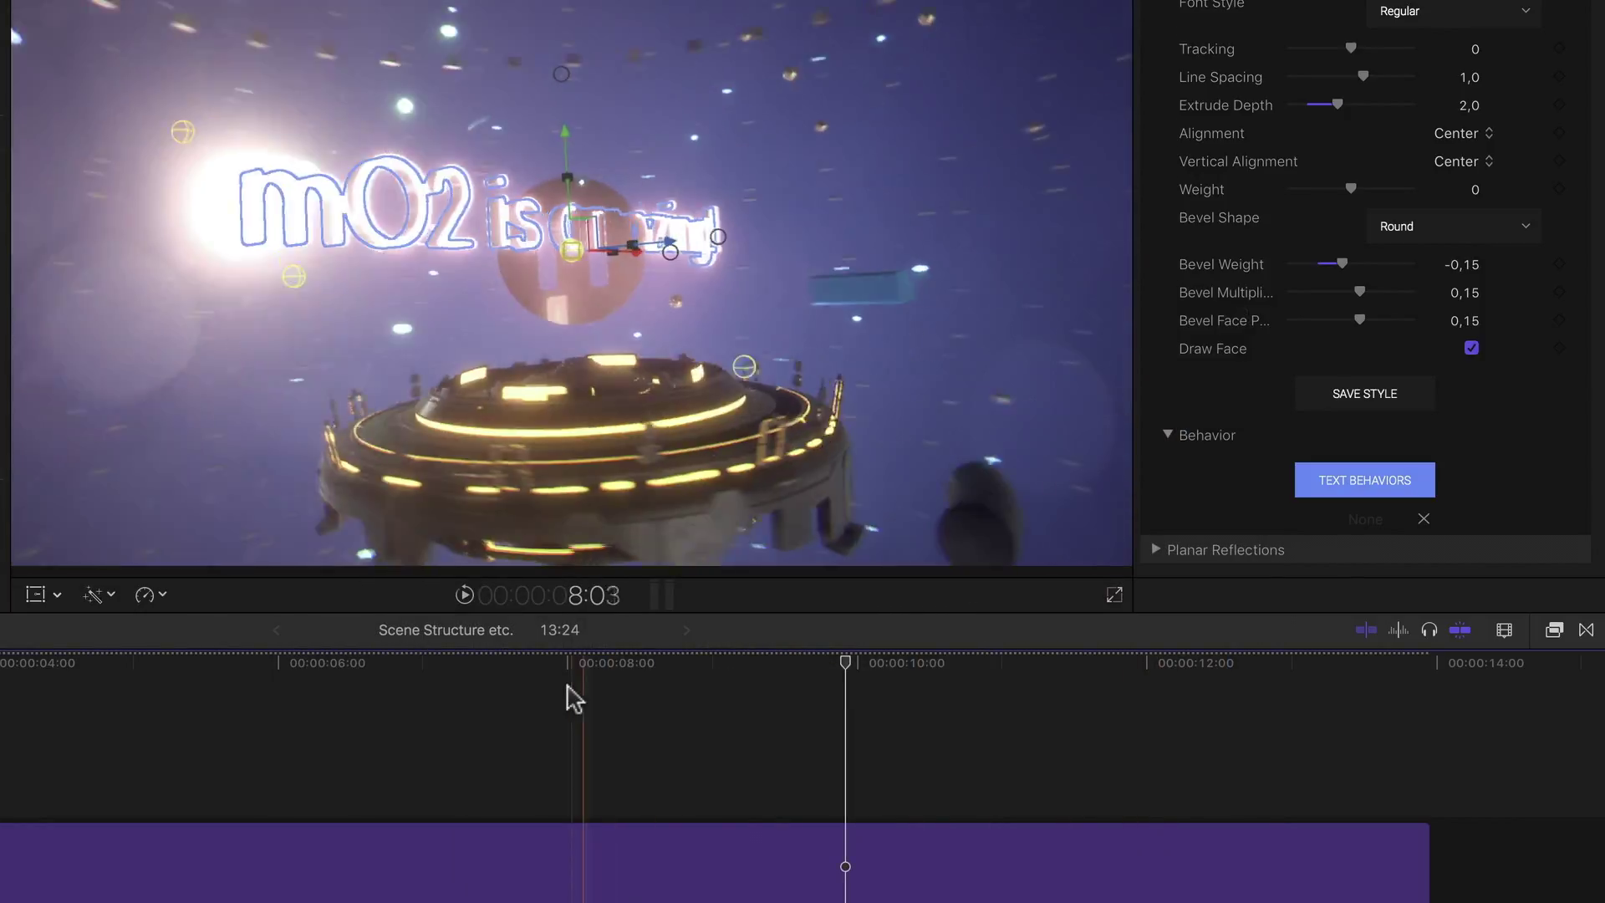
left_click(571, 689)
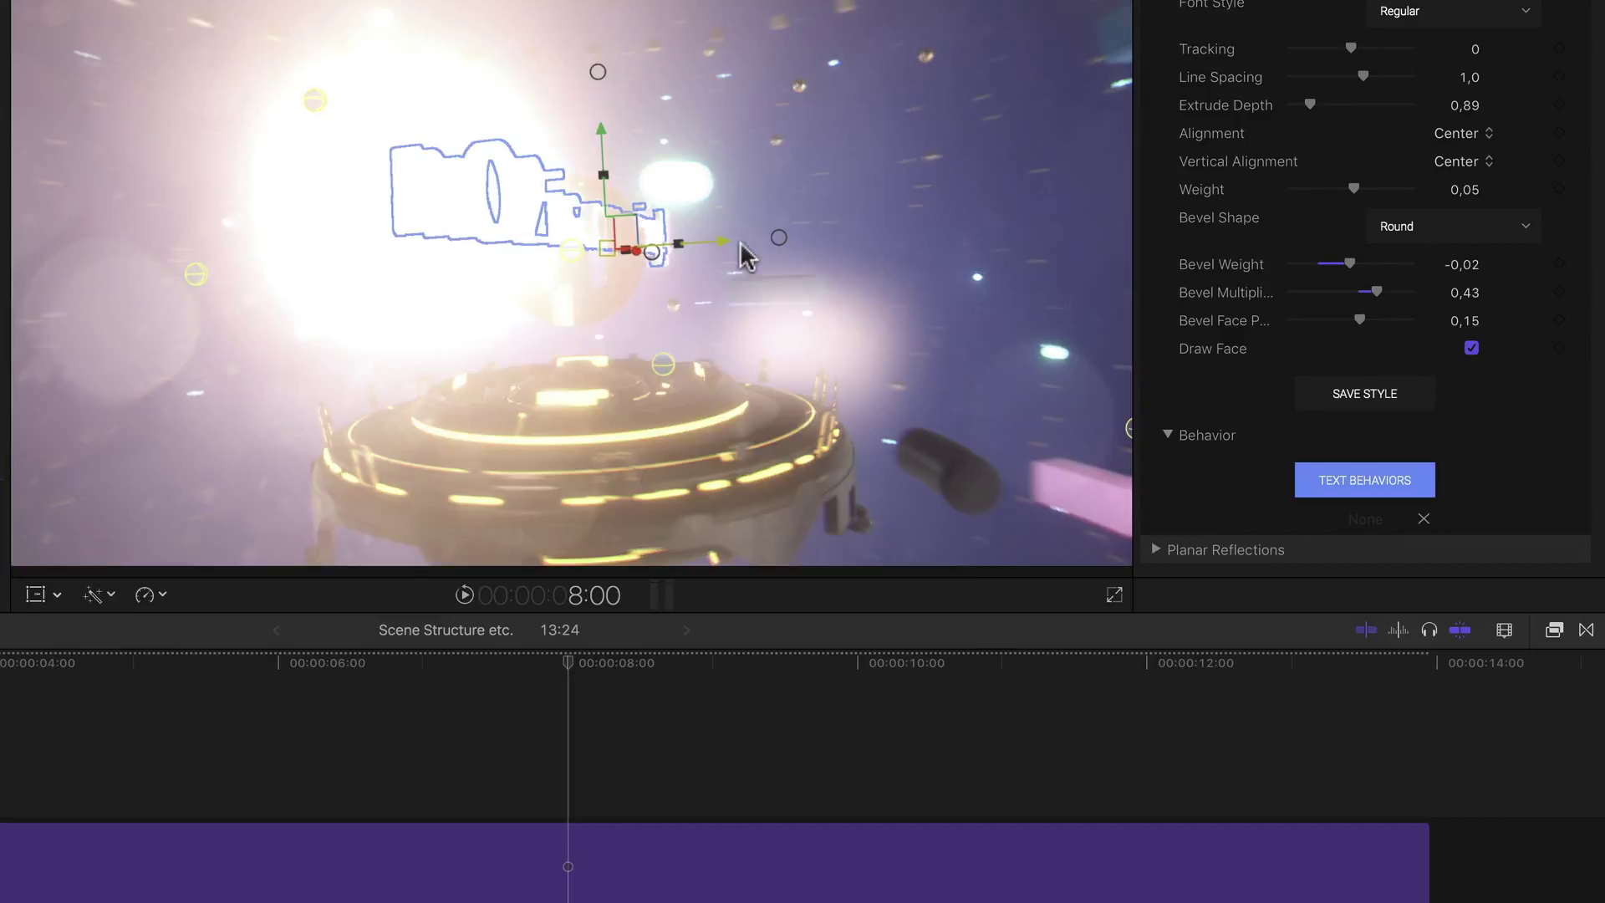
left_click_drag(747, 255, 895, 262)
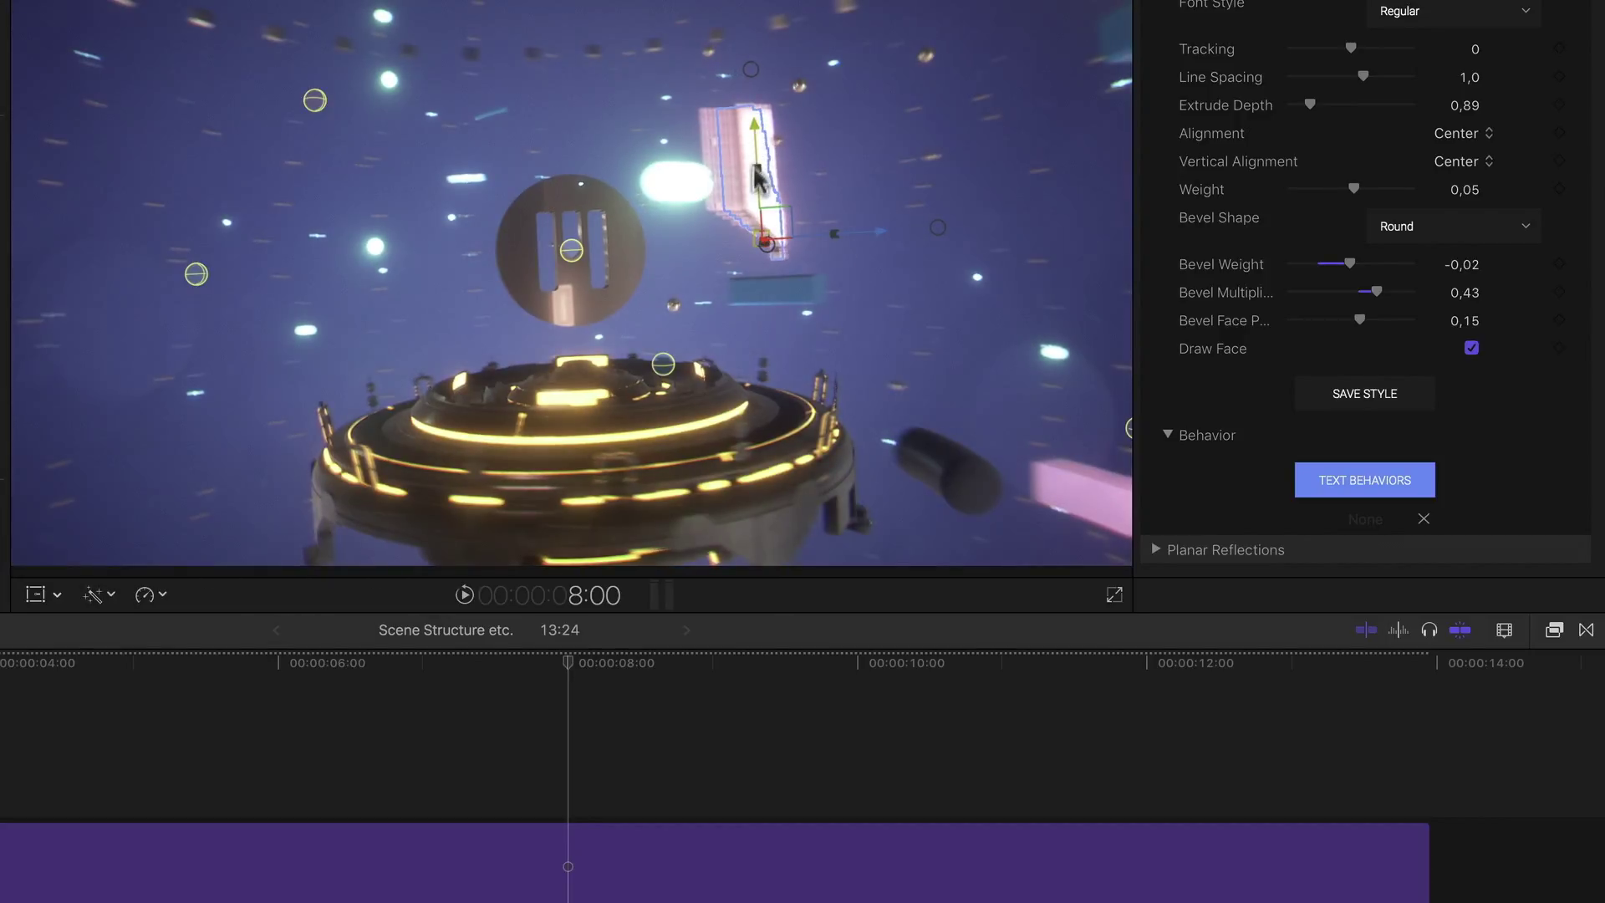
left_click_drag(757, 180, 771, 226)
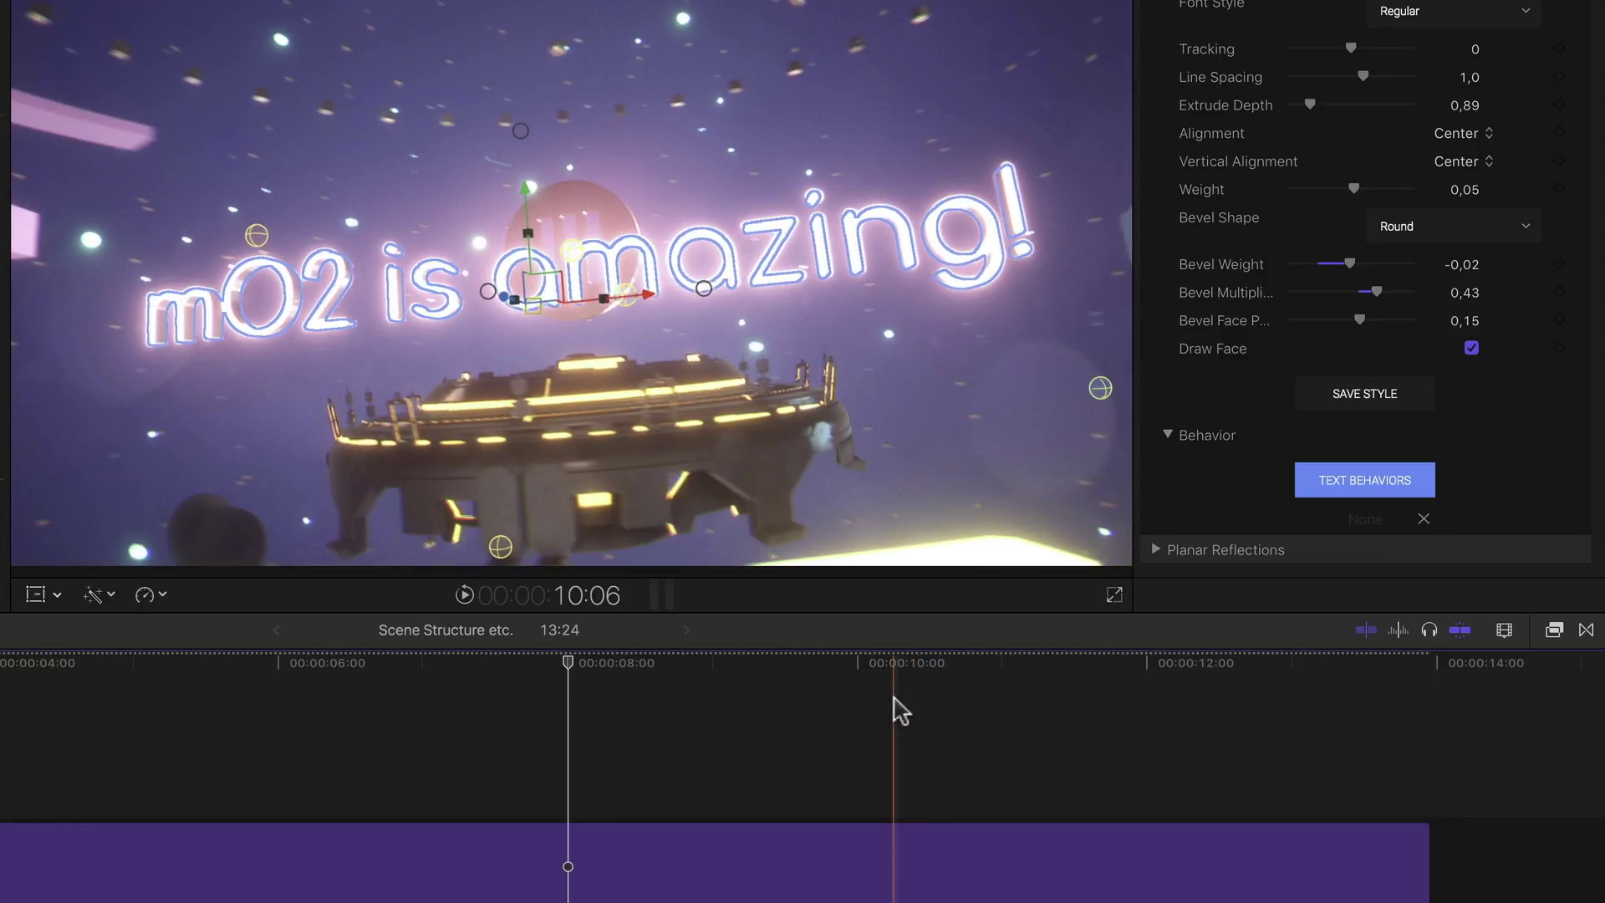
left_click(893, 703)
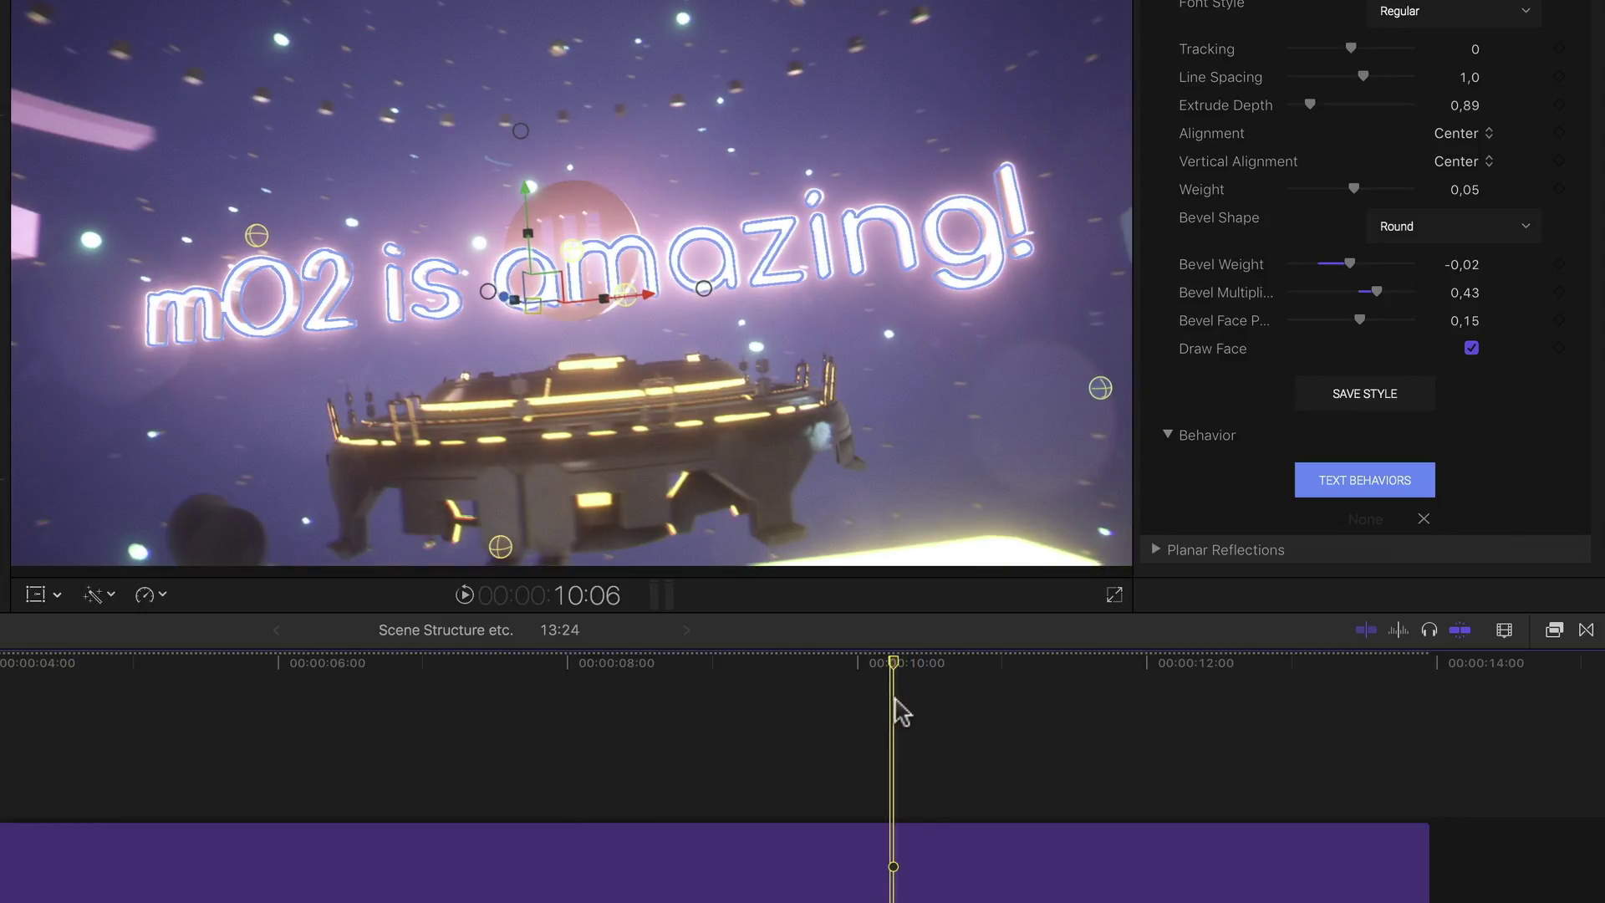
scroll(1497, 497, "down", 2)
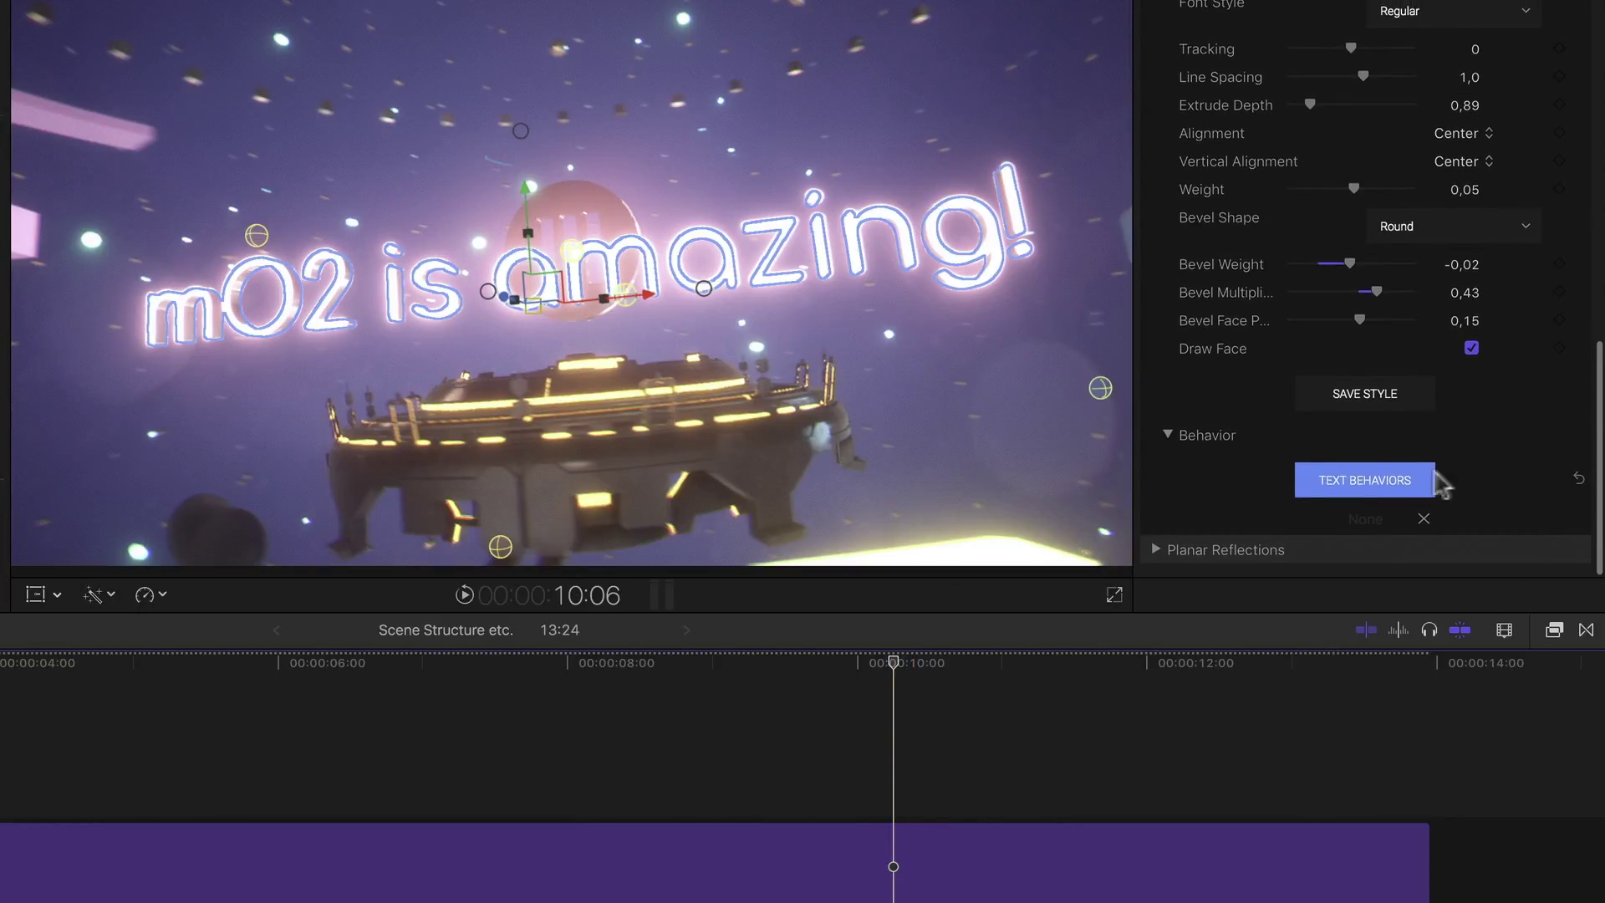
- Apply the Ascent In behavior from the Animation In text behaviors to the neon text
left_click(1373, 489)
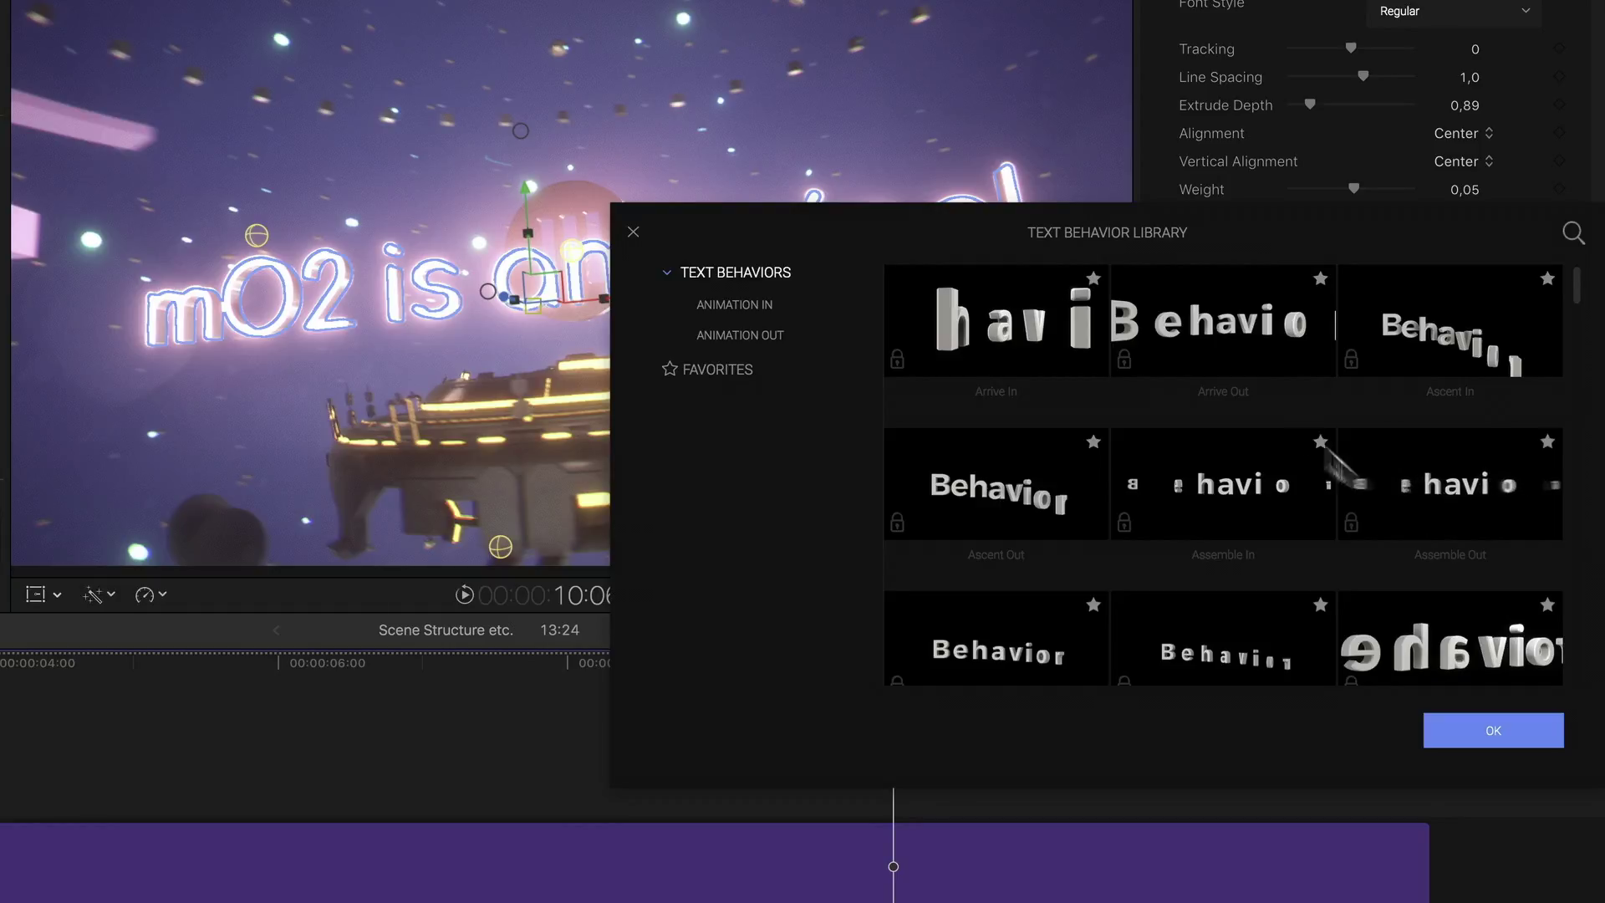
left_click_drag(1185, 242, 907, 334)
left_click(482, 396)
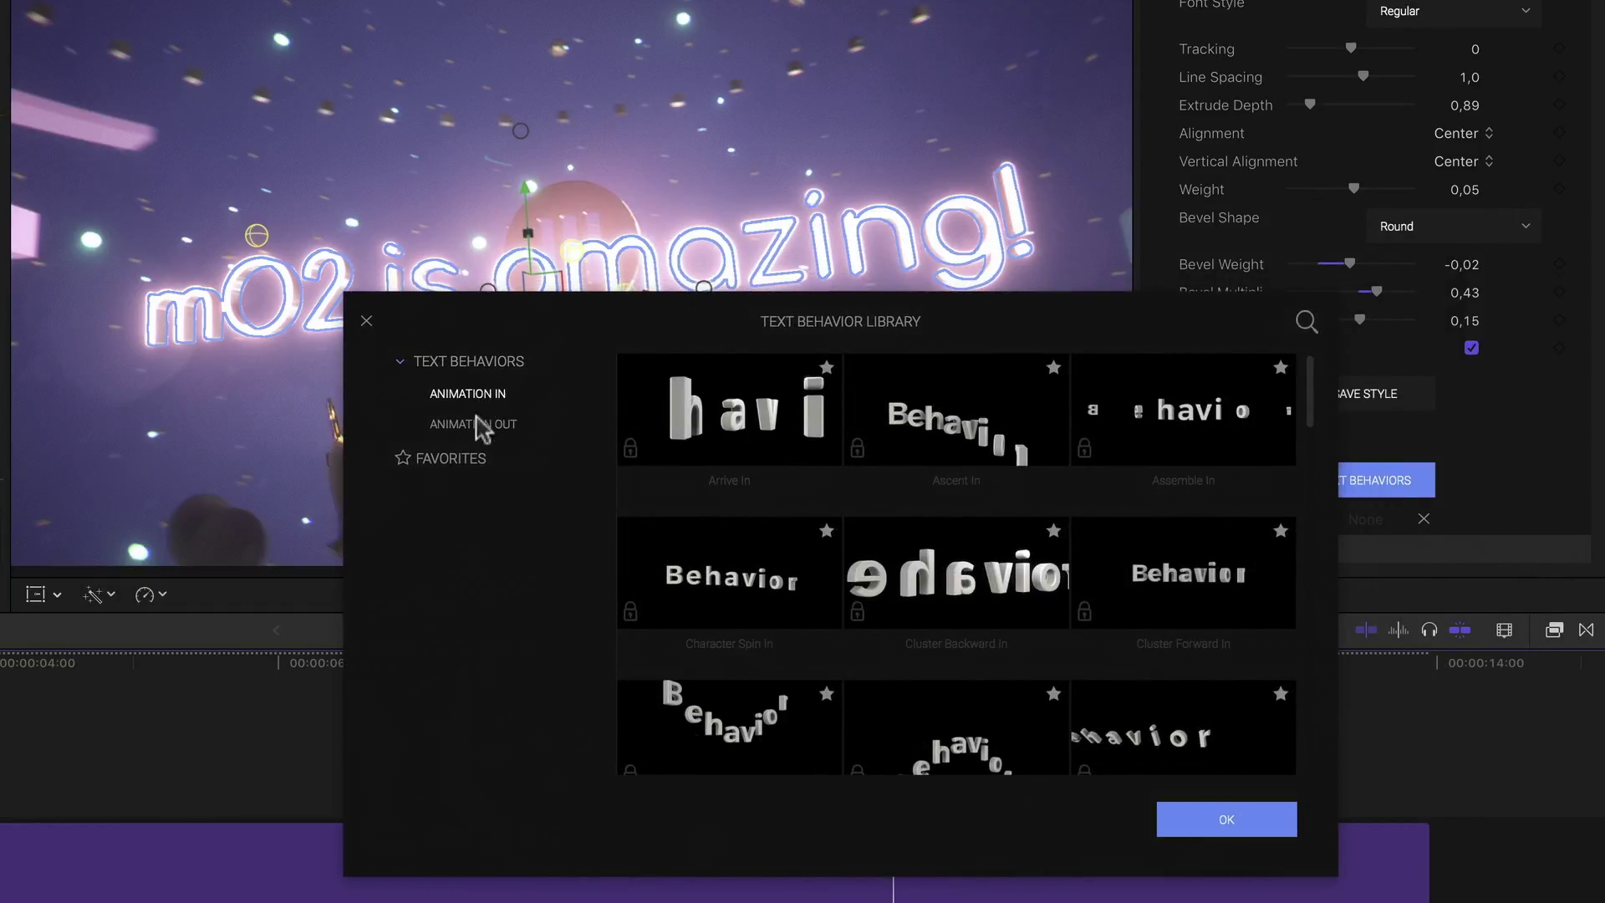
left_click(482, 425)
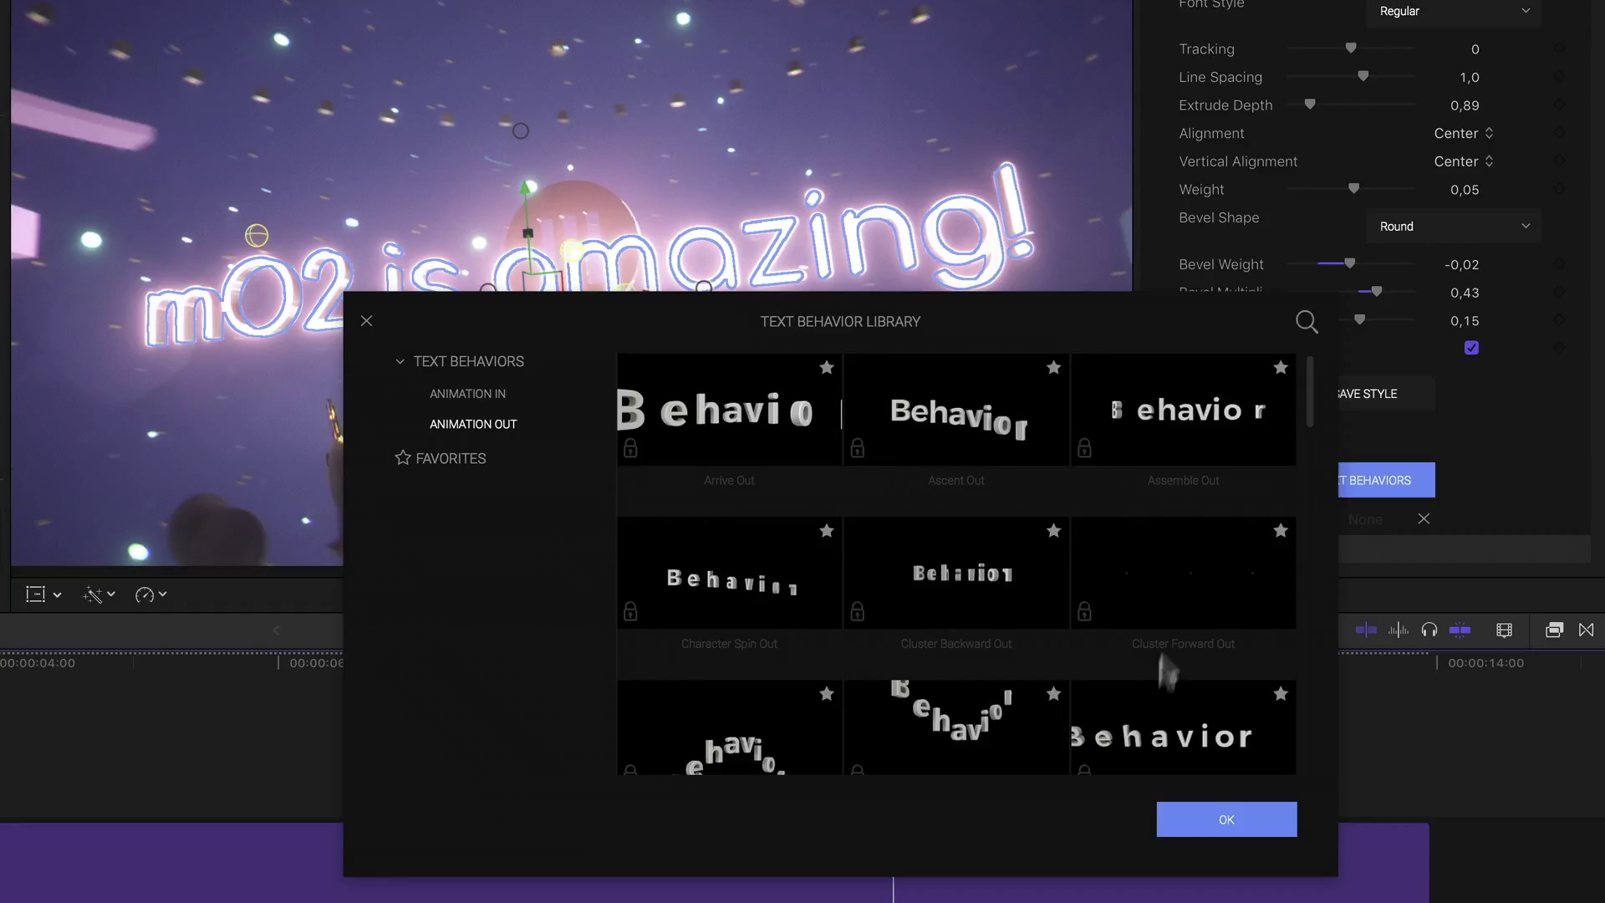
left_click(452, 401)
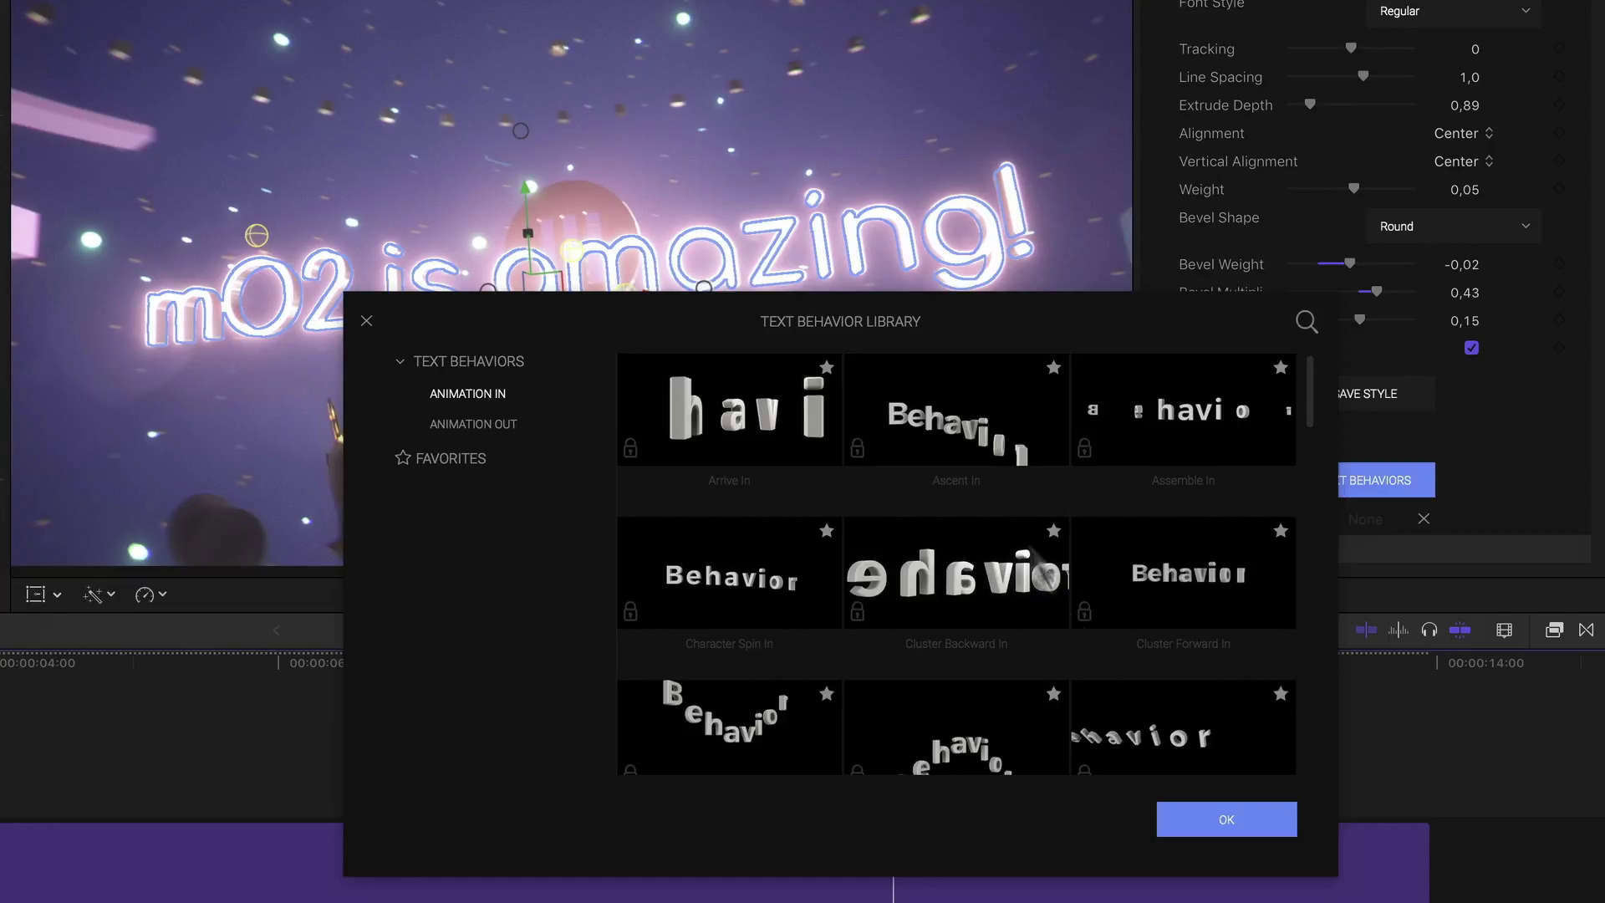
left_click(995, 443)
left_click(1221, 827)
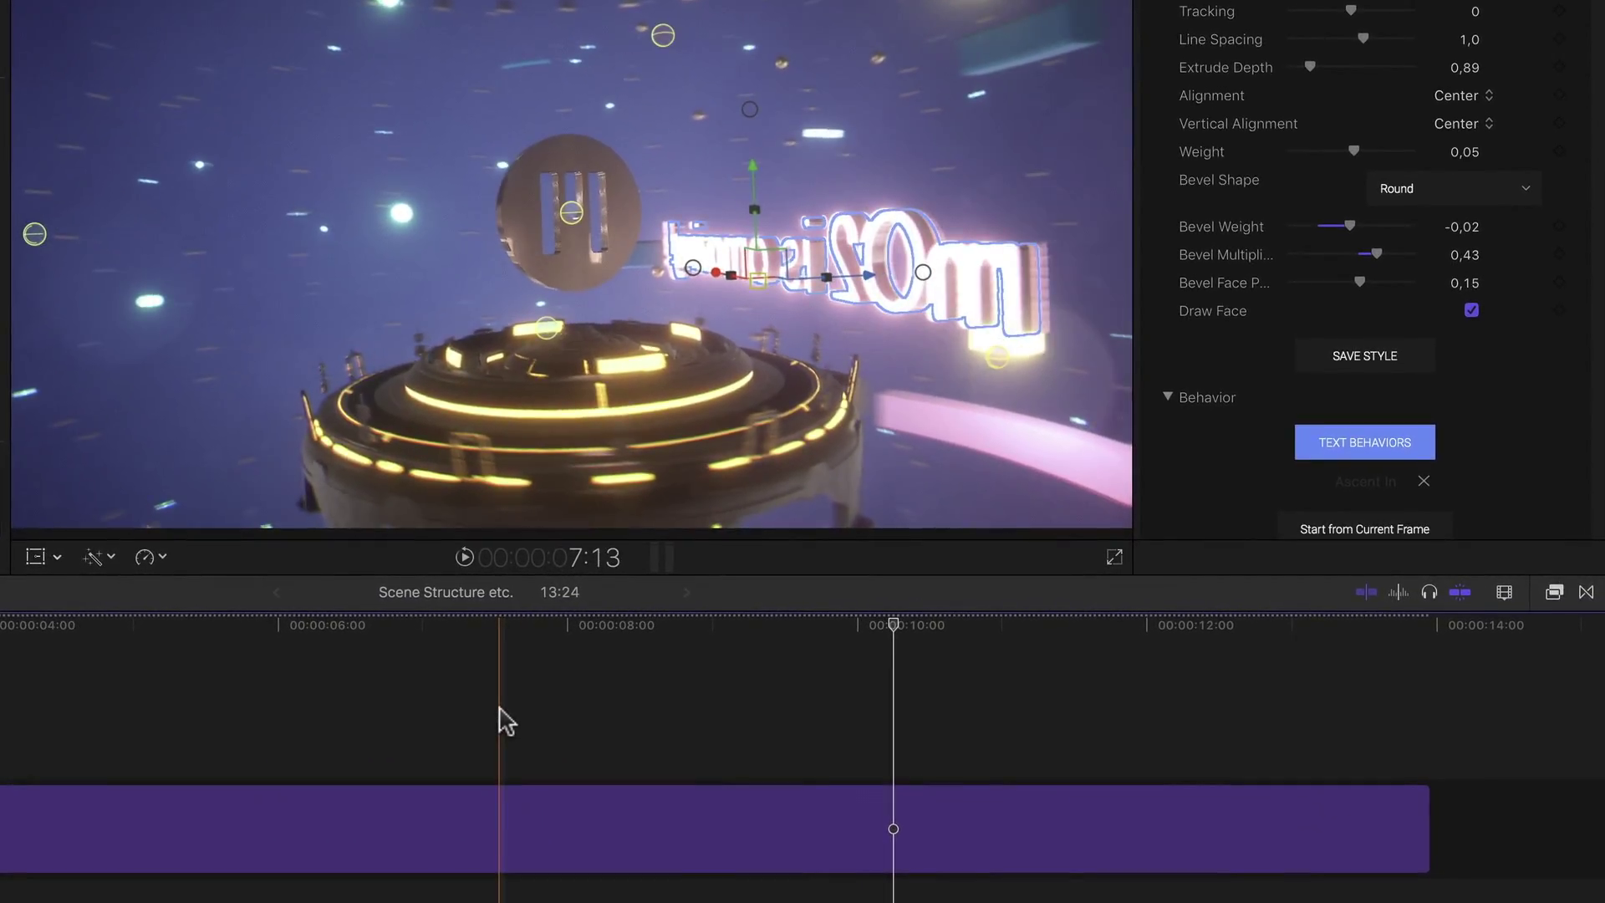
- Start the Ascent In behavior at frame 188, about 7:13 in the title
left_click(603, 704)
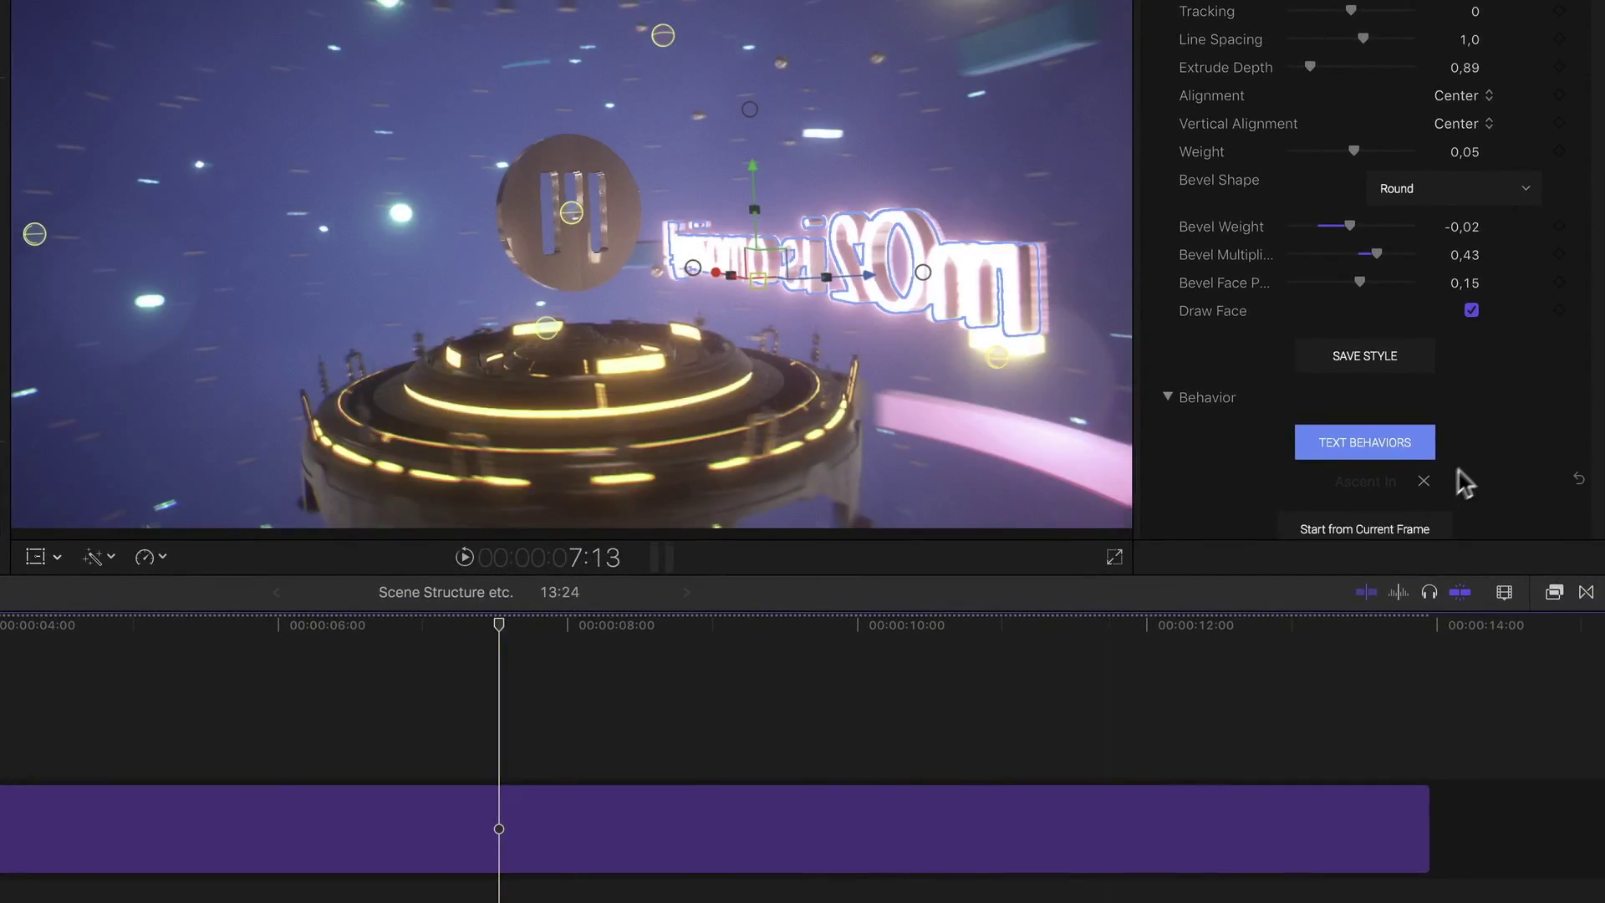
scroll(1494, 474, "down", 5)
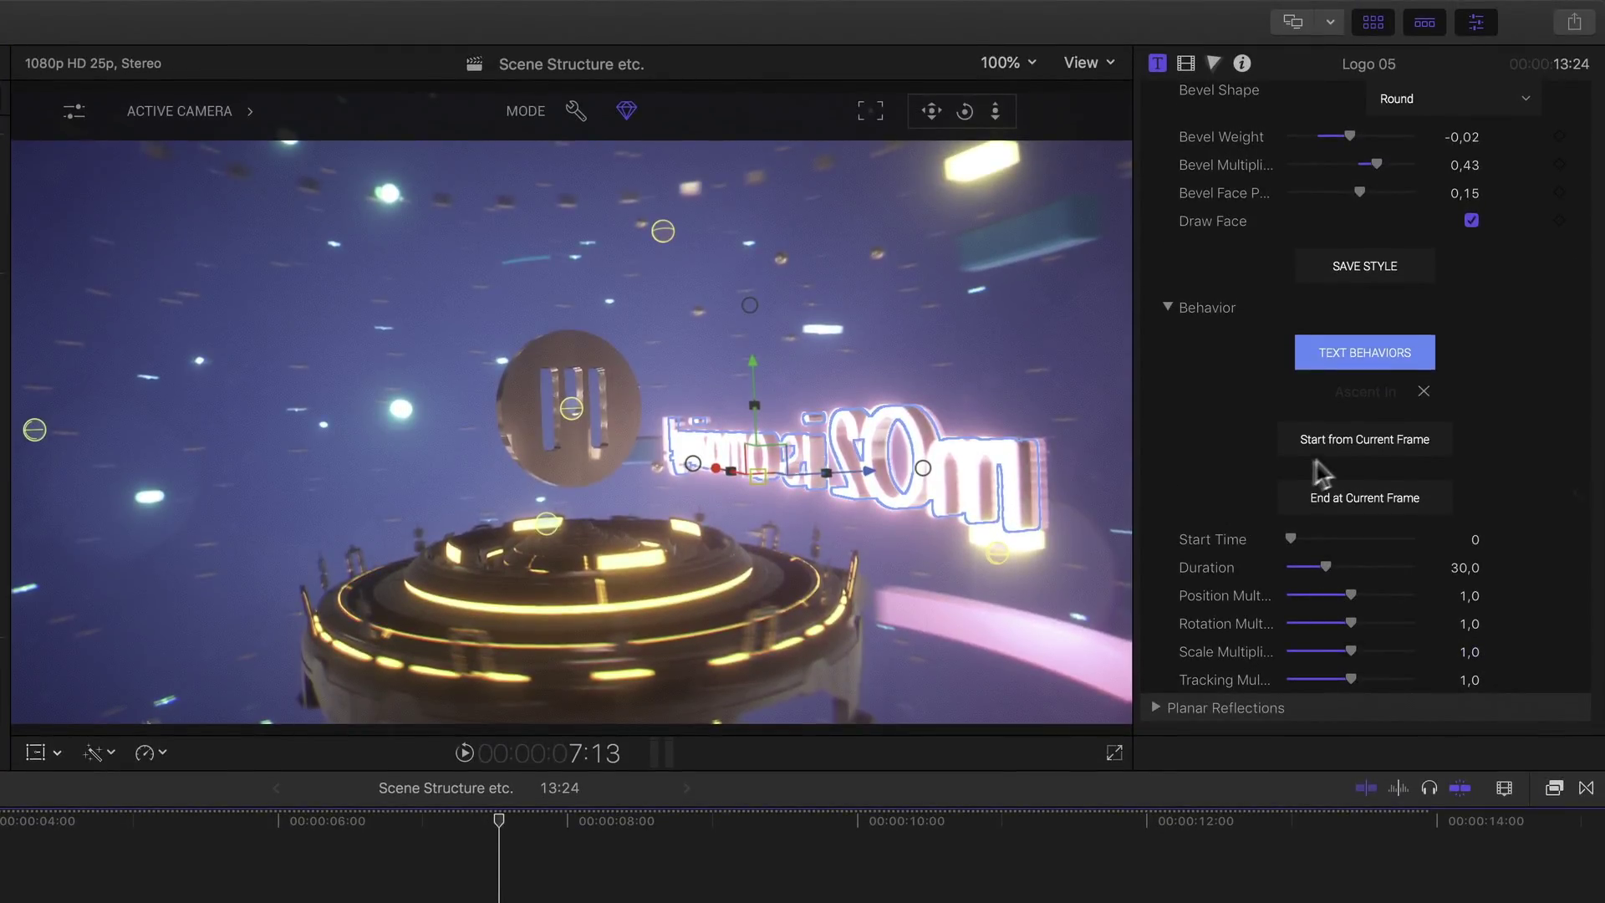
left_click(1348, 455)
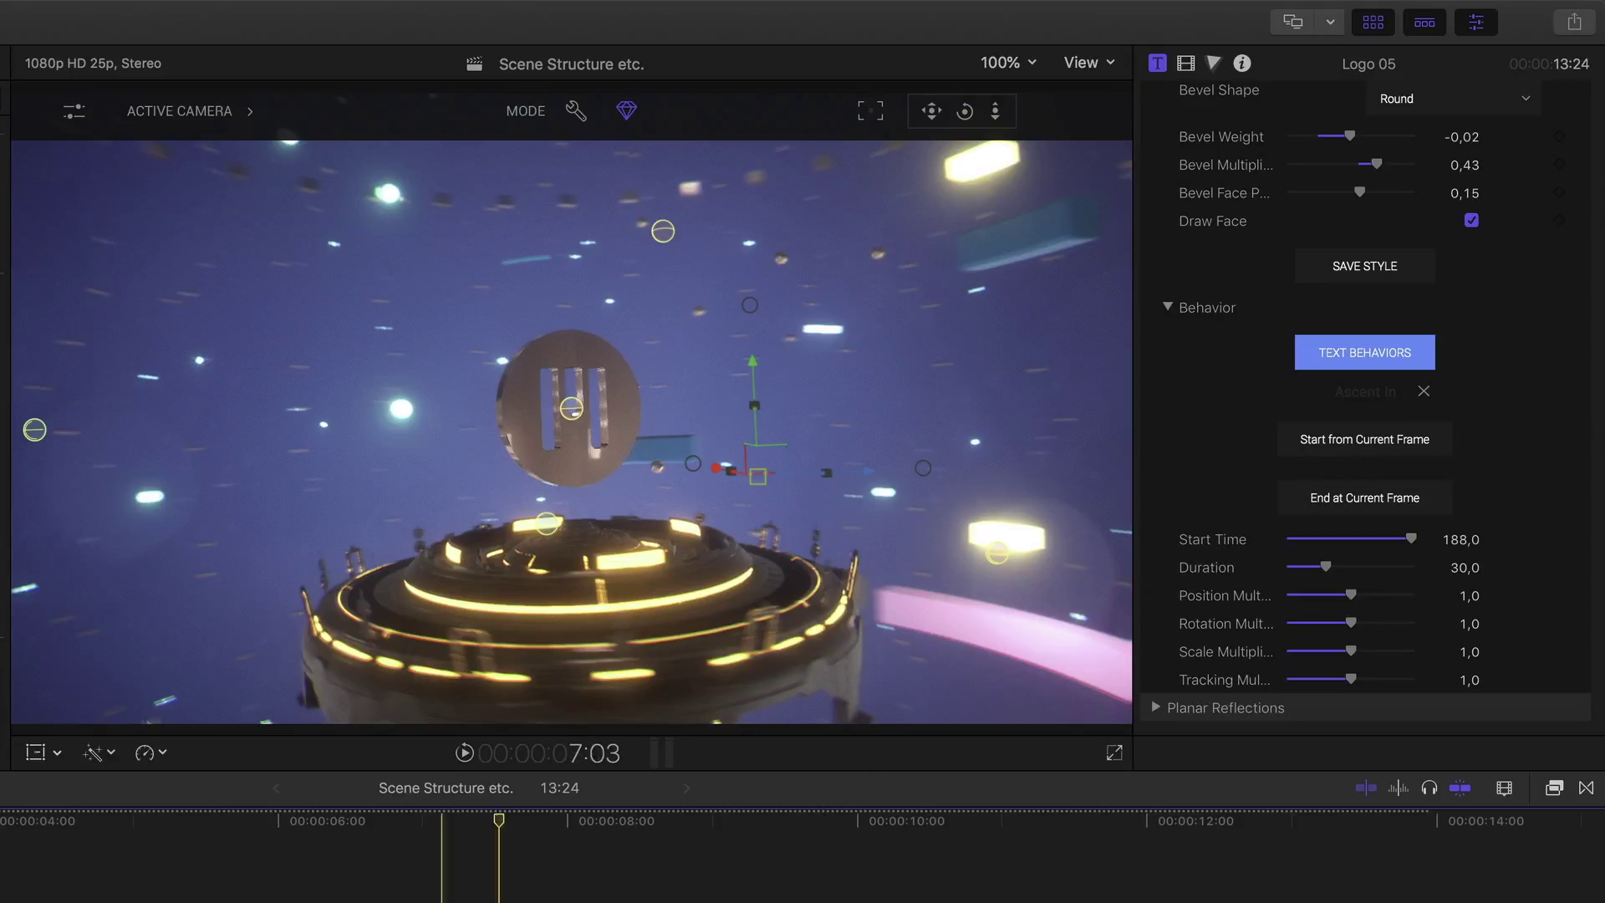
- End the behavior around 11 seconds for a 92-frame duration, then preview the rise
key("space")
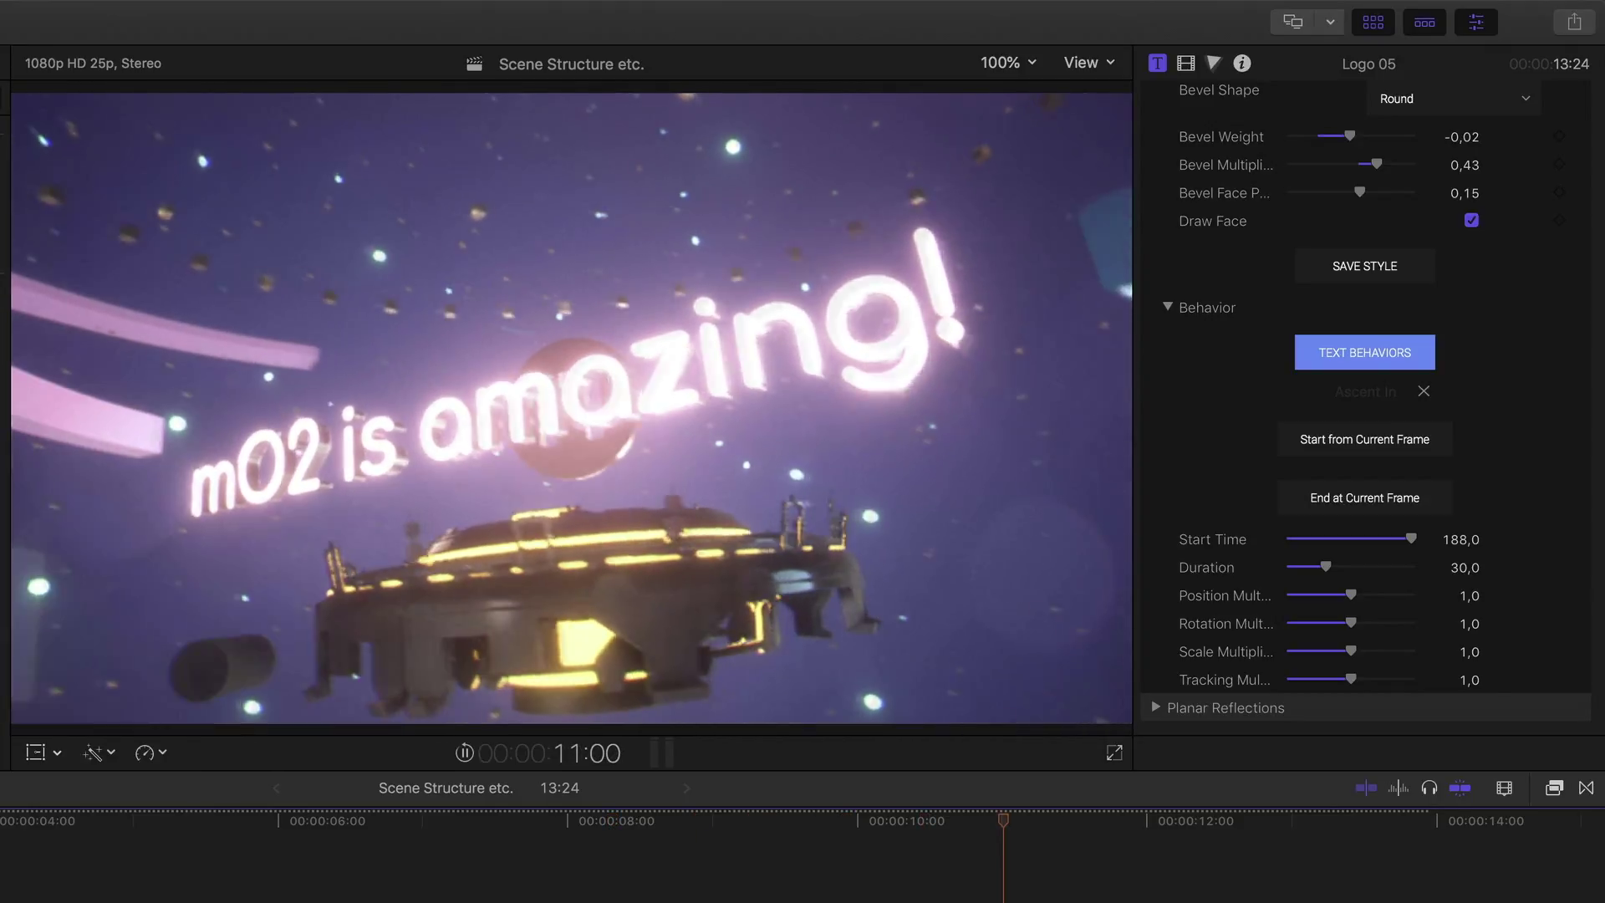
key("space")
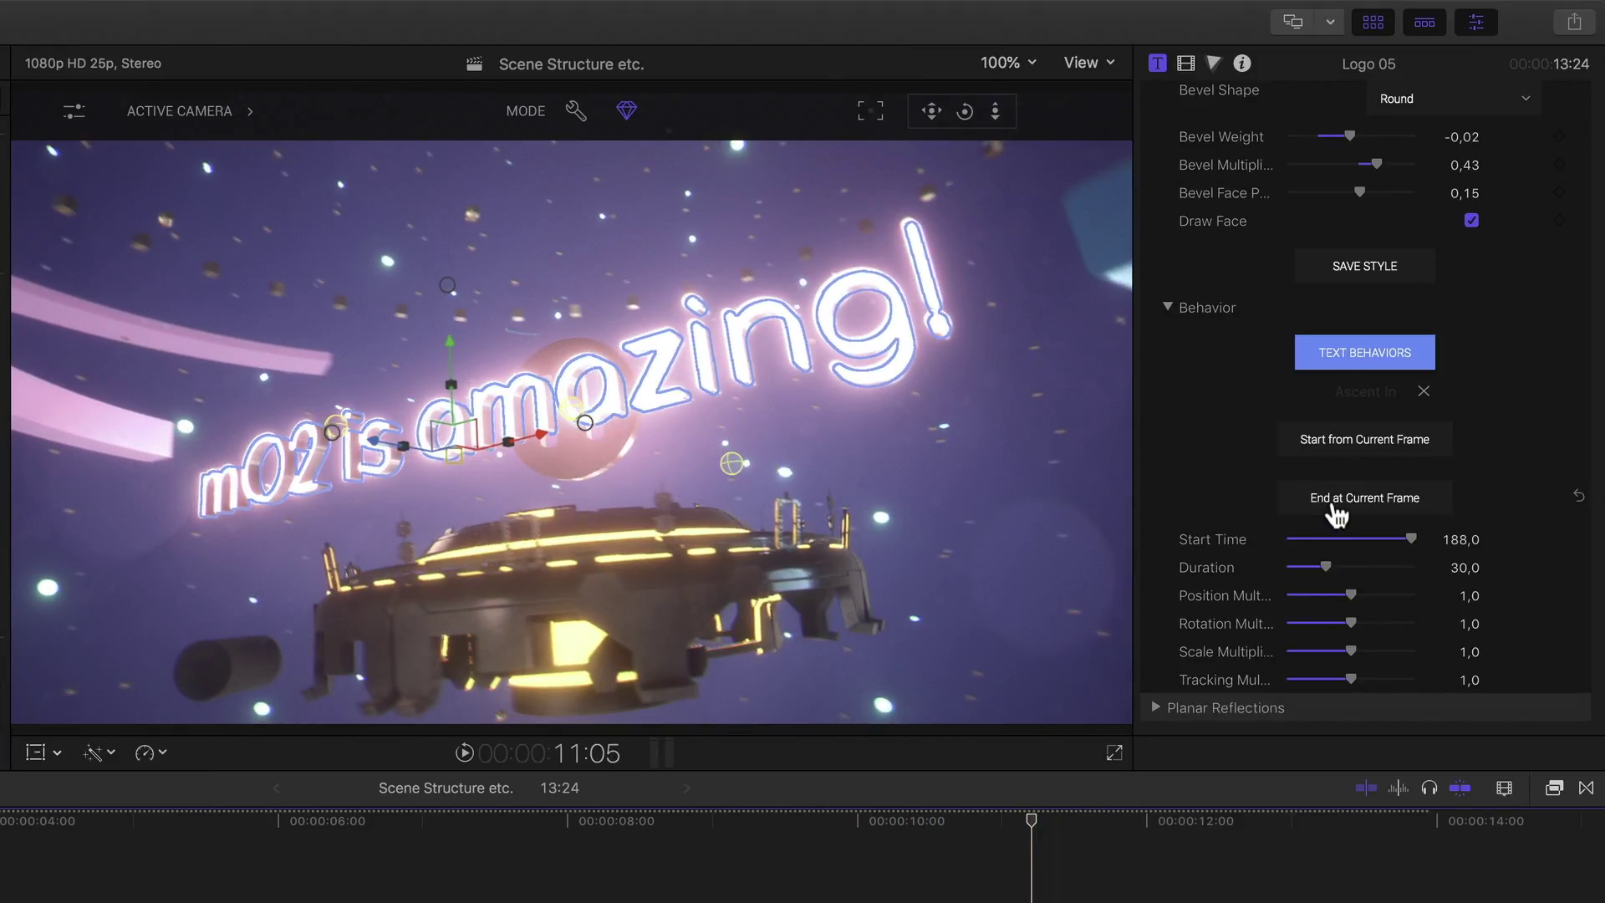
left_click(1334, 507)
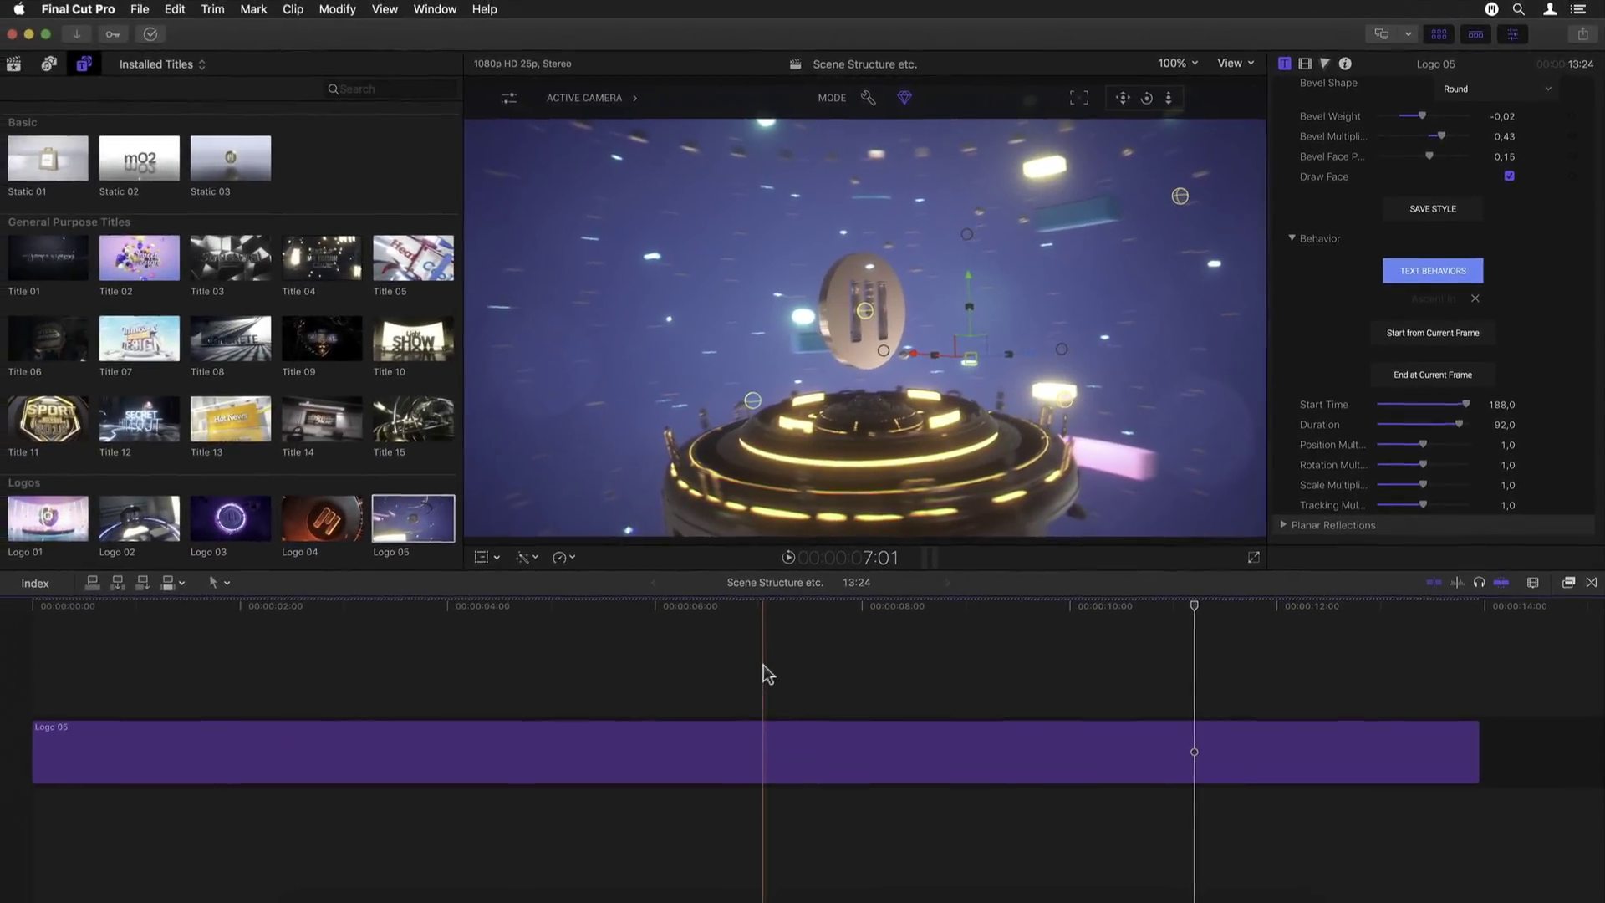
key("space")
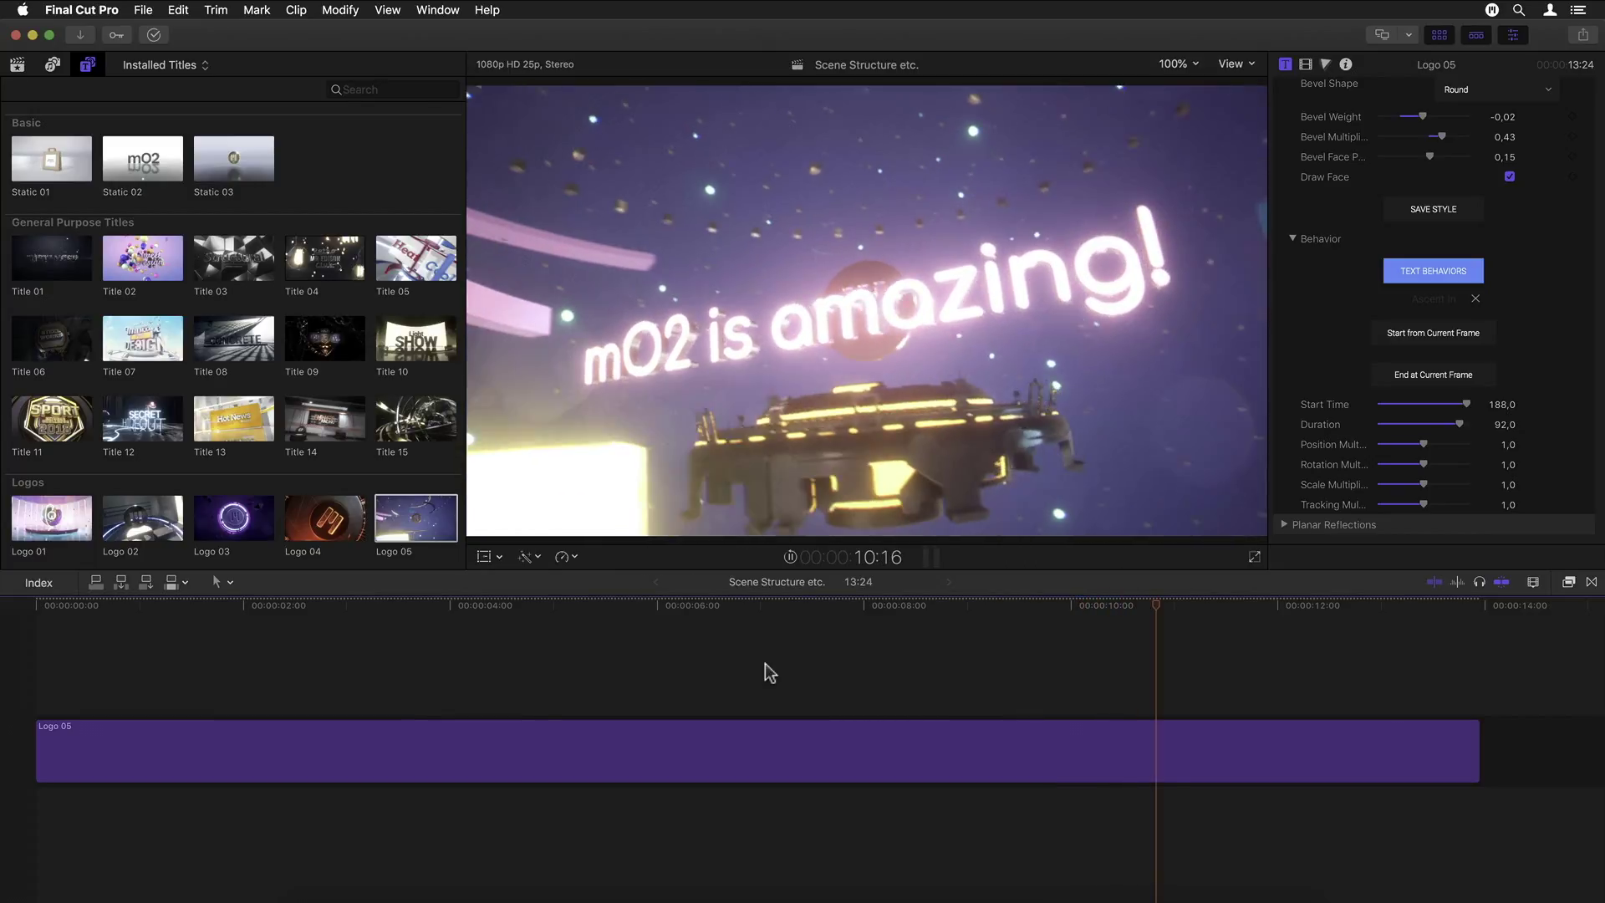
key("space")
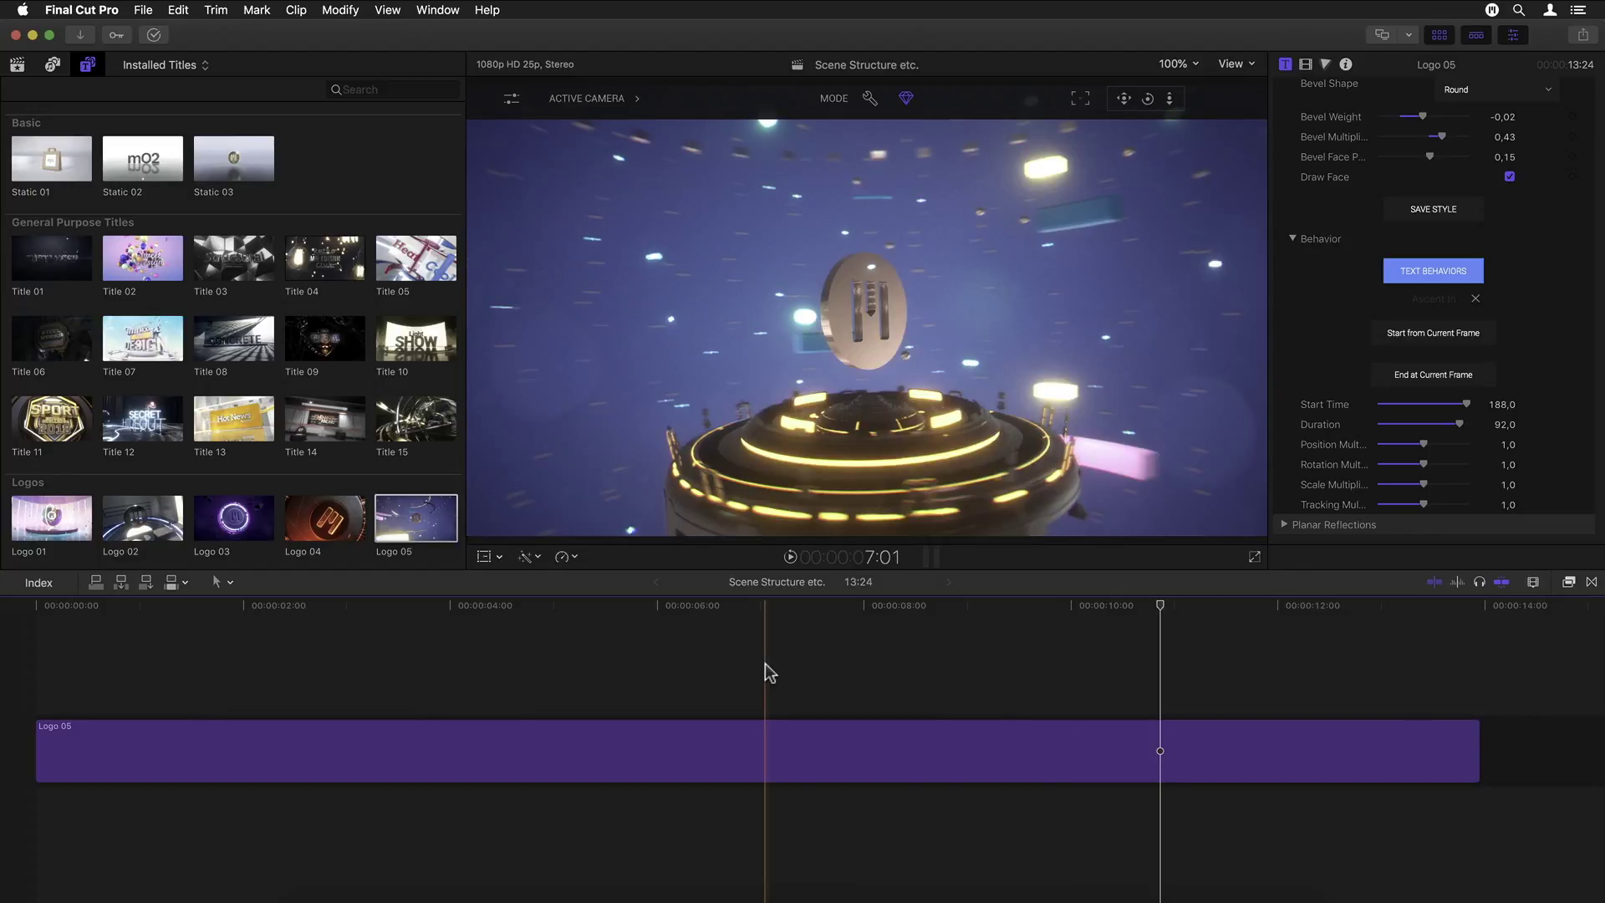
key("Home")
key("space")
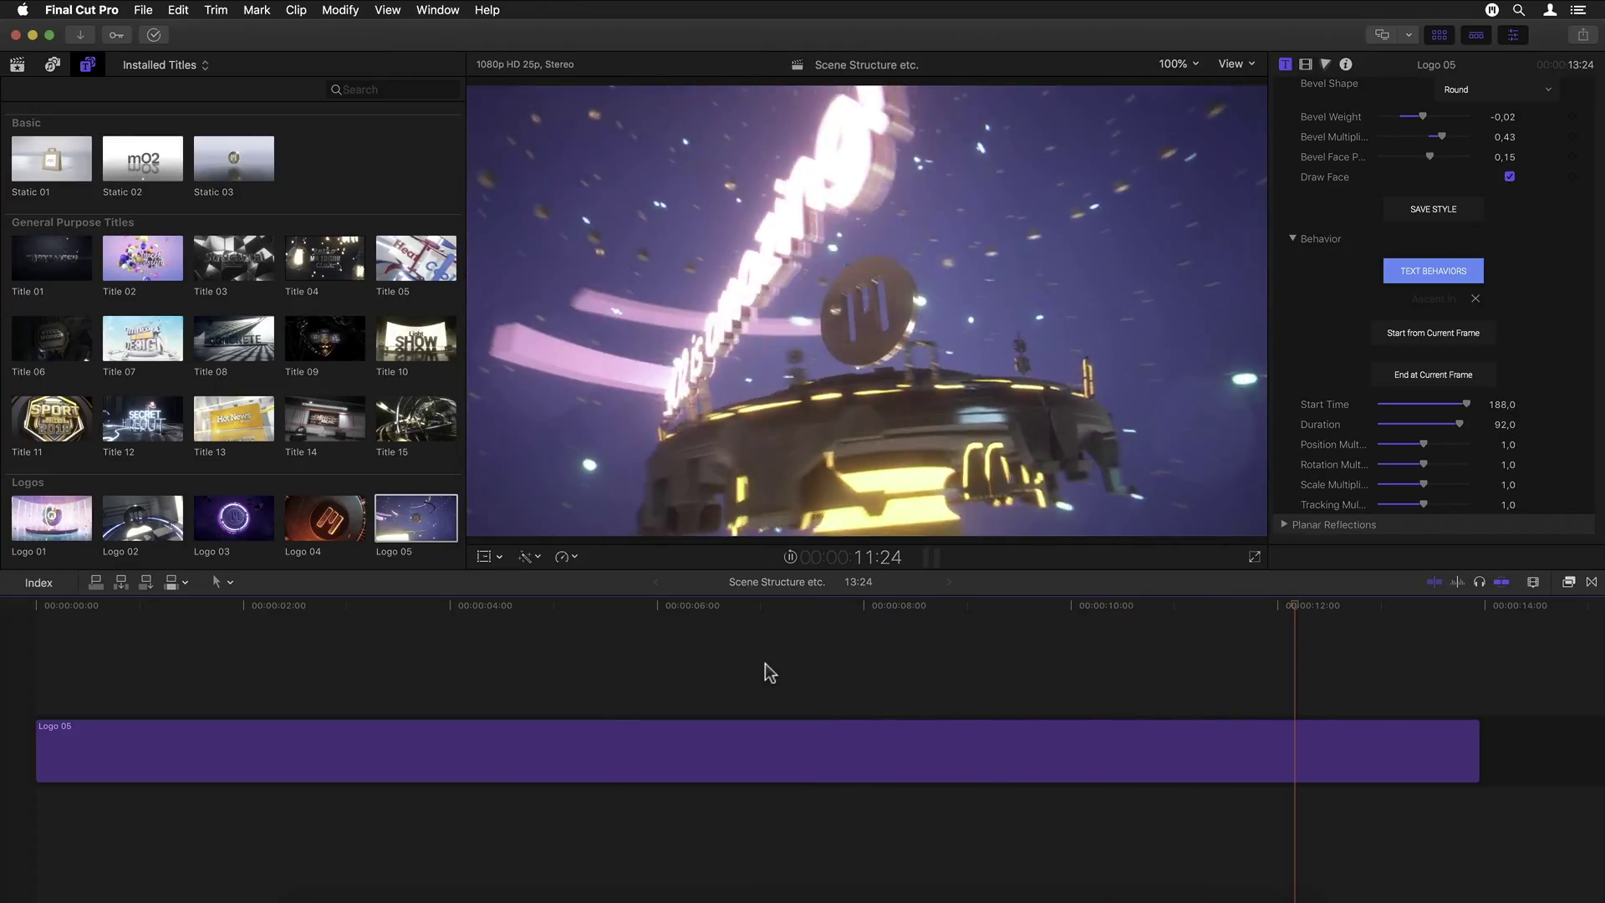
key("space")
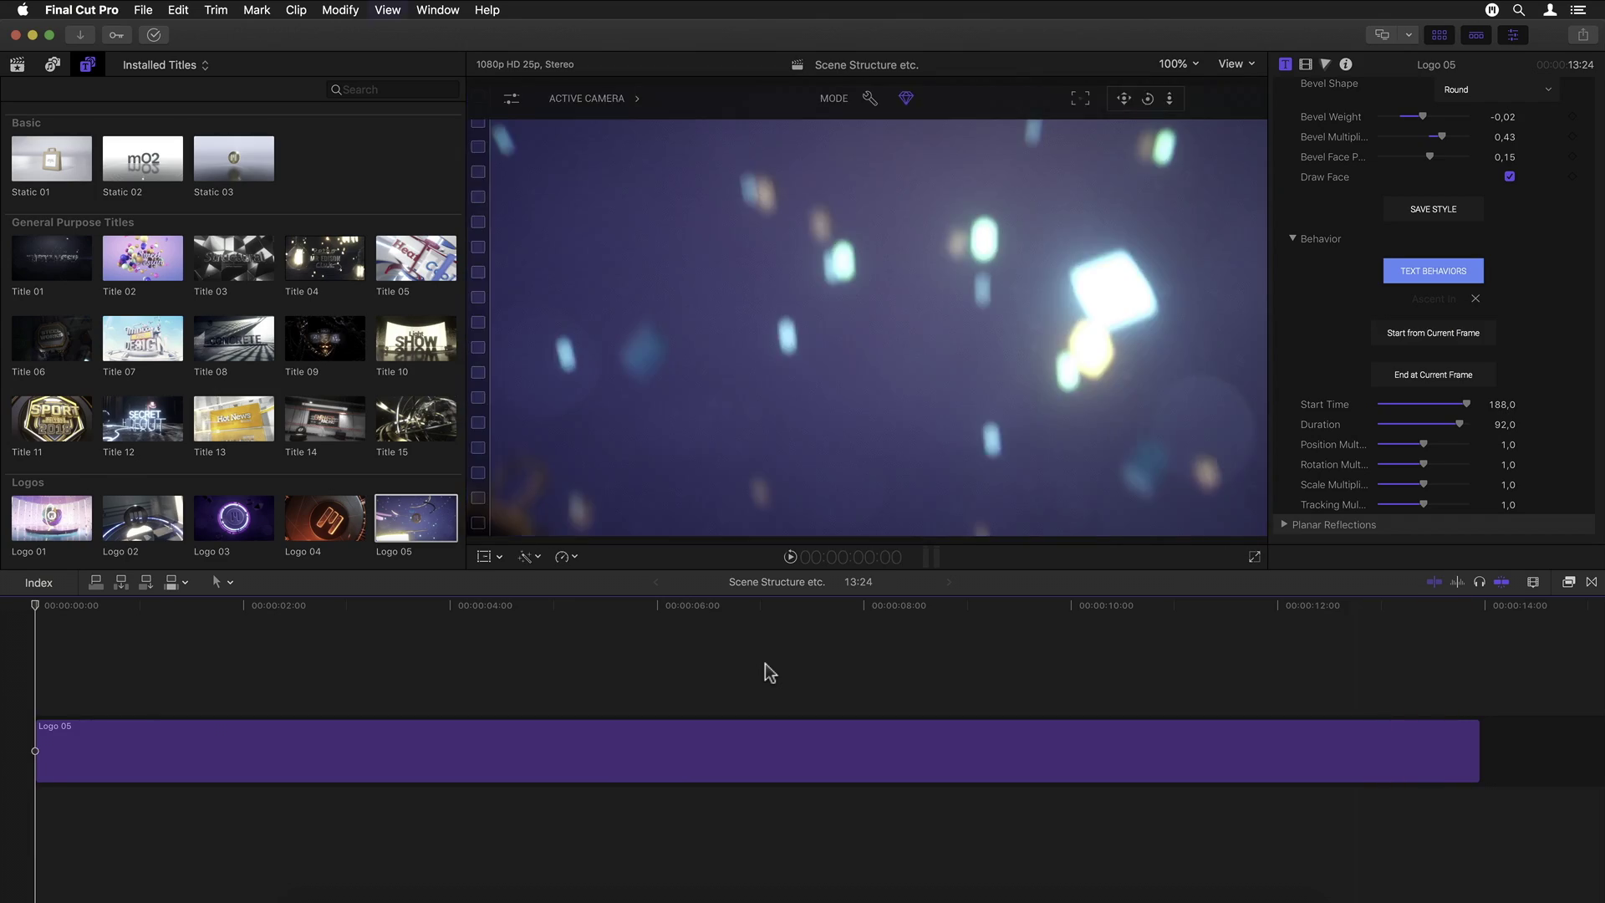